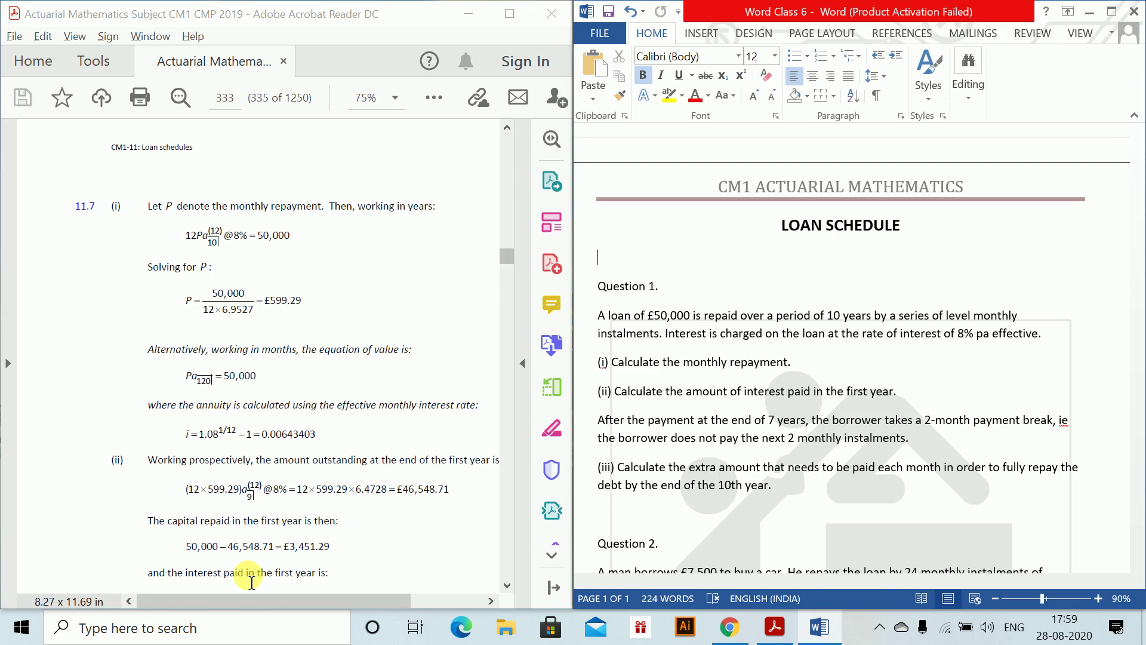
- Create a new blank document and fit its window beside the PDF, covering the Word Class 6 document
key("ctrl+n")
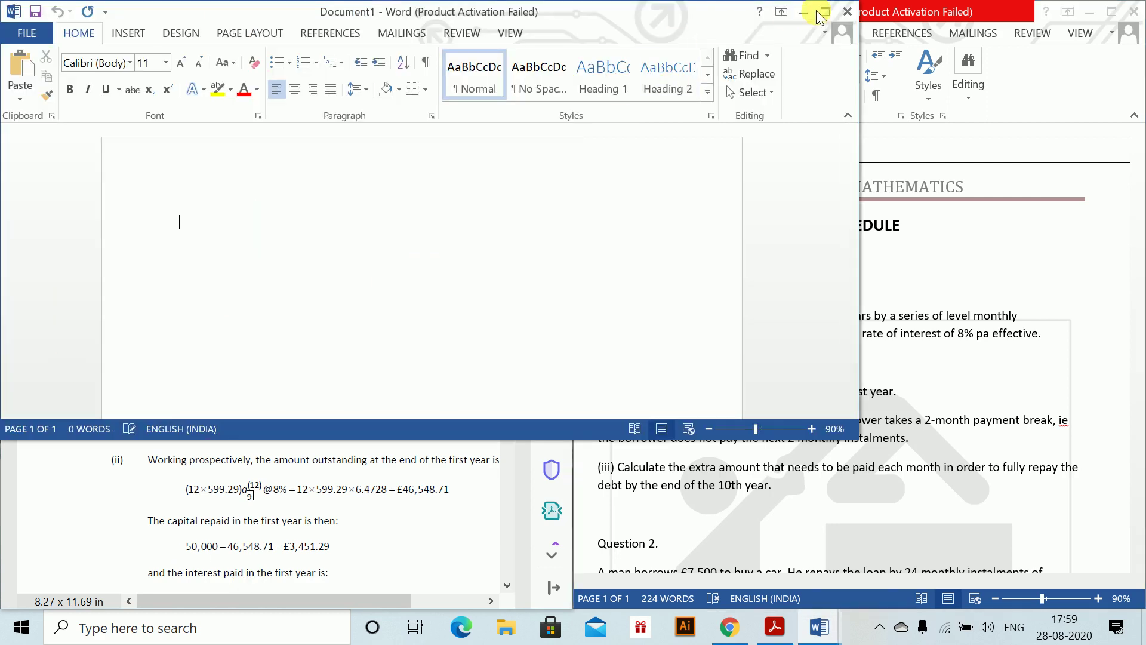
left_click(822, 12)
key("super+Right")
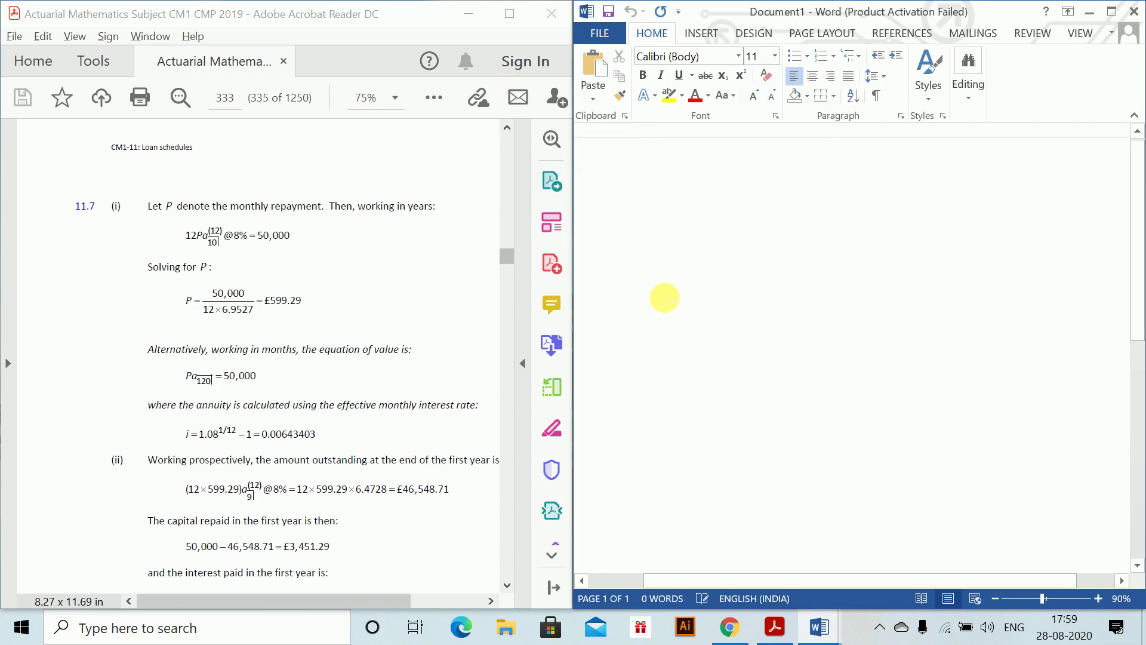
- Set the font size to 14 and write the heading "Question 1." with the part label "(i)" on the line below
key("ctrl+shift+period")
key("ctrl+shift+period")
type("Que")
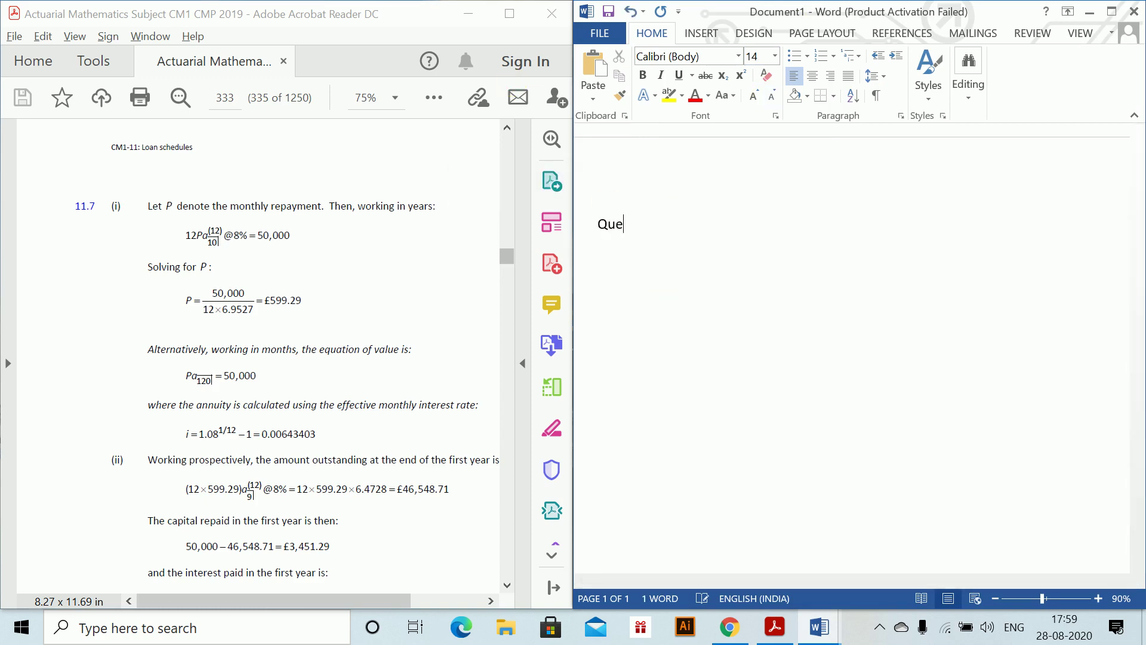
type("stion 1.")
key("Return")
type("(i)")
key("Return")
- Write the line "Let P be the monthly repayment. Working in years," under part (i)
type("Let P be the monthl")
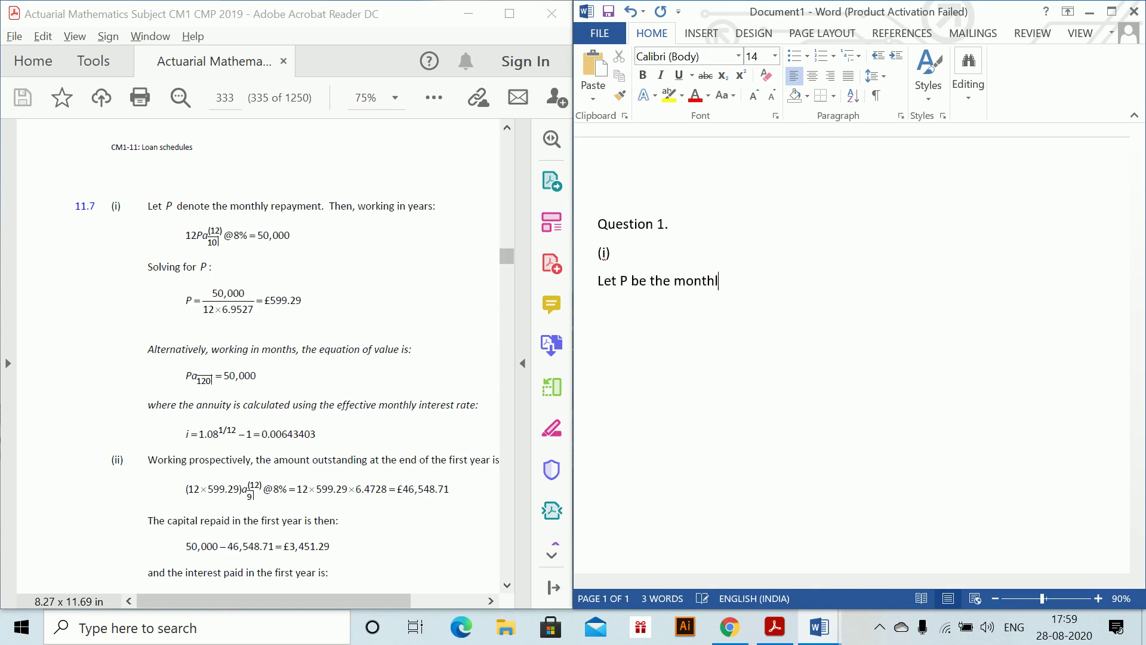
type("y repaymnen")
key("BackSpace")
key("BackSpace")
key("BackSpace")
type("ent. Working")
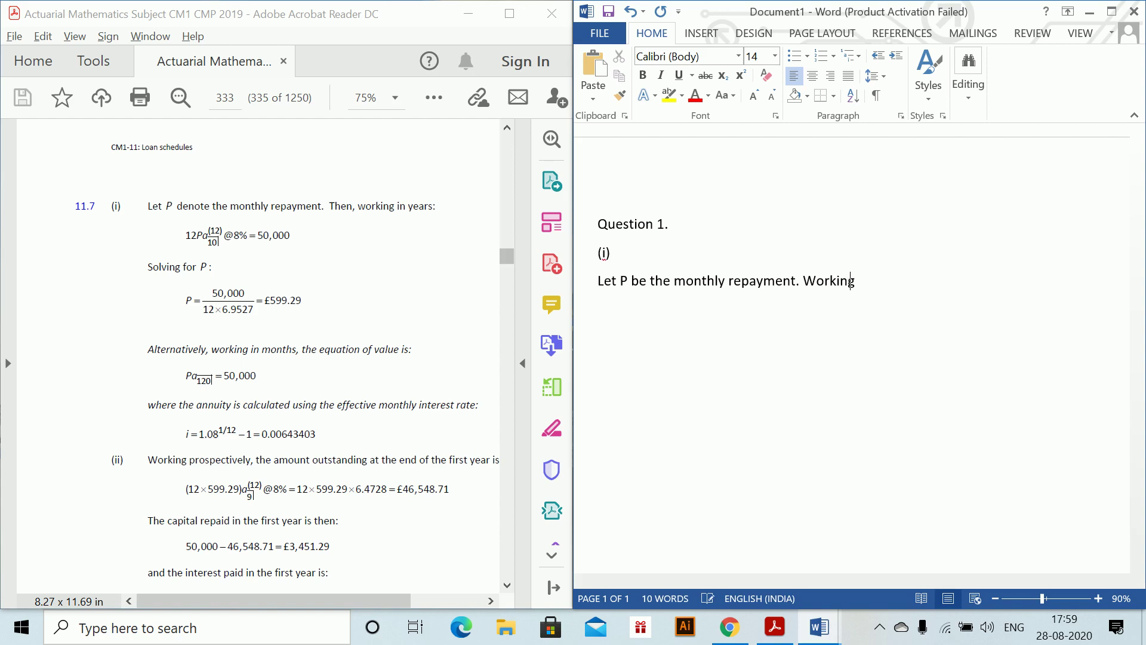
type(" in years,")
key("Return")
- Insert an equation on the new line starting with 12Pa and the annuity-angle subscript 10
key("alt+equal")
type("12P")
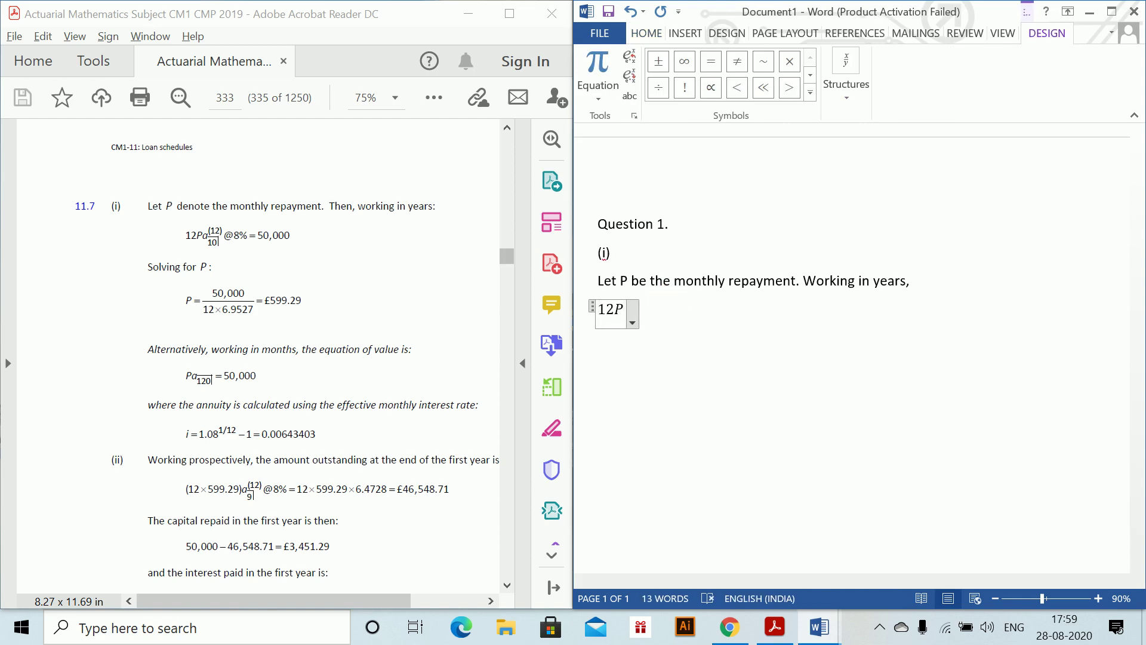
type("a_n|")
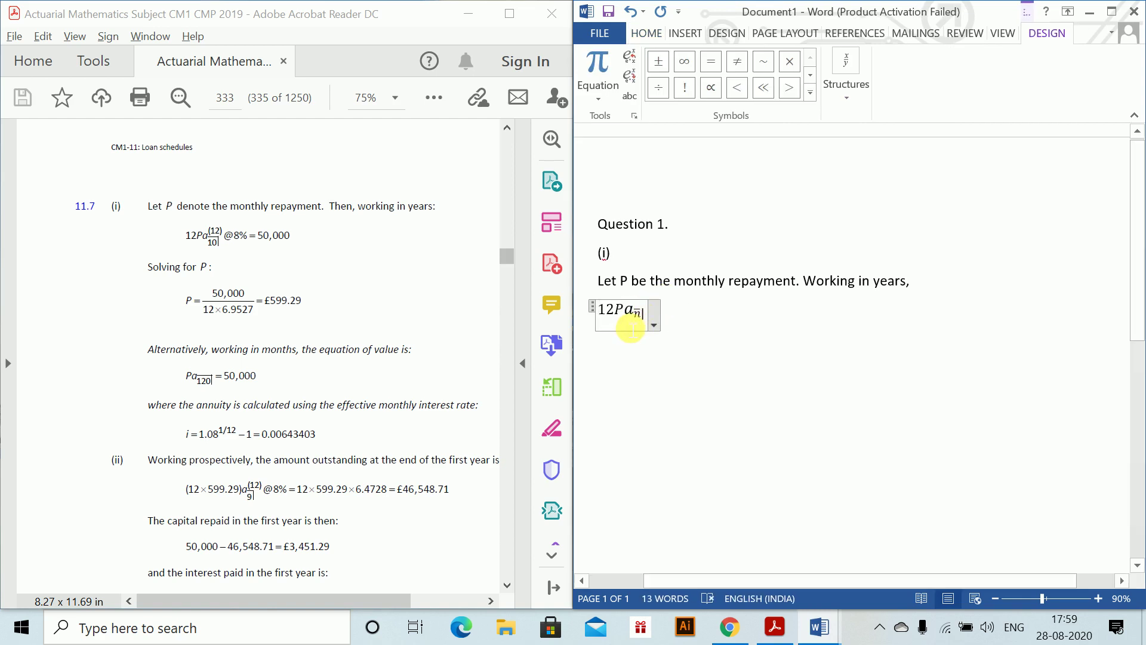
key("Left")
type("10")
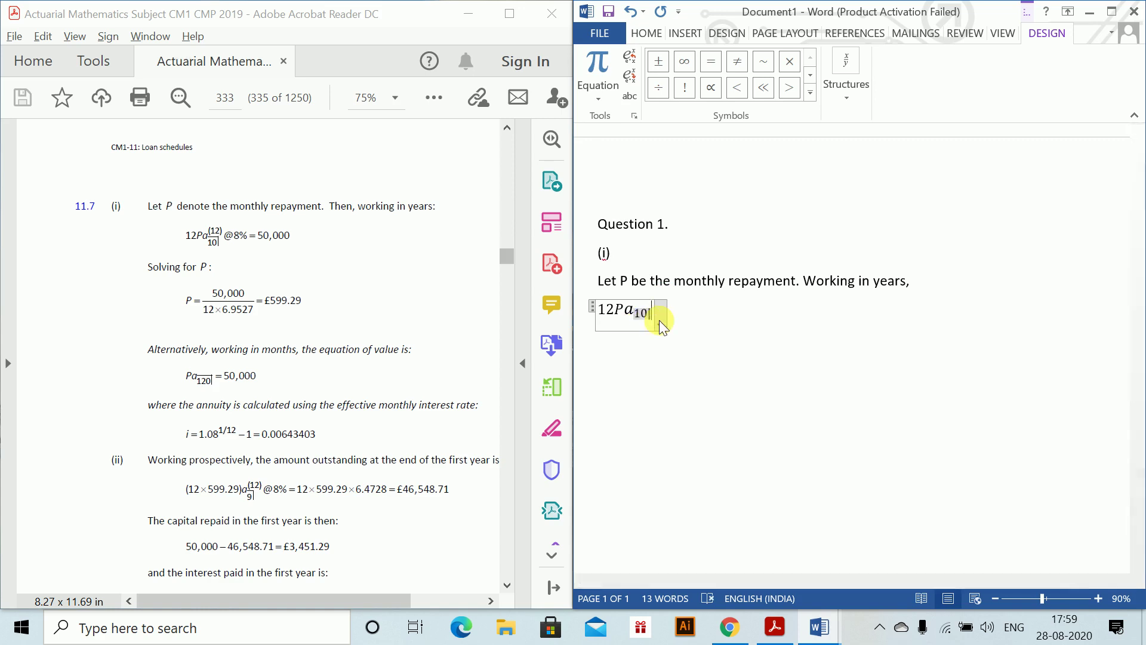
key("ctrl+z")
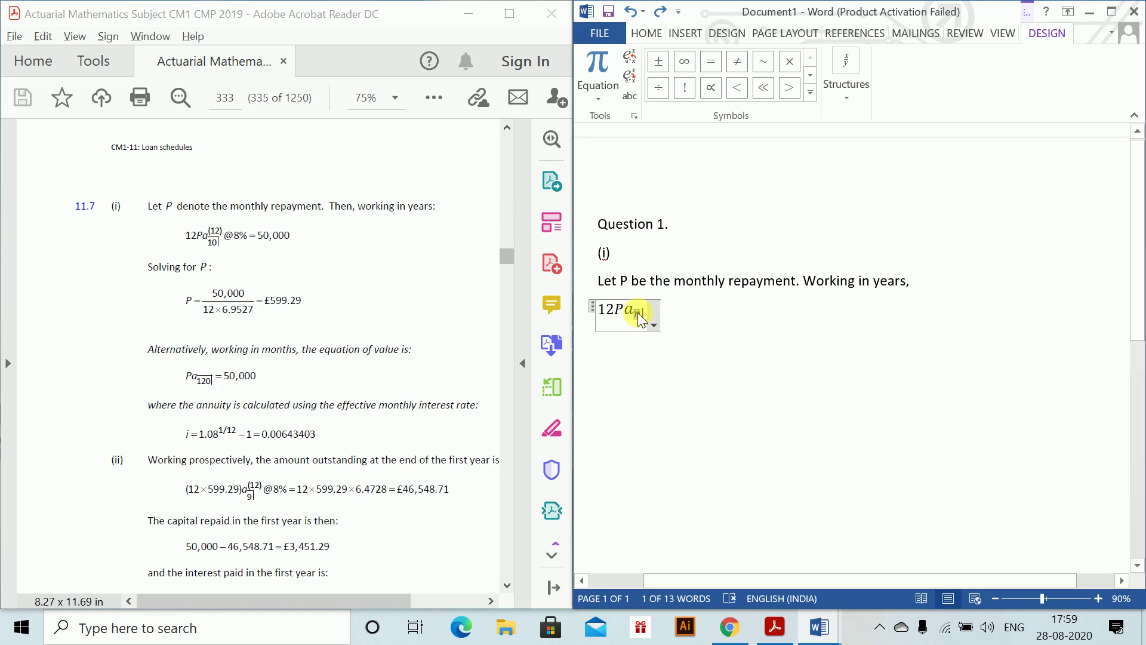
left_click(637, 313)
key("BackSpace")
type("10")
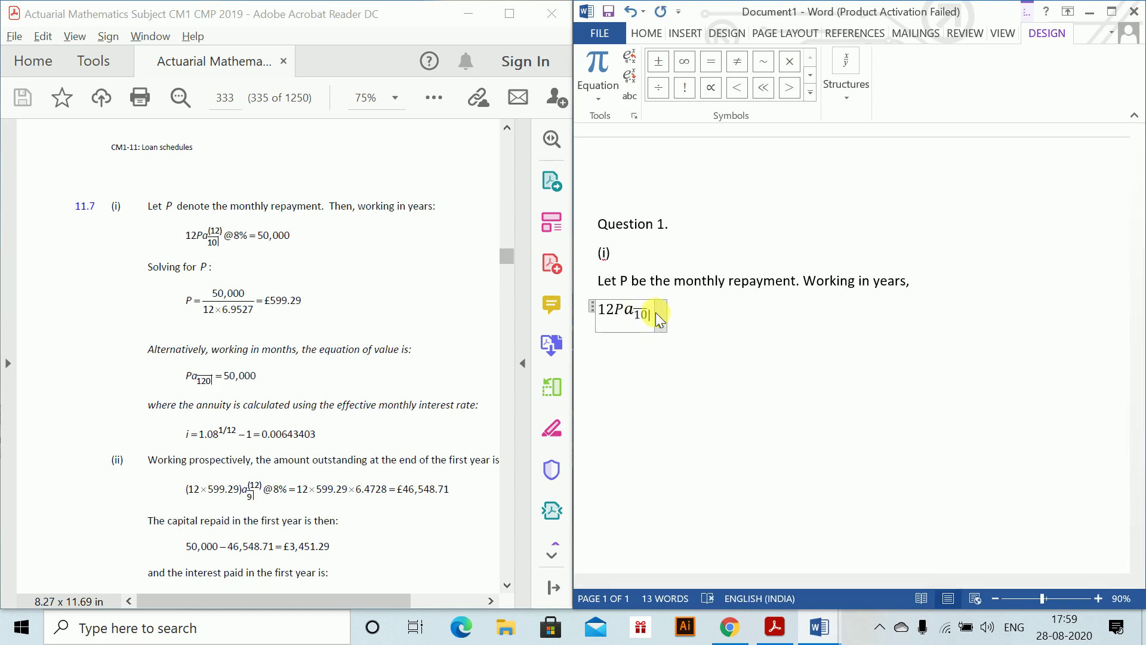
- Add the superscript (12), including its parentheses, to the annuity symbol in the equation
type("^(12)")
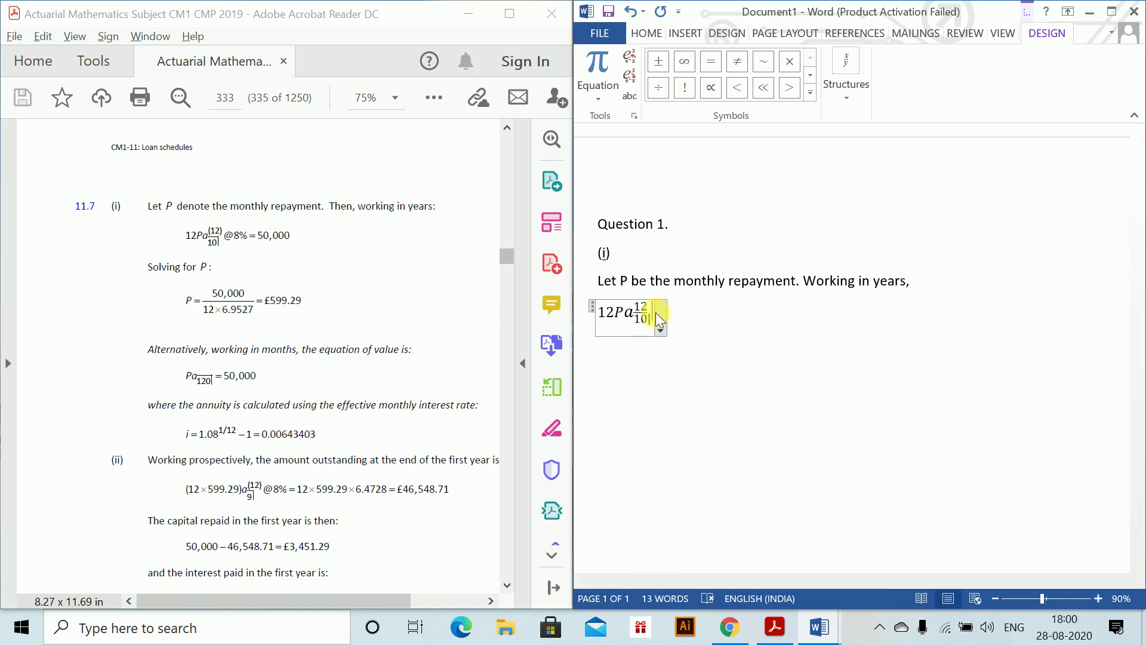
key("Left")
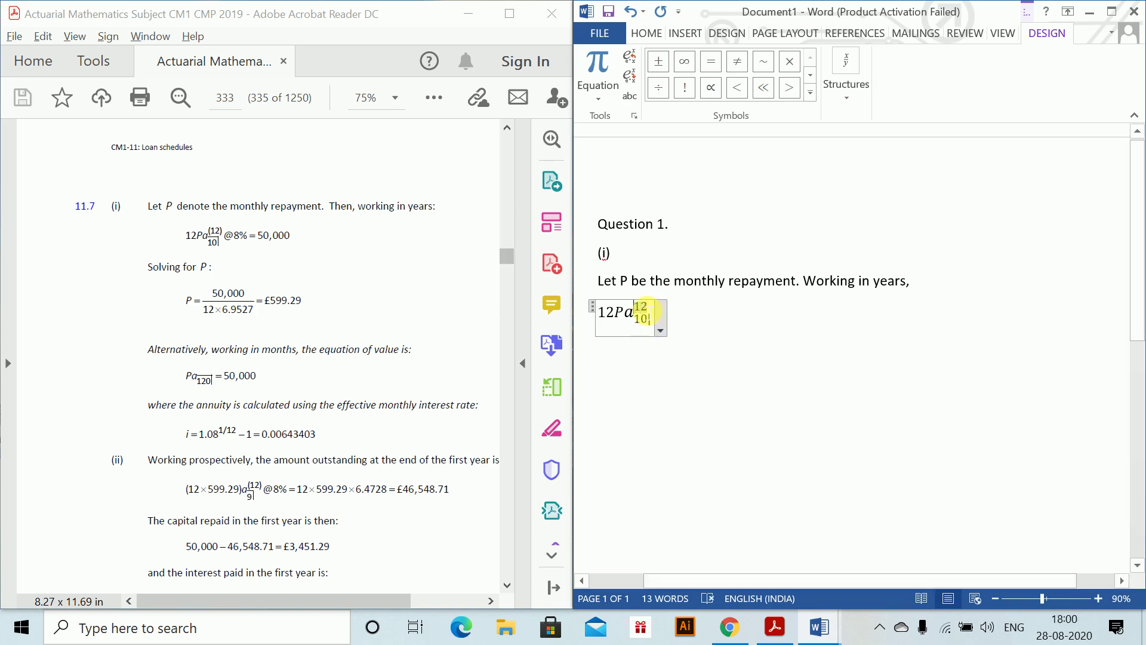
type("(12")
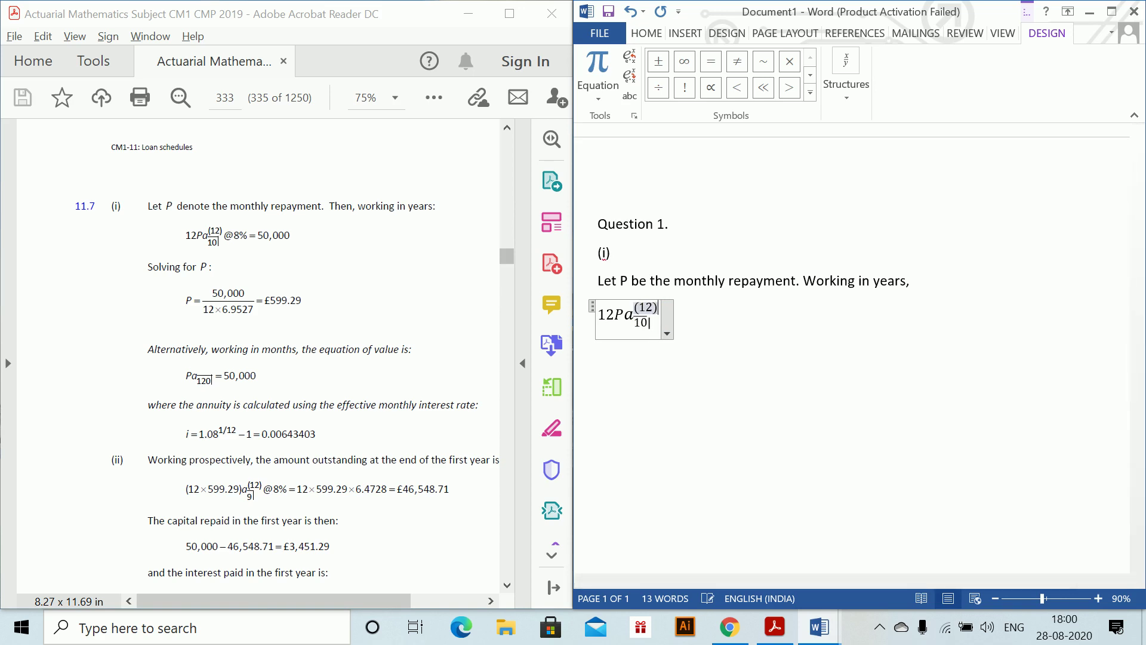
left_click(640, 305)
type(")")
key("Right")
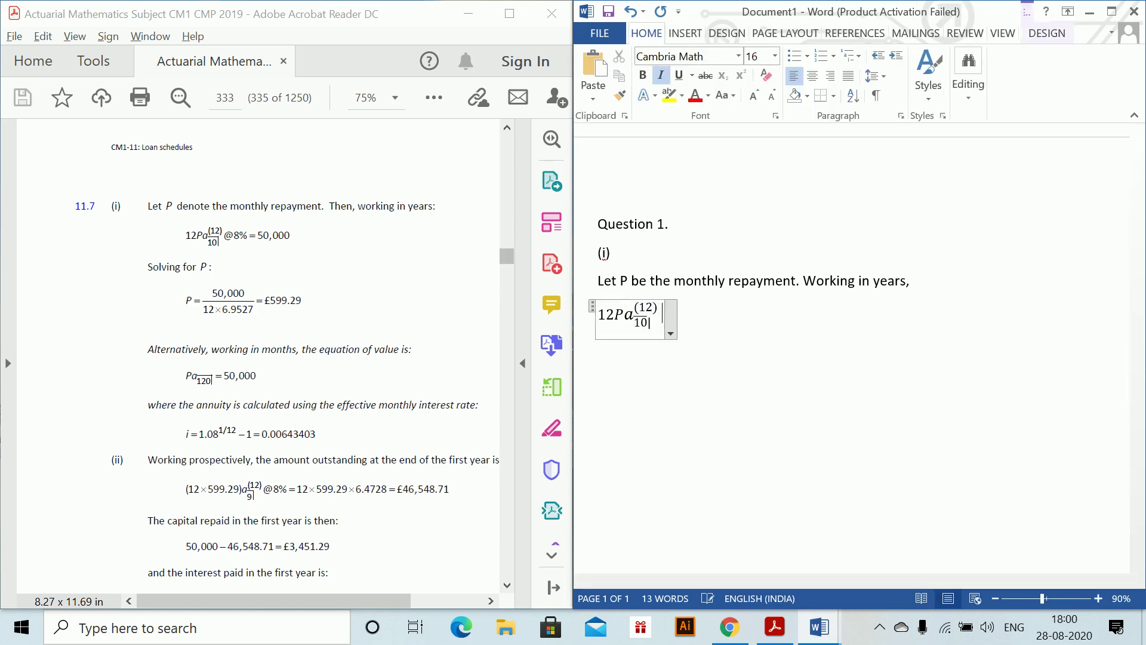
- Complete the equation with "= 50000 , i = 8%" and start a new line
type("= ")
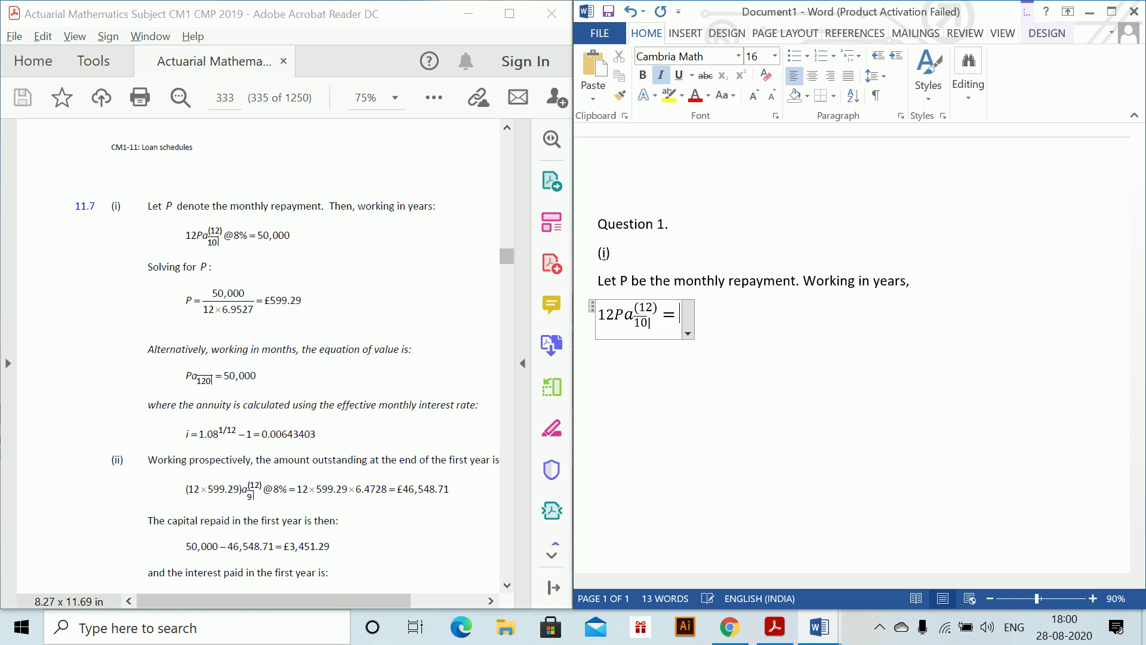
type("50000")
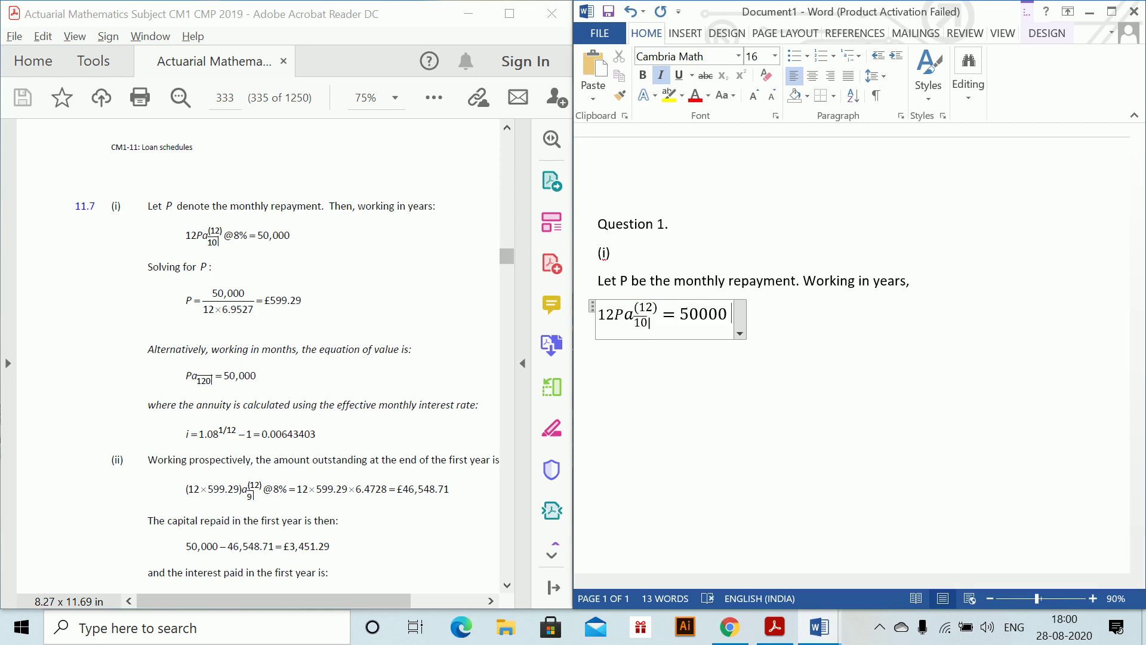
type(" , i = 8")
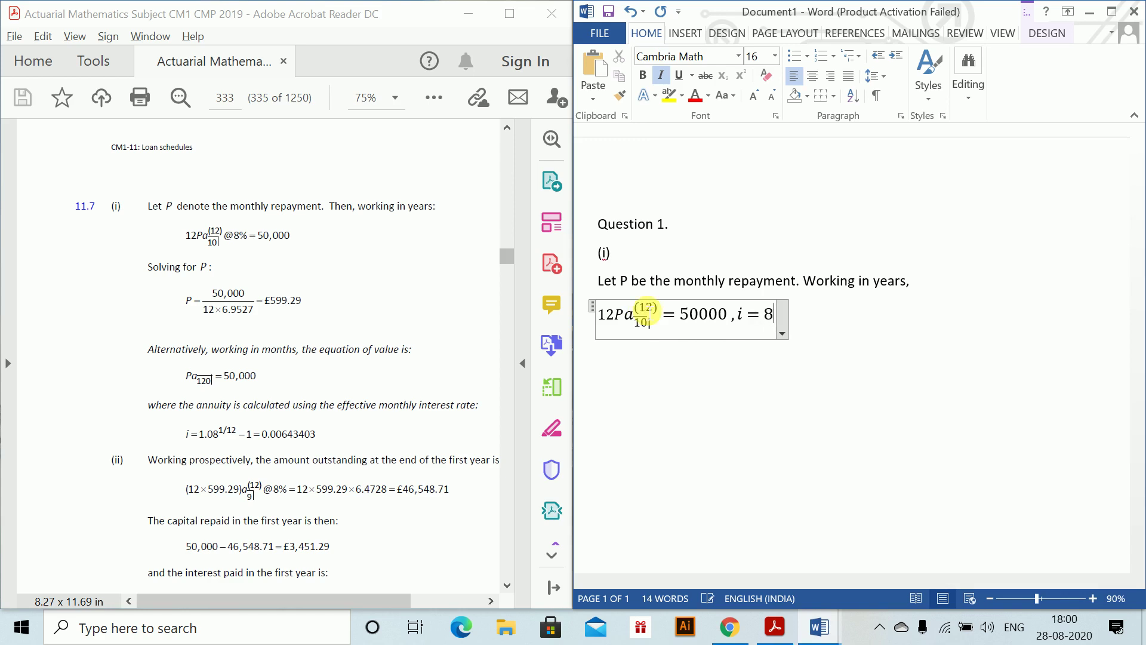
type("%")
key("Return")
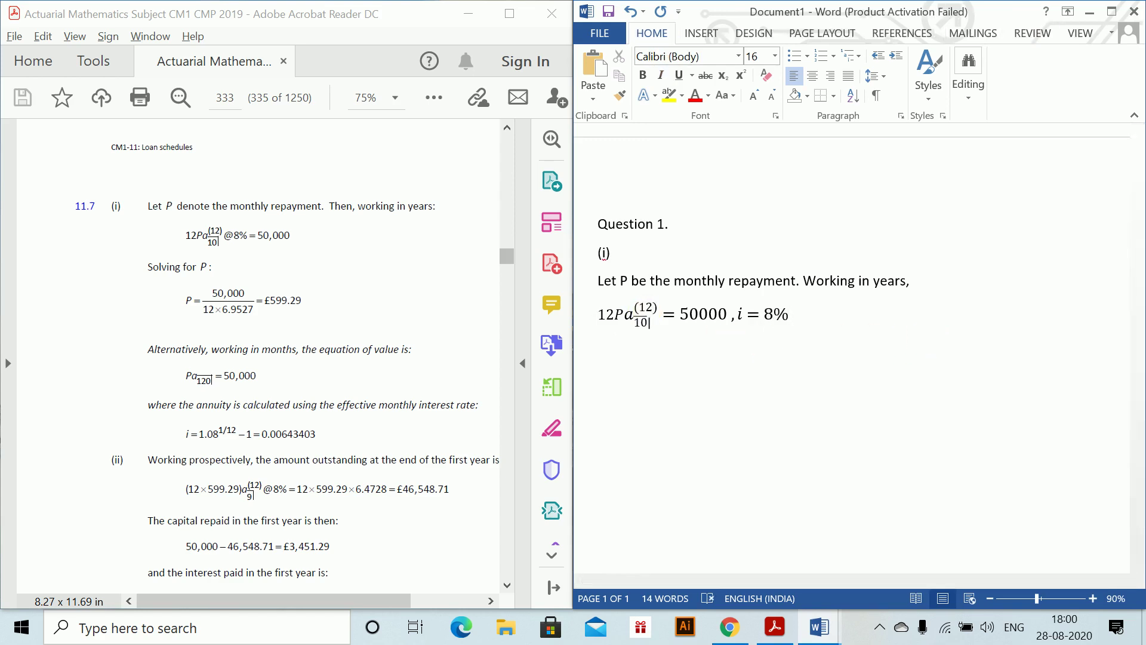
- Insert a second equation giving P as the fraction 50000 over 12 * 6.9527, followed by = 599.29
key("alt+equal")
type("P")
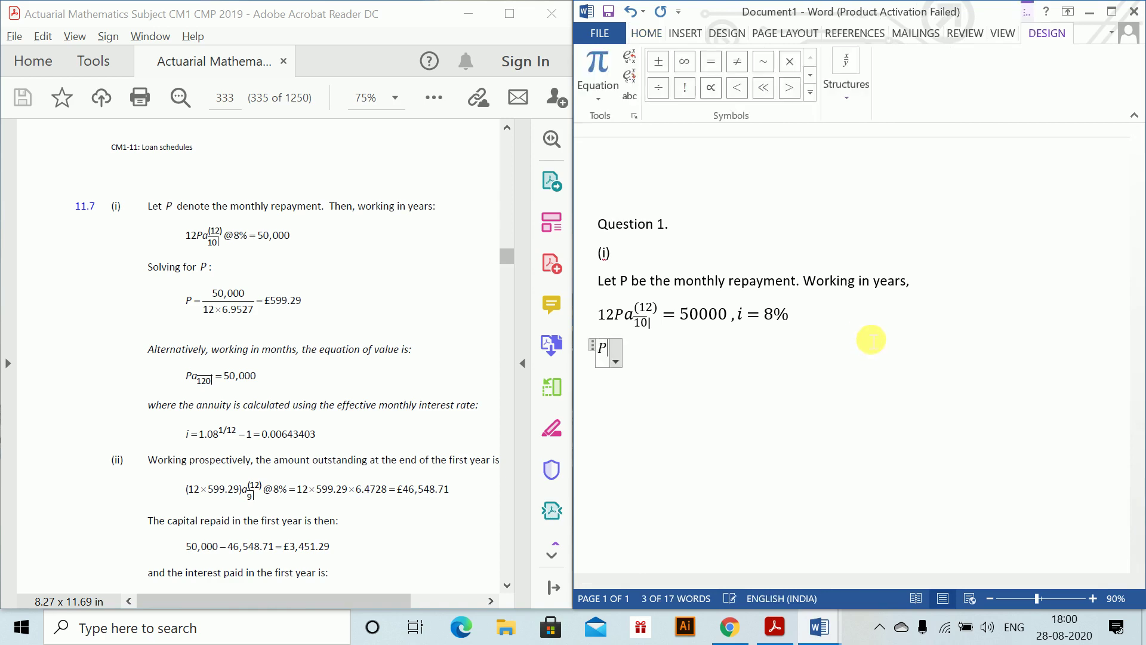
type(" = 5000")
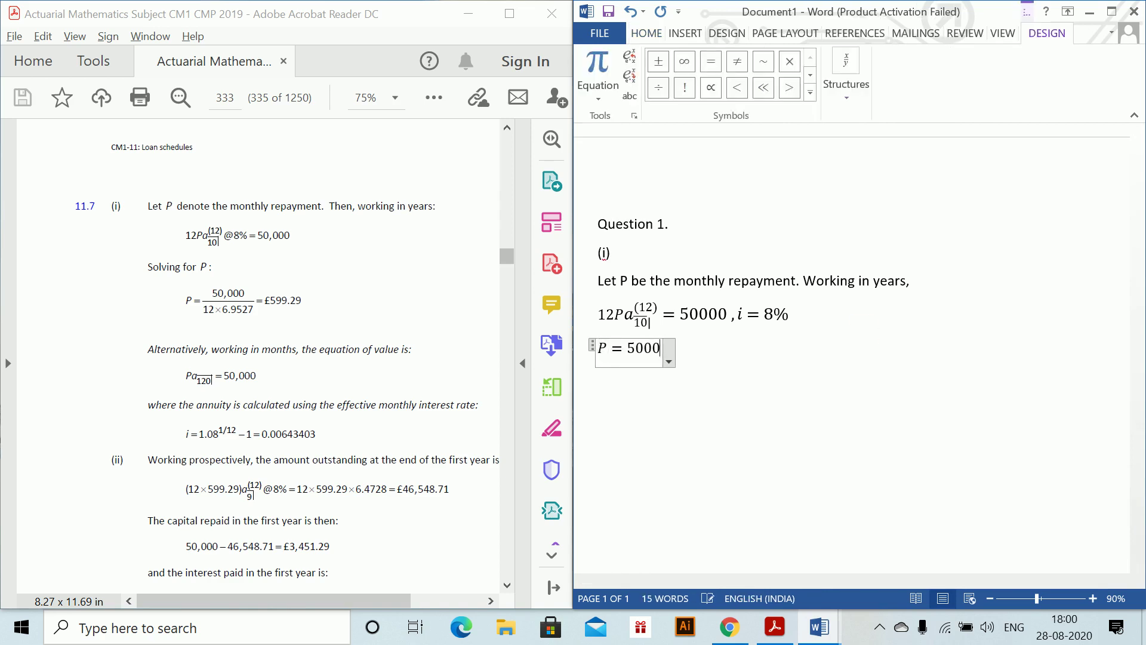
type("0/(1")
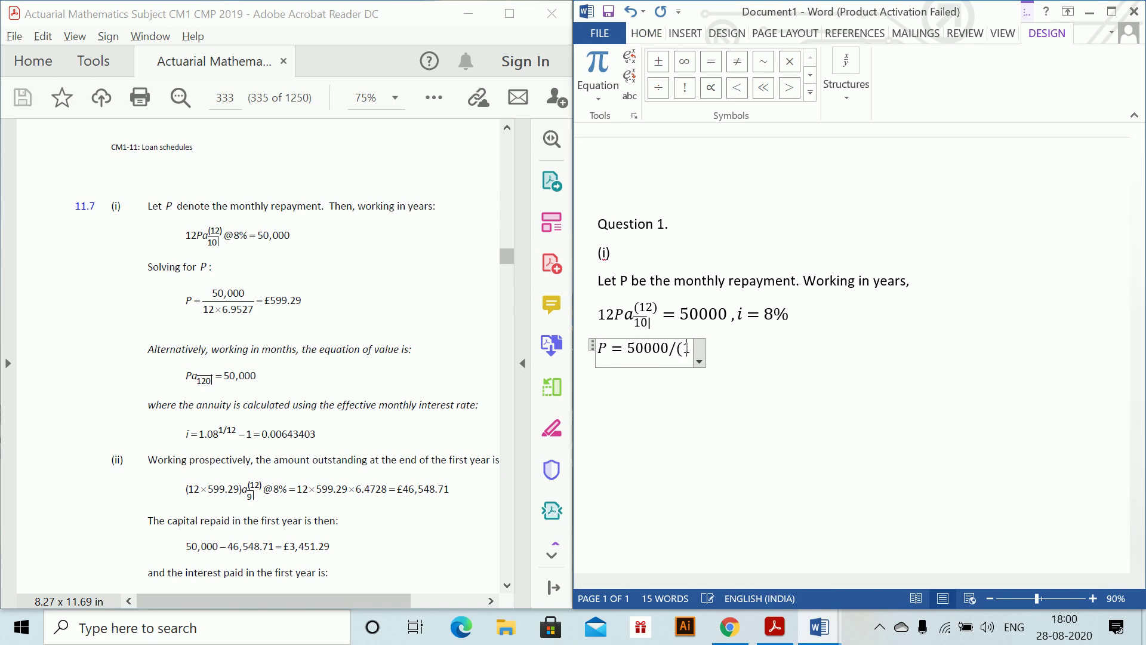
type("2 * ")
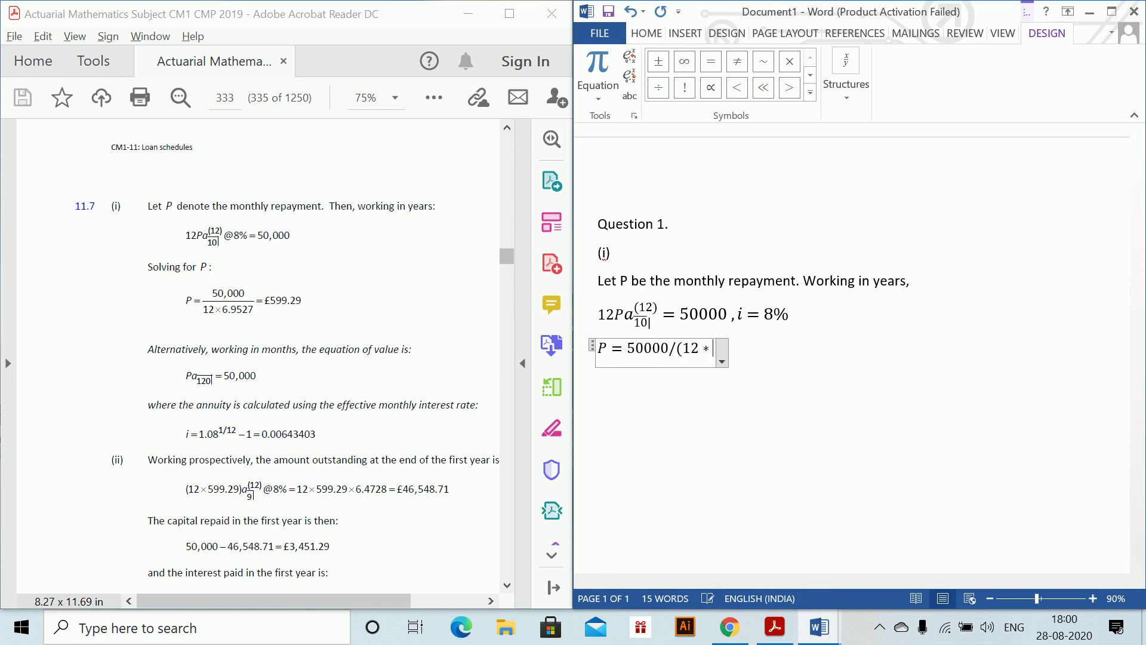
type("6.92")
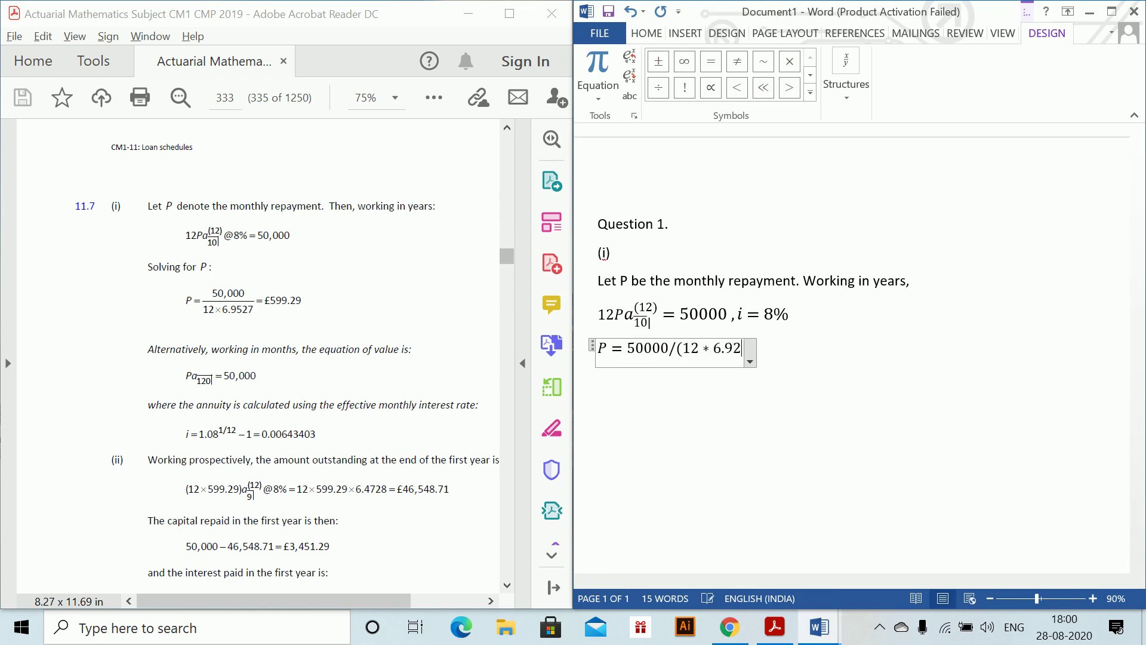
type("5")
key("BackSpace")
key("BackSpace")
type("527) ")
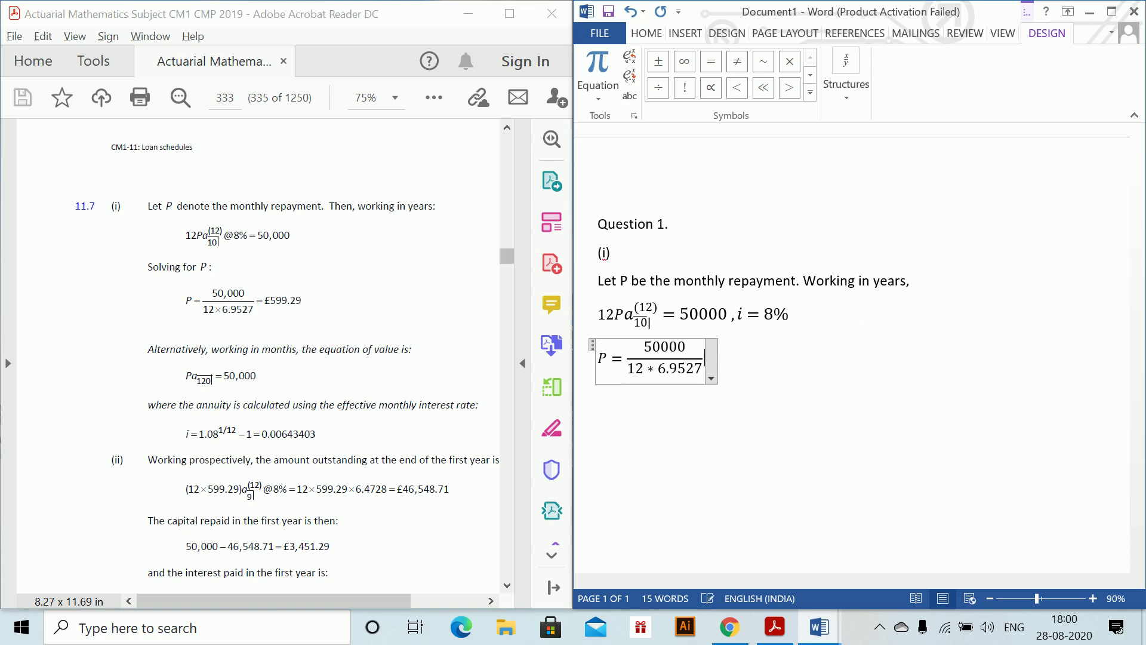
type("= 599.29")
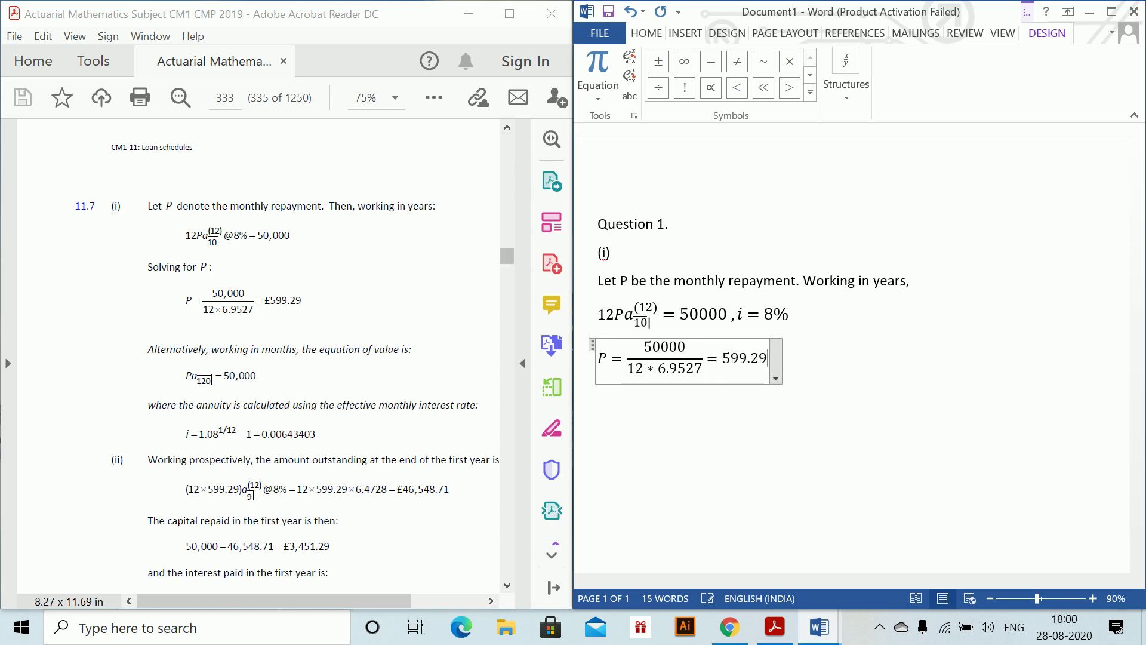
left_click(884, 376)
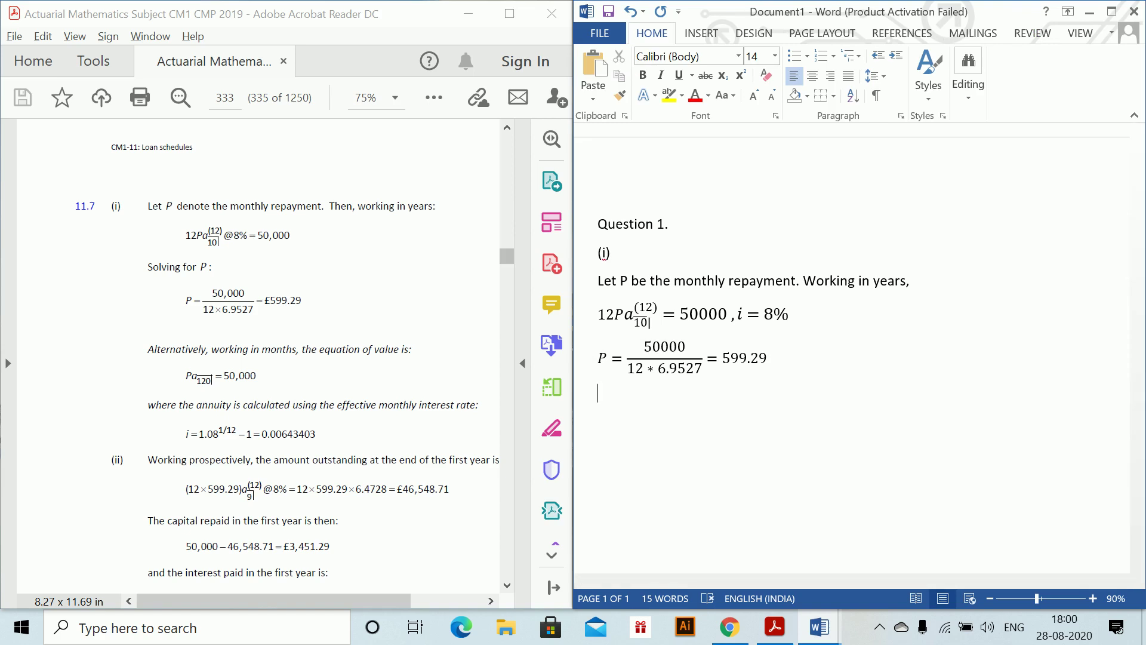
- Add the part label "(ii)" below the equation for P, leaving a blank line between them
type("(ii")
key("BackSpace")
key("BackSpace")
type("ii)")
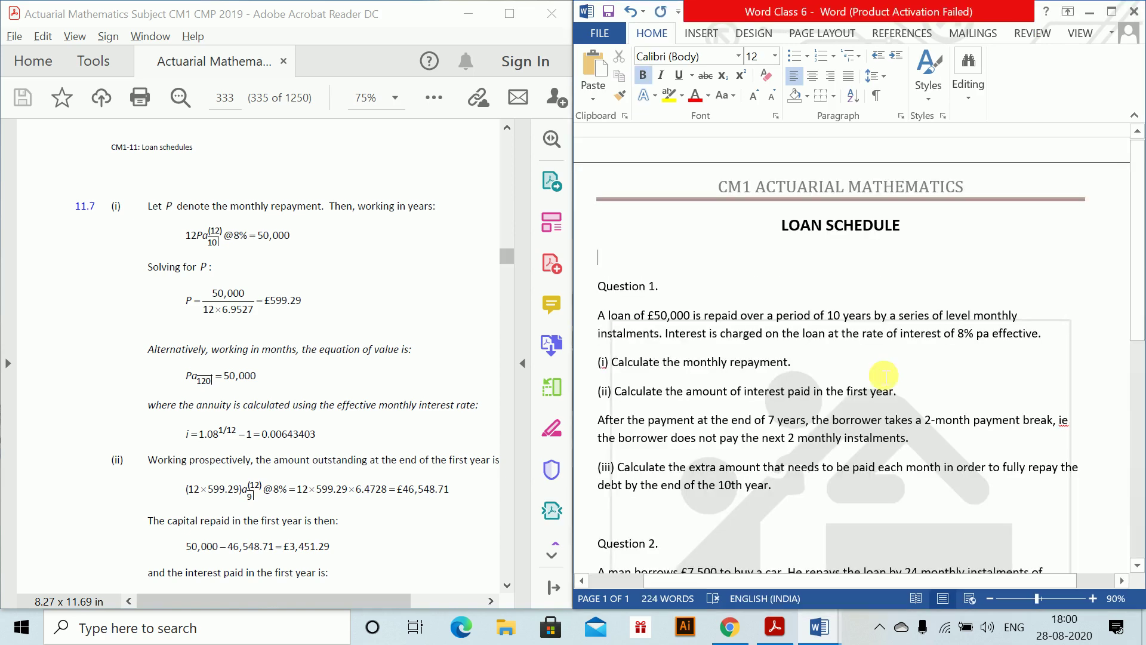
- Check part (ii) in the question document and the PDF solution, and write "Amount outstanding at the end of first year is" under (ii)
key("alt+Tab")
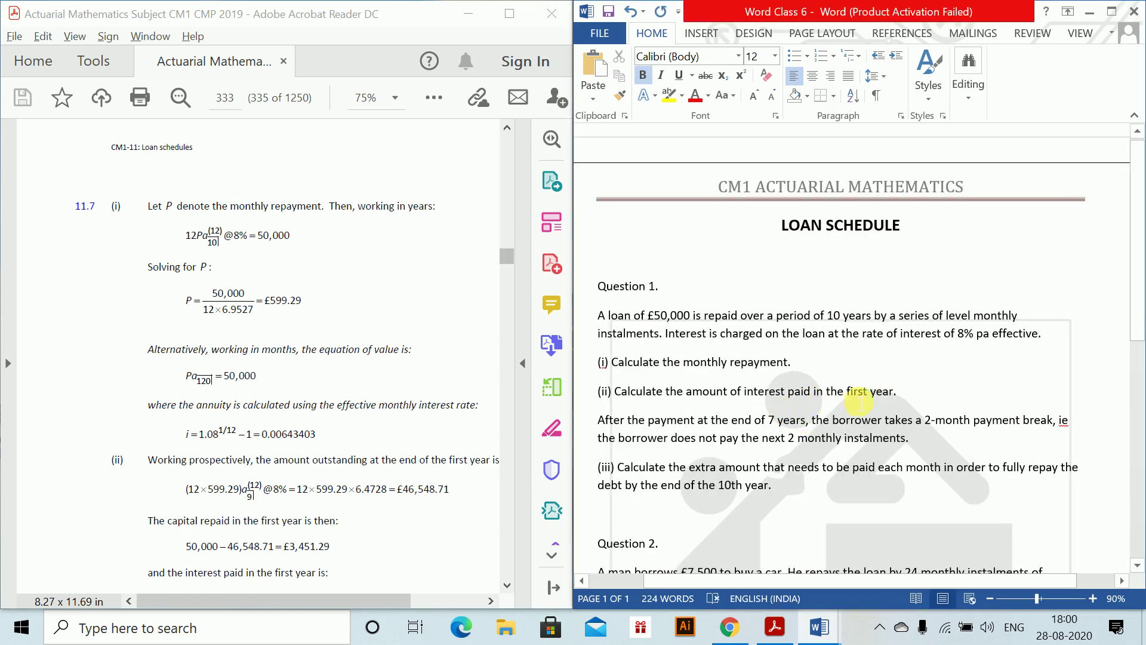
key("alt+Tab")
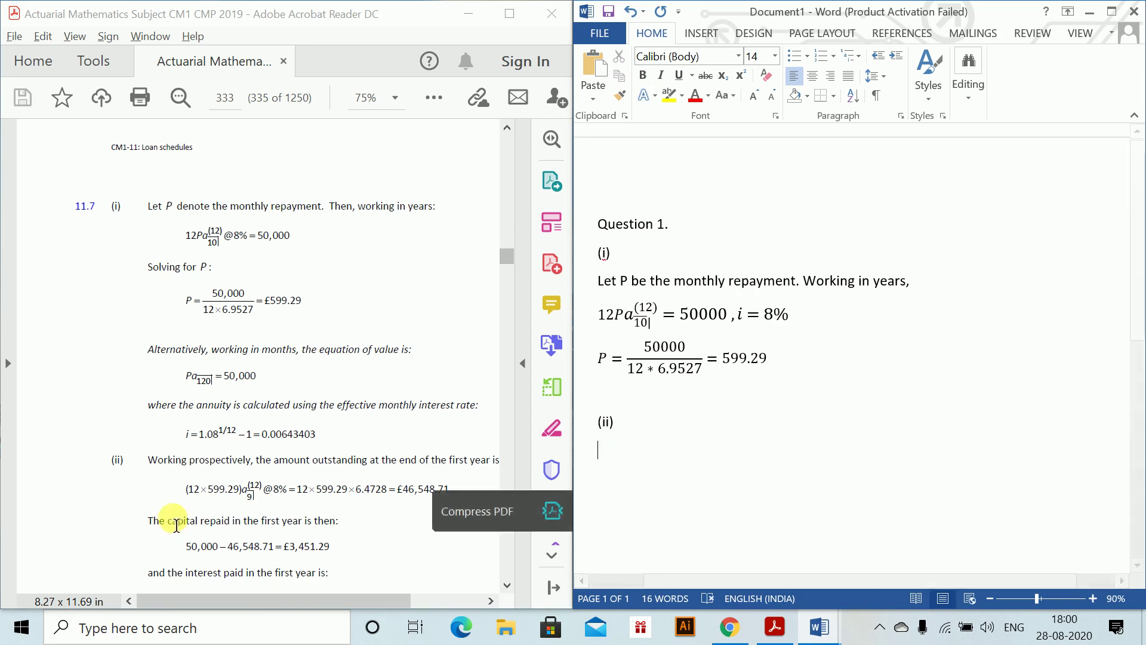
left_click(428, 304)
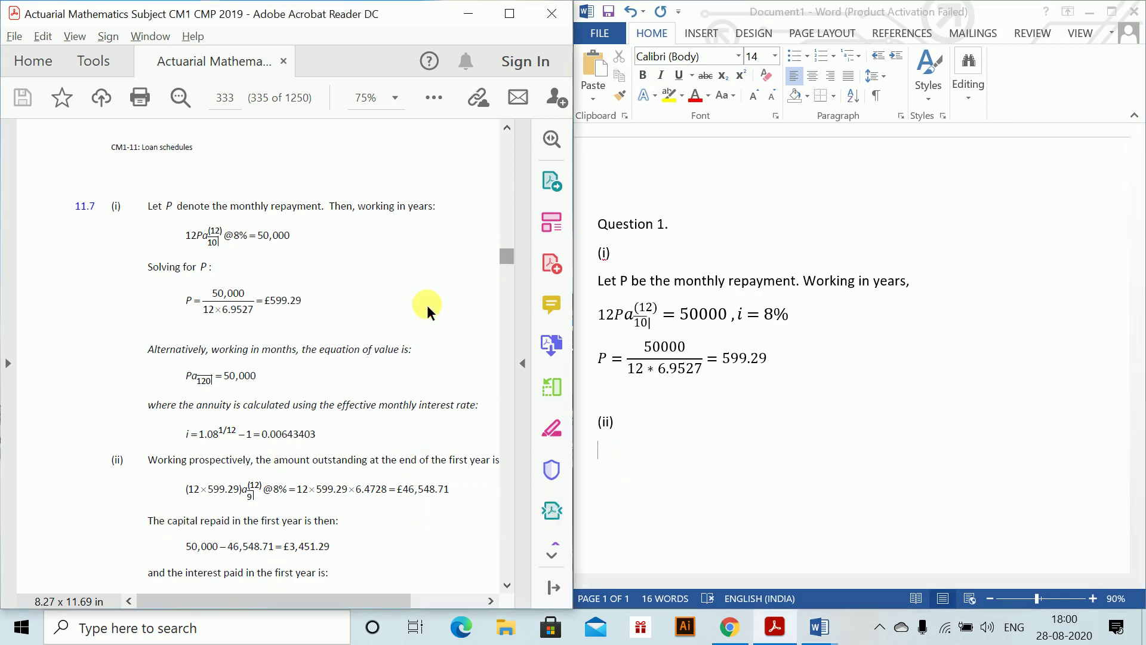
scroll(427, 304, "down", 3)
scroll(427, 304, "down", 1)
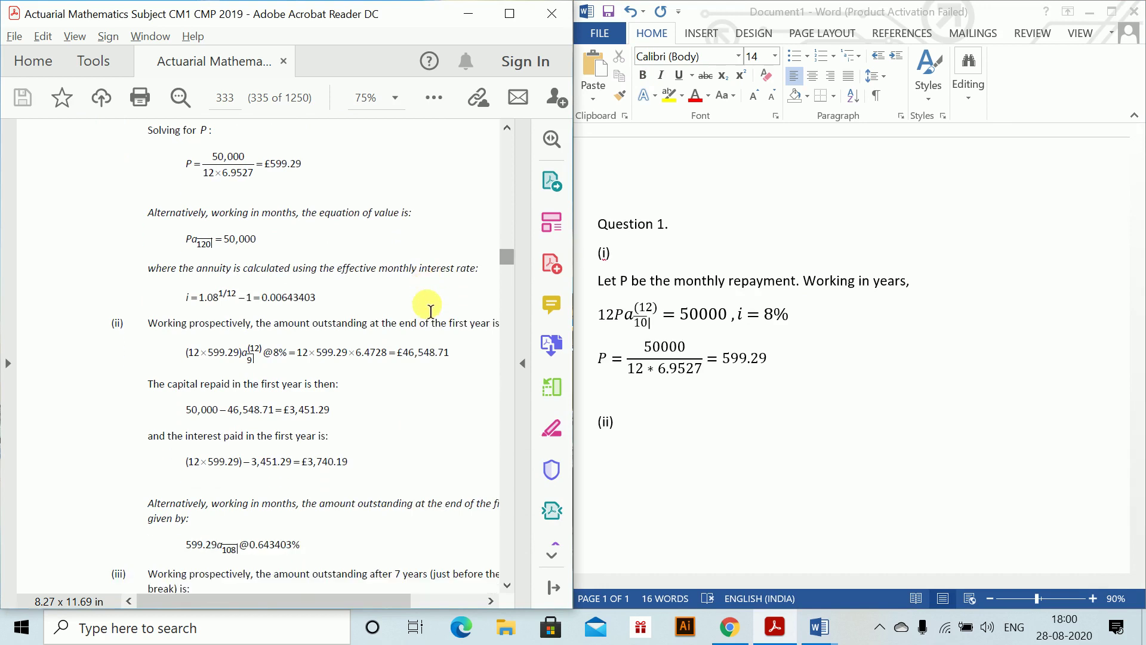
left_click(651, 454)
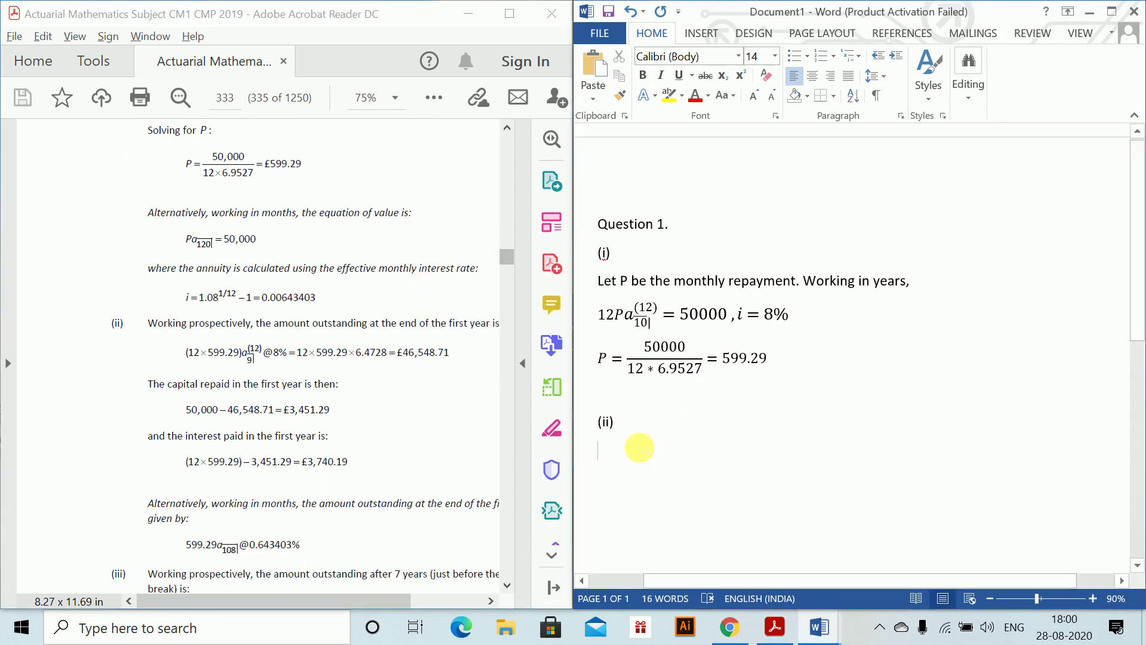
type("Amount o")
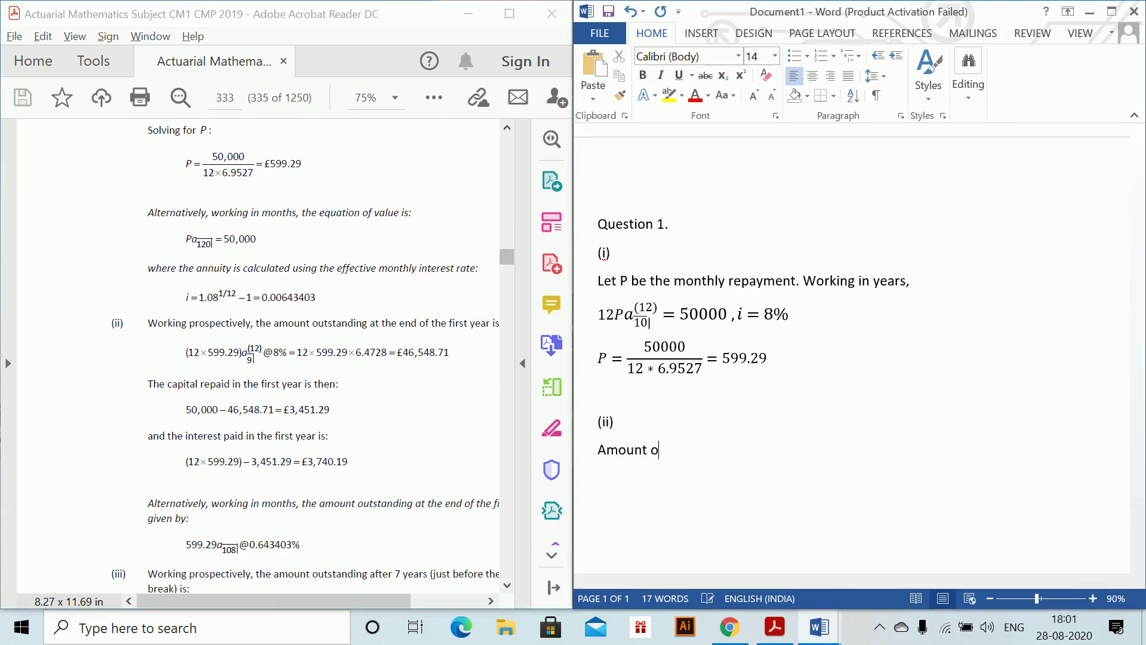
type("utstanding at the ")
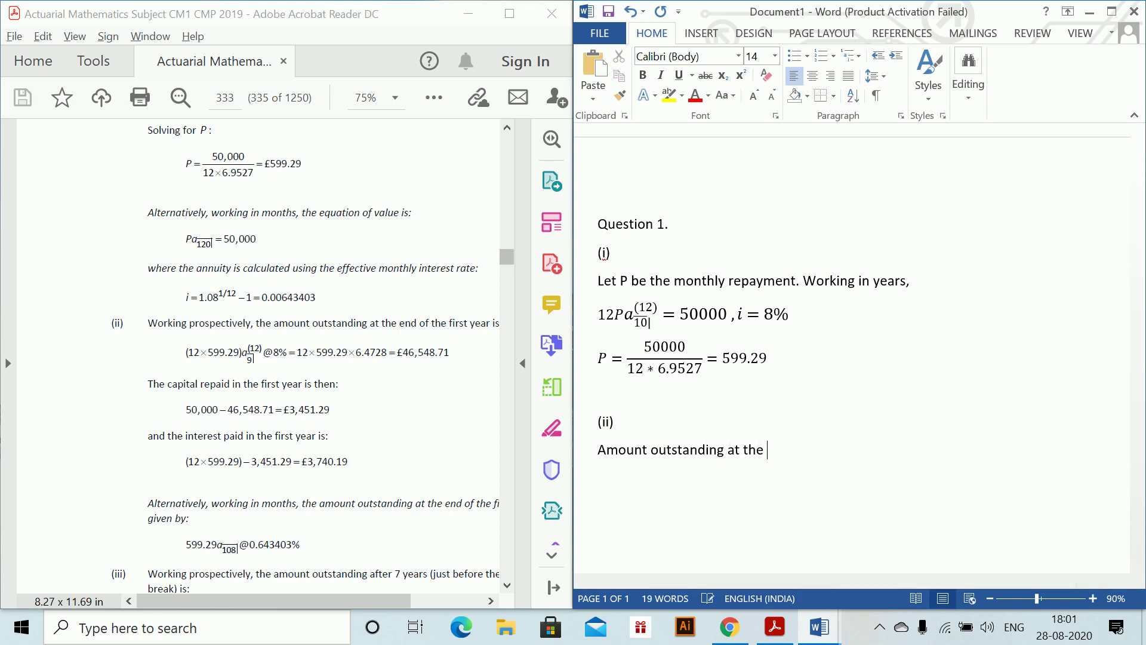
type("end of first")
key("BackSpace")
type("st year is")
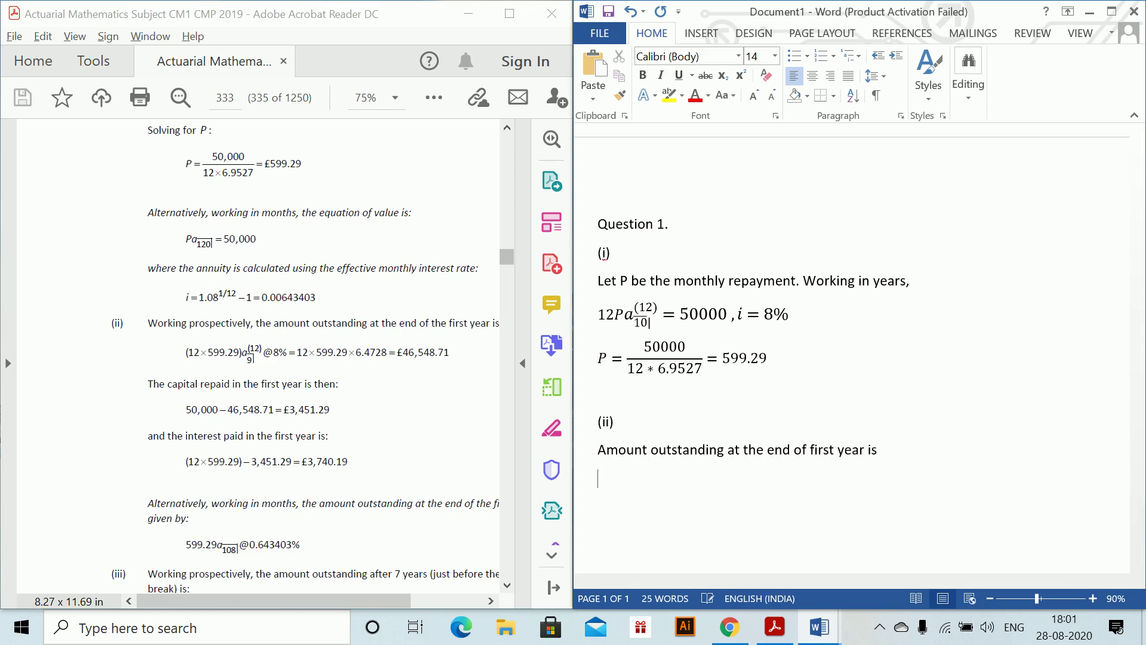
- Insert an equation under the amount outstanding line and enter (122 * 599.29) in it
type("12")
key("BackSpace")
key("BackSpace")
key("alt+equal")
type("(12")
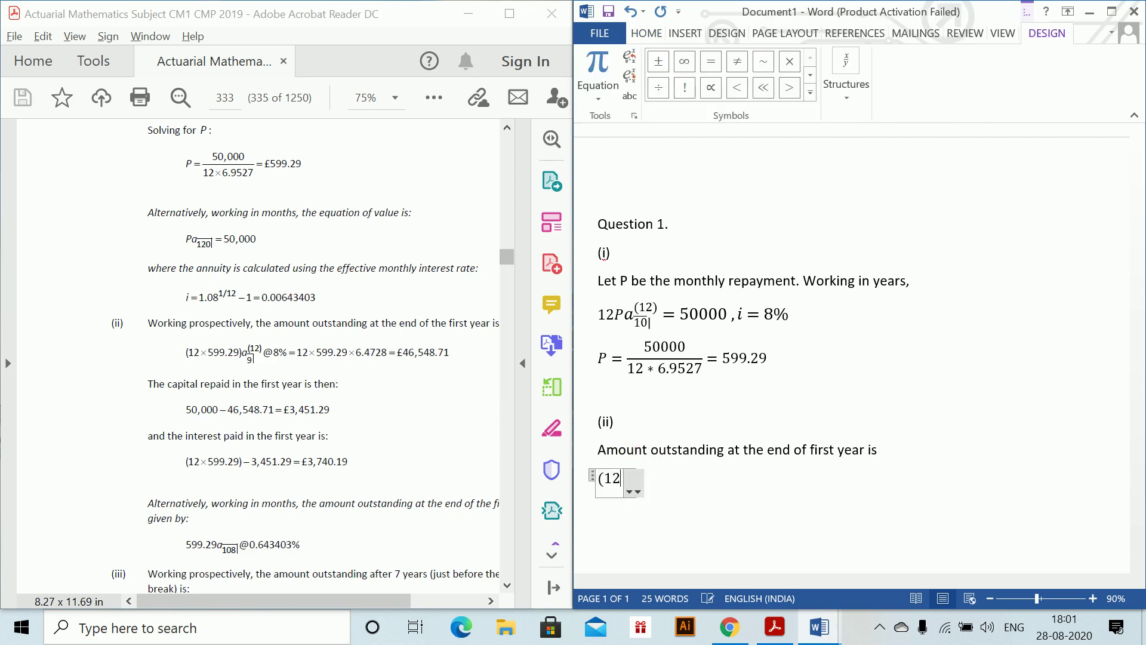
type("2*599")
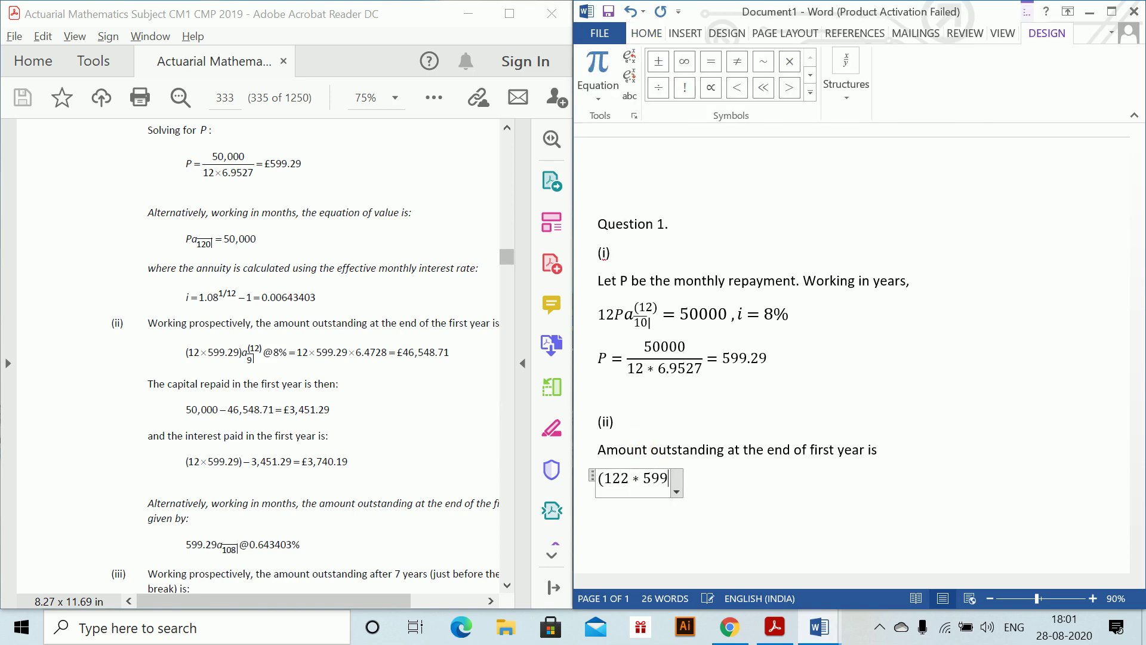
type(".29*")
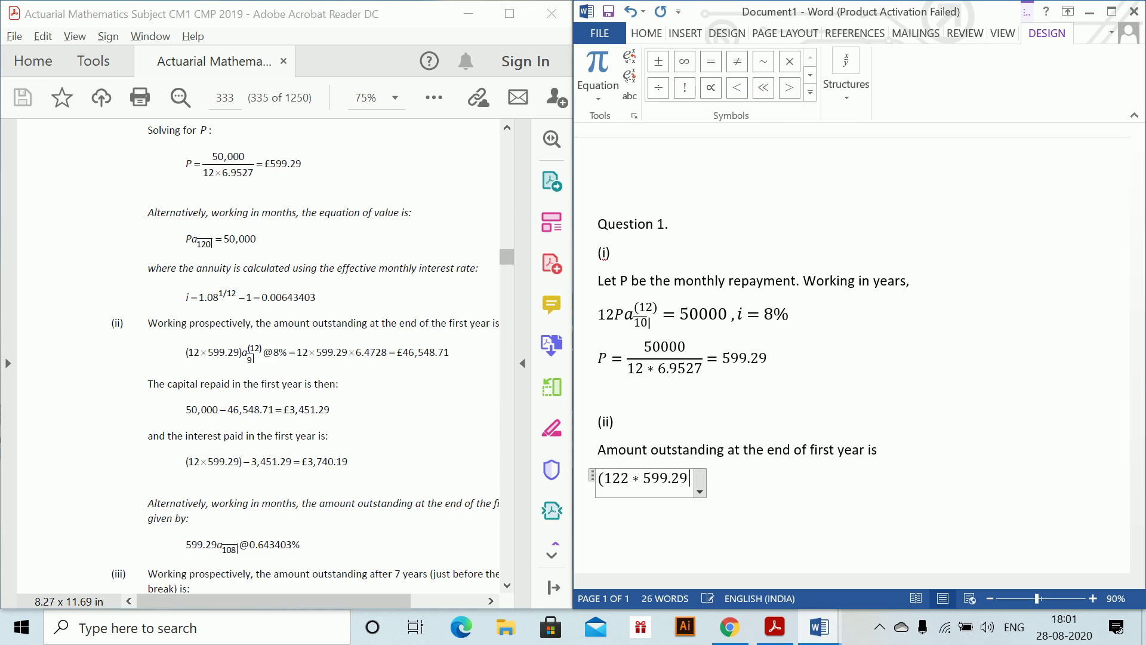
key("BackSpace")
type(")")
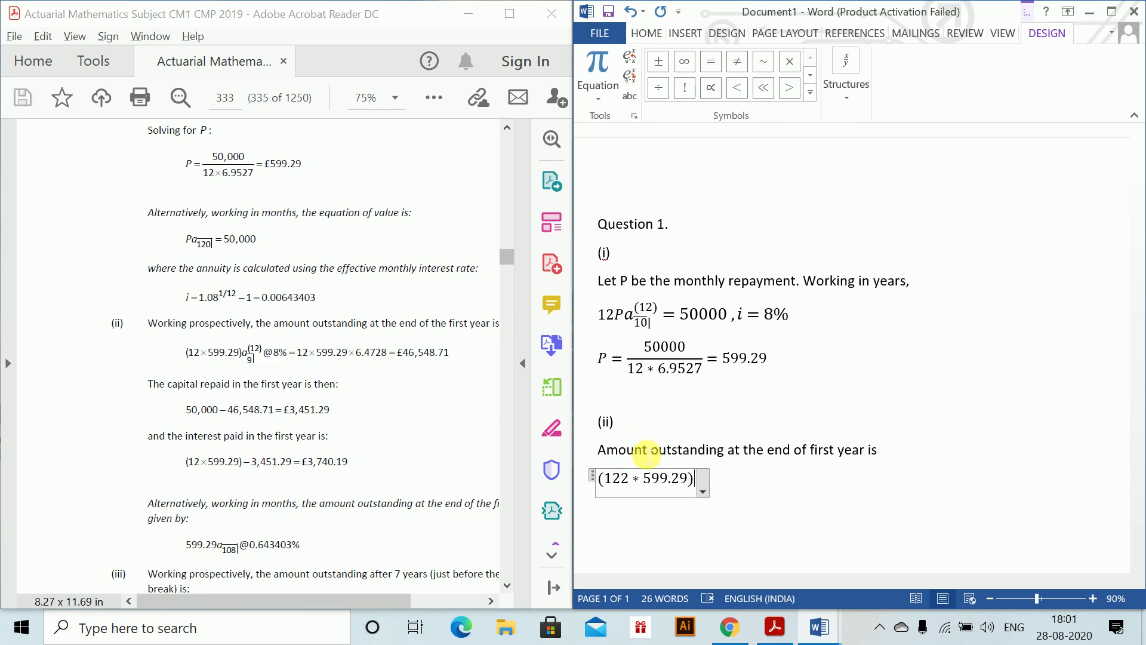
- Append the annuity symbol a to the equation, with 9 under the angle as subscript and (12) as superscript
type("an|")
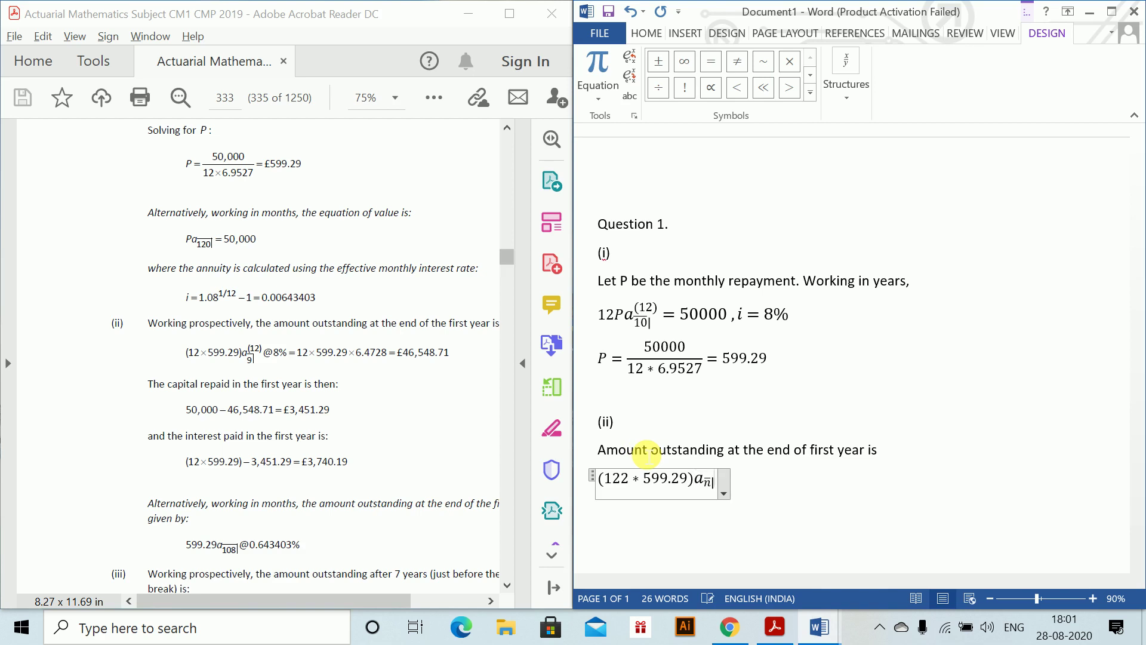
double_click(707, 483)
type("9")
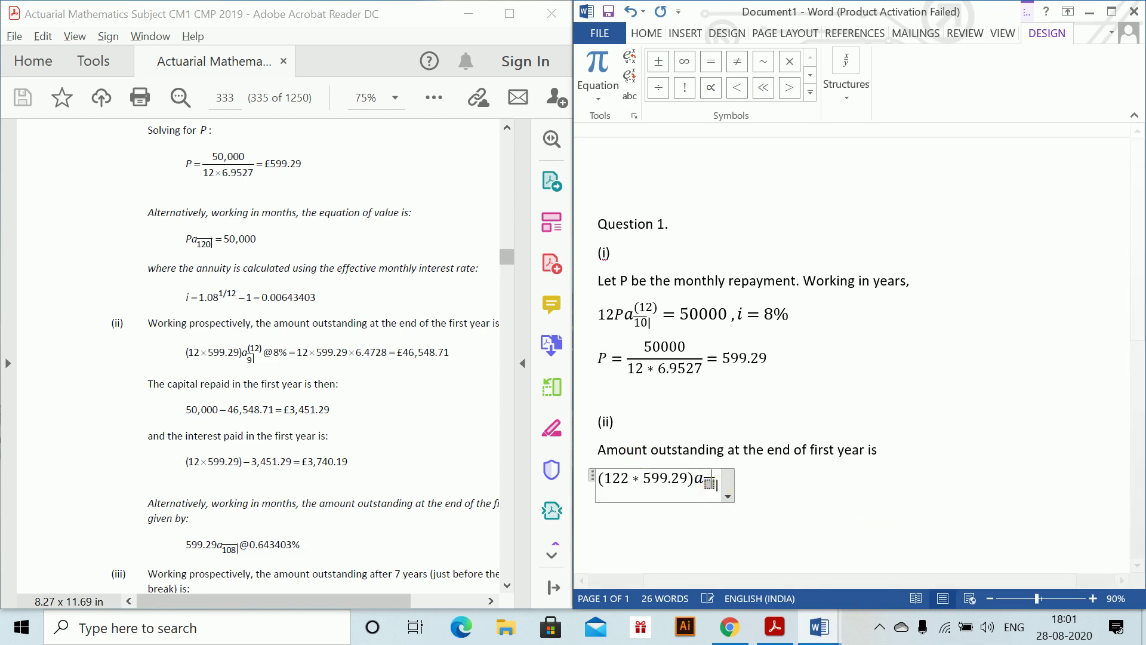
key("Right")
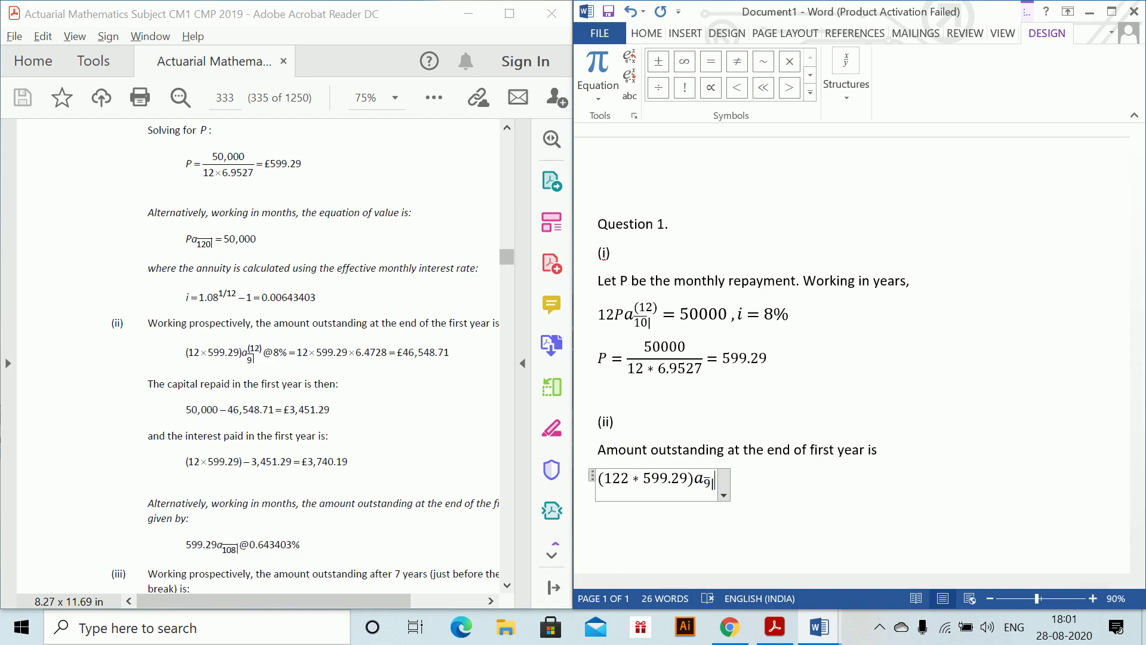
type("^(12)")
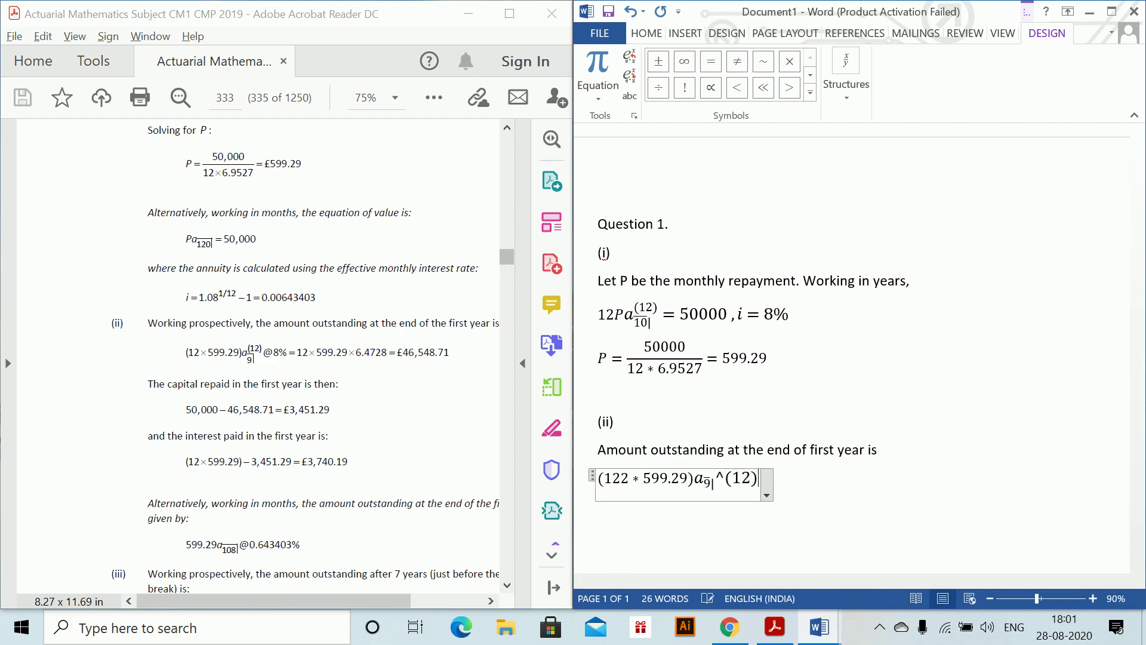
key("space")
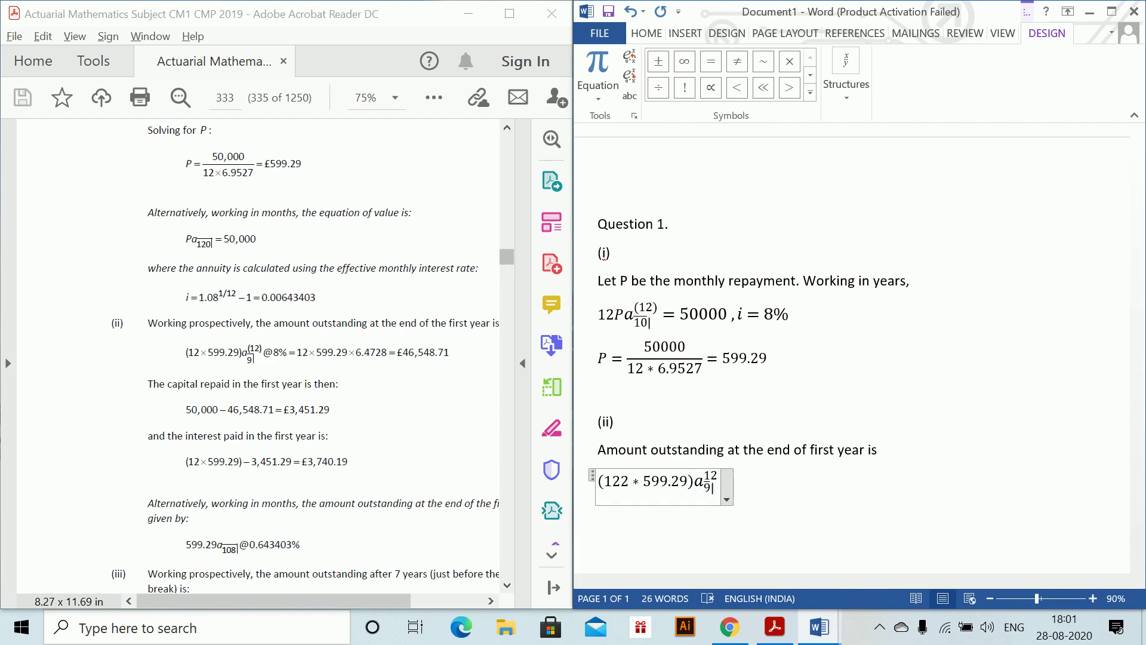
key("Up")
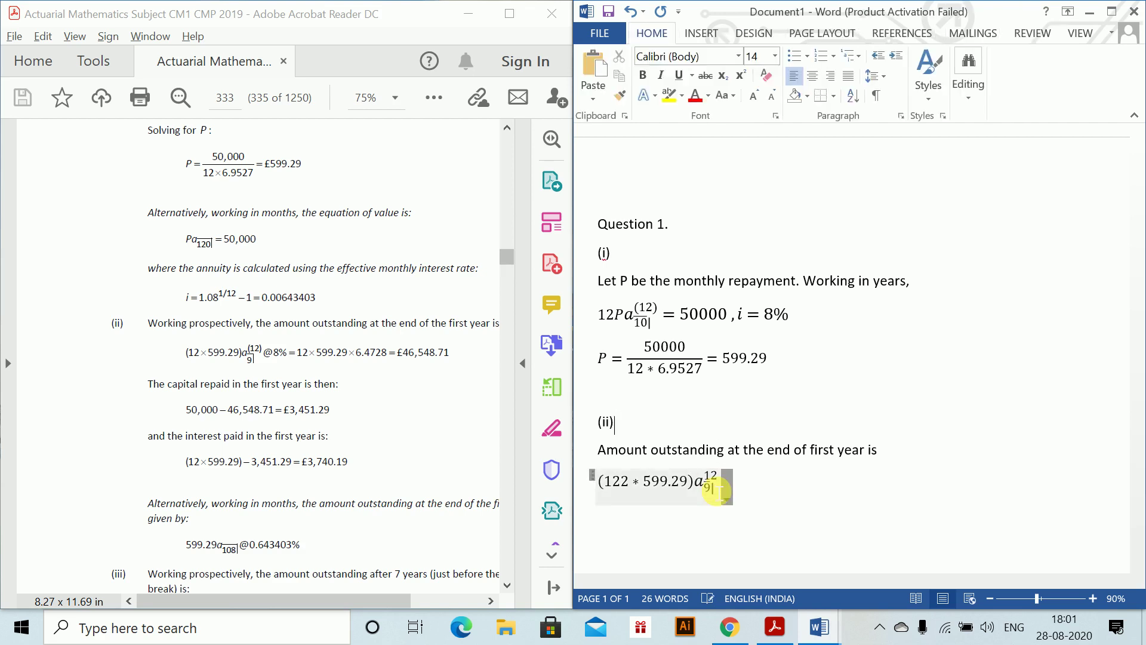
left_click(713, 488)
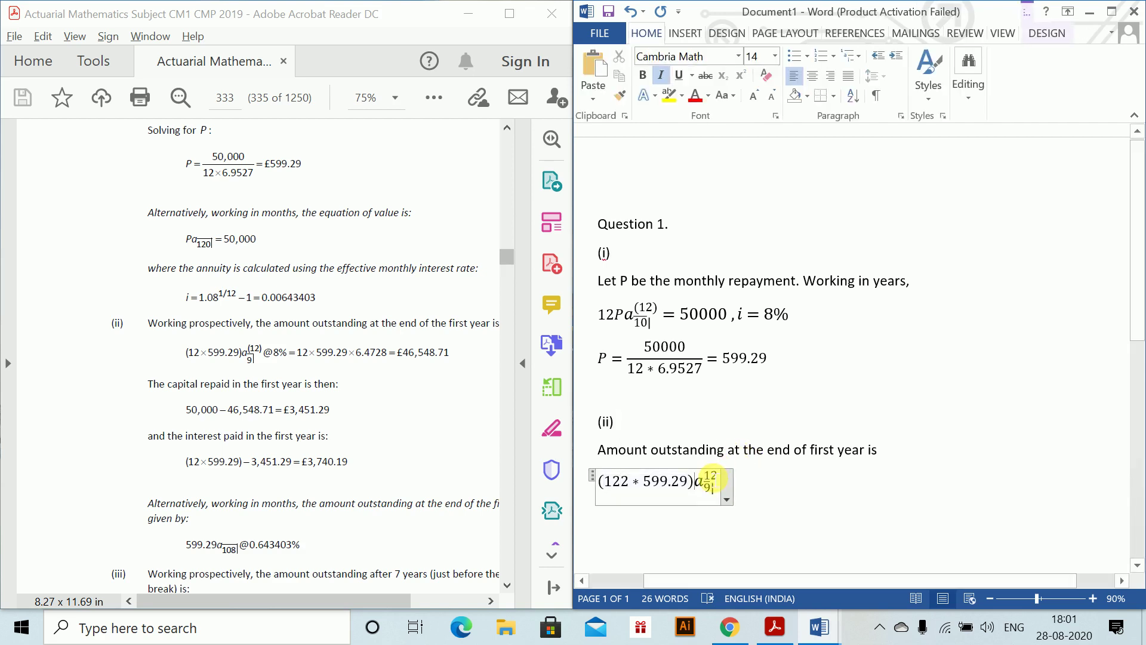
left_click_drag(711, 479, 721, 484)
type("(12")
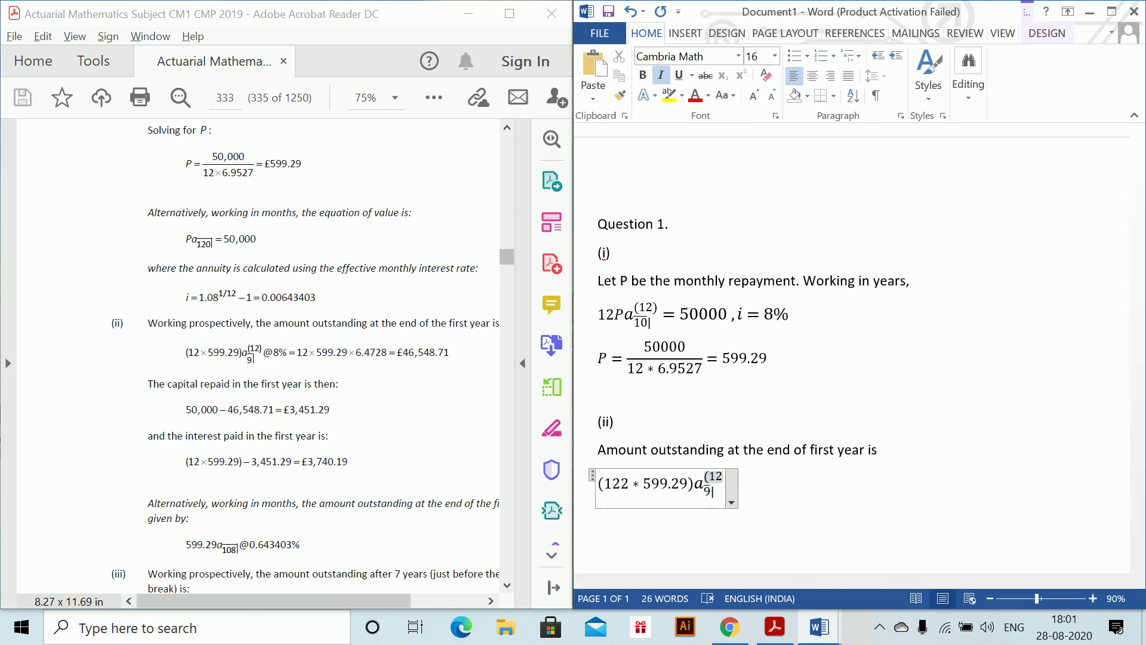
type(")")
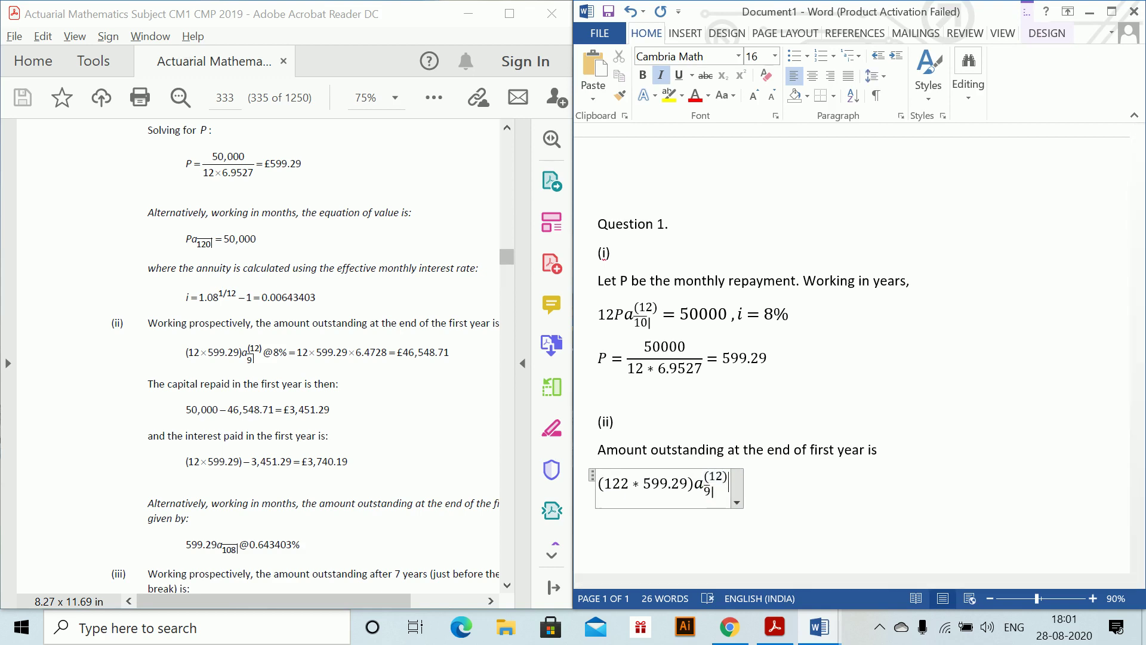
- Complete the equation with "@8% = 12 * 599.29 * 6.4728" and write "= 46548.71" on the line below it
key("Right")
type("@8% = ")
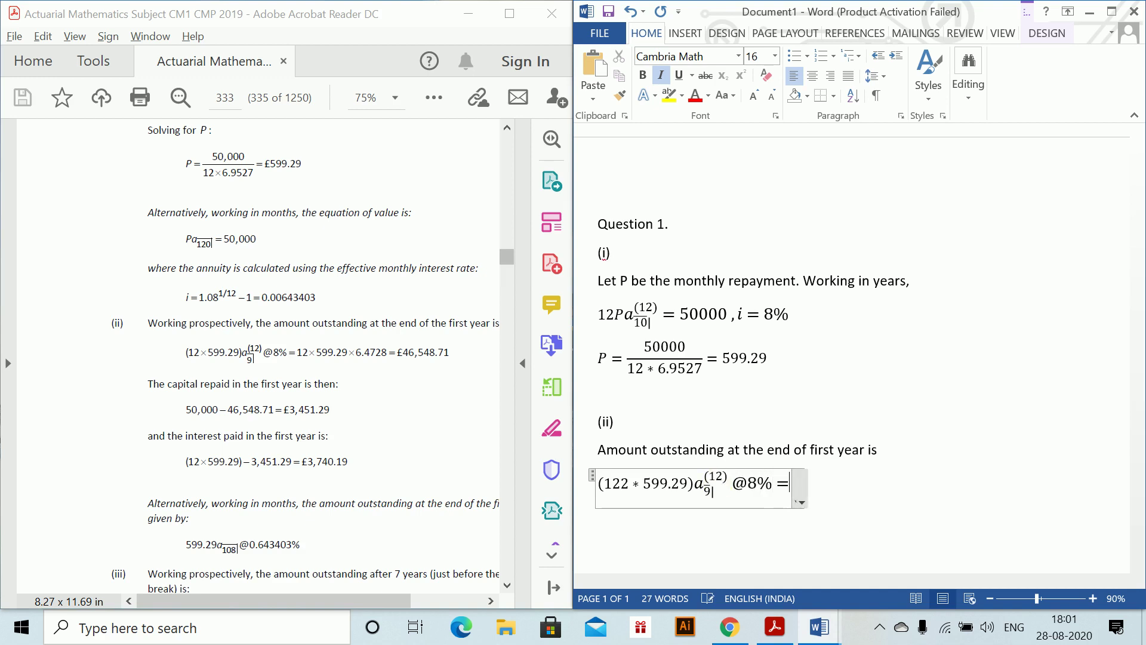
type("12 * ")
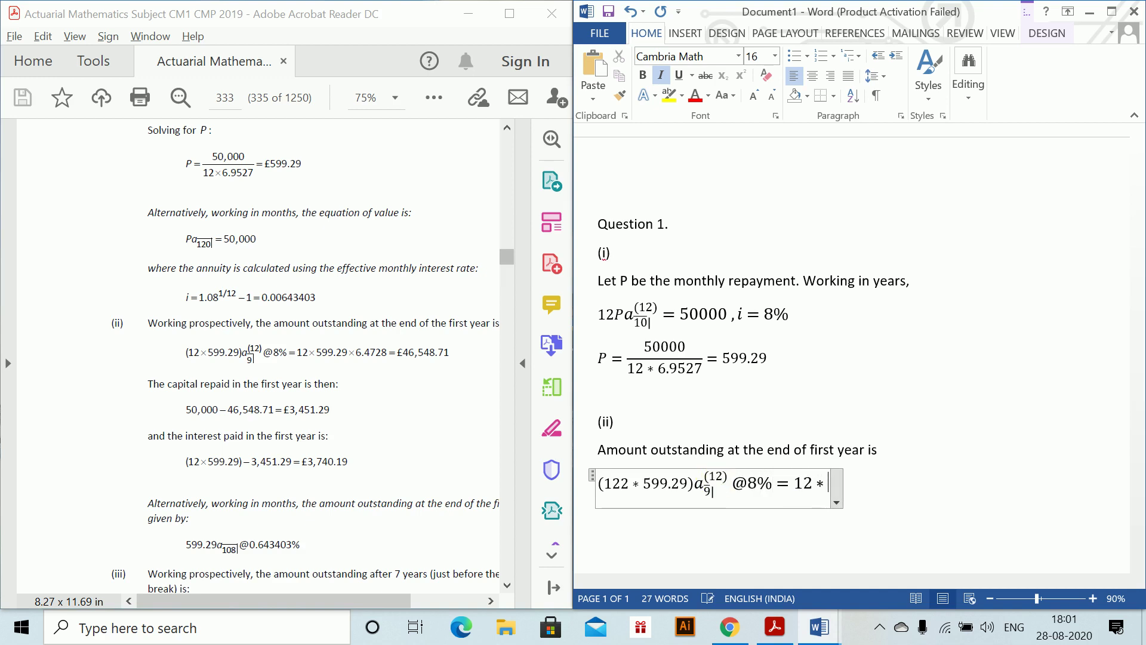
type("599.29 ")
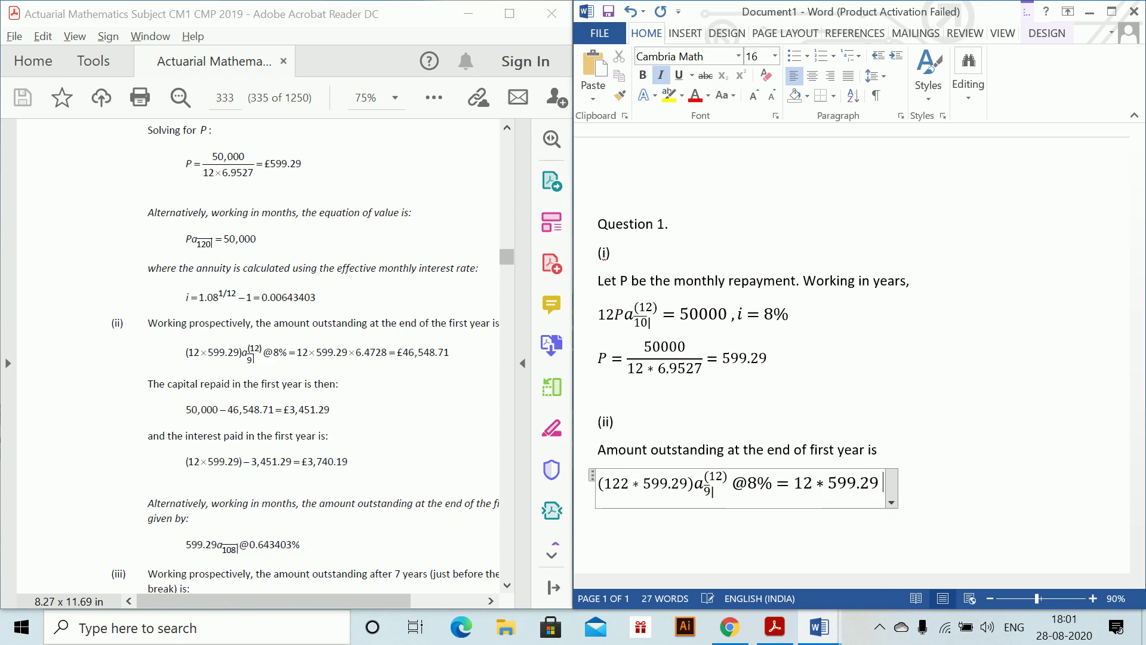
type("* 6")
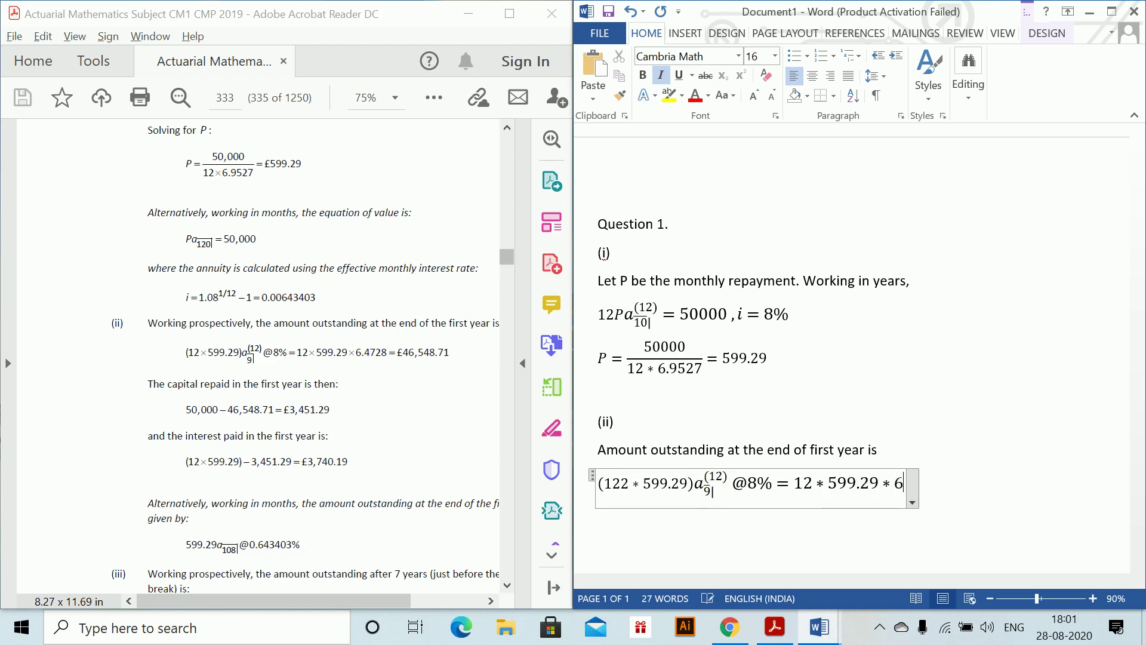
type(".472")
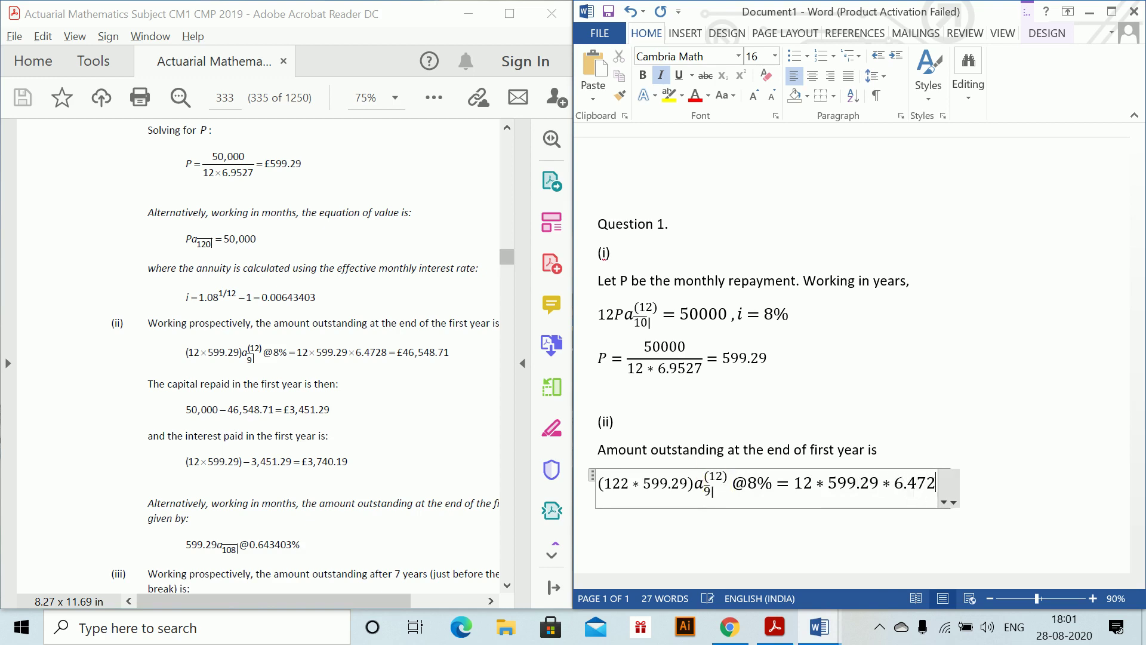
type("8")
key("Return")
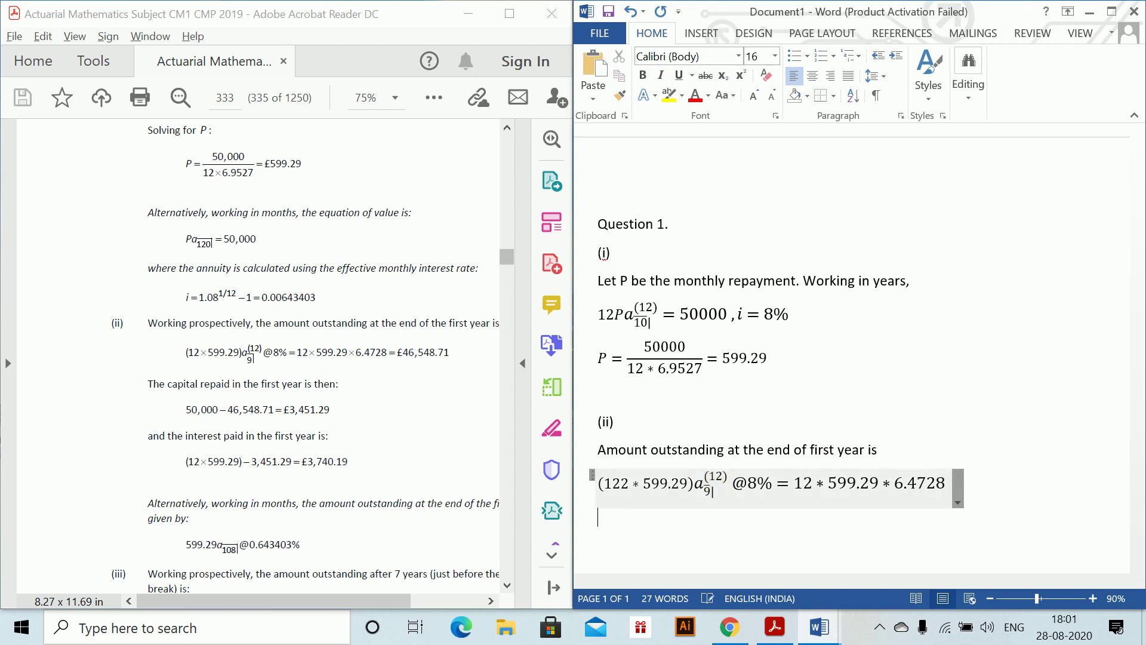
type("= 46548.71")
key("Return")
- Write "The capital repaid in first year:" below the 46548.71 result and start a new line
type("The cp")
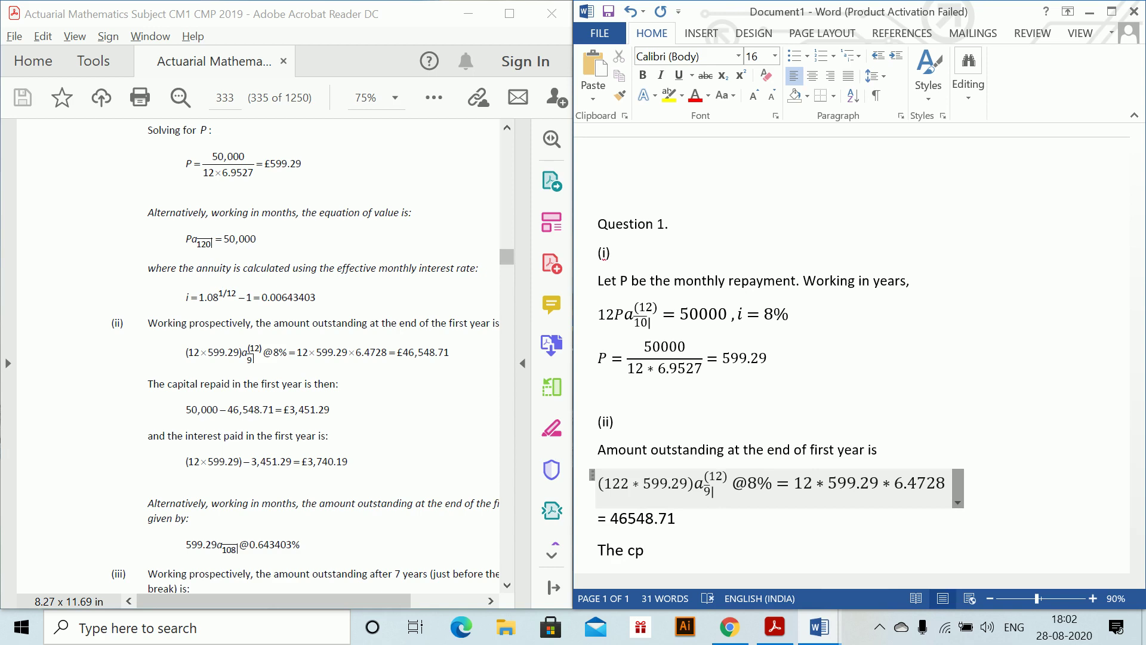
key("BackSpace")
type("apital")
type("repaid in first")
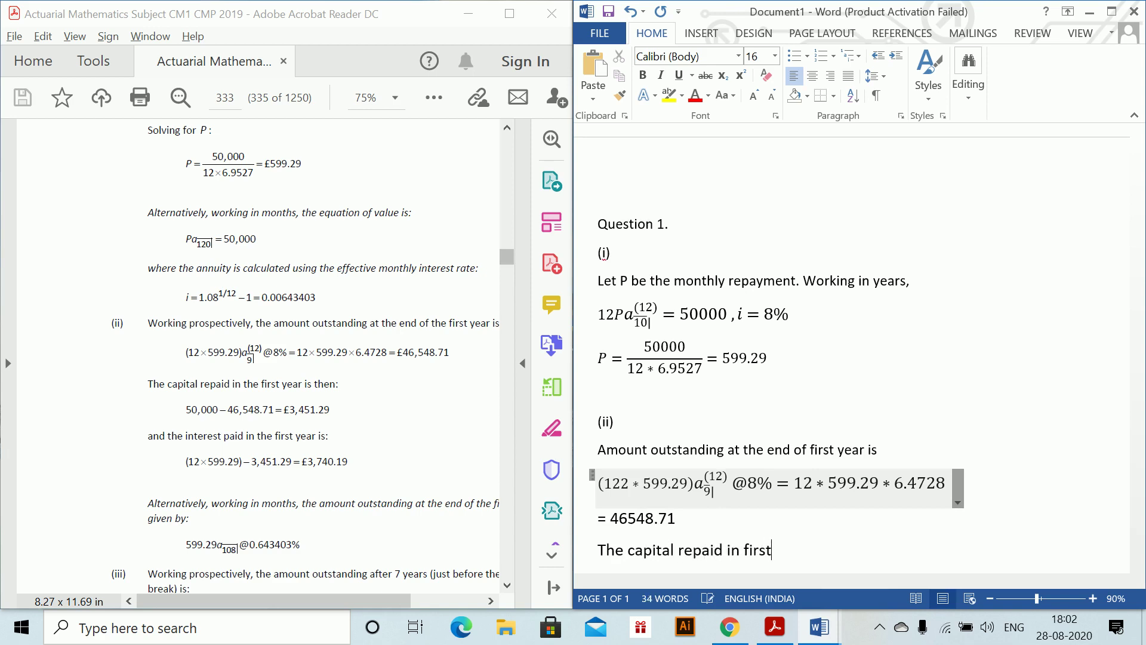
type(" year:")
key("Return")
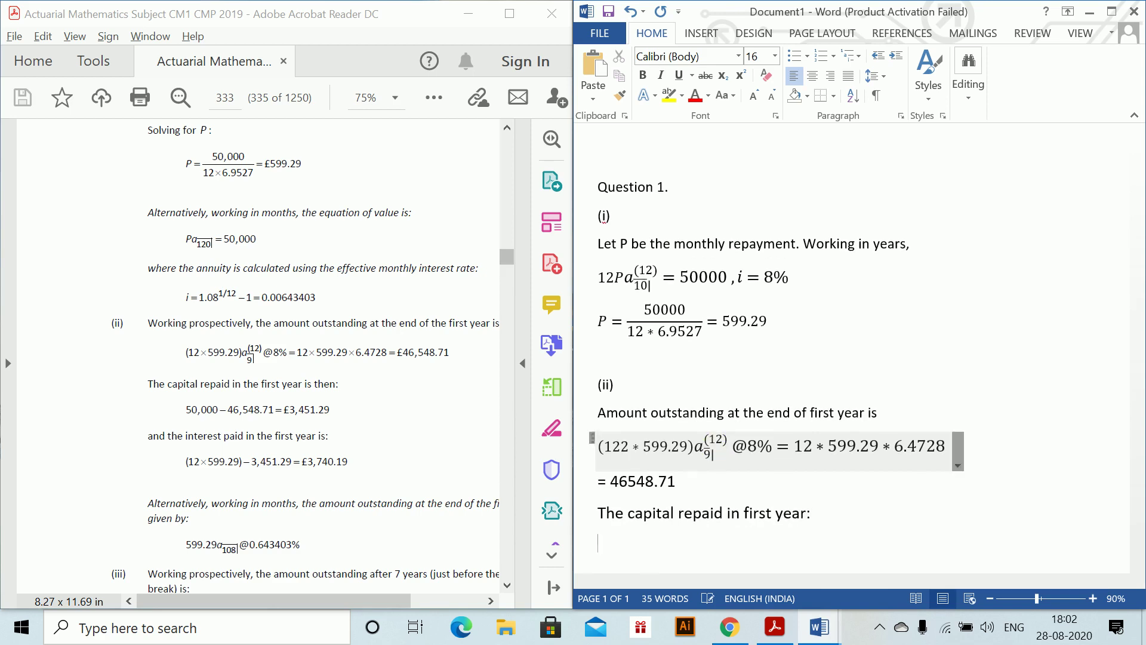
- Insert the equation 50000 - 46548.71 = 3451.29 under the capital repaid line
key("alt+equal")
type("50")
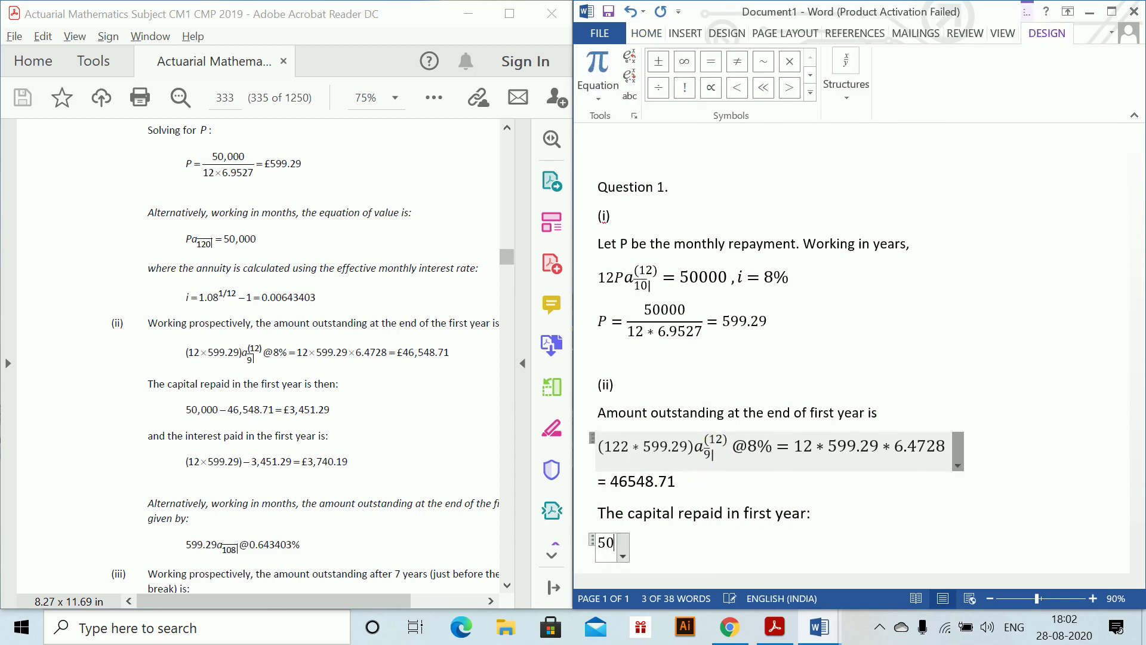
type("000-46")
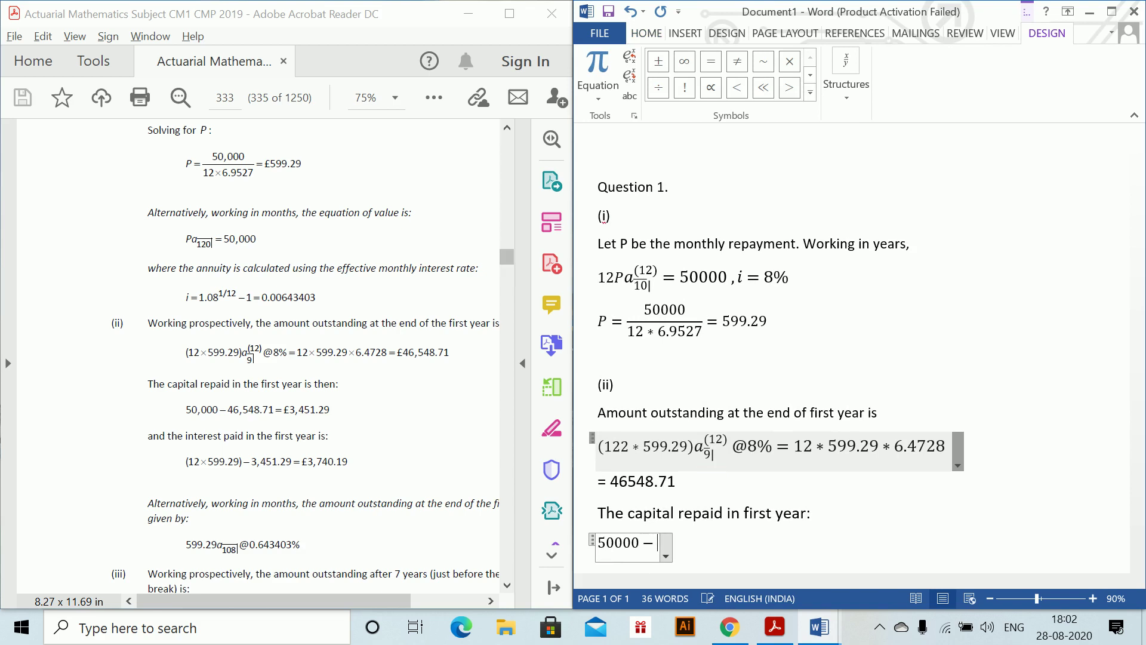
type("5")
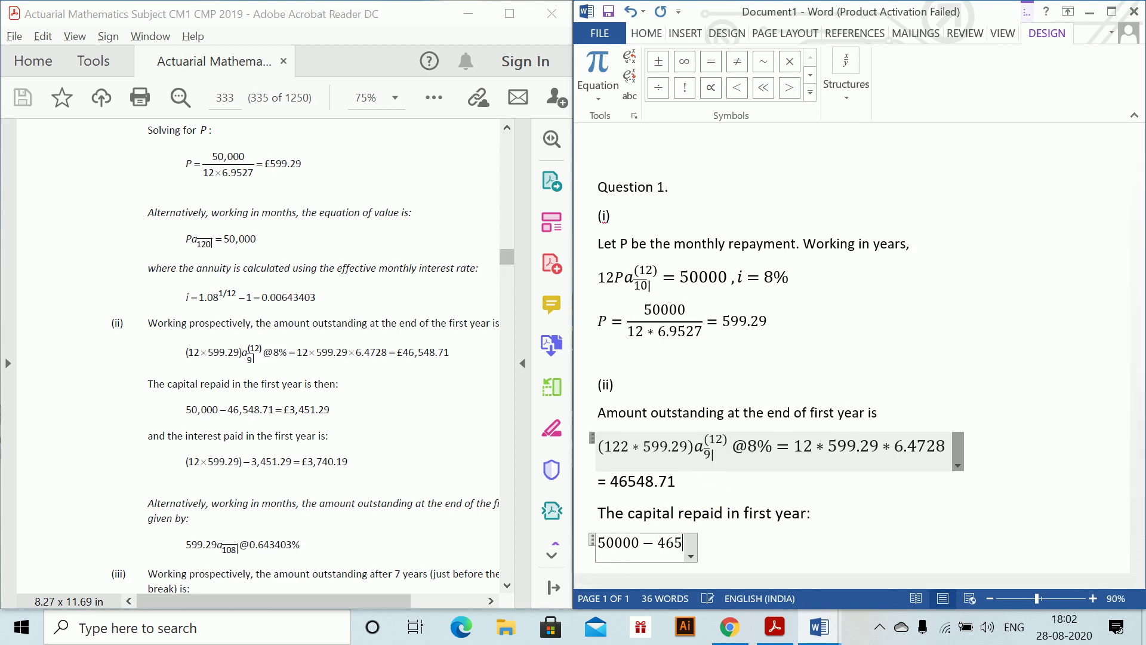
key("BackSpace")
type("548")
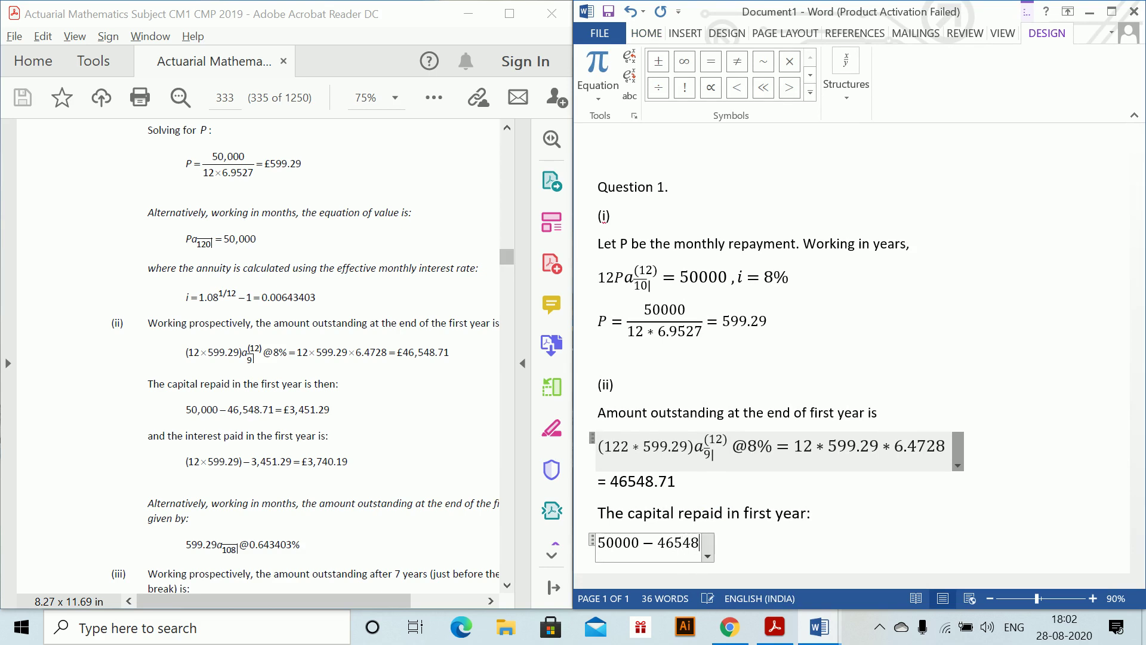
type(".71")
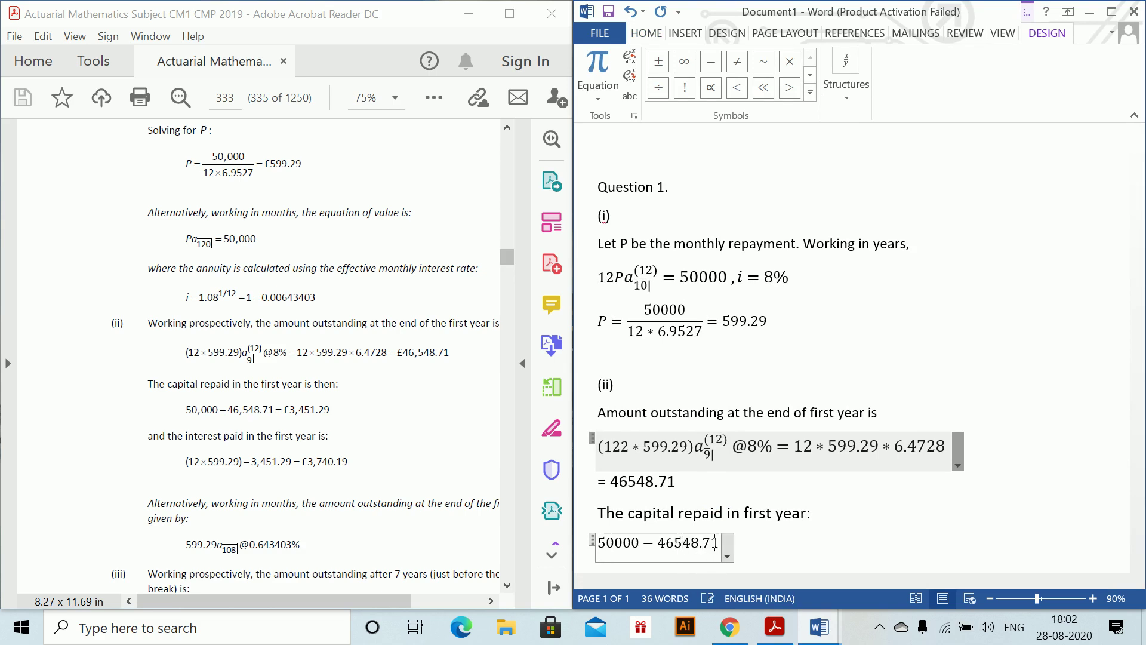
type(" = 3451")
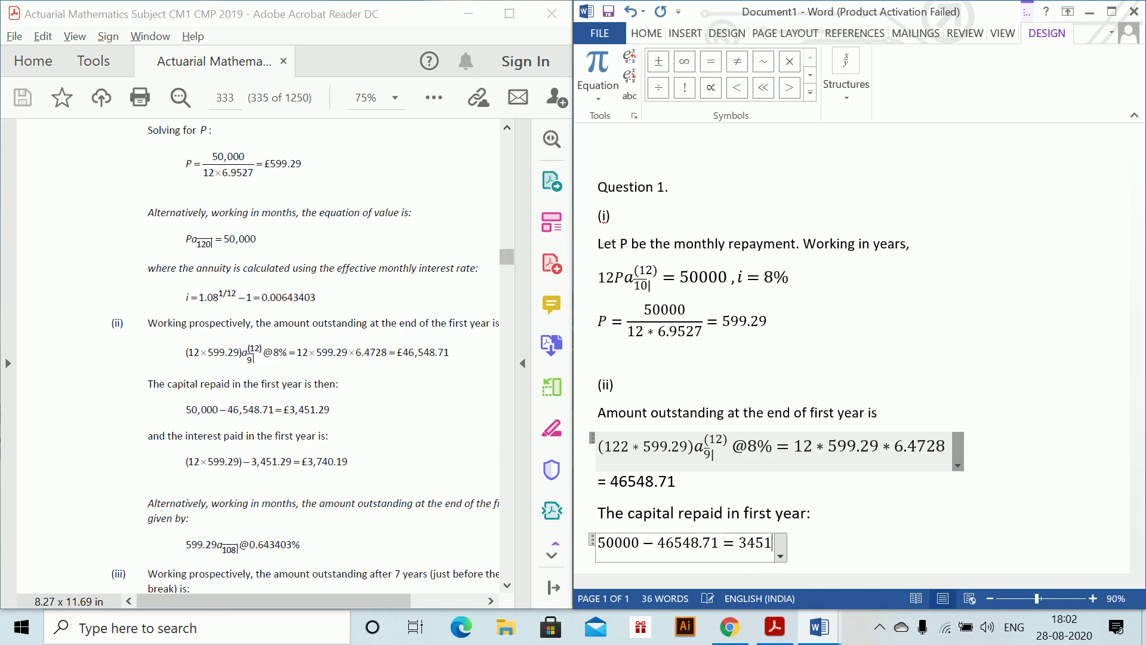
type(".29")
key("Return")
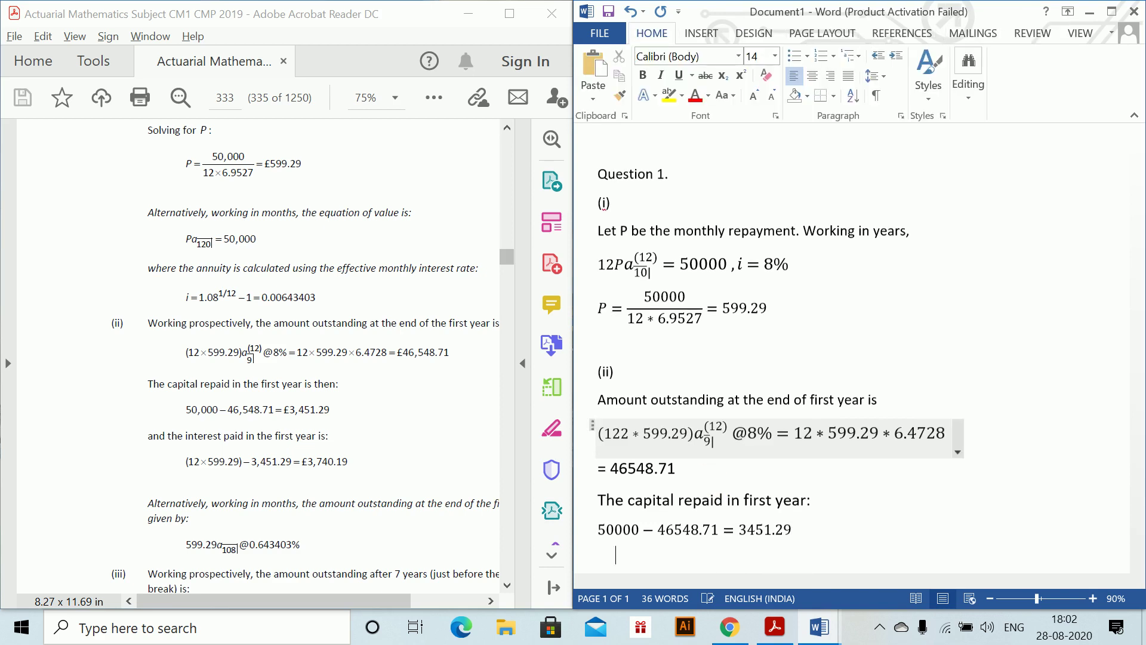
- Write "Interest Repaid" as plain text below the capital repaid equation and start a new line
key("alt+equal")
key("BackSpace")
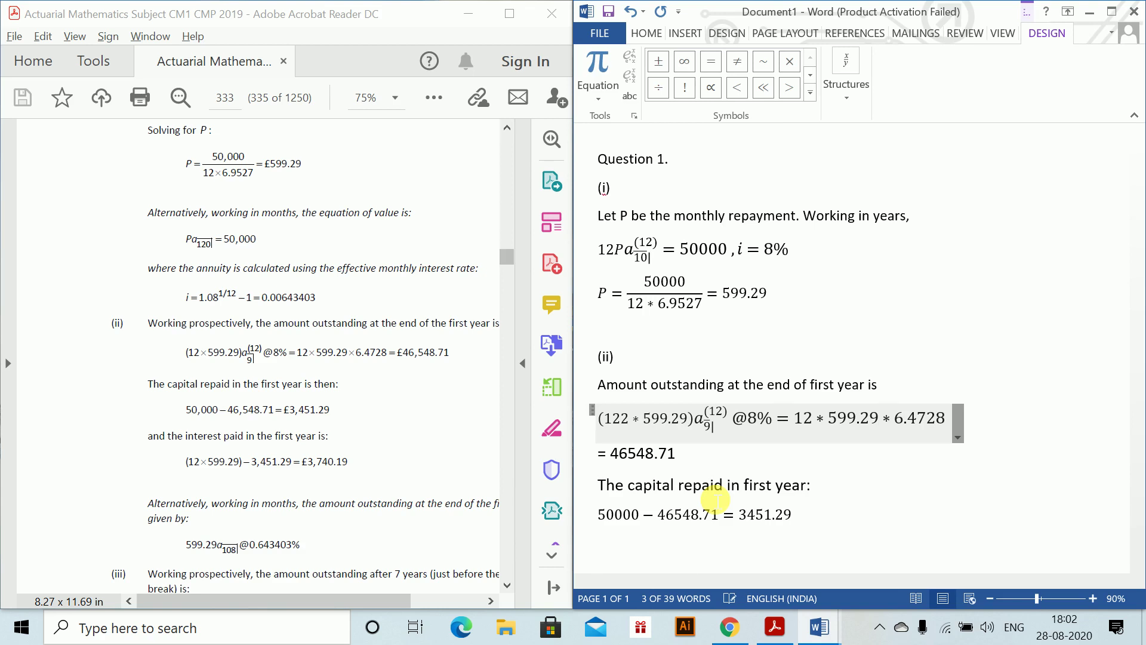
type("Interest")
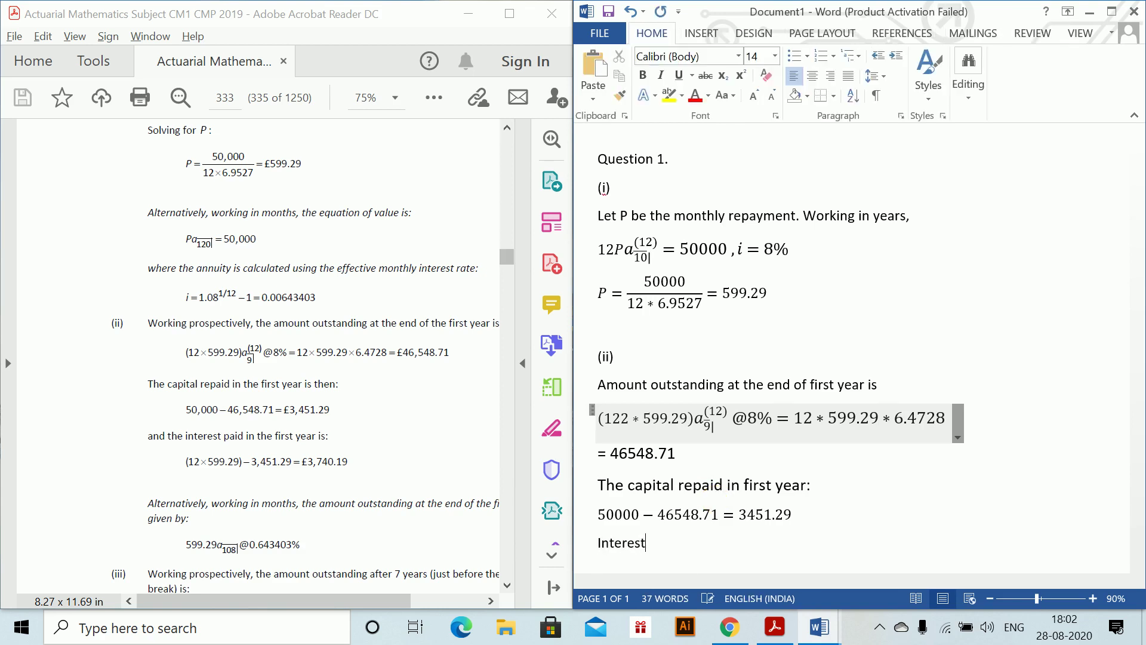
type(" REpaid")
key("Return")
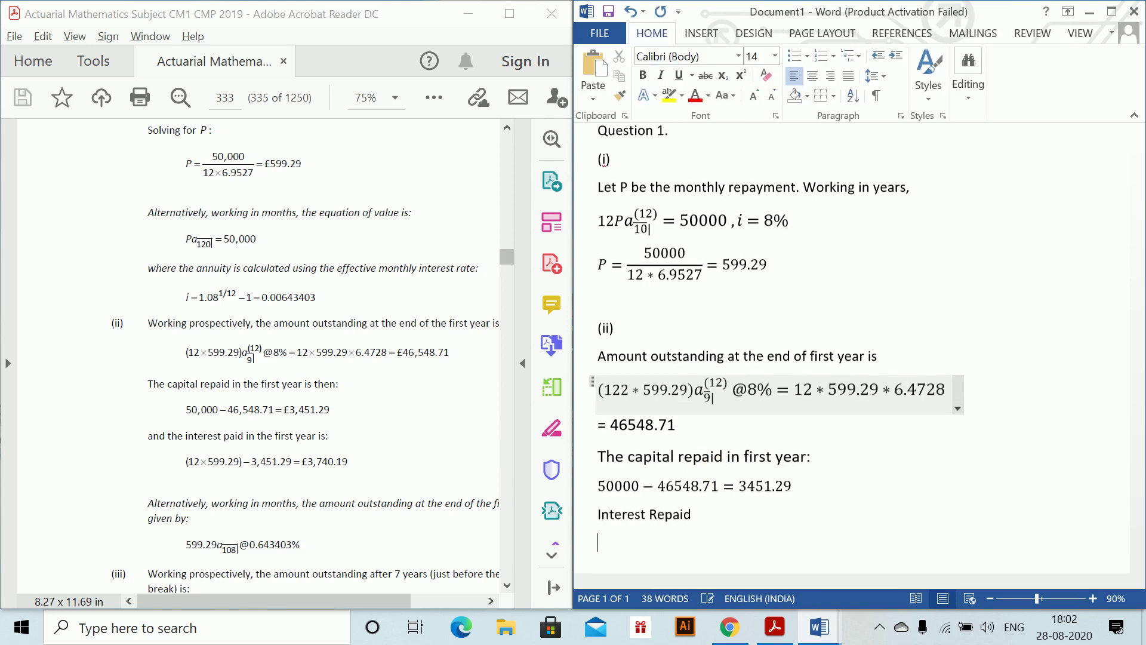
- Insert the equation 12 * 599.29 - 3451.29 = 3740.19 under the "Interest Repaid" line and leave a blank line below it
key("alt+equal")
type("12")
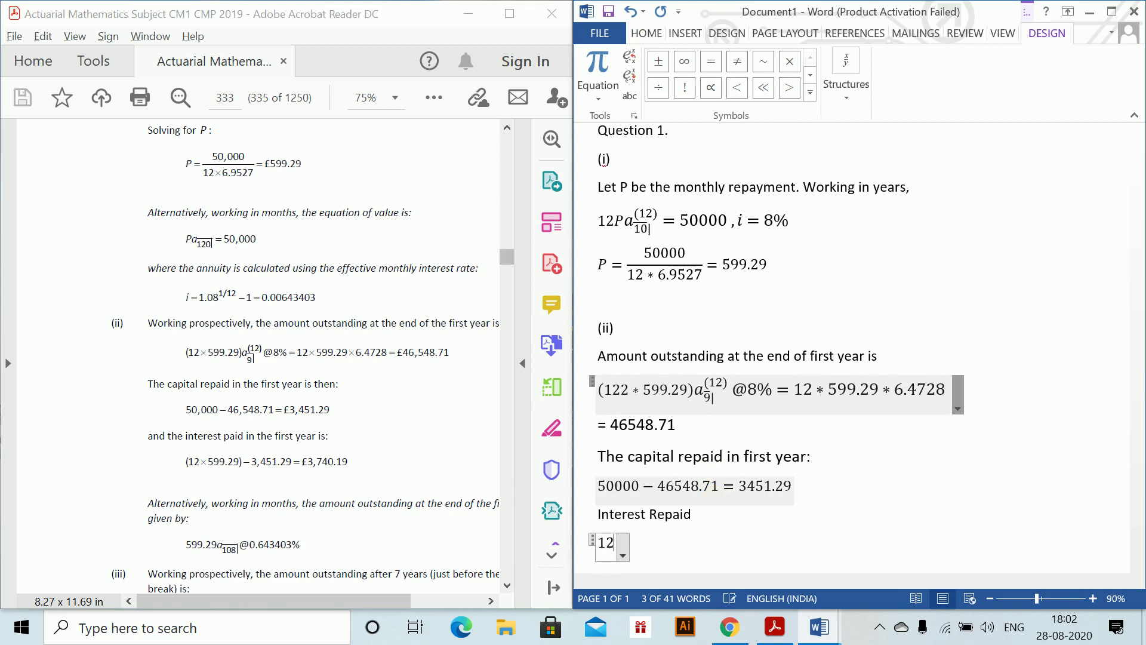
type("*599")
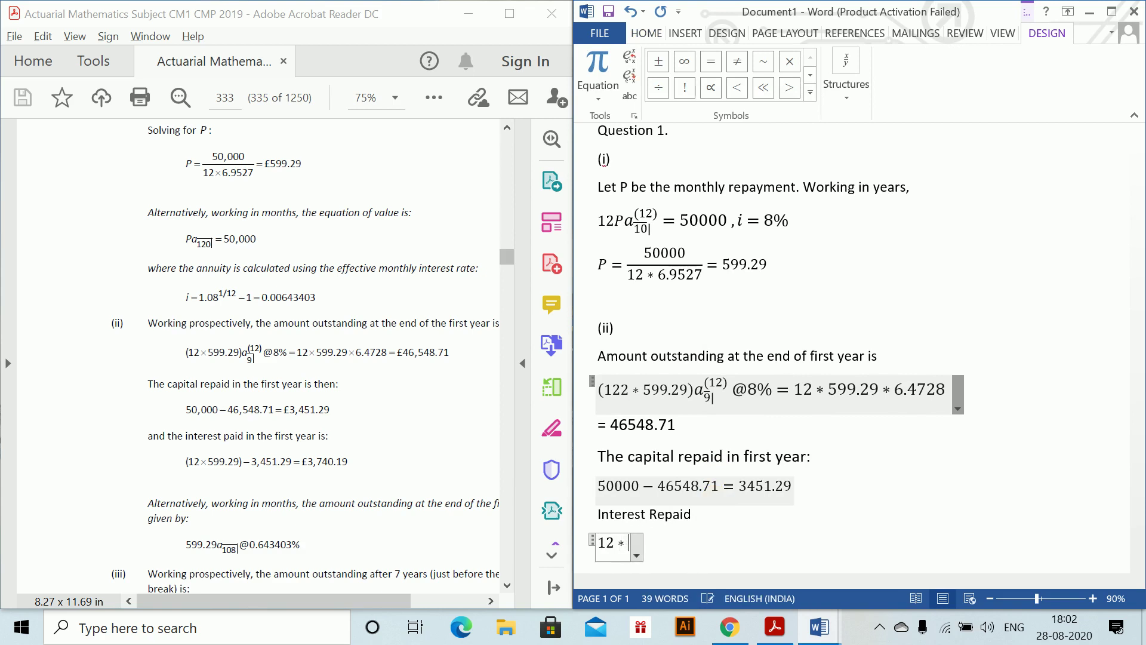
type(".29")
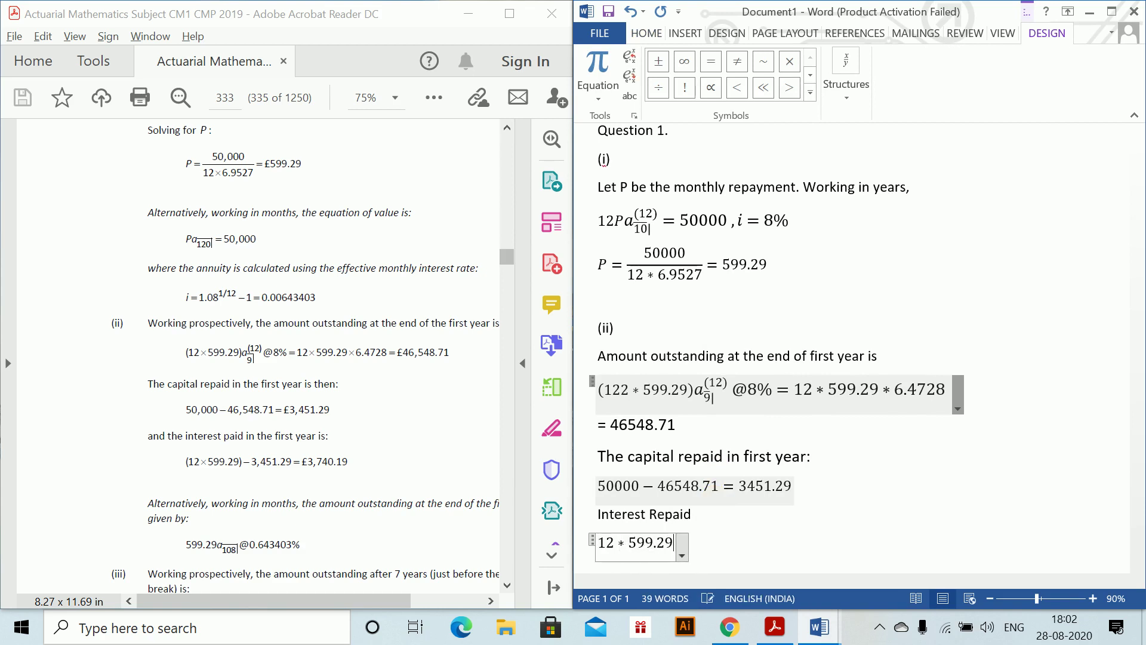
key("alt+h")
type("-")
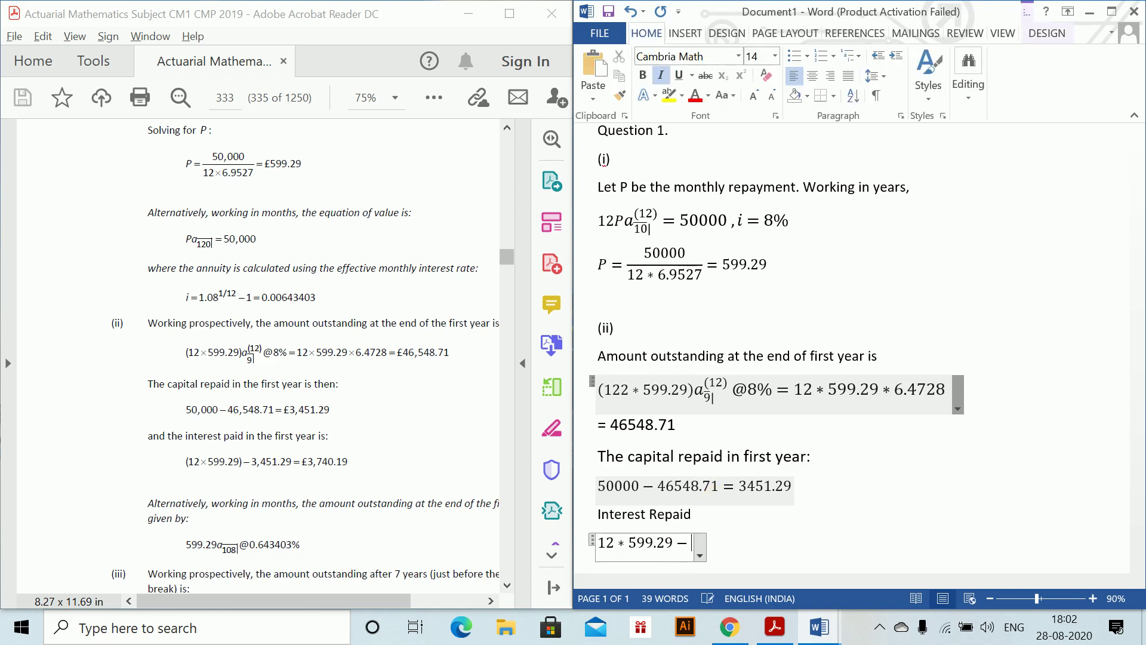
type("3451.")
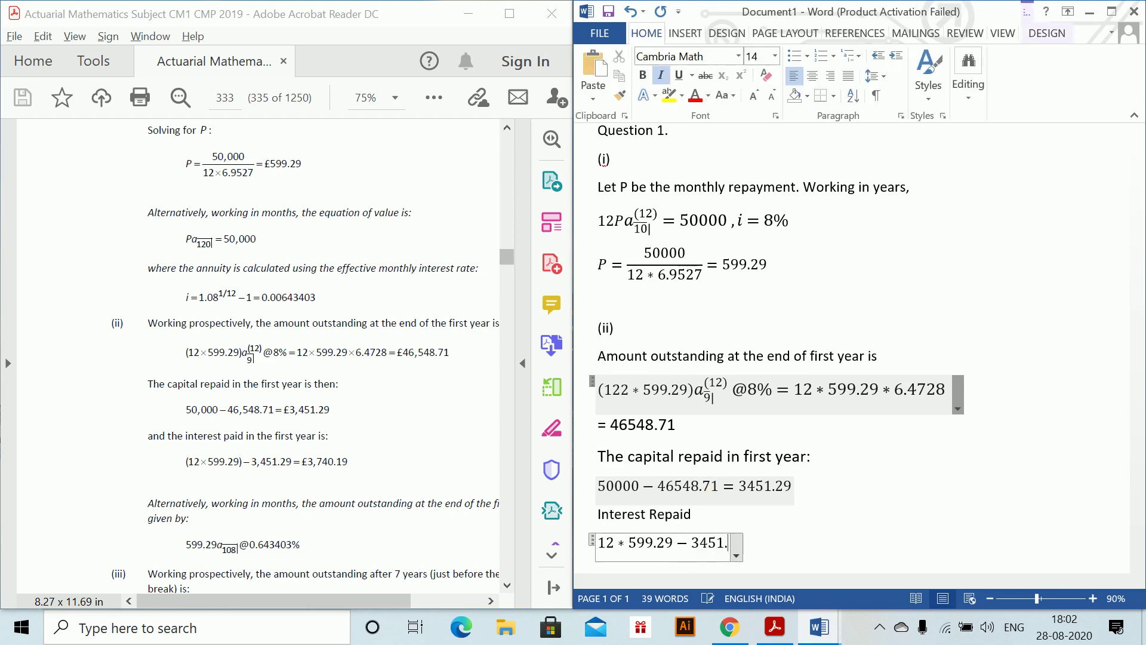
type("29")
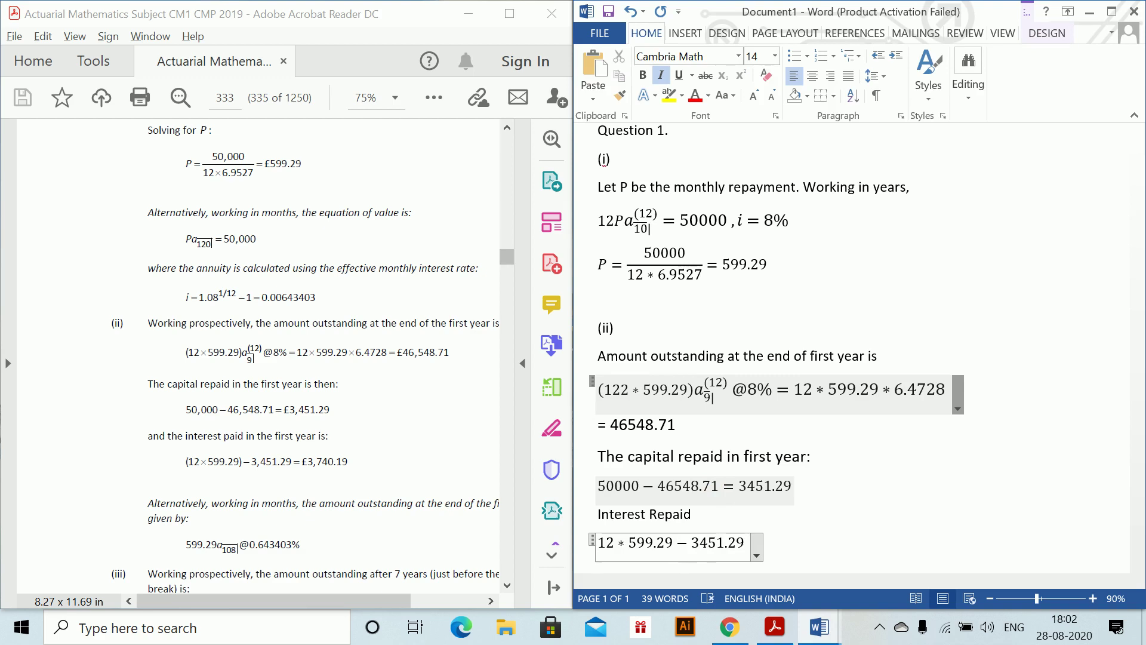
type("=374")
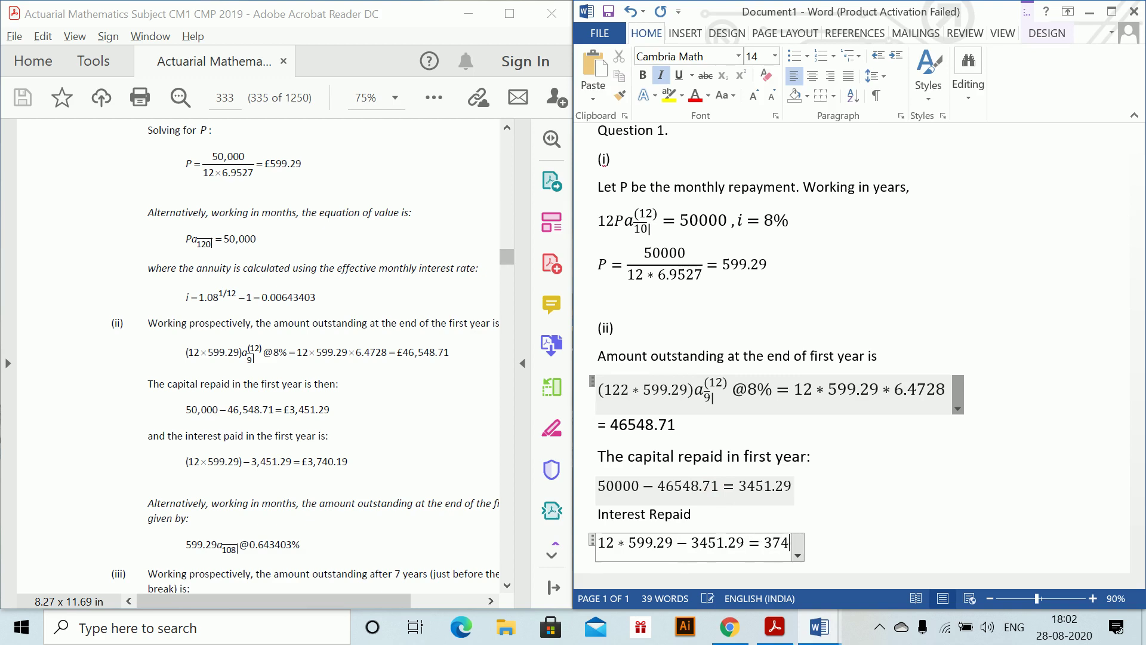
type("0.1")
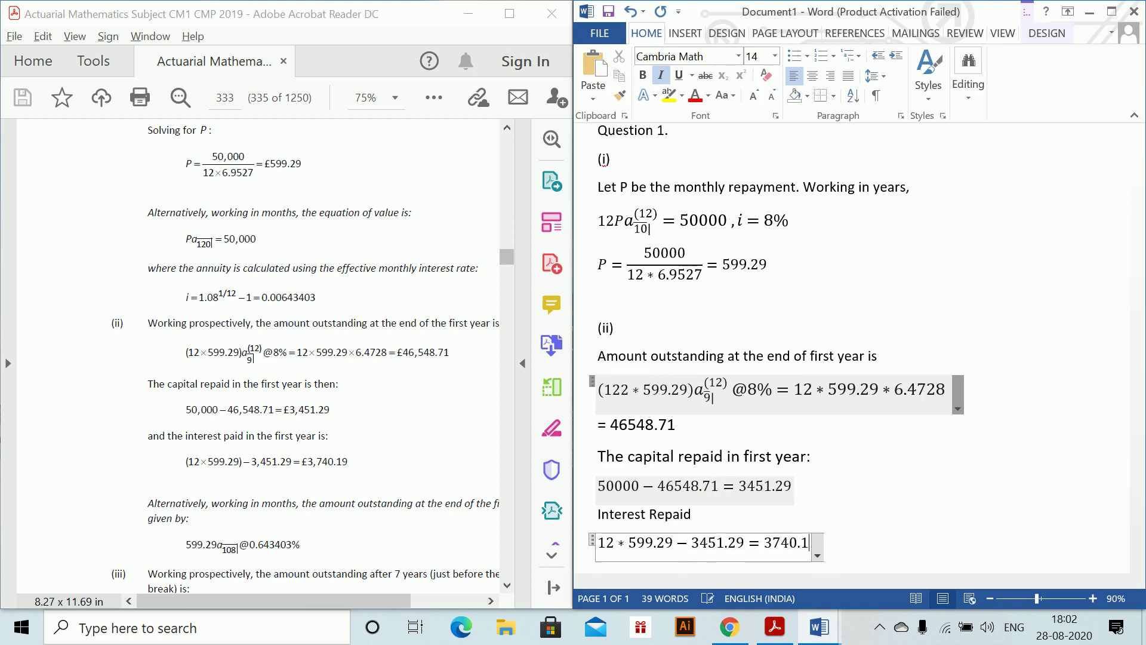
type("9")
left_click(967, 553)
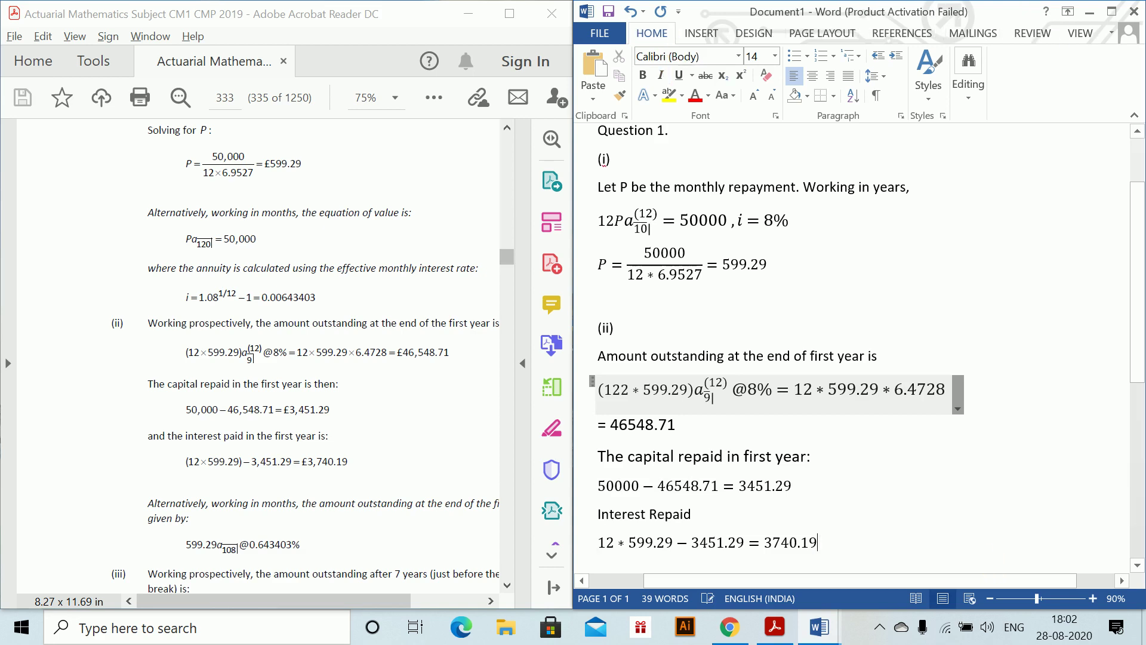
key("Return")
key("Return")
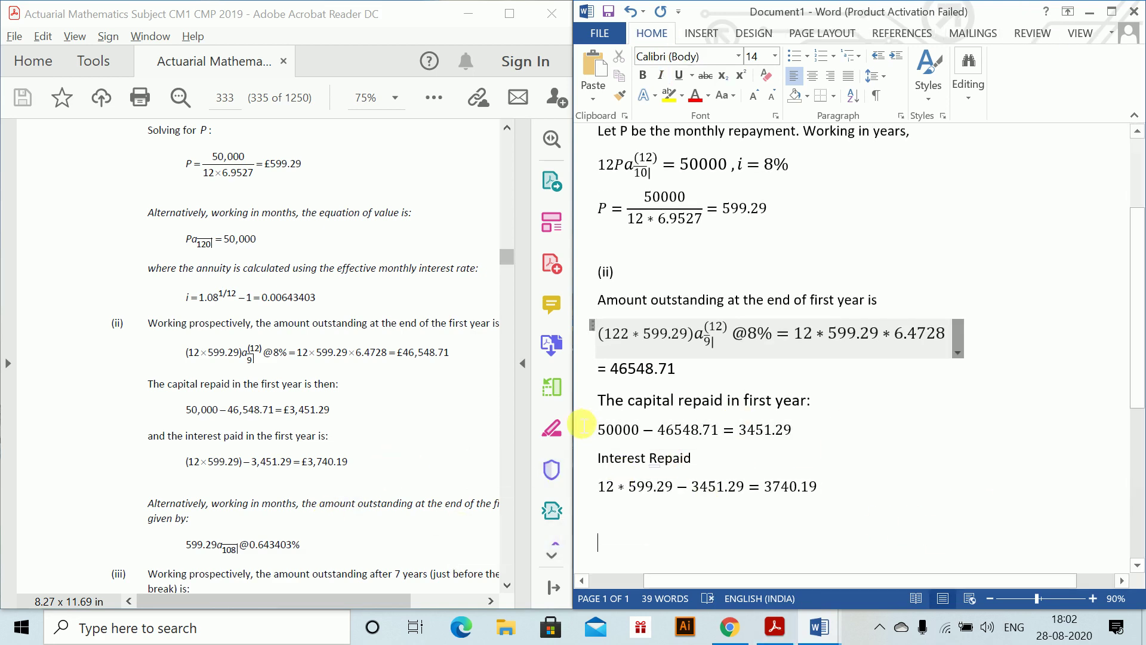
- Review Question 1 in the Word Class 6 document and the part (iii) solution in the CM1 PDF
key("alt+Tab")
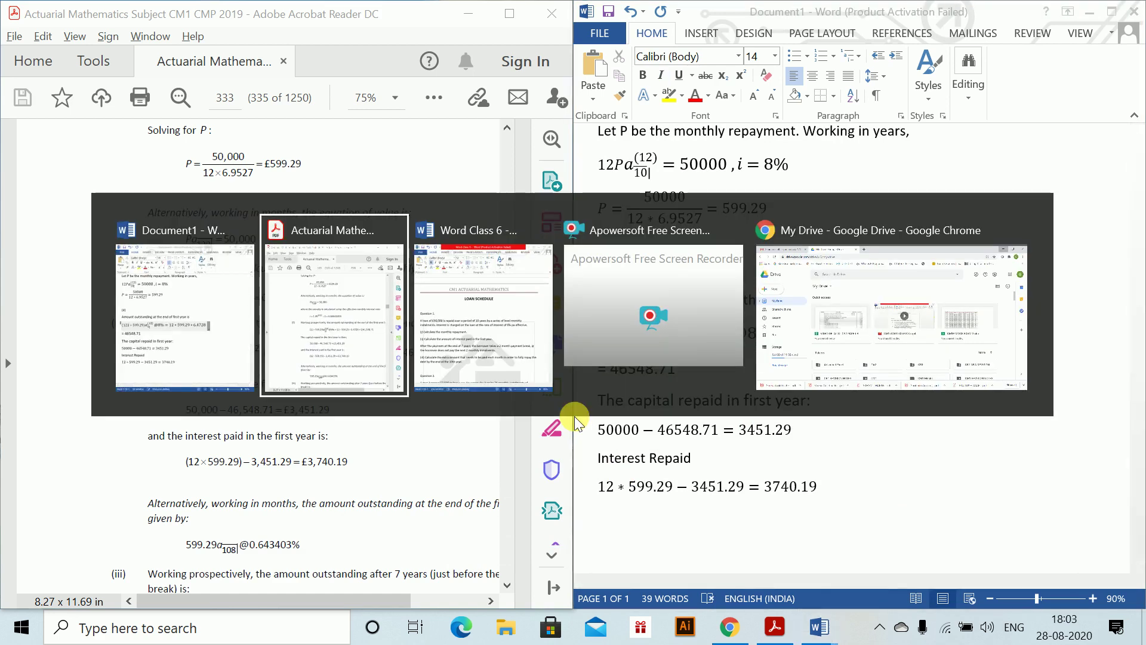
key("Tab")
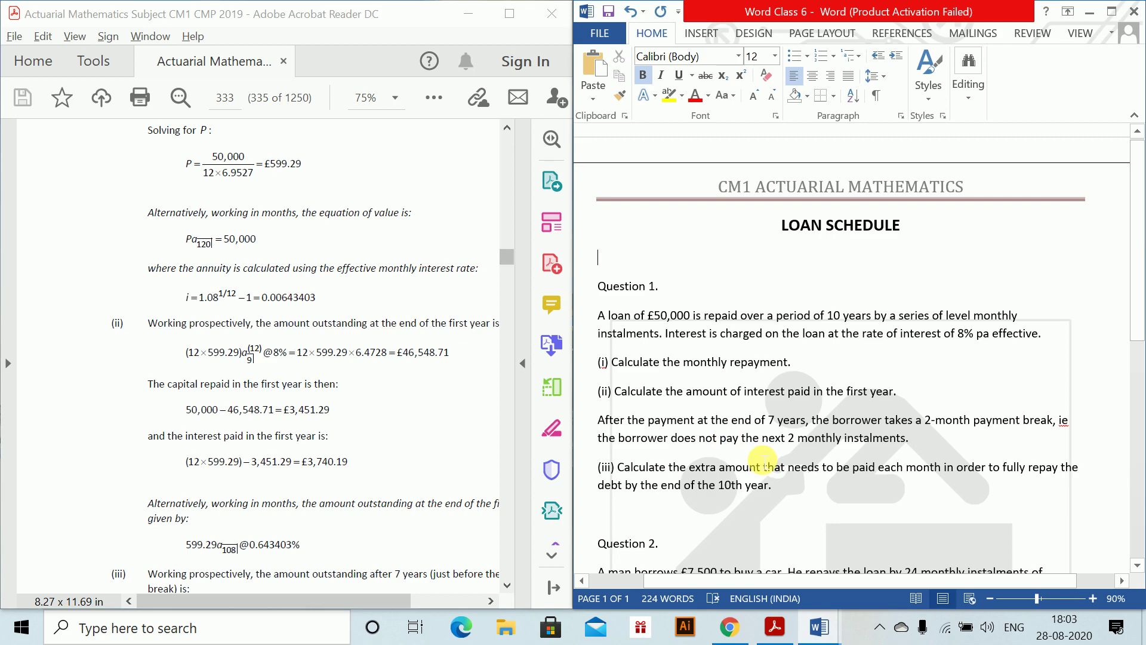
left_click(507, 586)
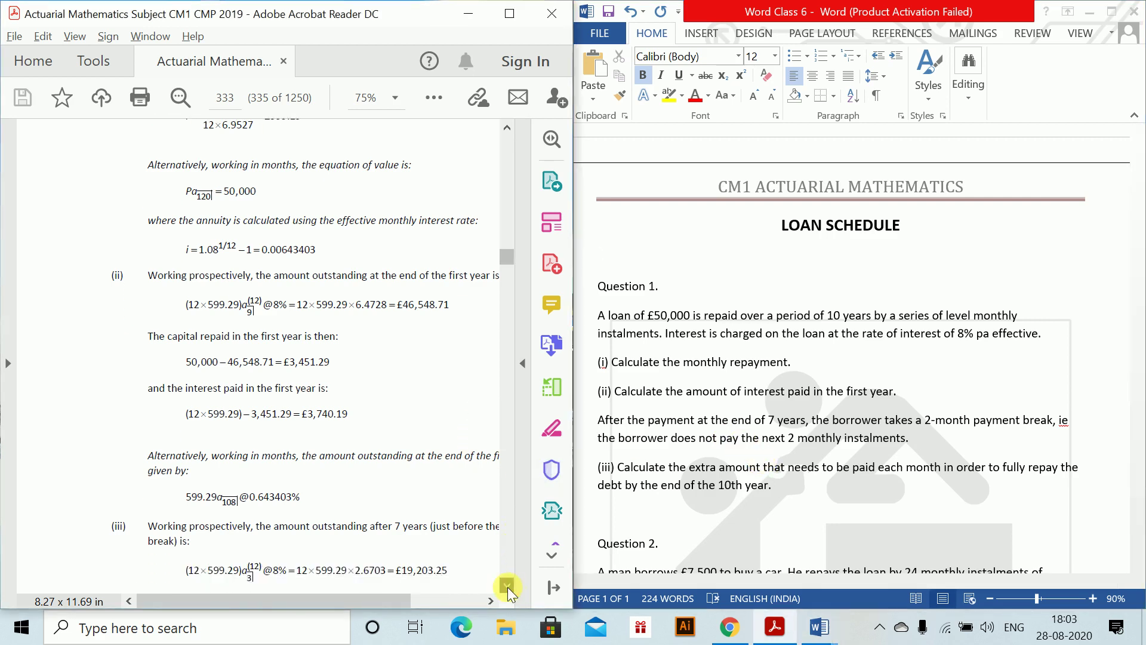
left_click(507, 586)
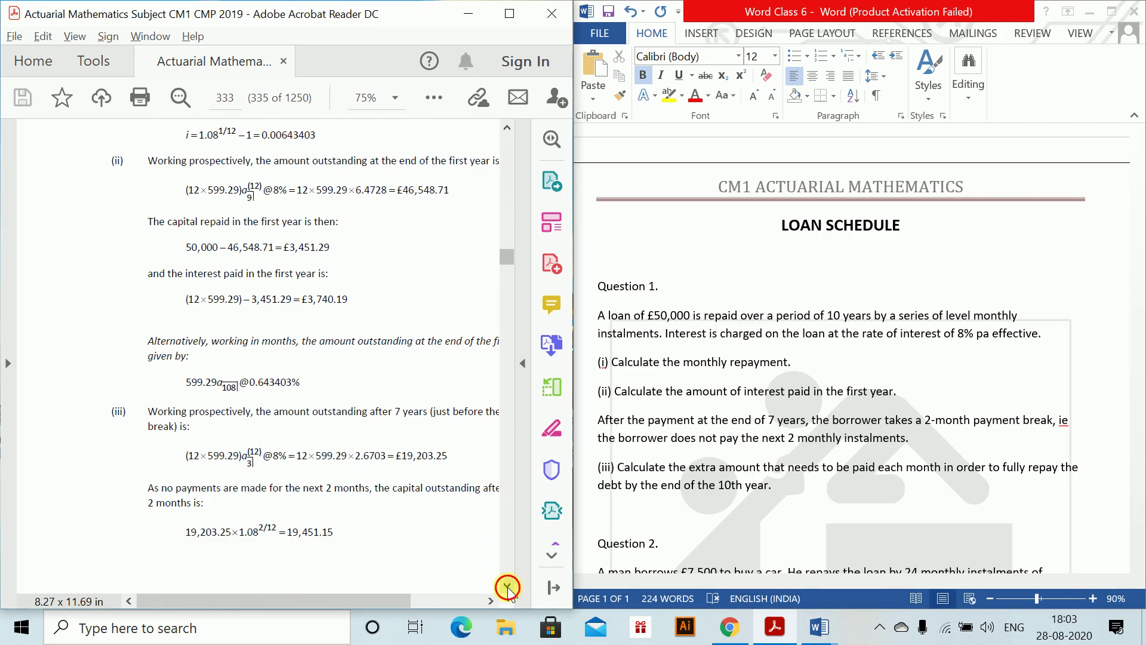
left_click(508, 586)
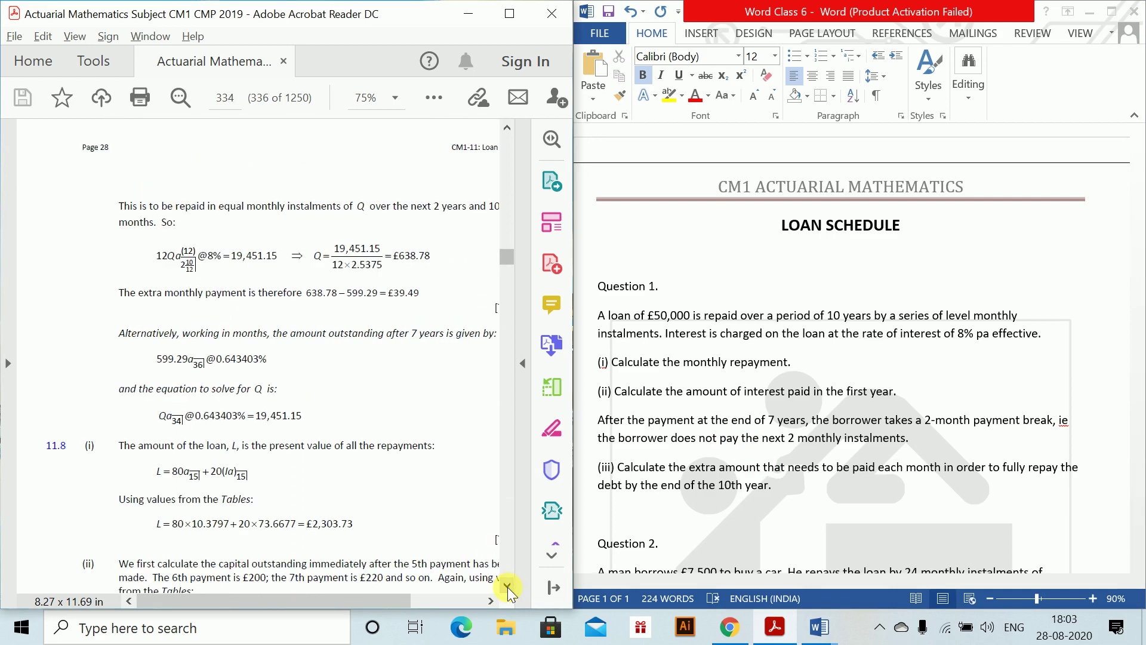
left_click(511, 128)
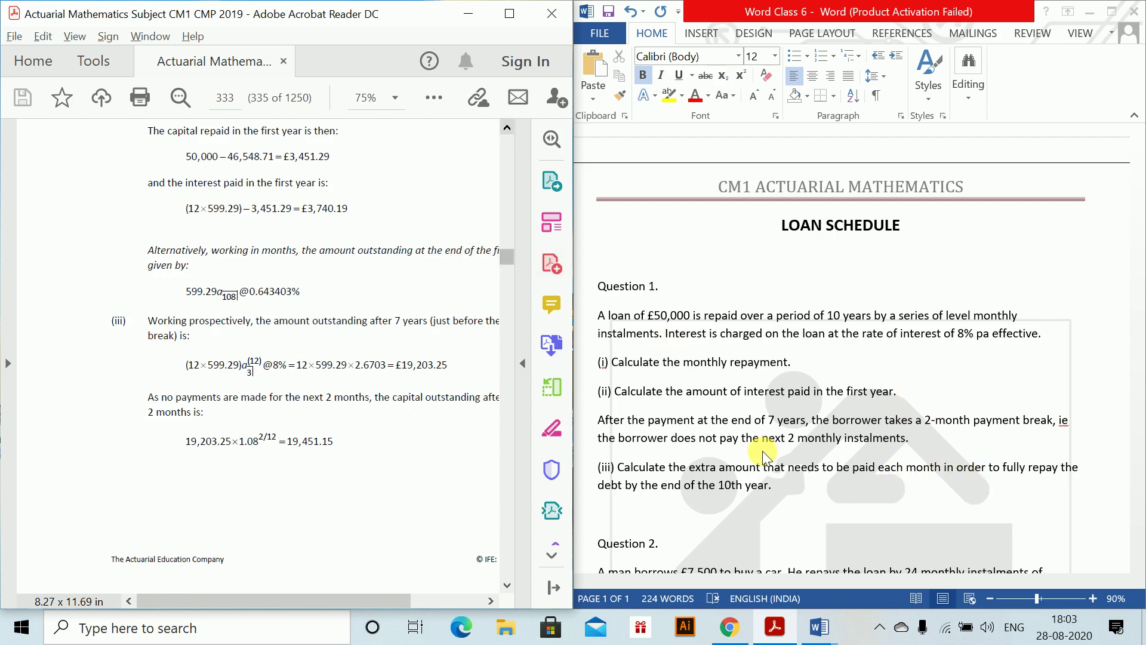
- Switch to Document1 and add the part label "(iii)" below the interest equation, followed by a new line
key("alt+Tab")
key("Tab")
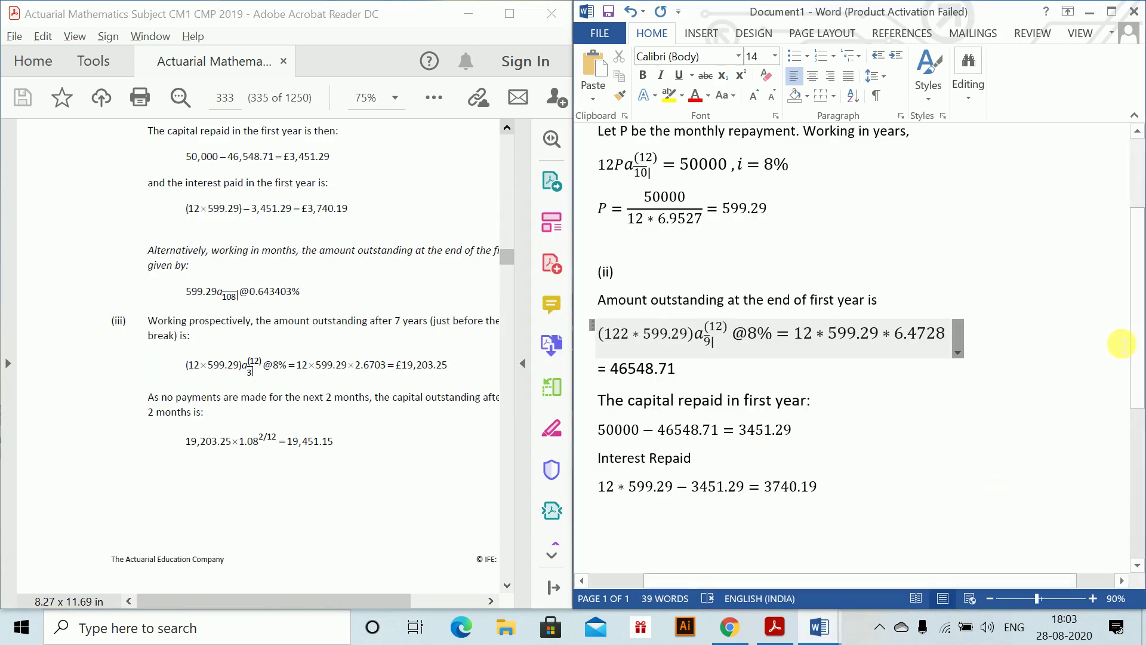
left_click(979, 447)
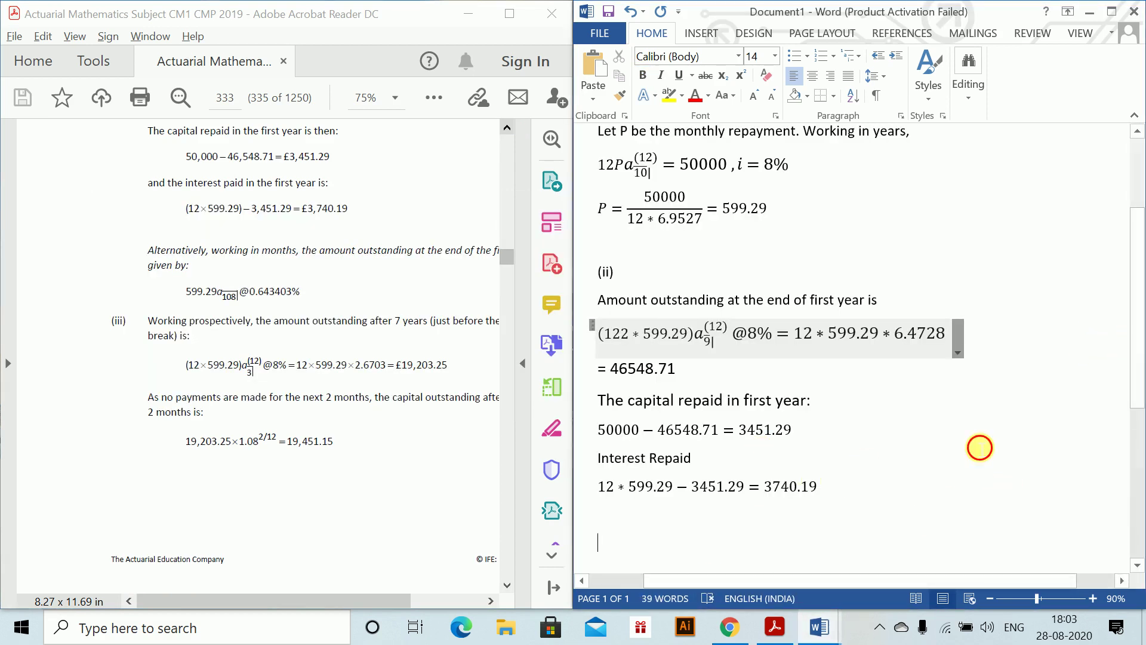
left_click_drag(1137, 311, 1135, 468)
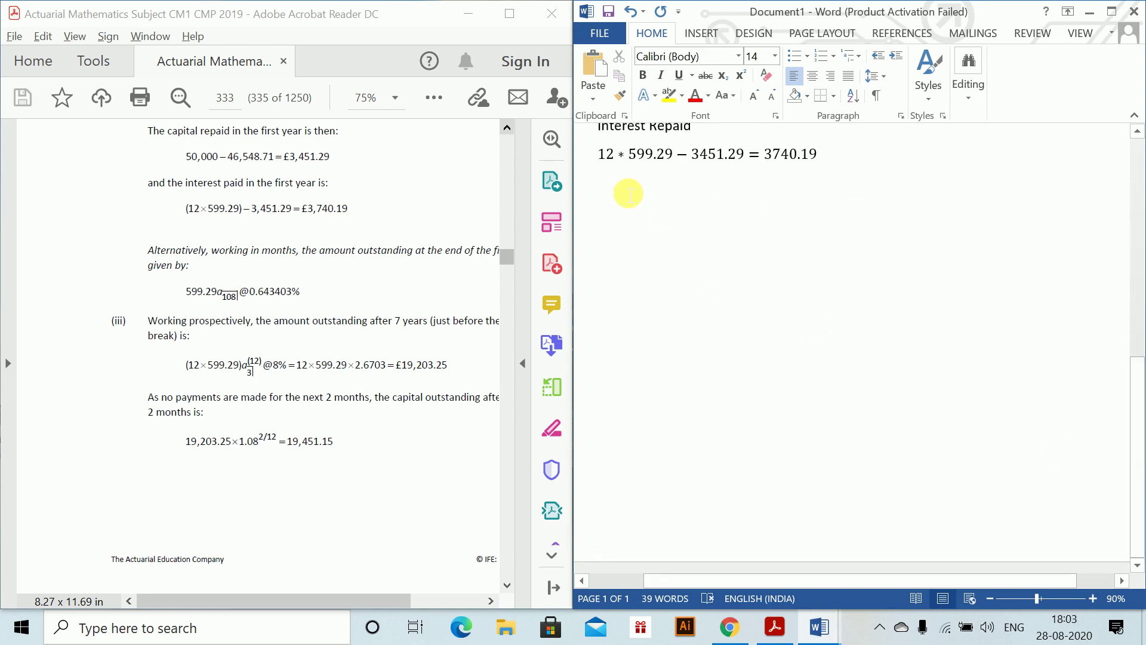
key("Return")
type("(iii")
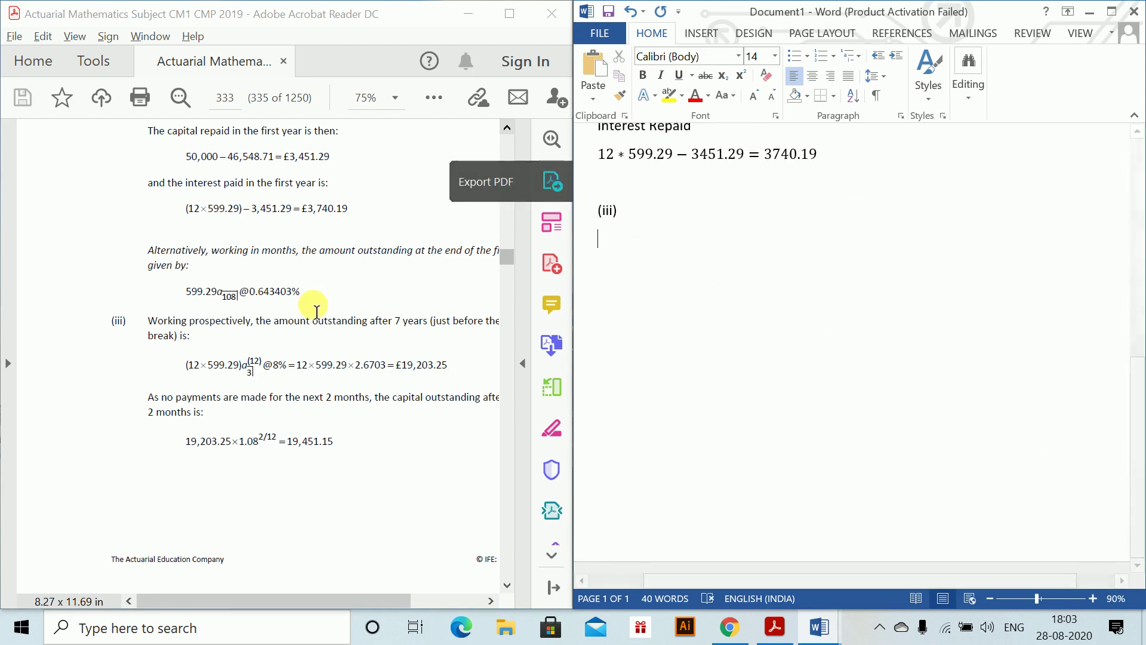
- Write "Amount outstanding after 7 years" under the (iii) label and start a new line
type("Amount")
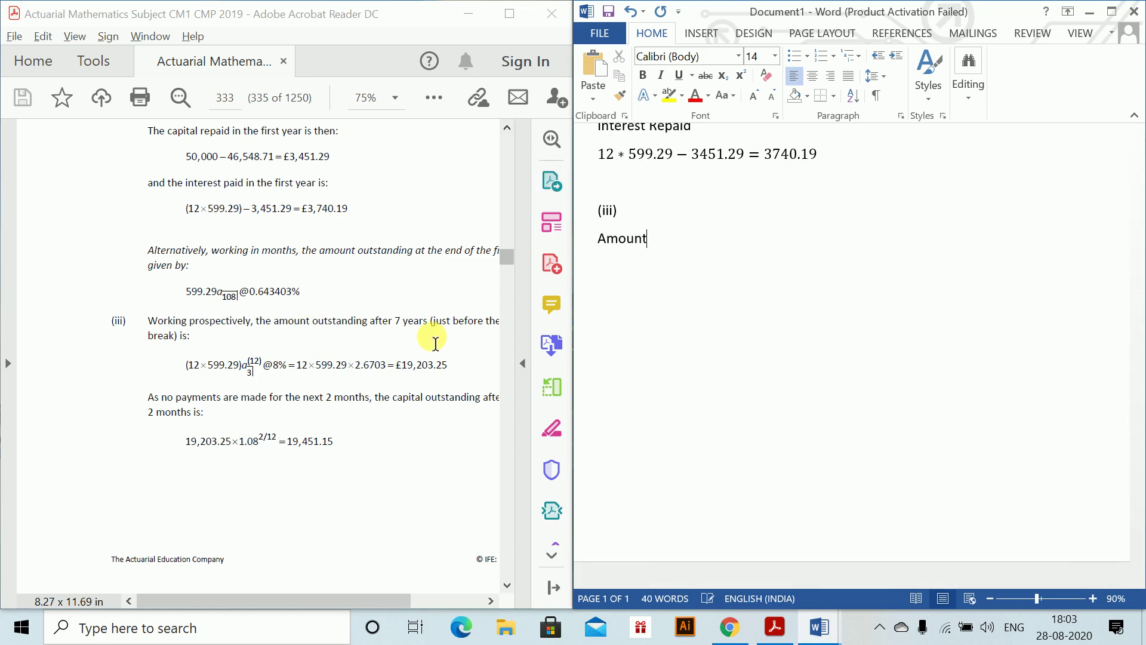
type(" outstanding after 7")
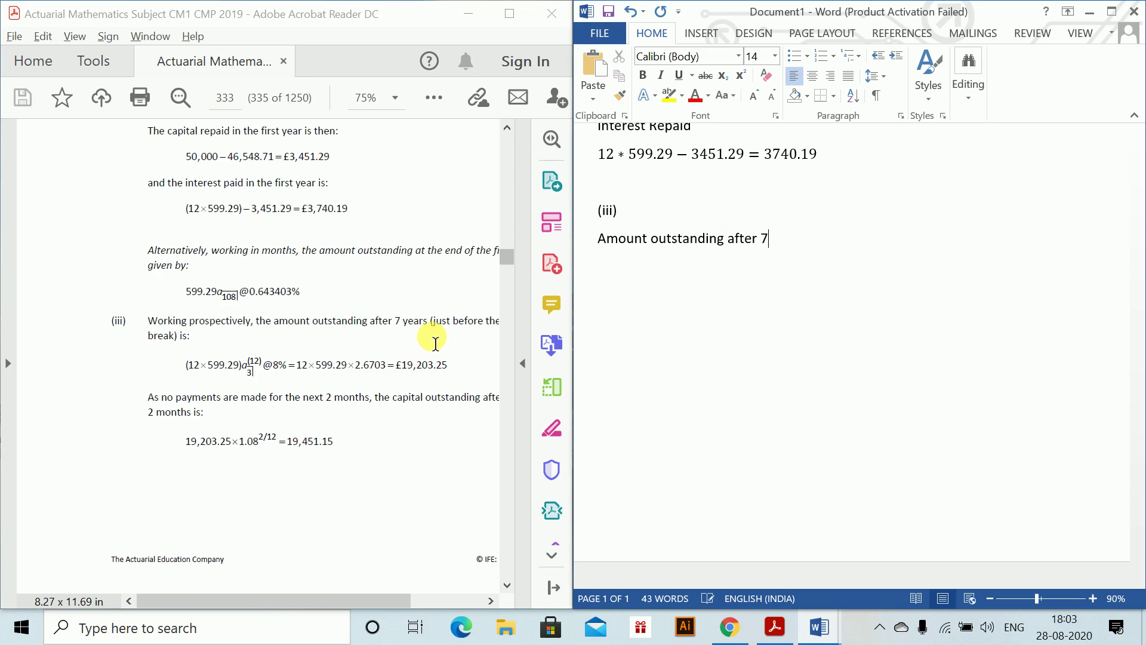
type(" years")
key("Return")
- Insert an equation with (12 * 599.29) followed by the copied annuity symbol a, with term 3 as subscript and (12) as superscript
key("alt+equal")
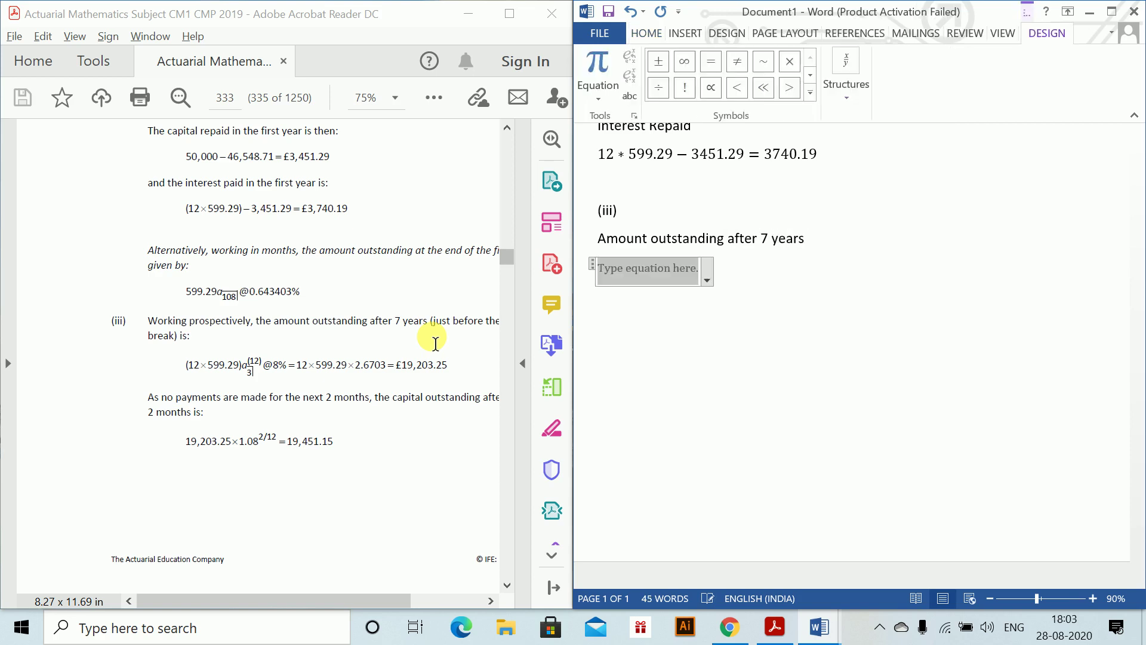
type("(12 *")
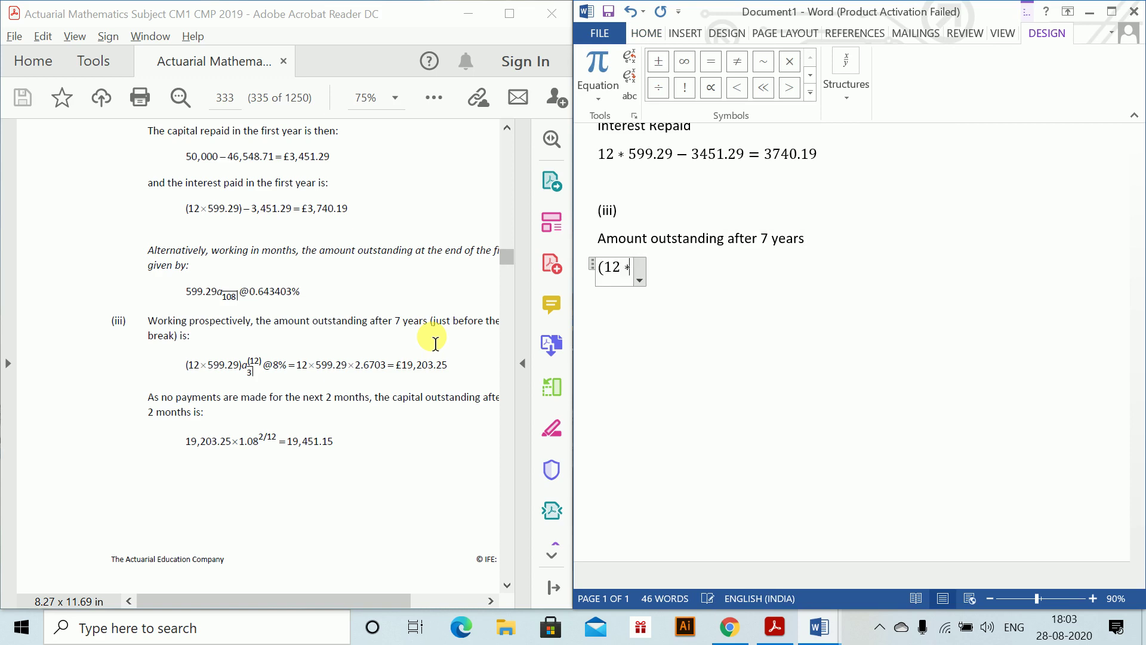
type(" 599.")
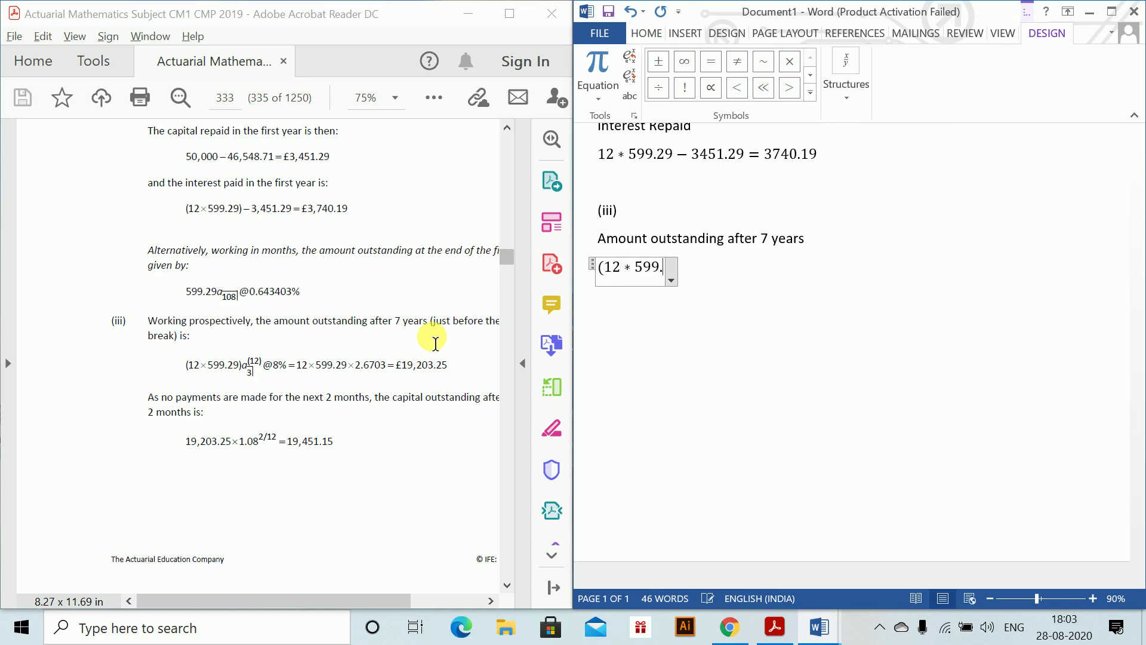
type("29)")
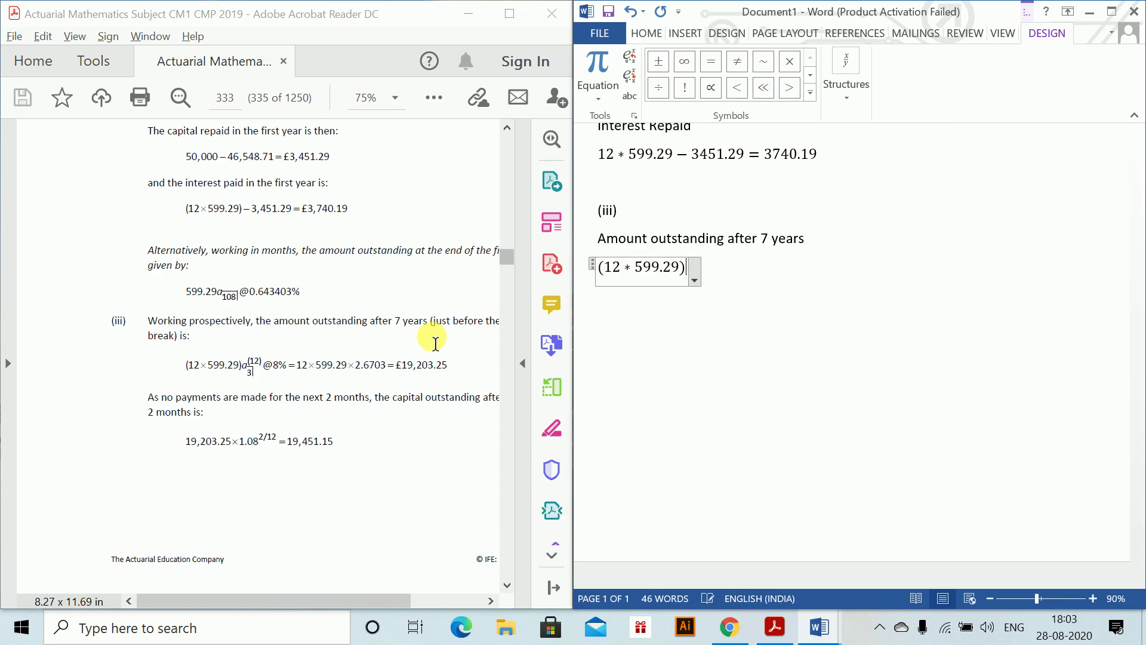
key("ctrl+v")
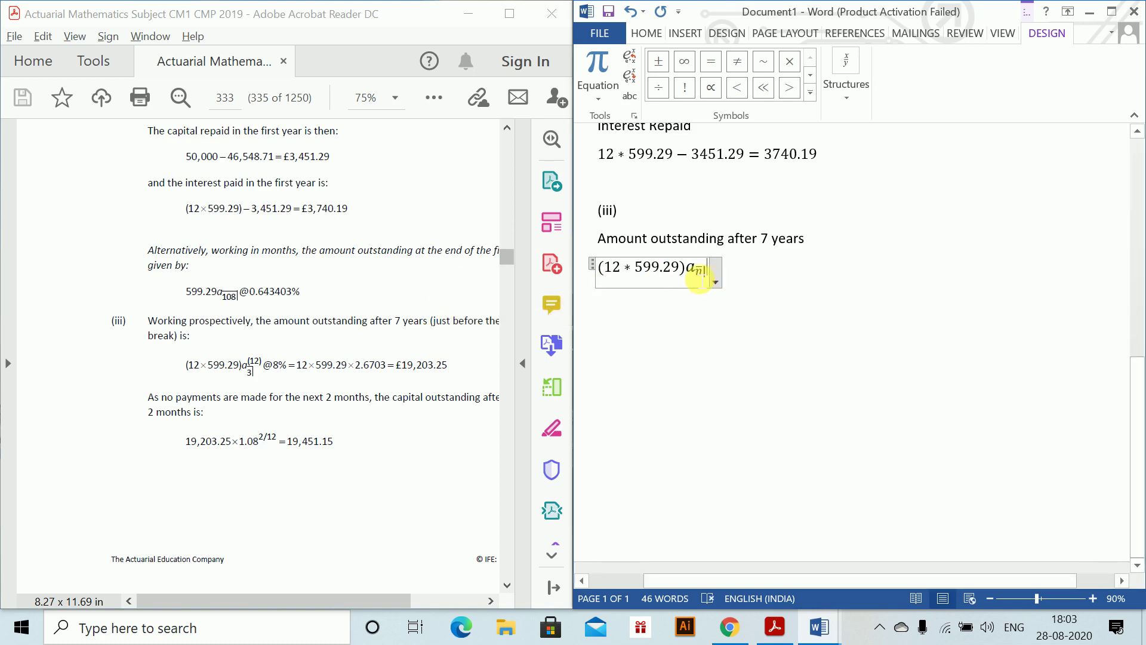
type("3")
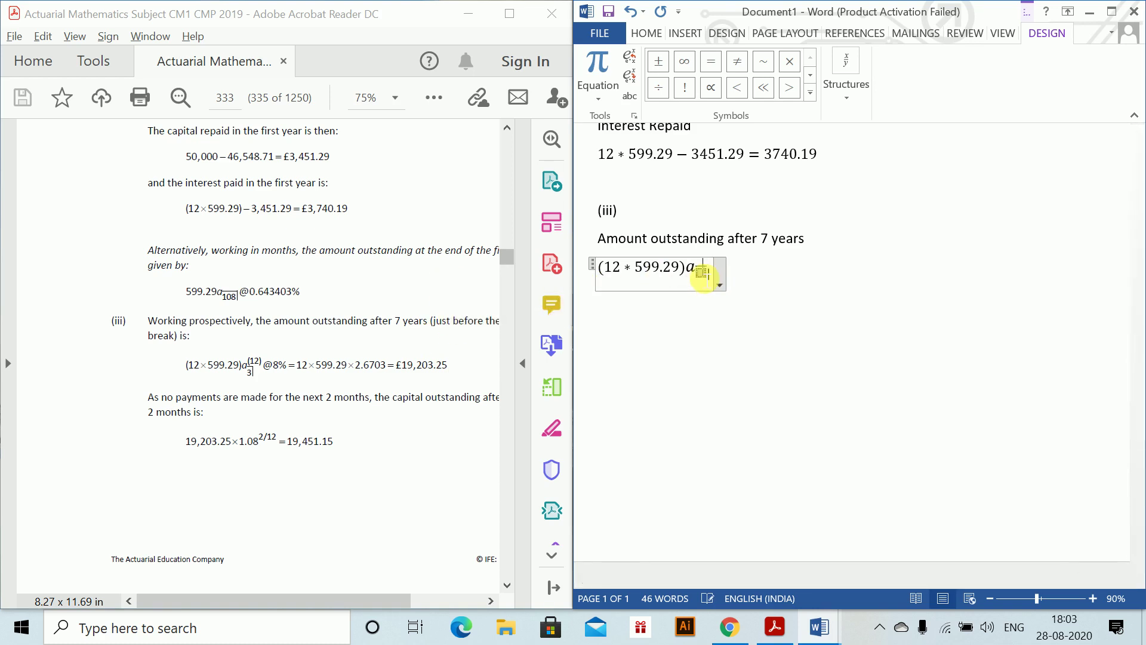
key("Right")
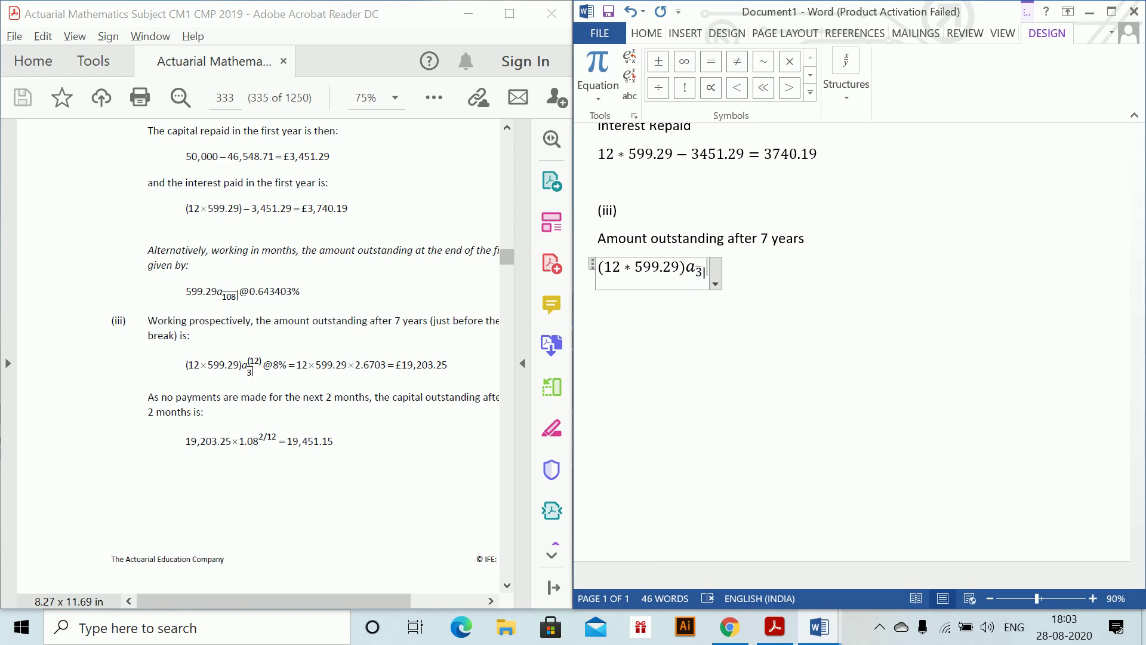
type("^((1")
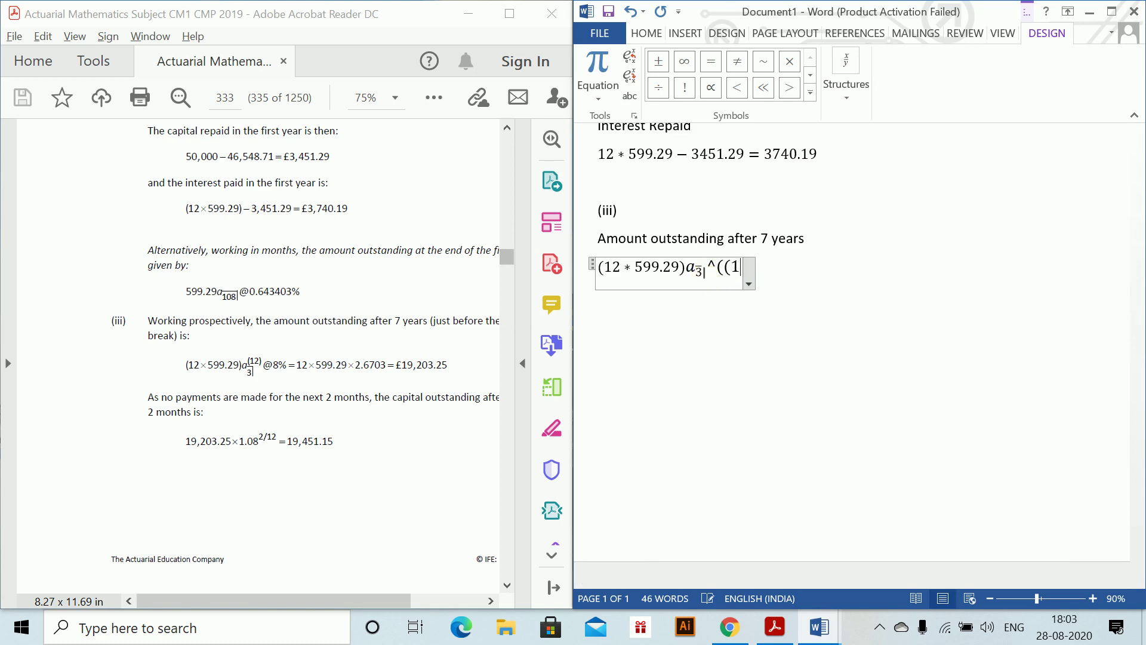
type("2)")
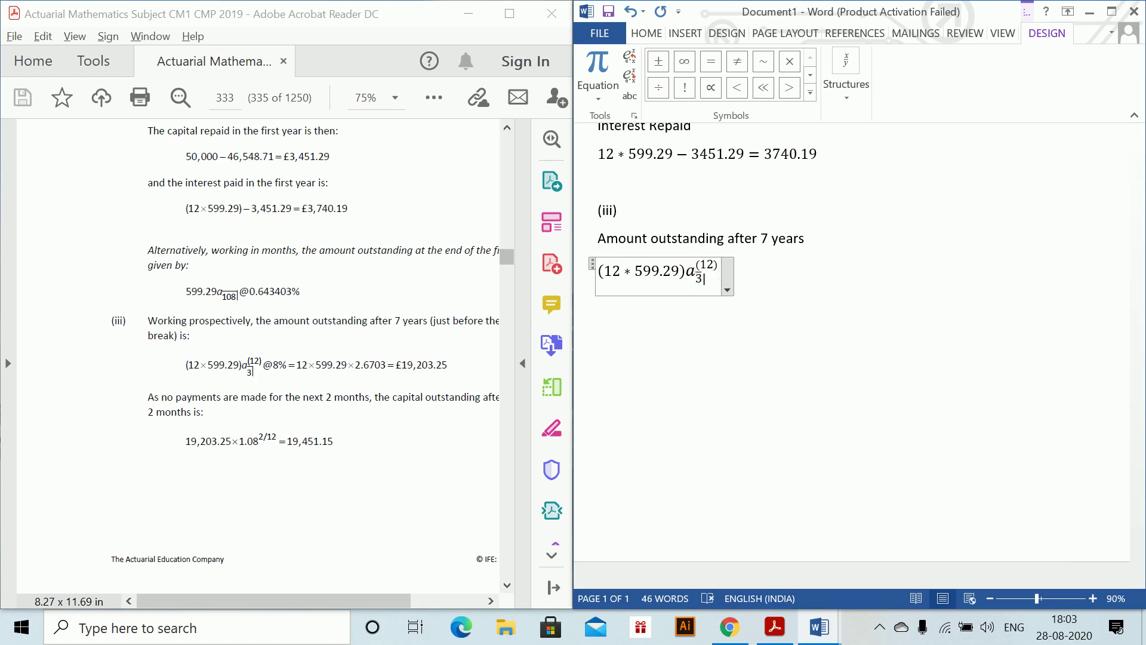
- Complete the 7-year outstanding equation with = 12 * 599.29 * 2.6703 = 19203.25 and start a new line below it
type(") =")
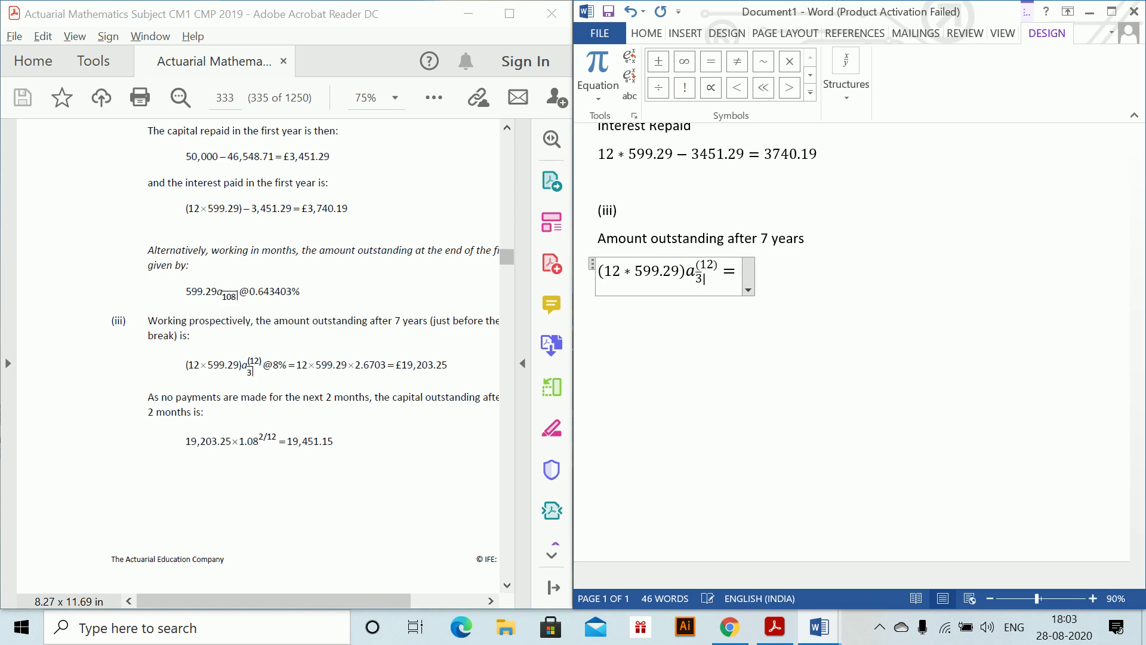
type("12*599")
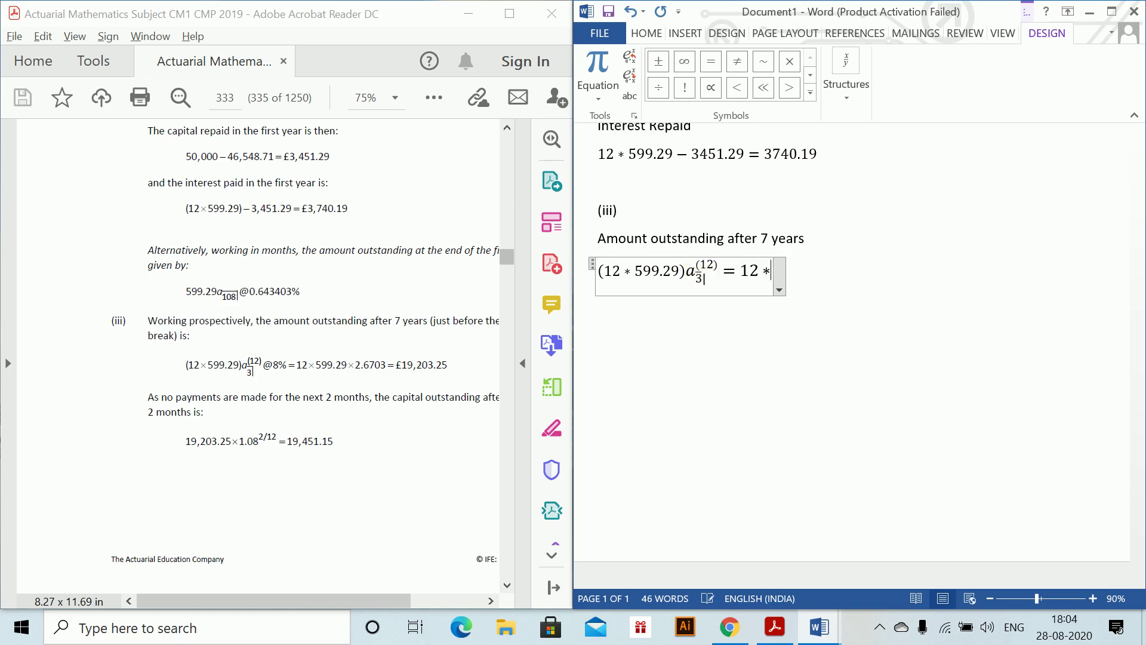
type(".29 ")
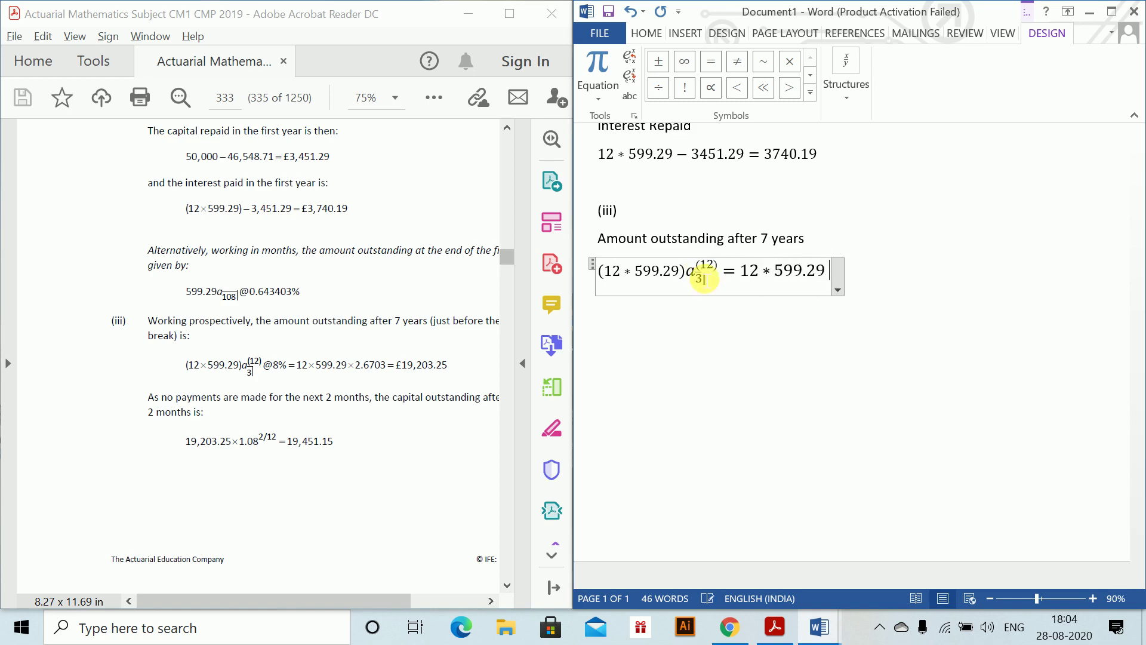
type("*2")
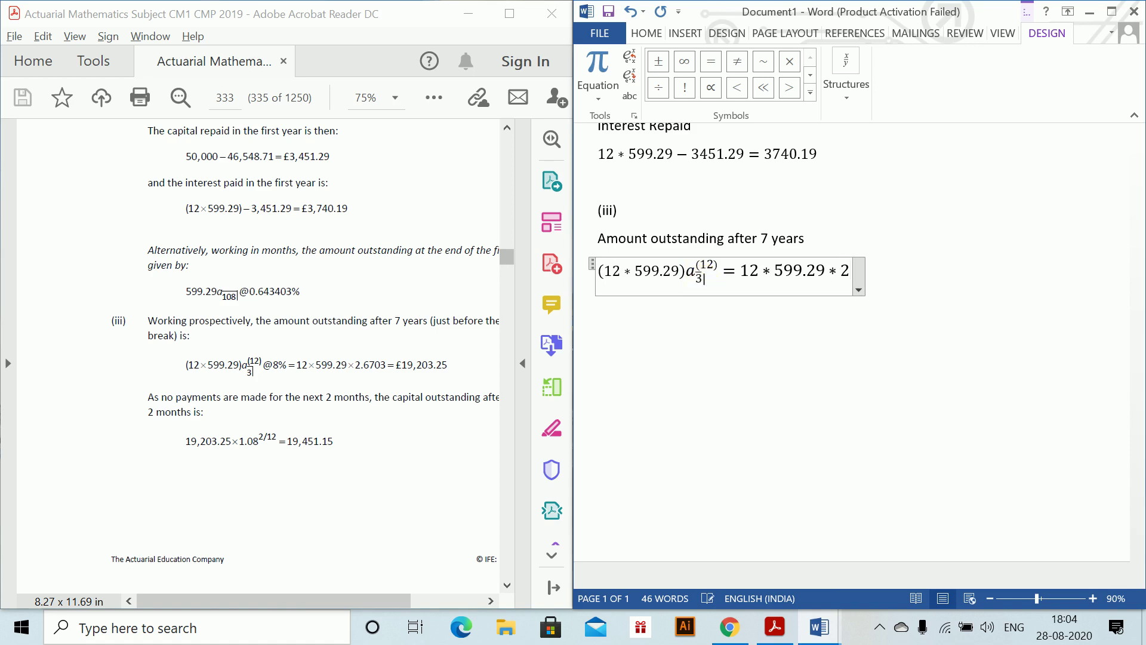
type(".")
type("67")
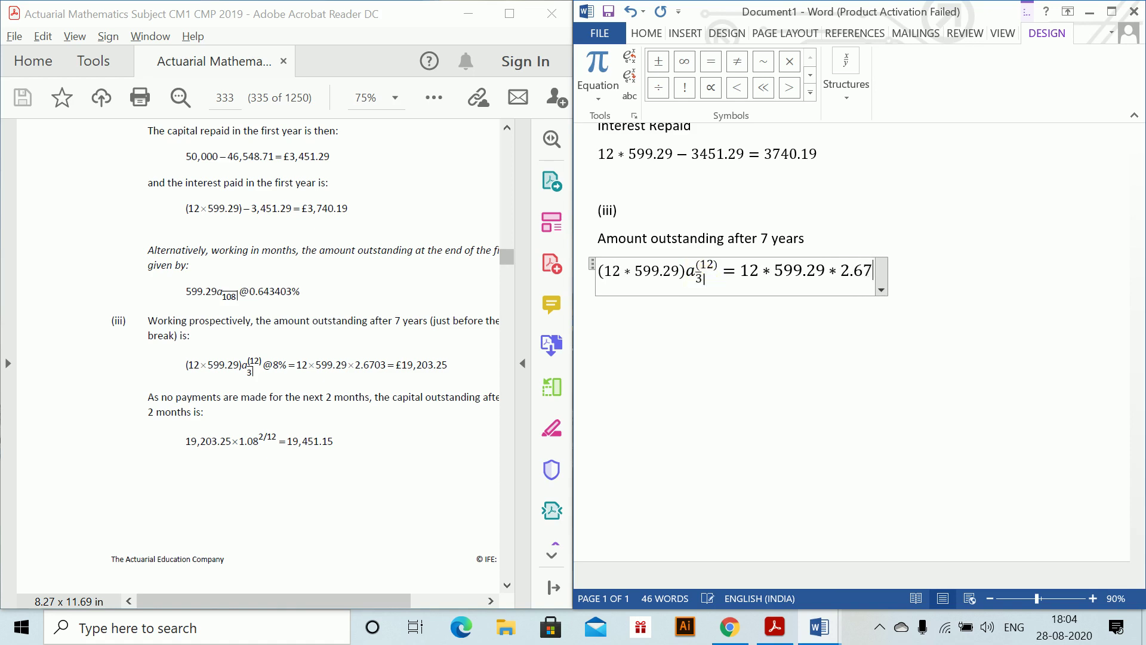
type("03=1")
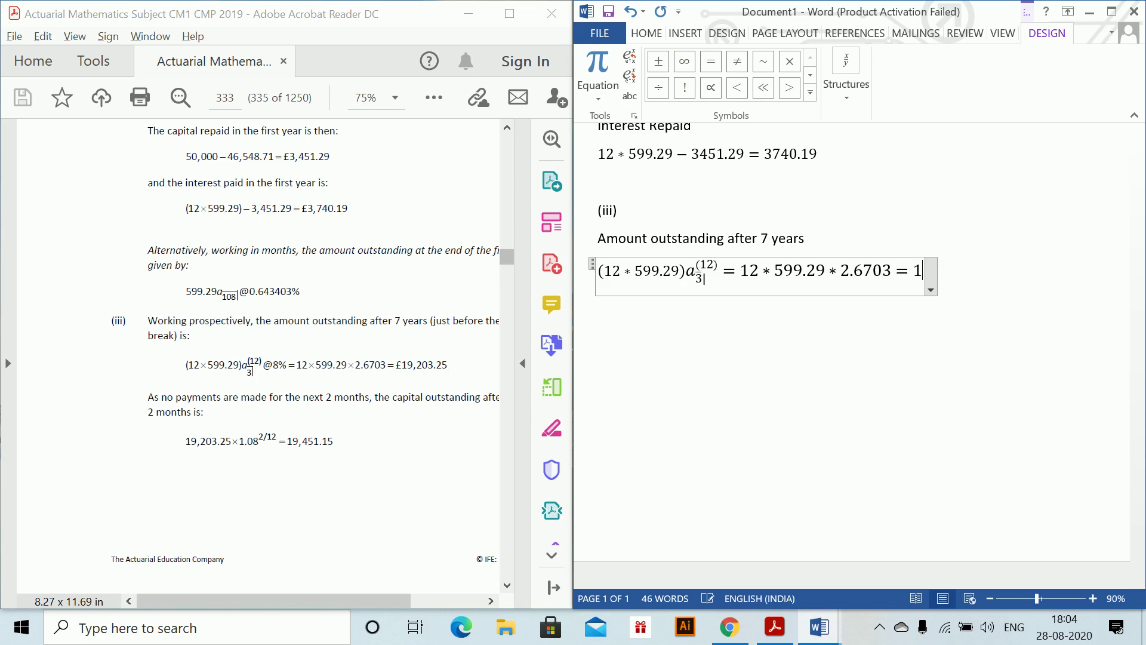
type("9203.25")
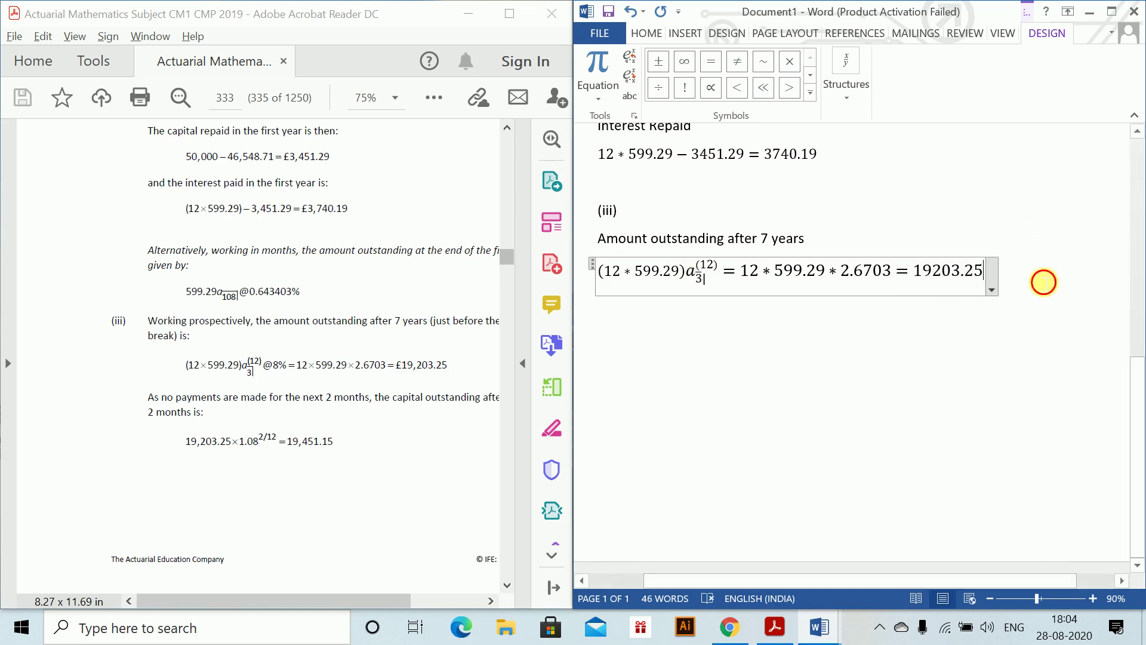
key("Return")
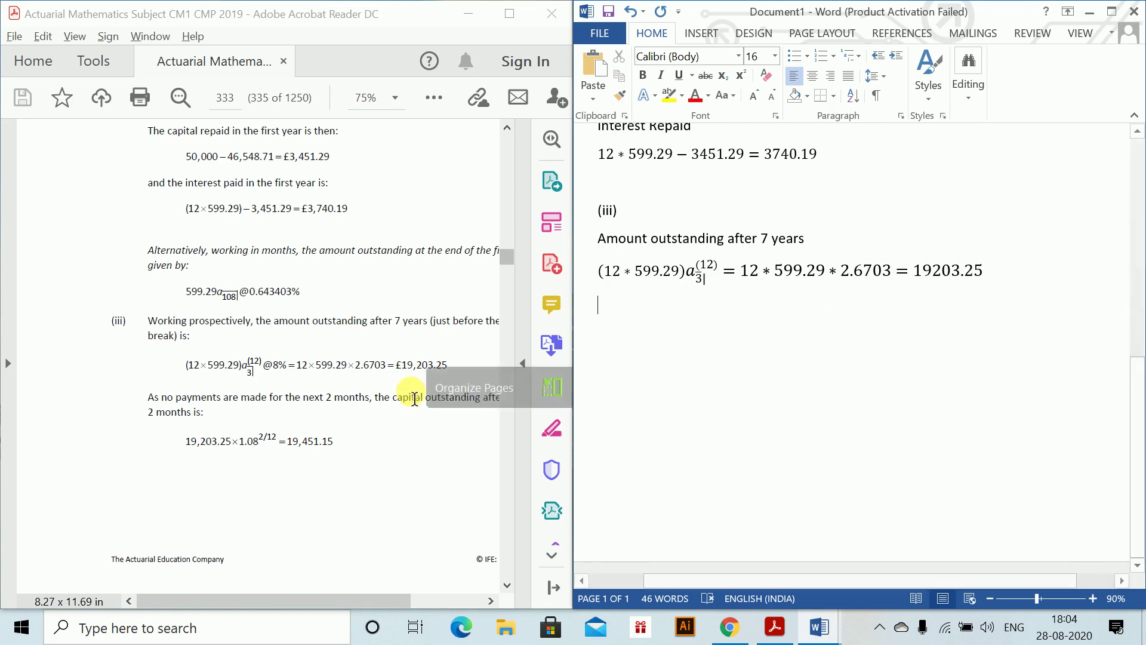
- Write "No payments for next 2 months" and, on the following line, "Capital outstanding after 2 months", ending with a new line
type("No payments for ne")
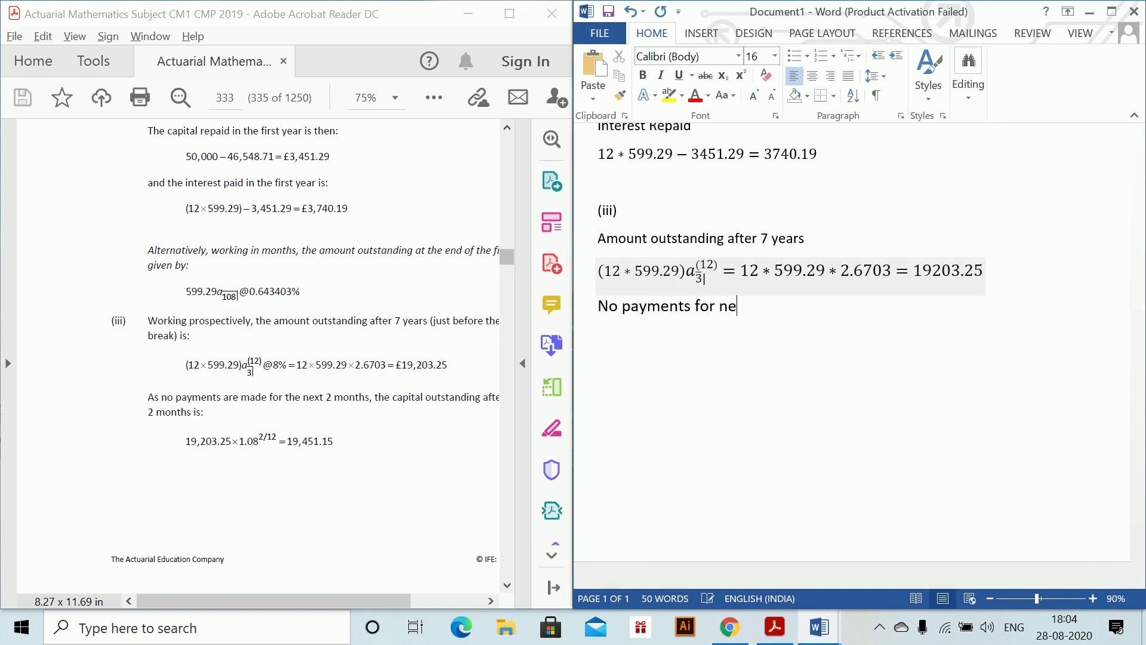
type("xt 2 months")
key("Return")
type("Capita")
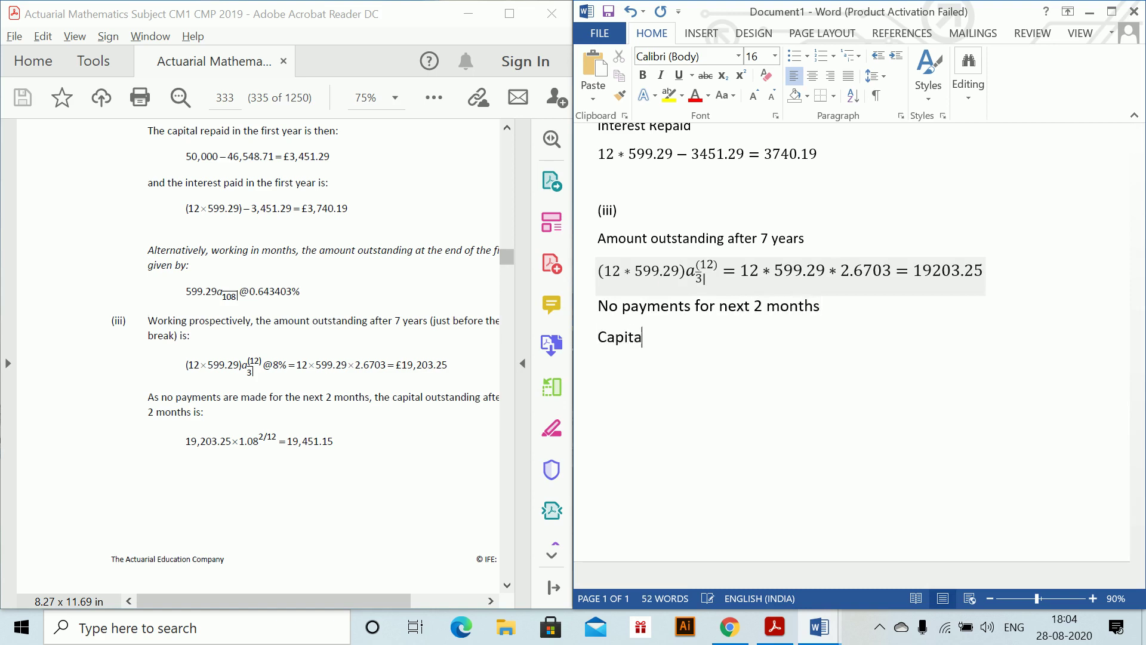
type("l outstanding afte")
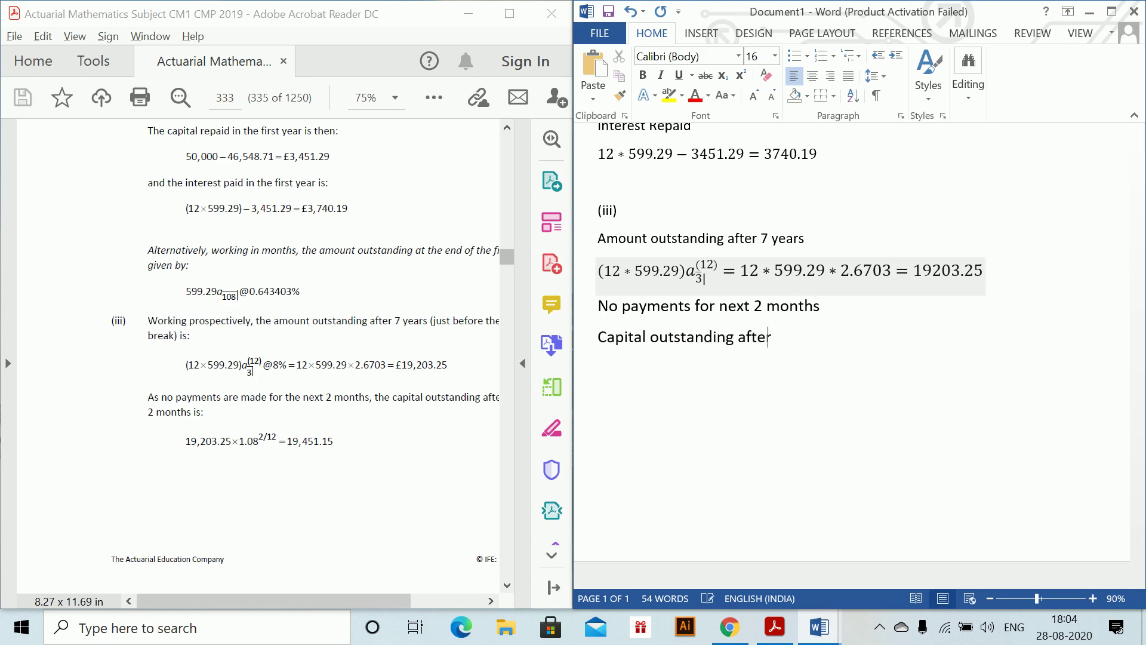
type("r 2 months")
key("Return")
- Insert the equation 19203.25 * 1.08^(2/12) = 19451.15 under the capital outstanding line, with 2/12 as a fraction in the exponent
key("alt+equal")
type("1")
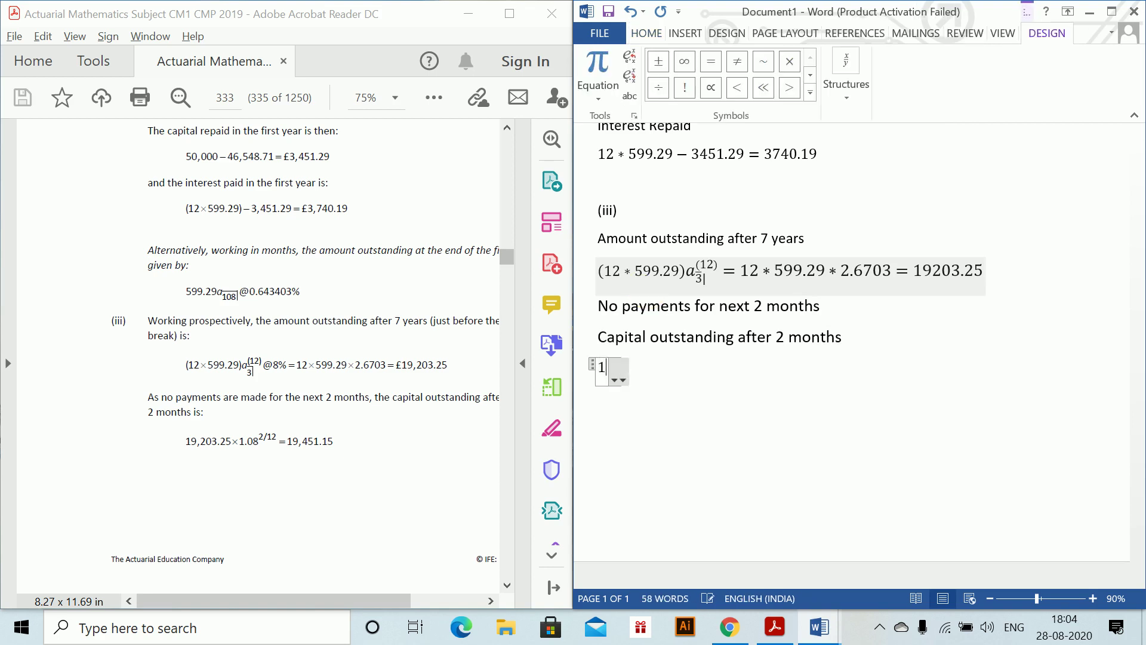
type("9203.25")
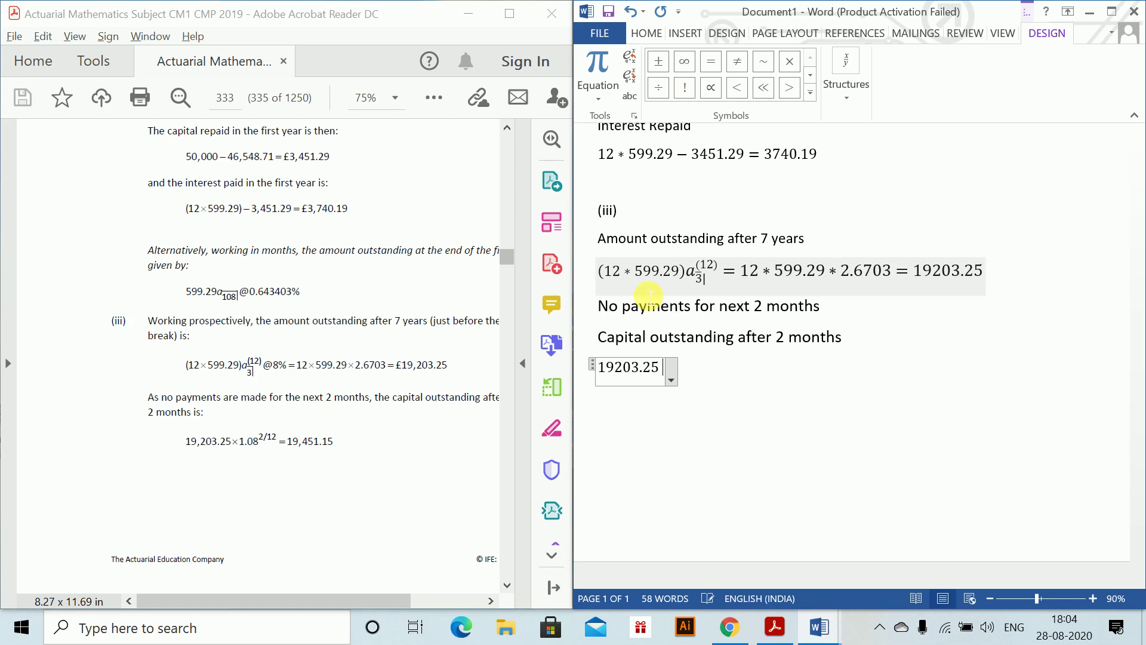
type(" *1")
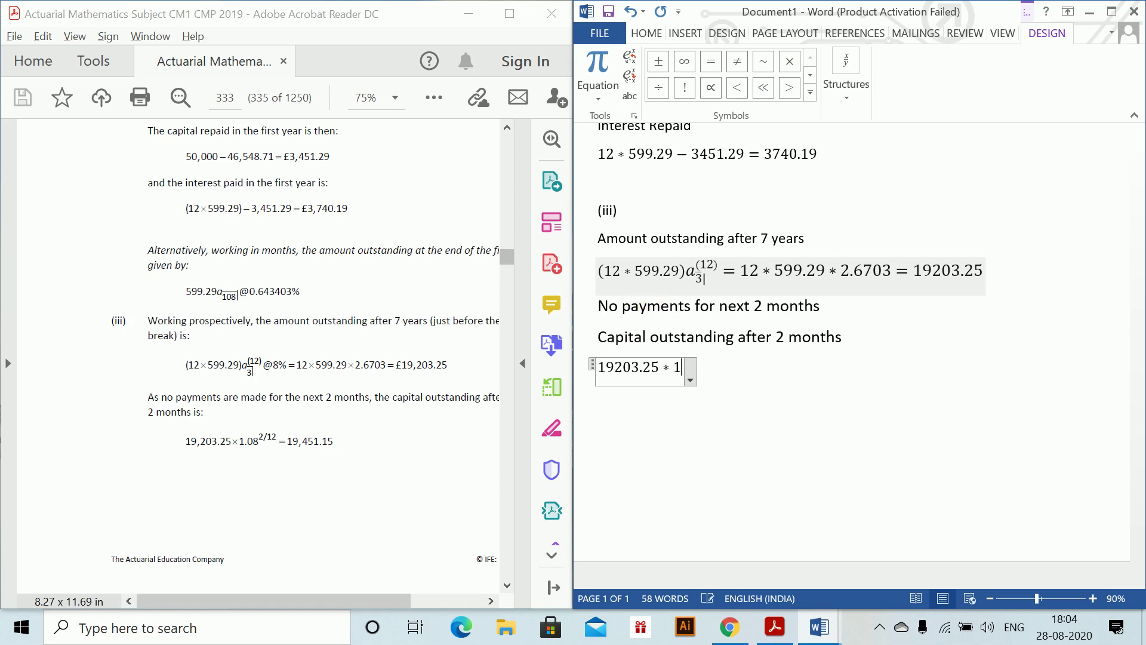
type(".08")
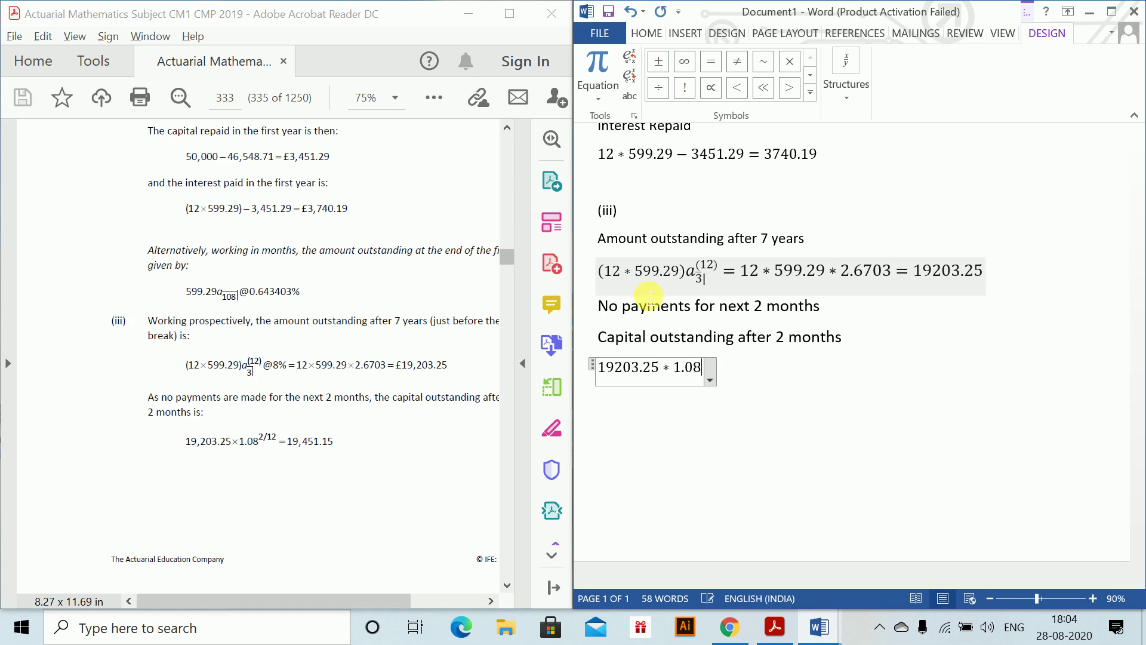
type("^(2/1")
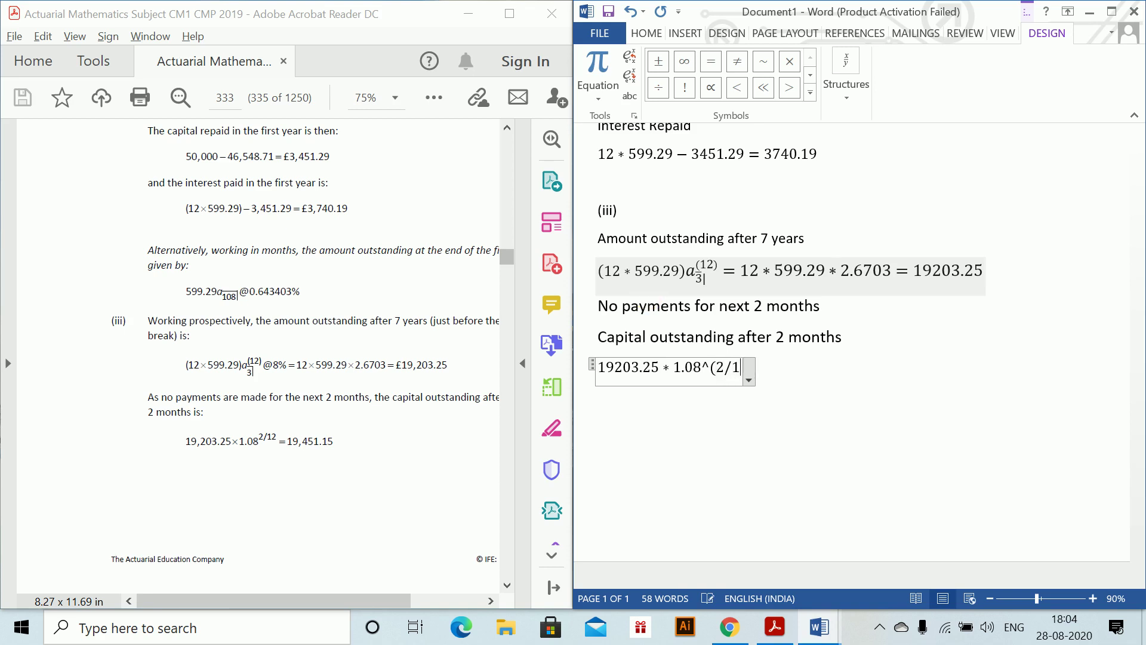
type("2) =")
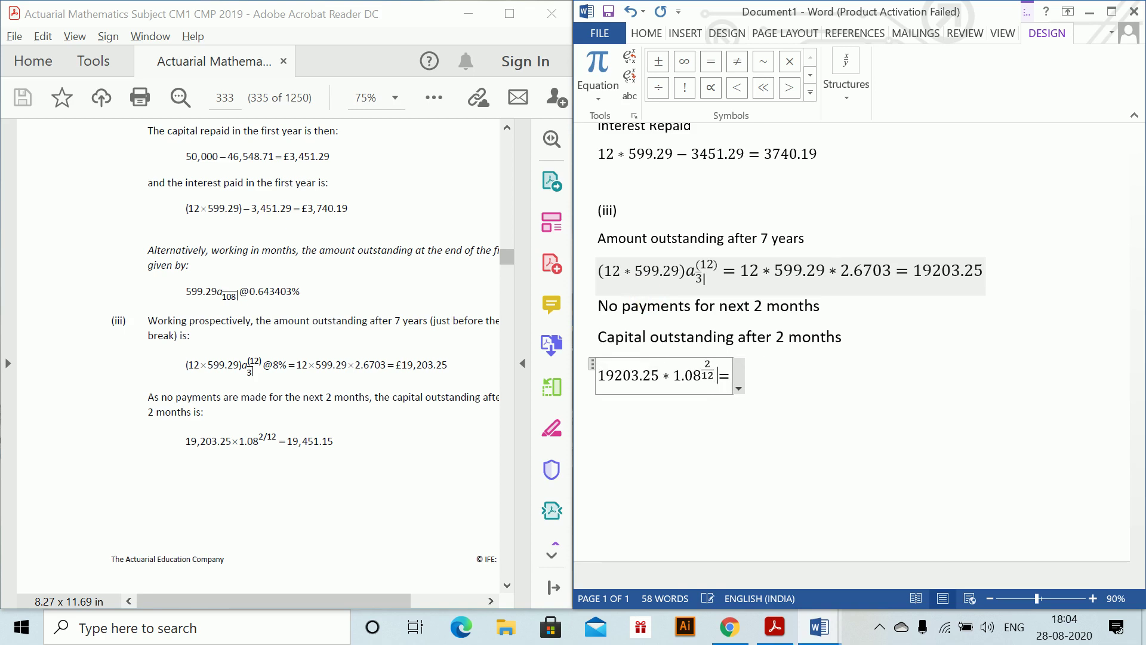
type("1")
type("9")
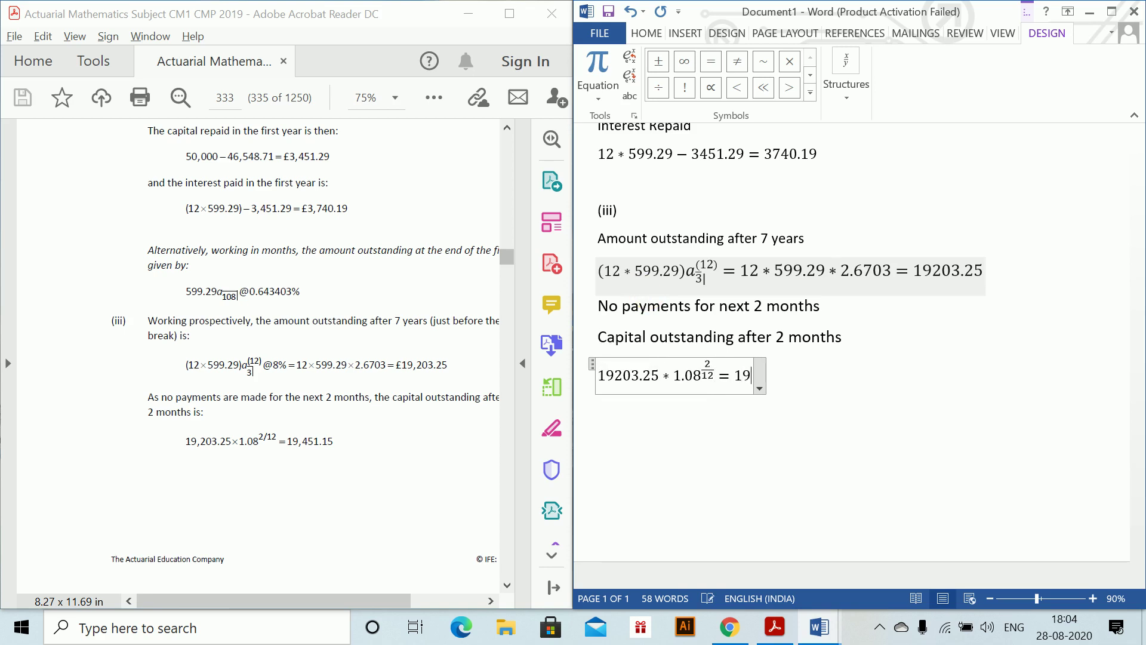
type("451.15")
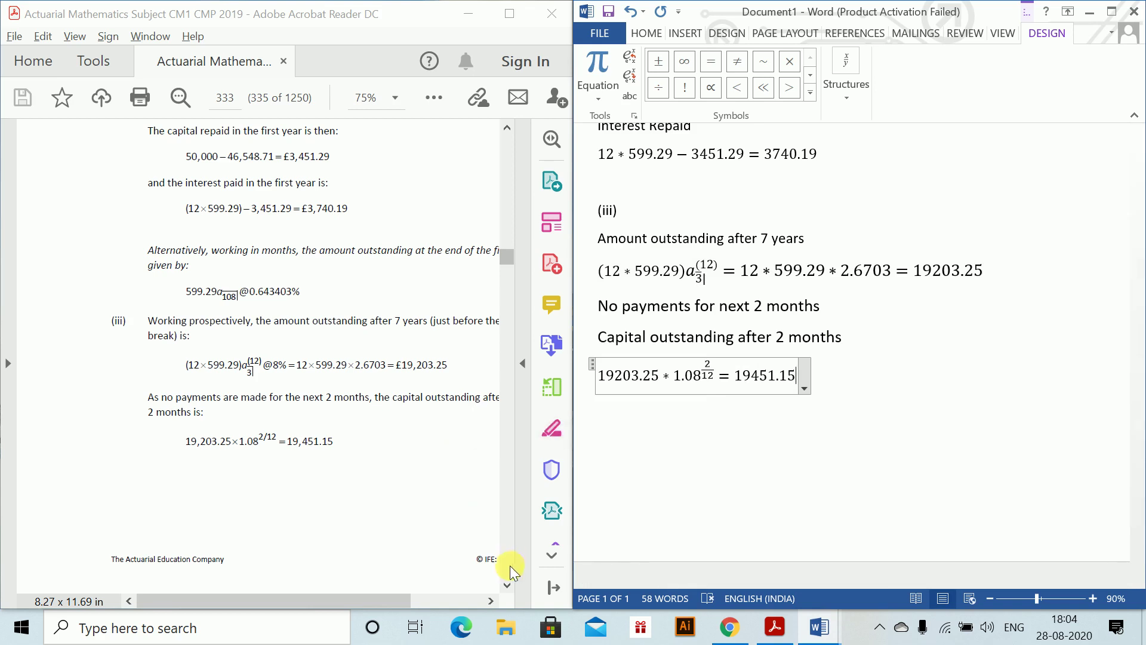
- Following the next page of the PDF solution, write "Let Q be the monthly instalment over the next 2 years and 10 months" below the equation
left_click(507, 585)
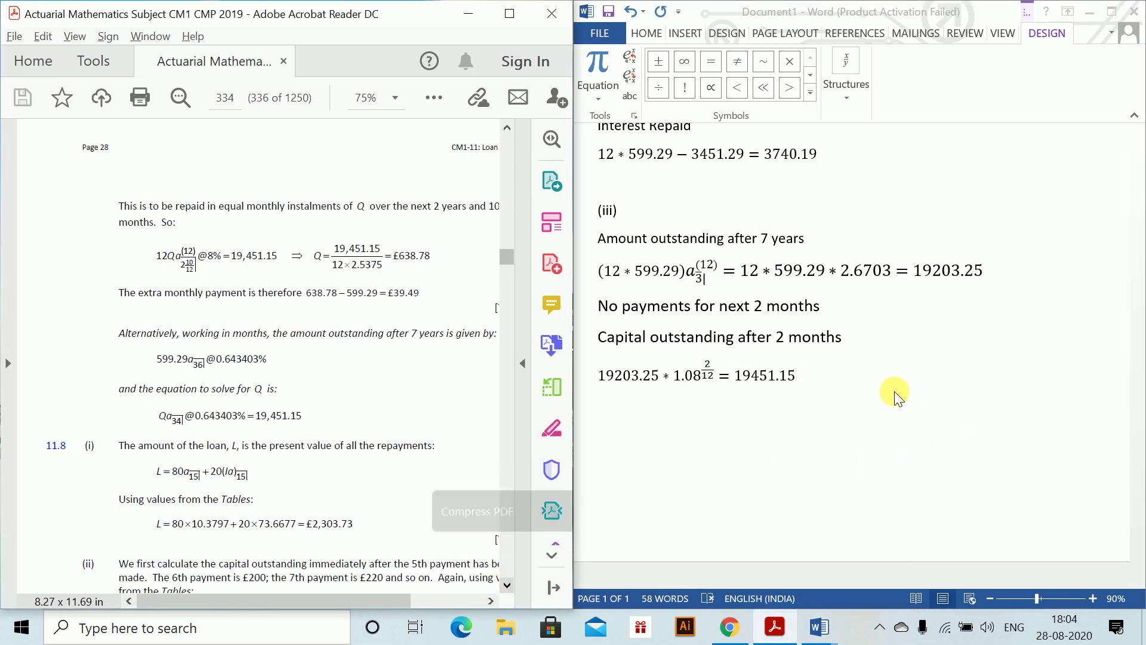
key("Return")
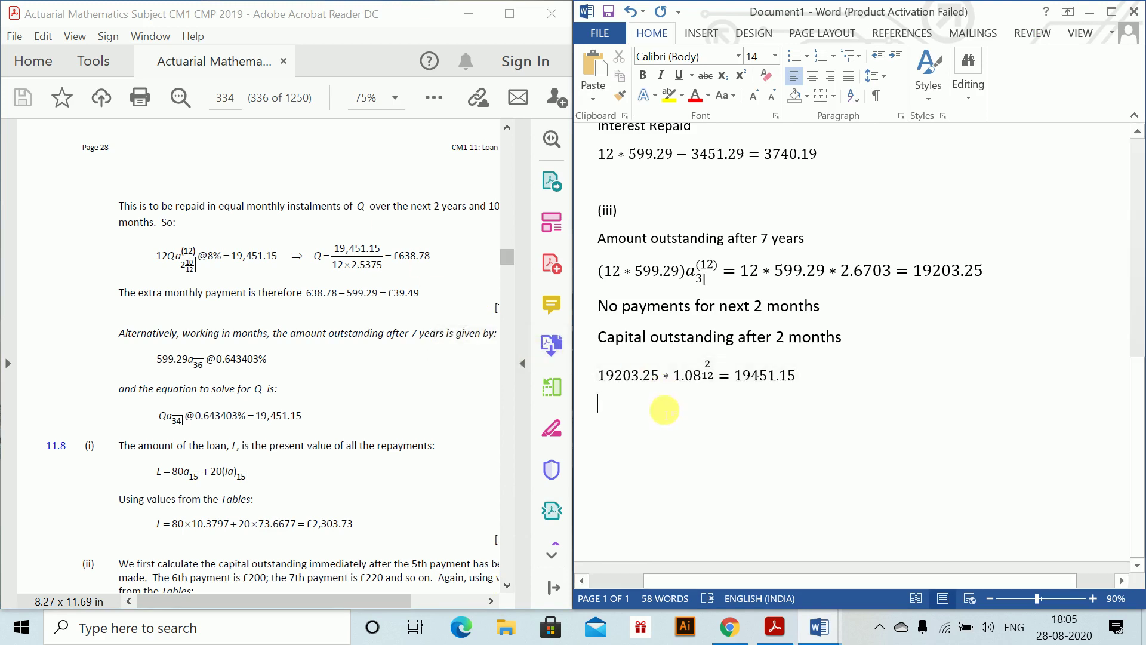
type("Let ")
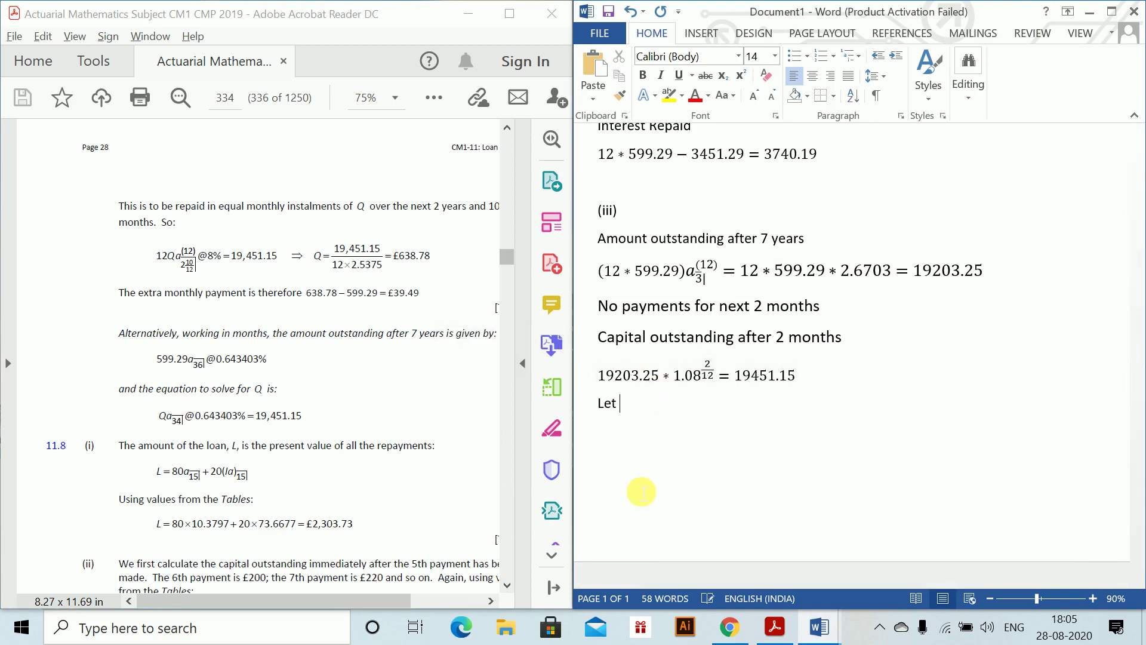
type("Q be th")
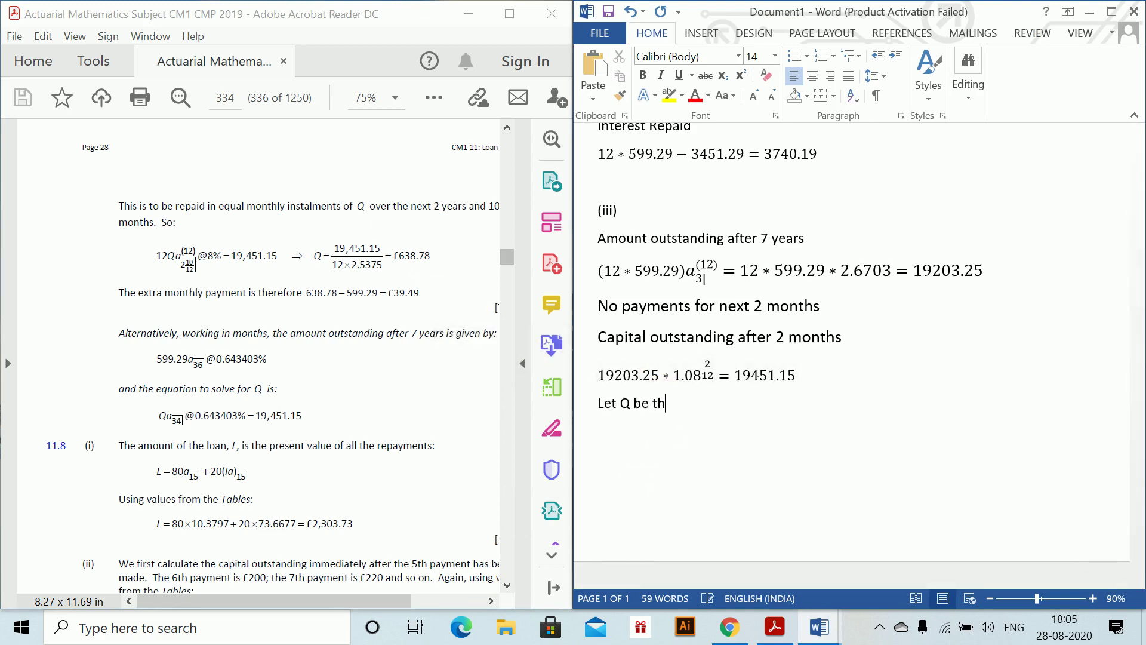
type("e mont")
mouse_move(639, 486)
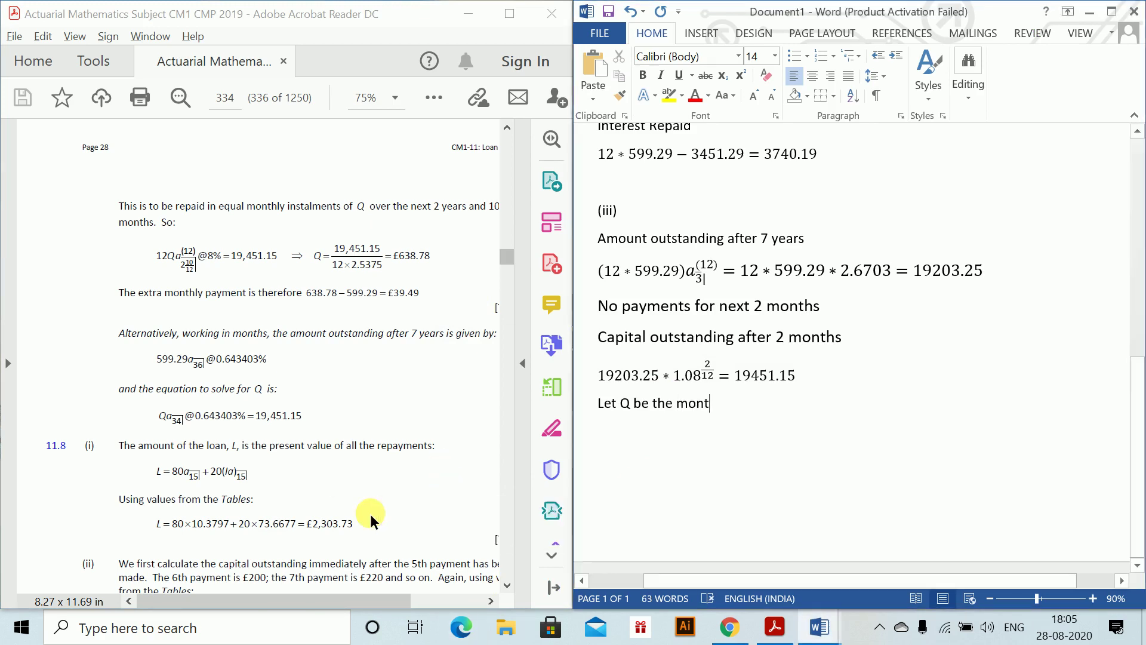
type("nth")
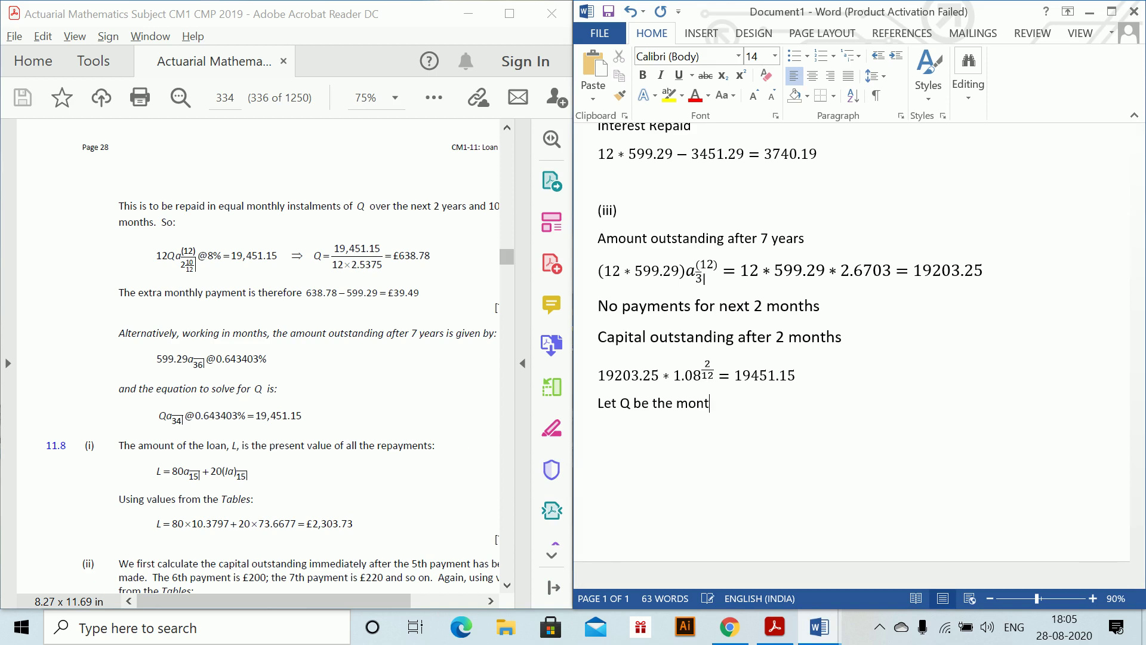
type("ly installment")
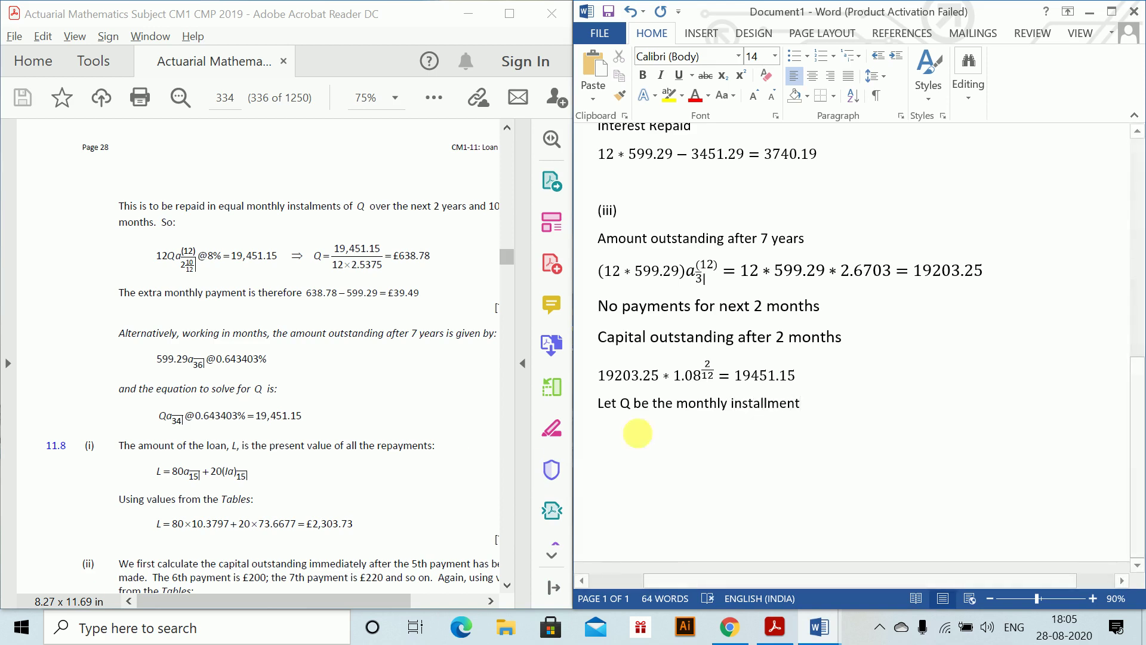
key("BackSpace")
key("BackSpace")
key("BackSpace")
key("BackSpace")
key("BackSpace")
type("ment over the next 2")
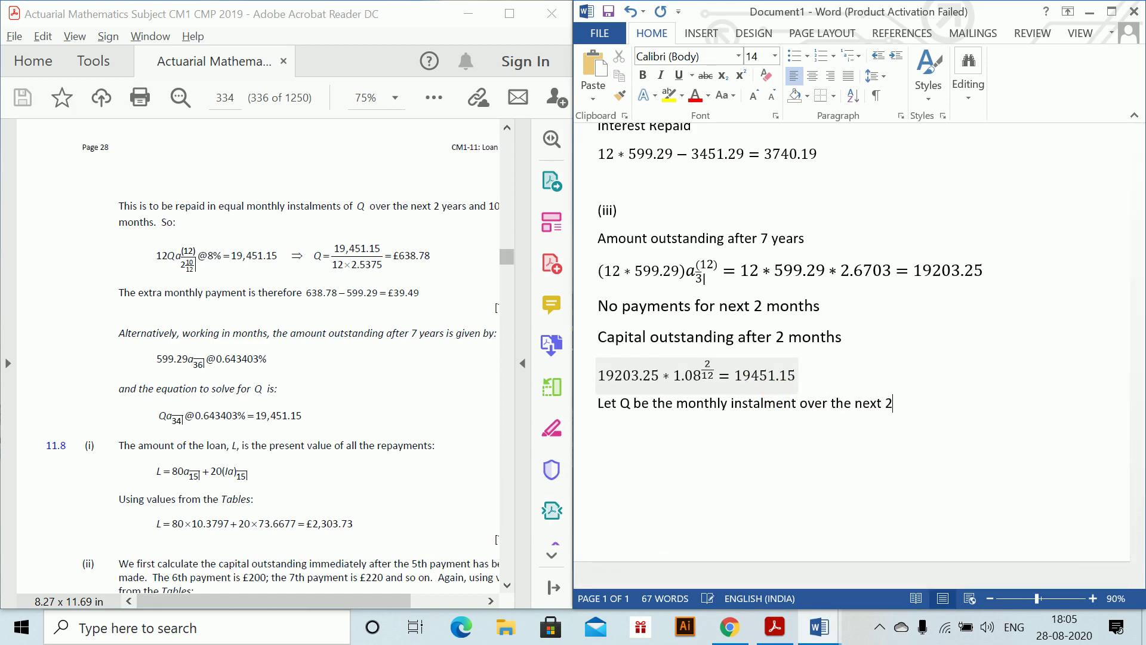
type(" years and 10 months")
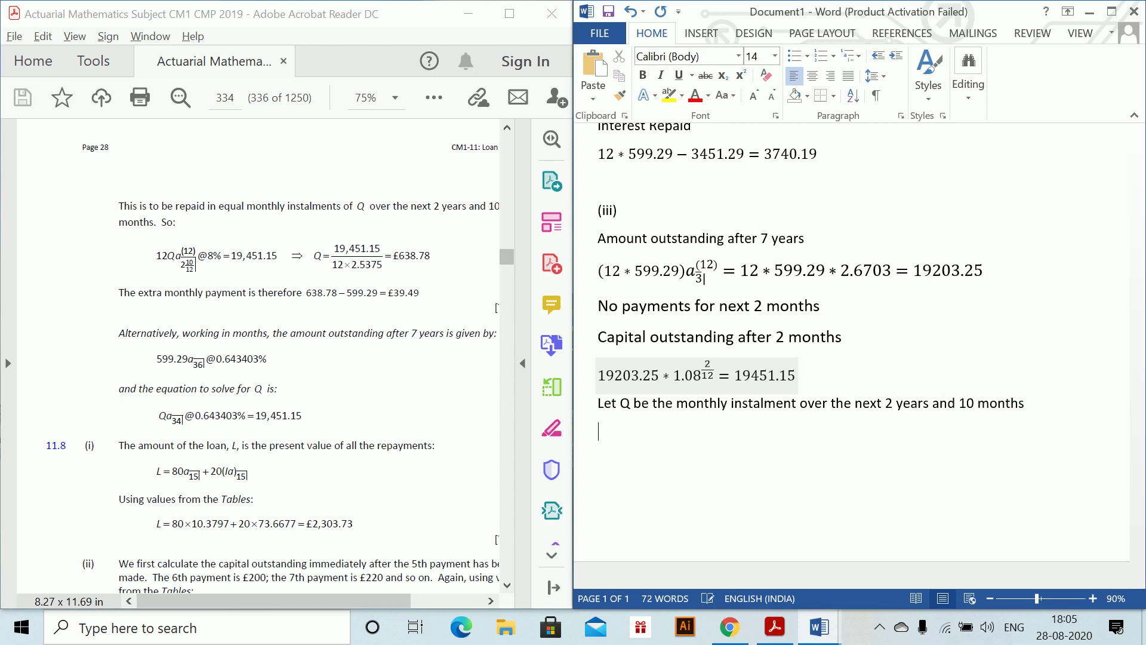
- Insert a new equation with 12Q followed by the annuity symbol a, with the term 2 10/12 as its subscript
key("alt+equal")
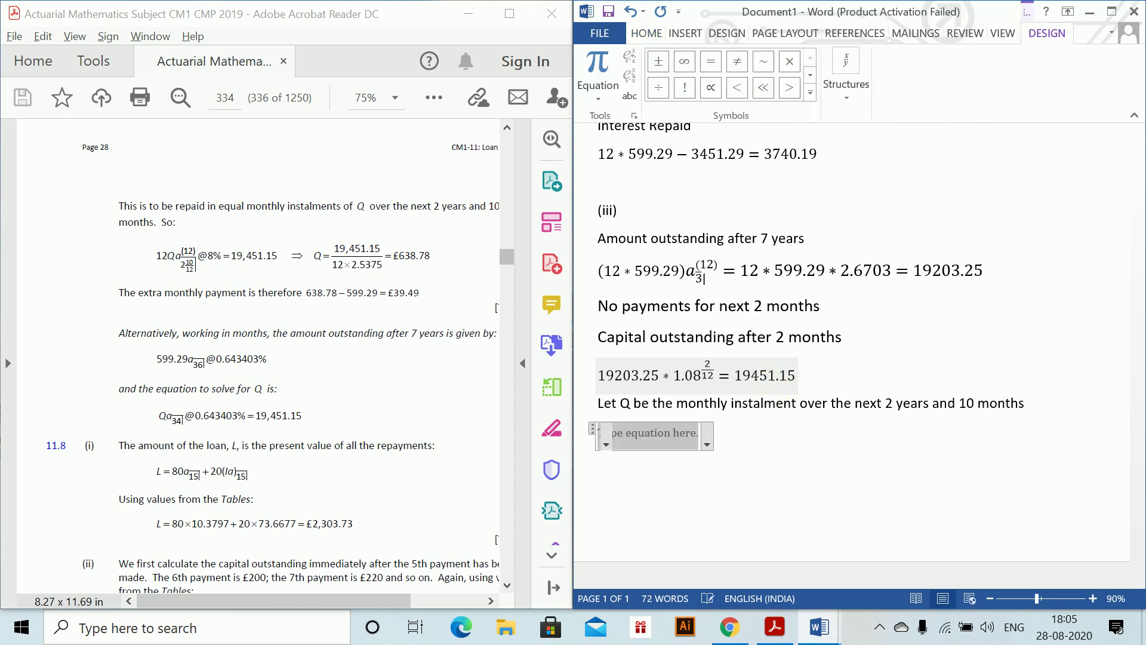
type("12Q")
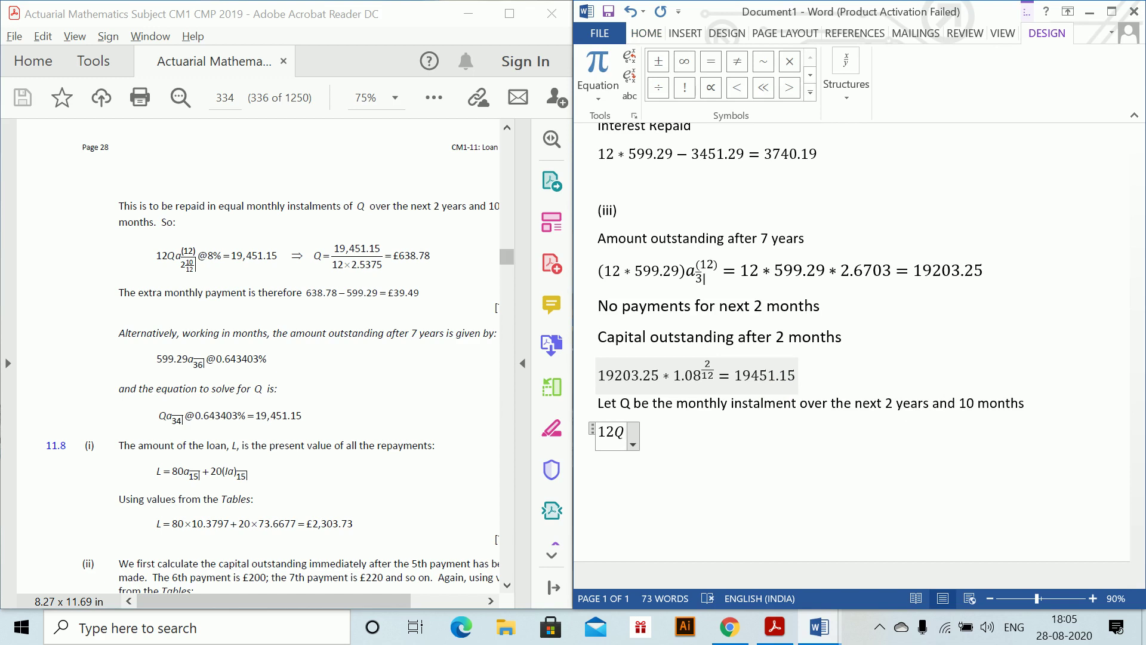
type("a_n")
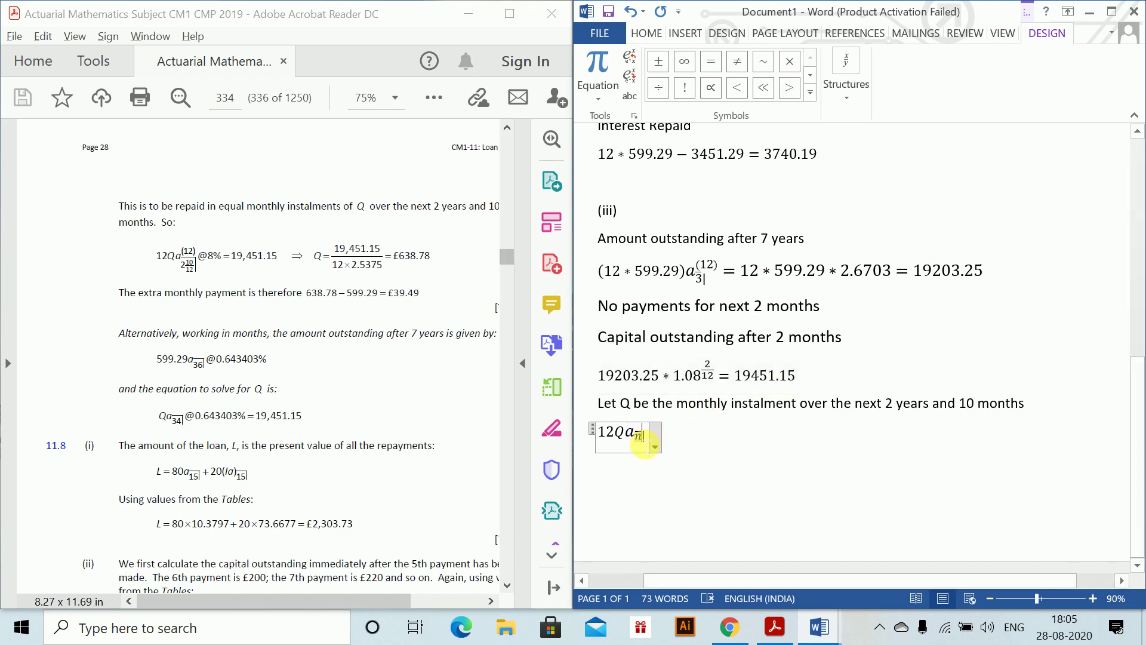
key("BackSpace")
type("2")
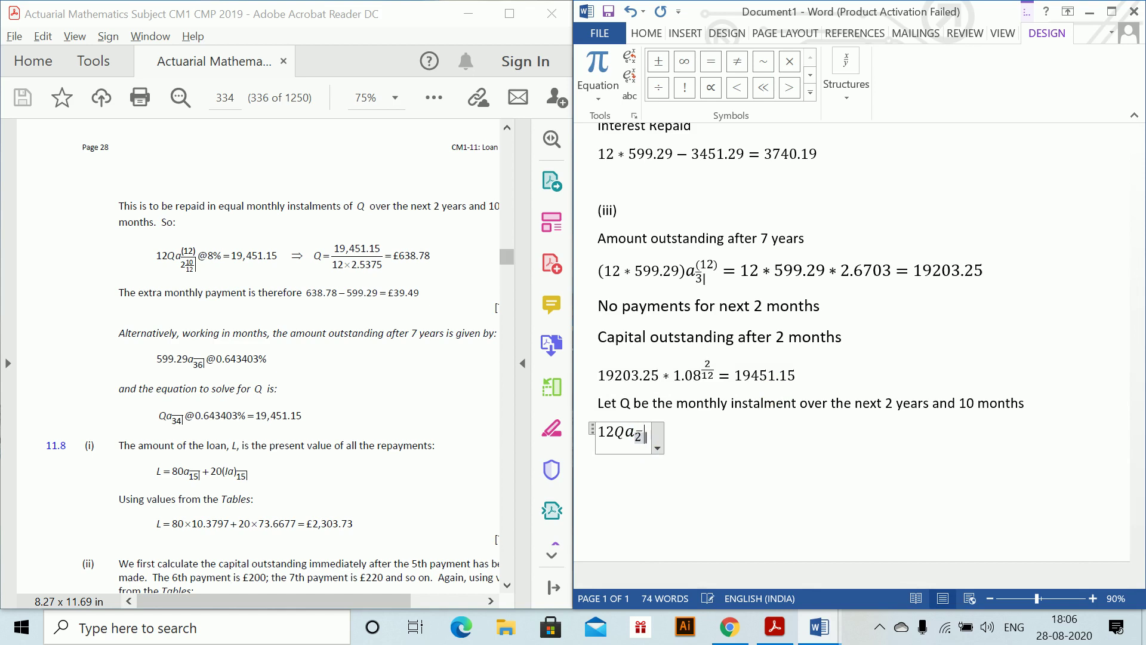
type(" 10/12")
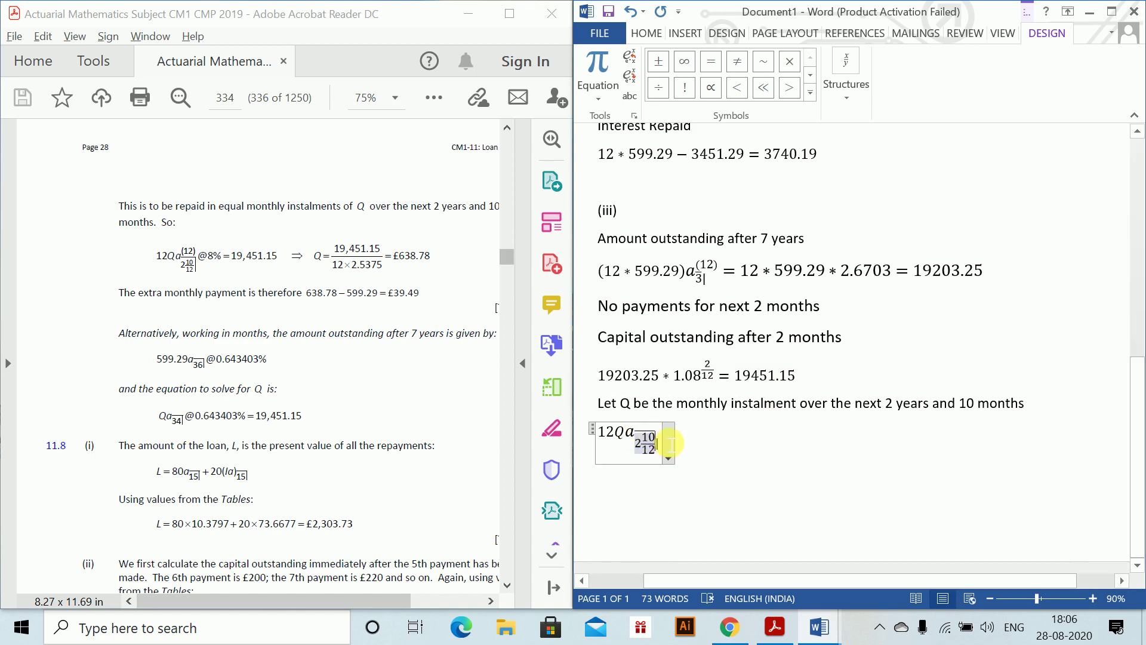
- Add the superscript (12) to the annuity symbol in the 12Q equation
key("Right")
type("^(12")
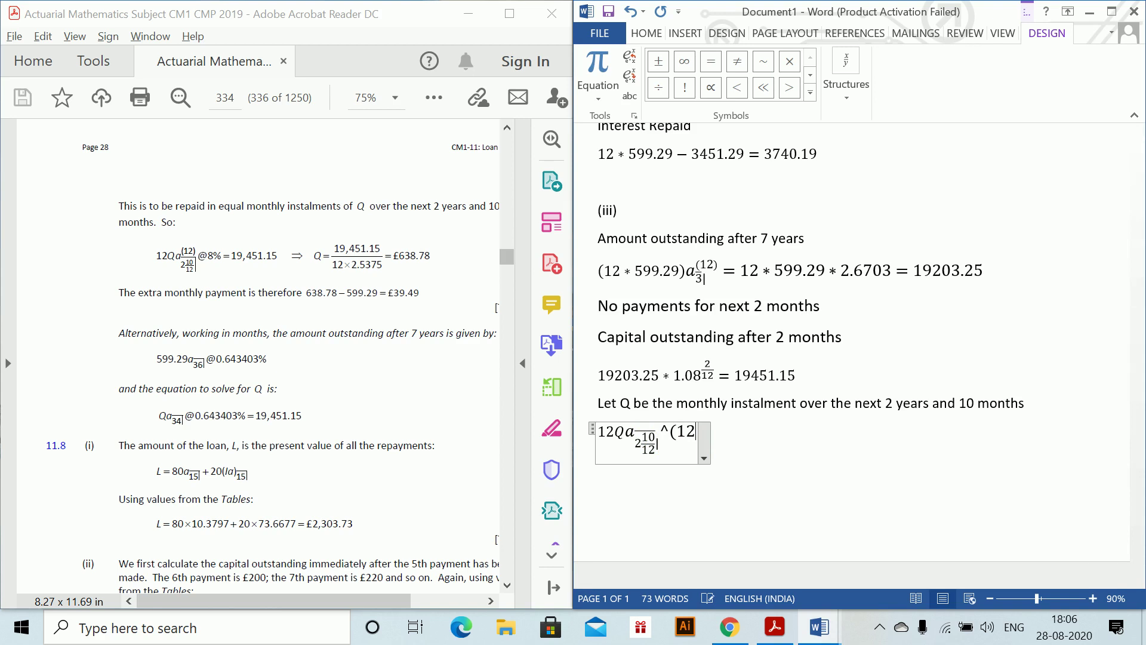
key("BackSpace")
key("BackSpace")
key("BackSpace")
key("BackSpace")
type("^((12")
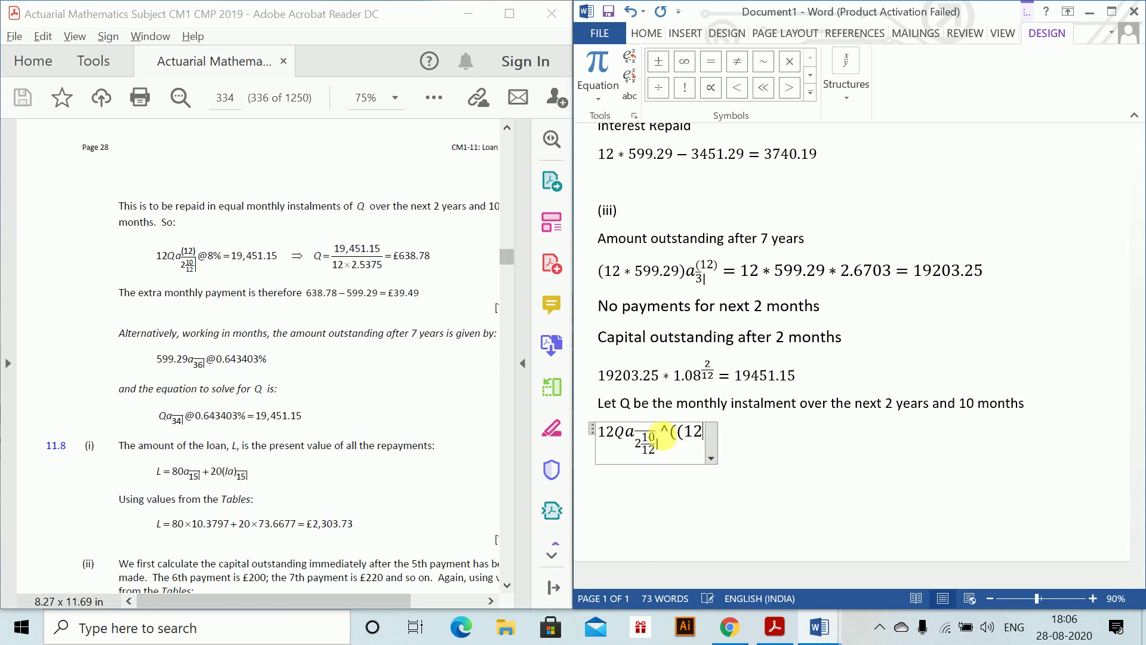
type(")) ")
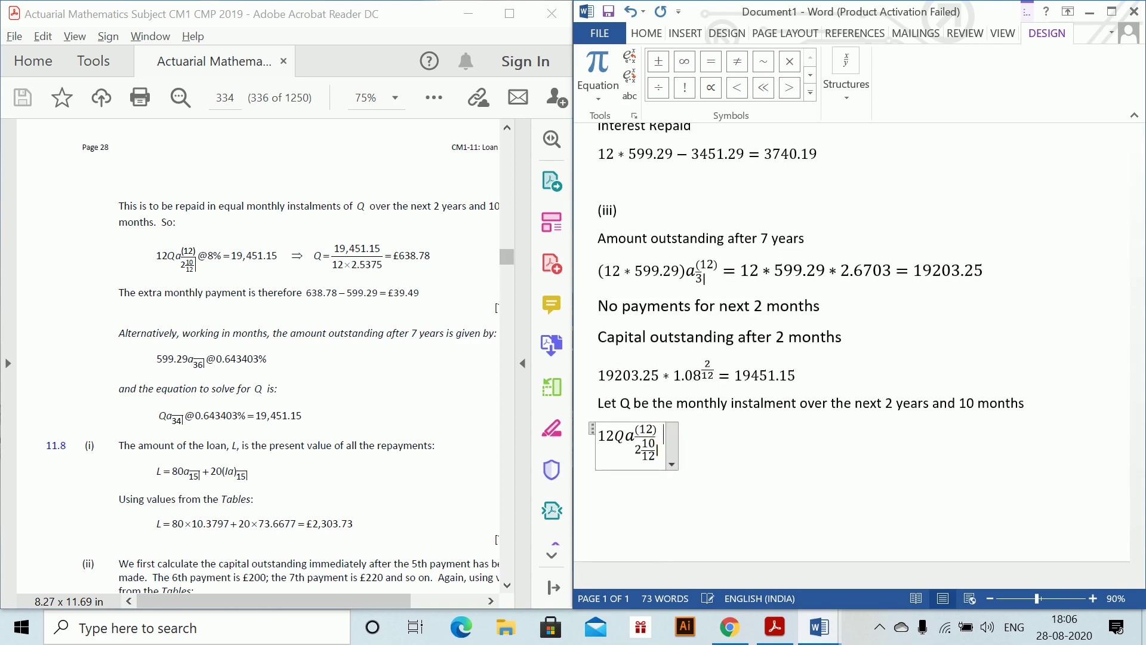
- Complete the 12Q annuity equation by setting it equal to 19451.15, and leave the equation
type("= ")
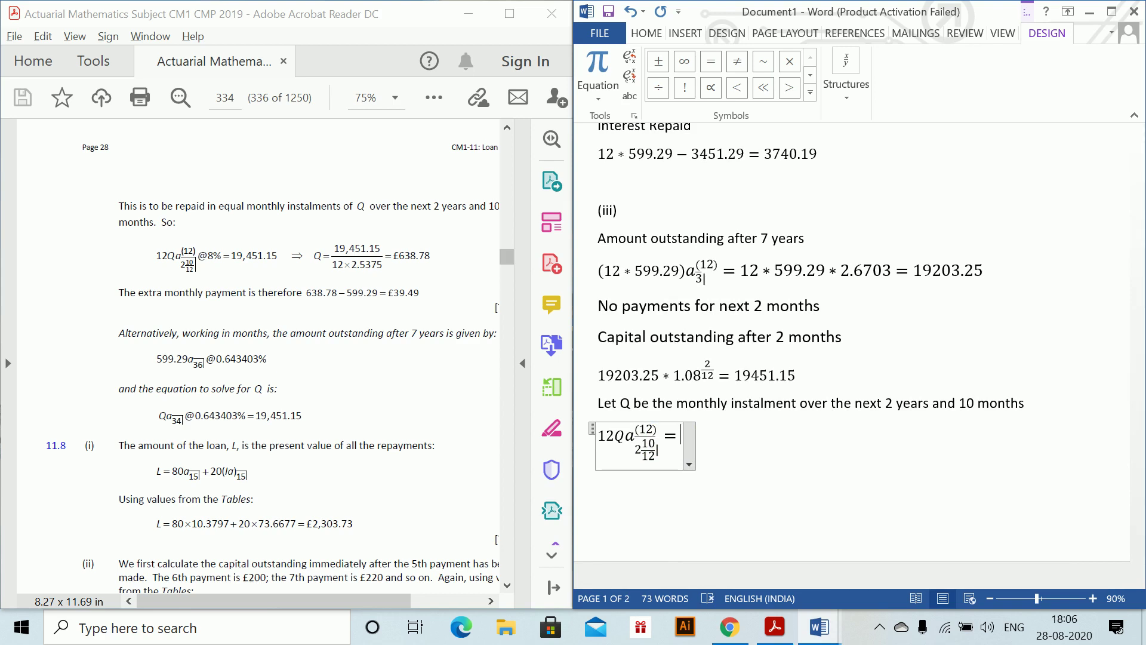
type("1")
type("945")
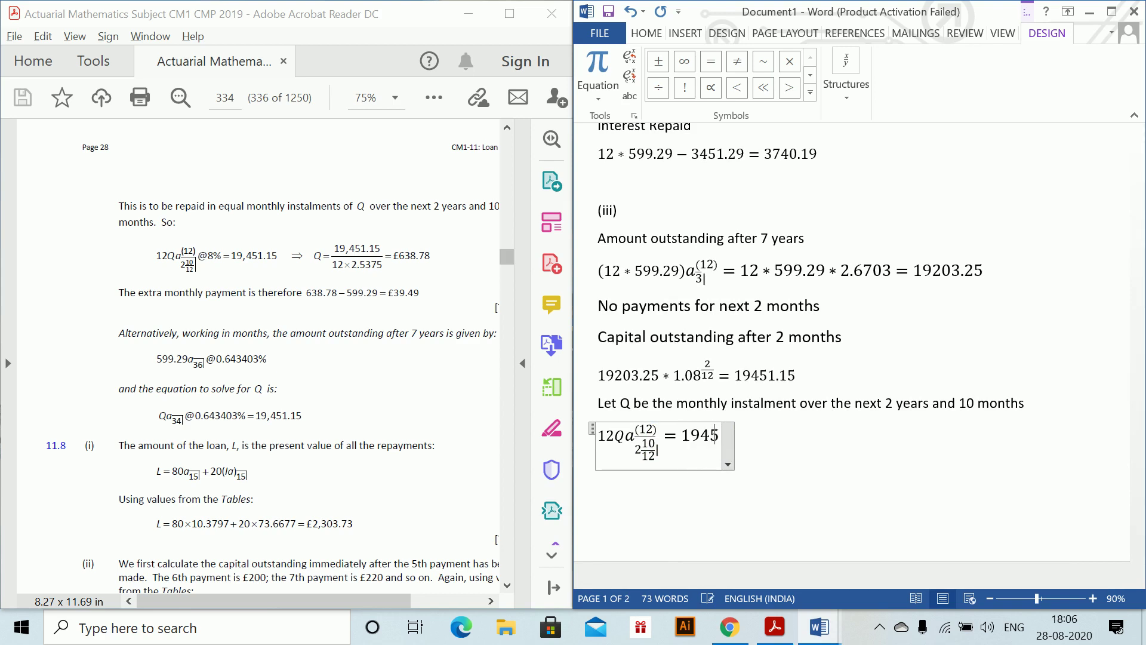
type("1.15")
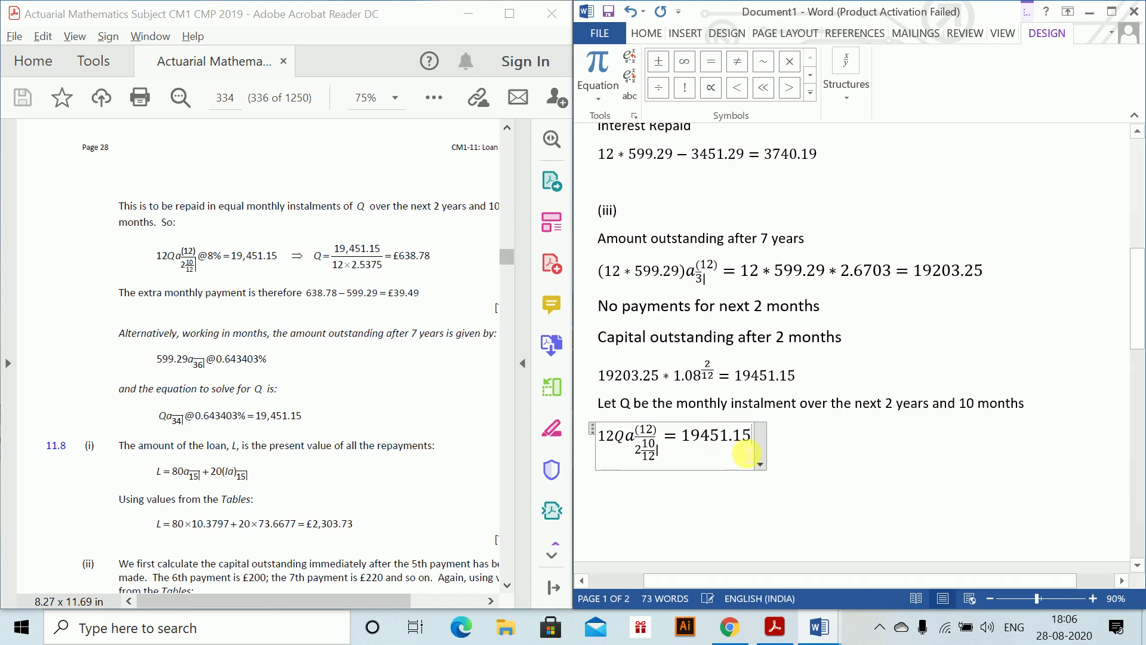
left_click(823, 464)
- Insert a new equation a few lines below the 12Q equation, beginning with "Q ="
key("Return")
key("Return")
key("Return")
key("alt+equal")
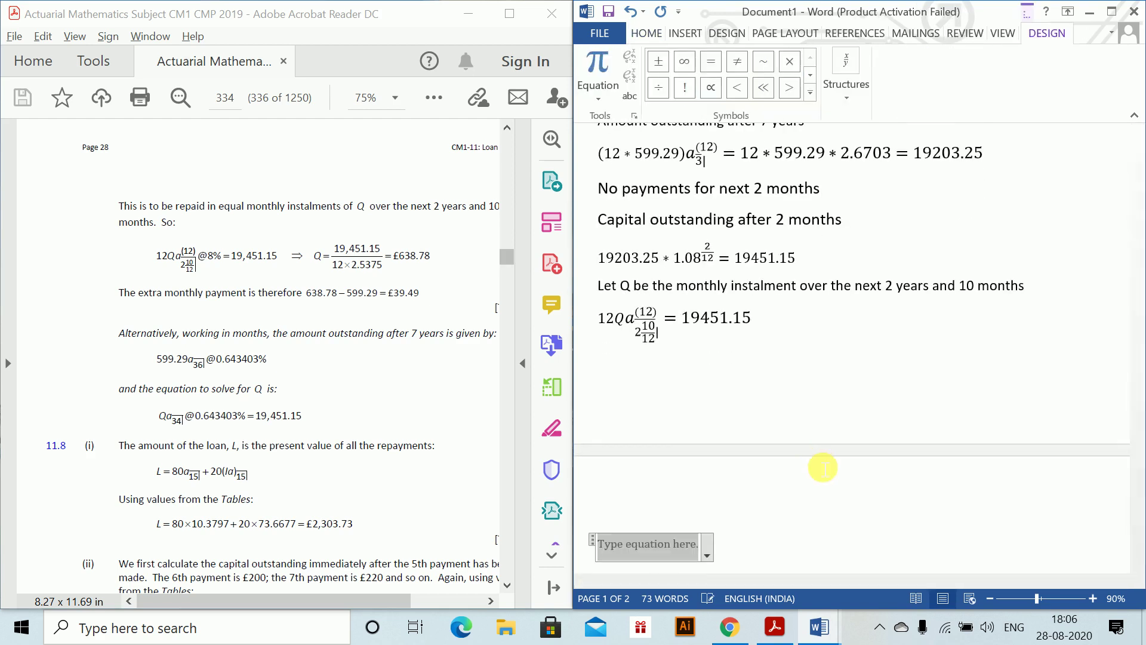
type("Q = 145")
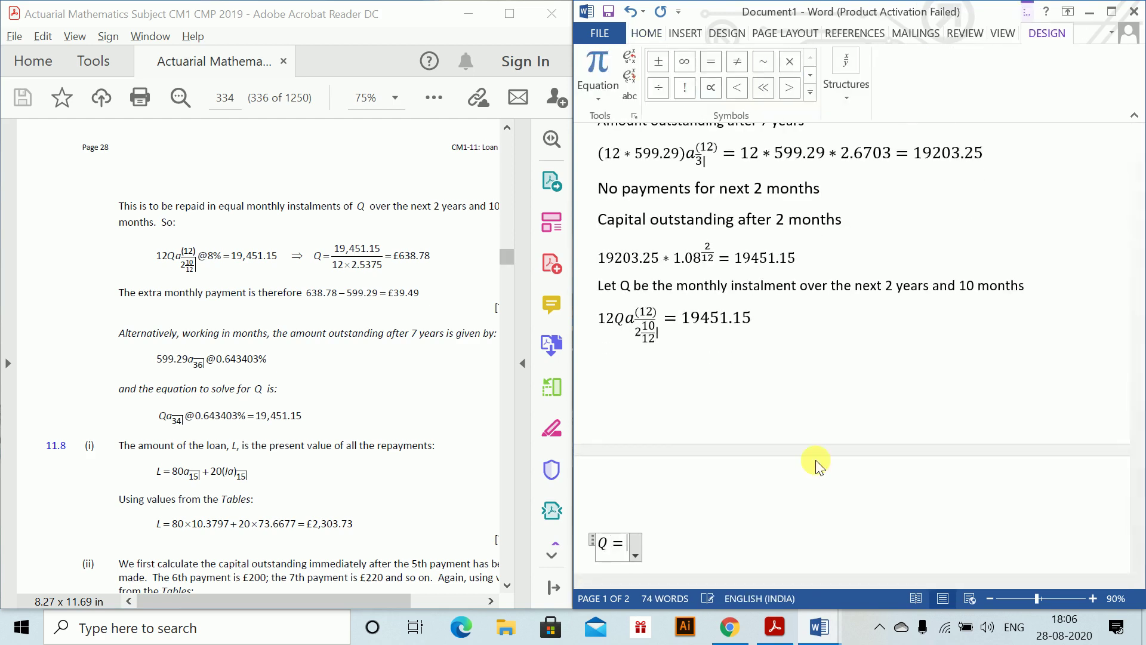
key("BackSpace")
key("BackSpace")
key("BackSpace")
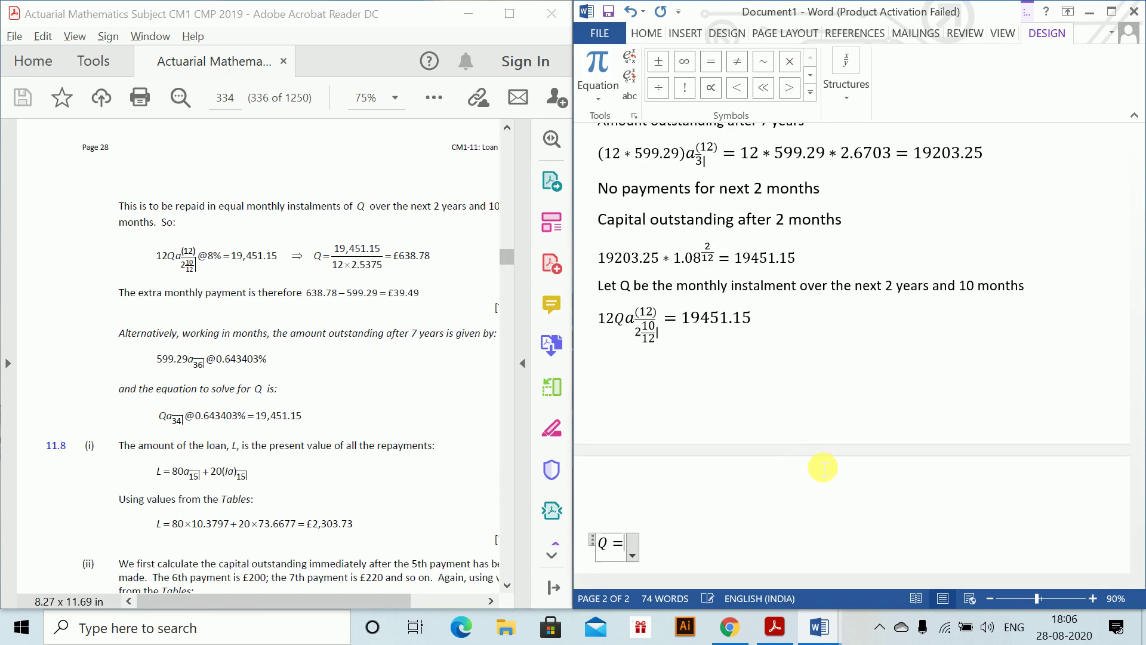
- Complete the Q equation with the fraction 19451.15 over 12 * 2.5375, followed by = 638.78
type("(19451.")
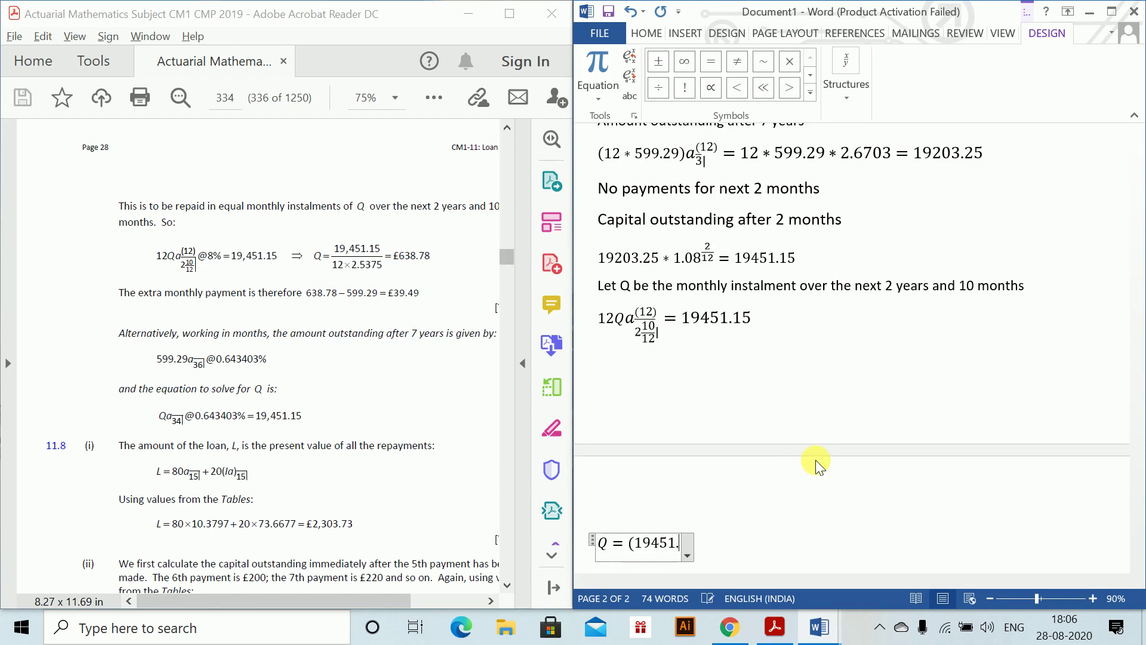
type("15)/(")
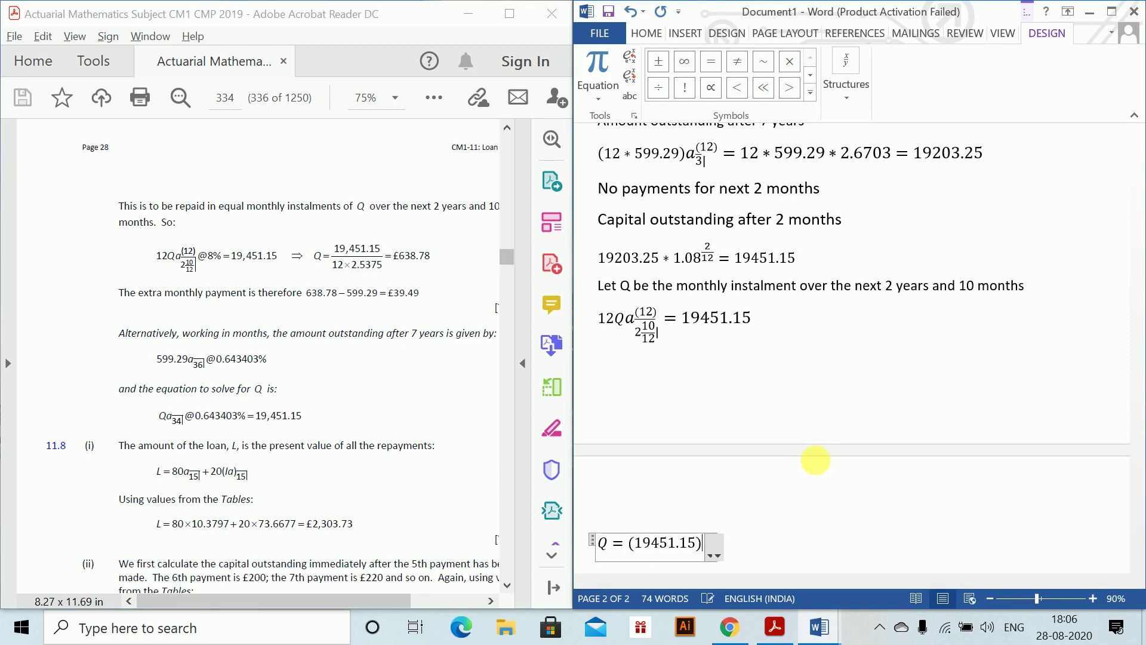
type("12")
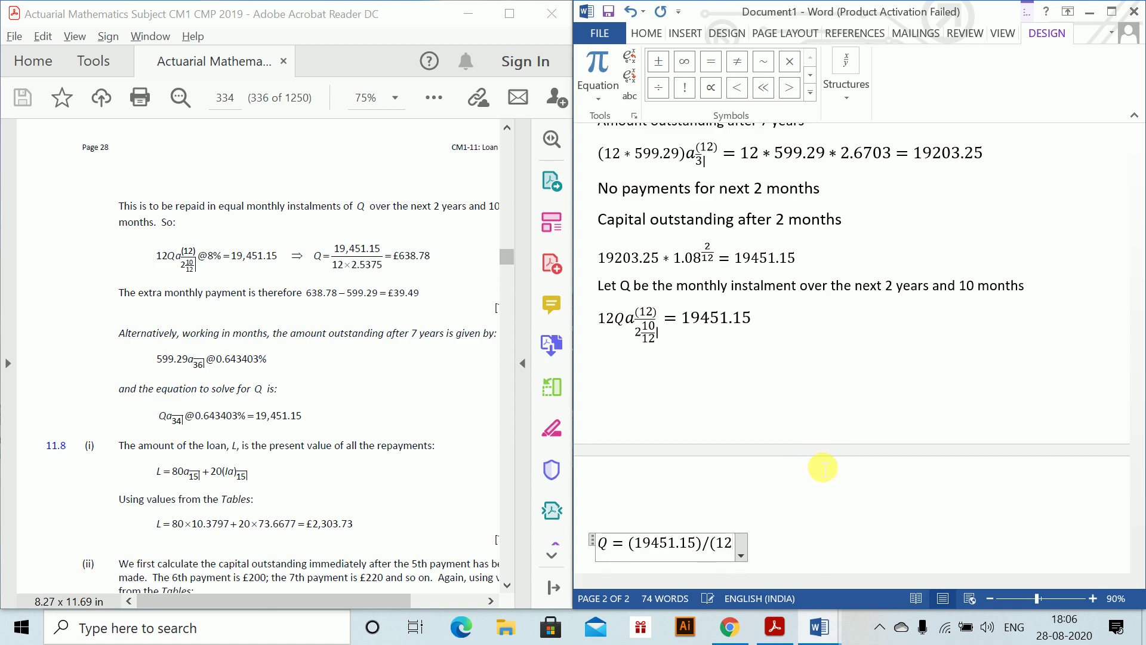
type("*2.")
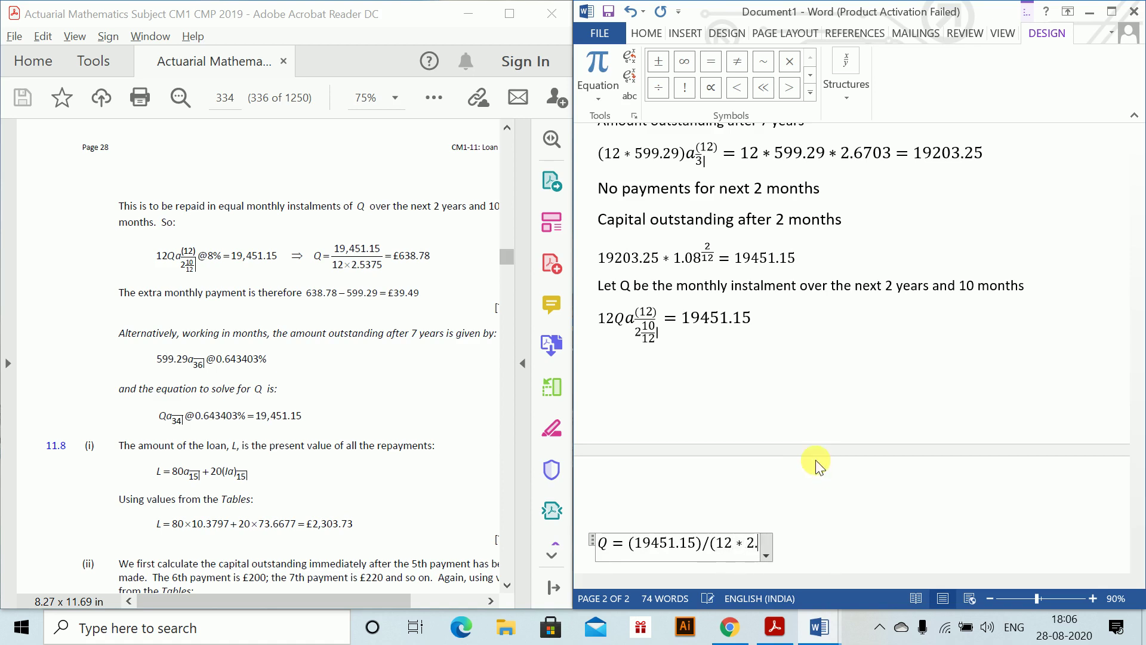
type("5375")
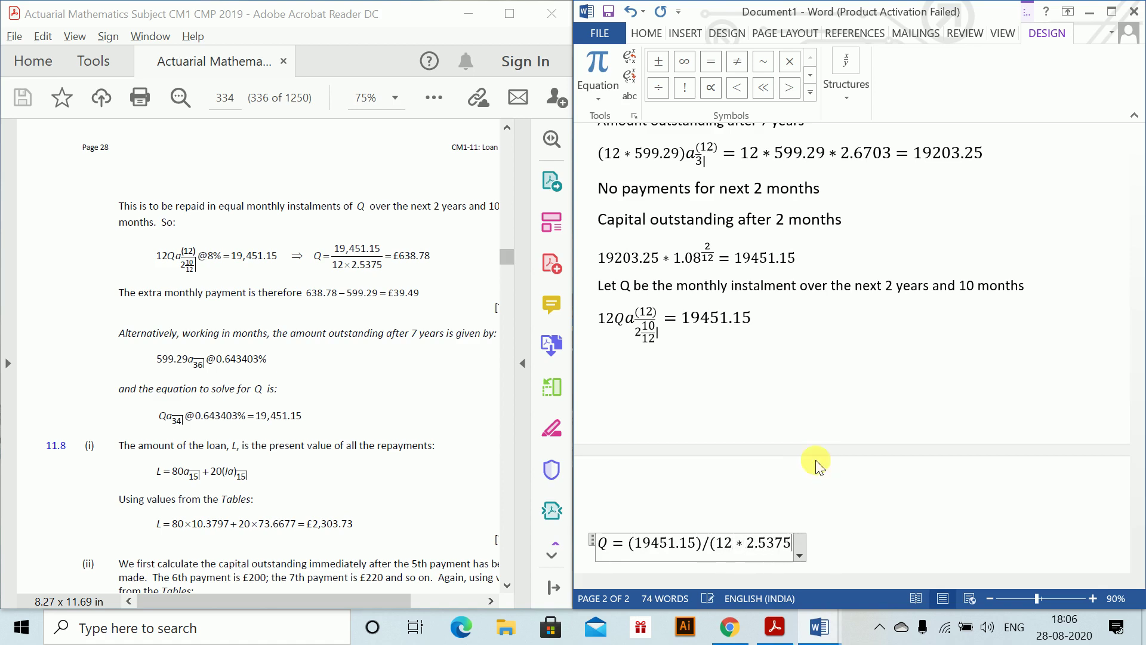
type(") =")
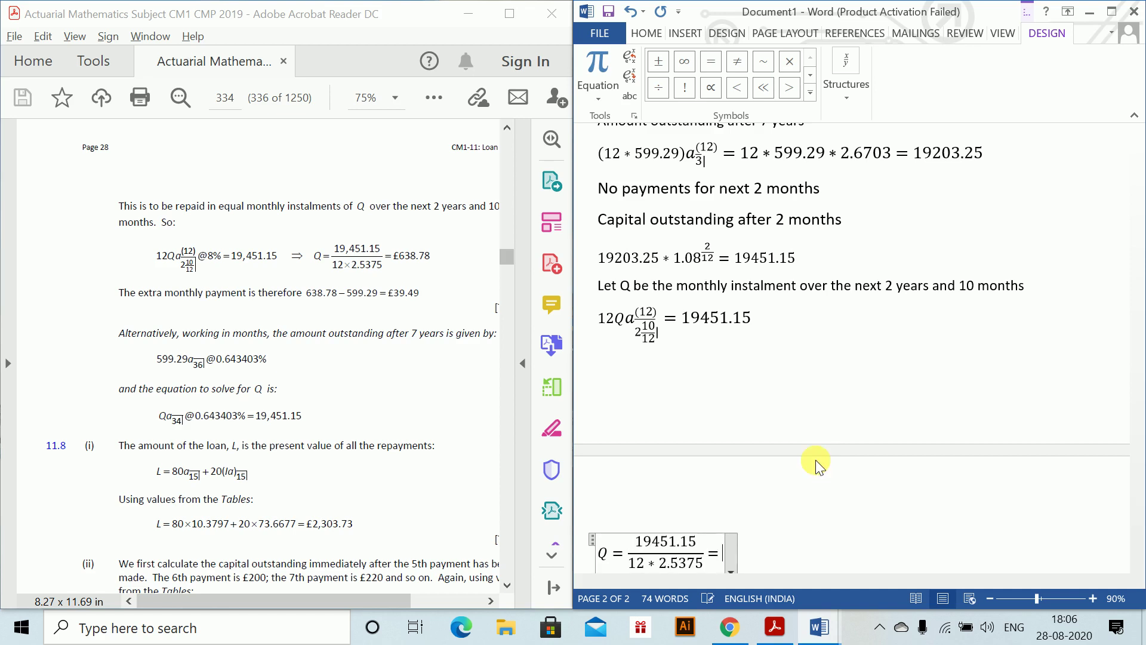
type("638")
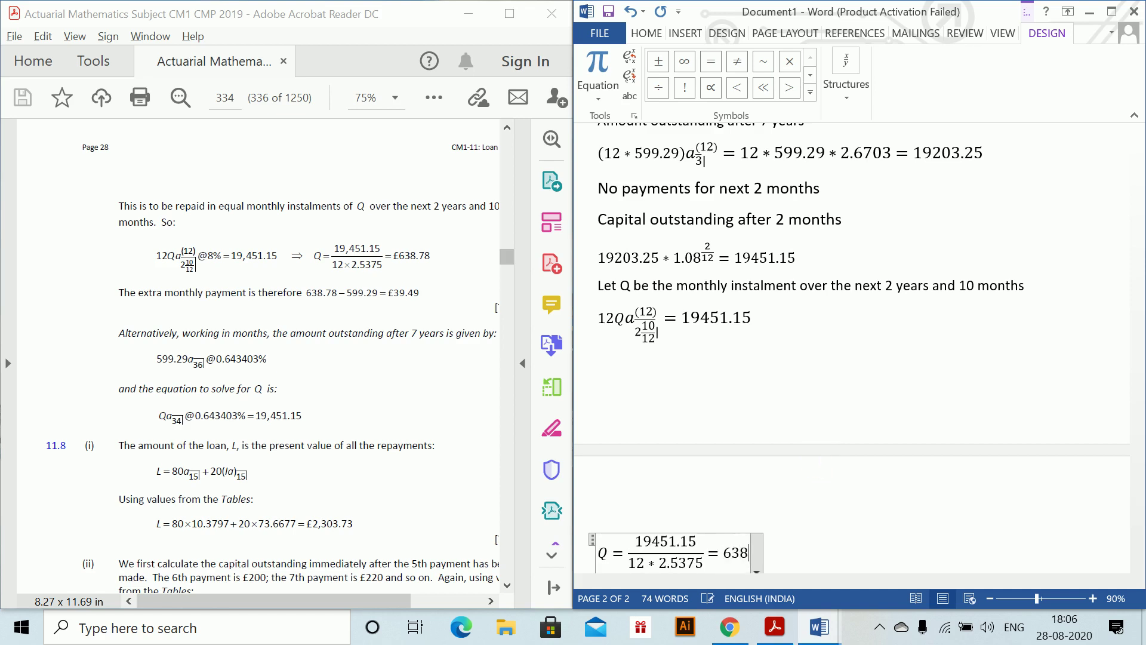
type(".78")
left_click(961, 548)
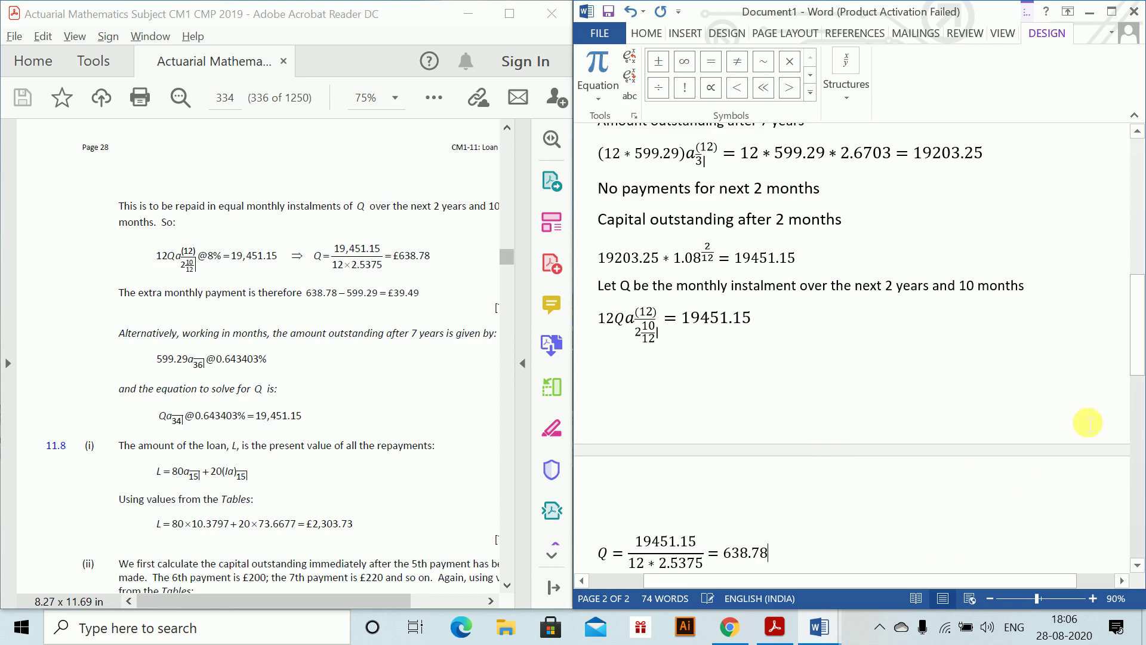
- Below the Q equation, write "Therefore extra payments is 638.78 – 599.29 = 39.49"
left_click_drag(1140, 321, 1135, 365)
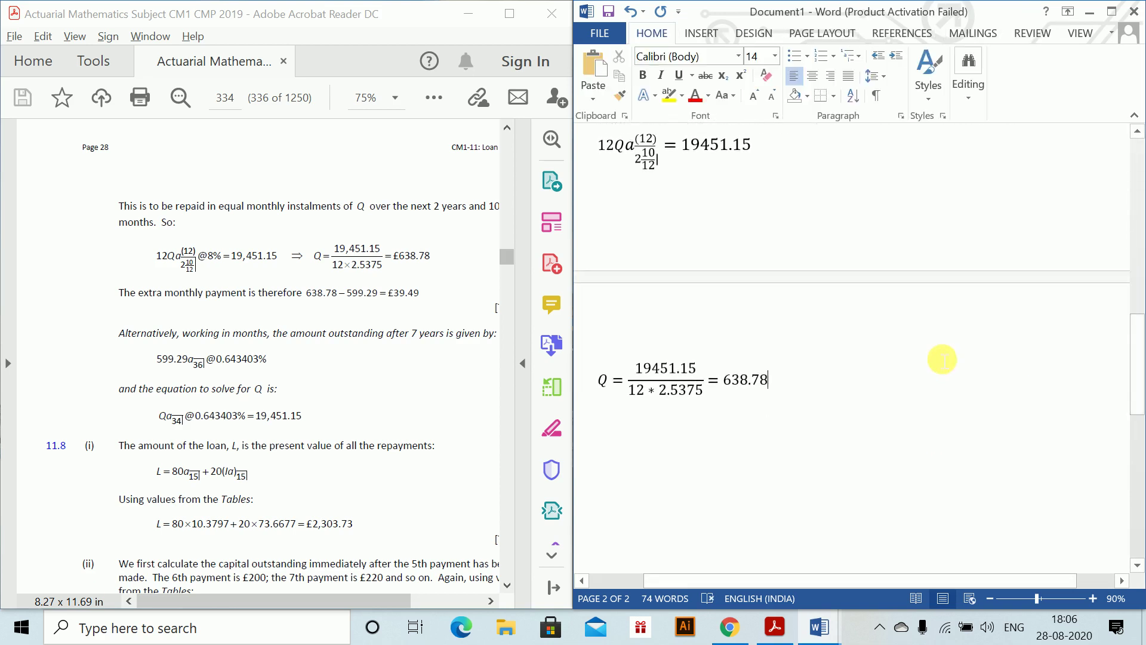
type("T")
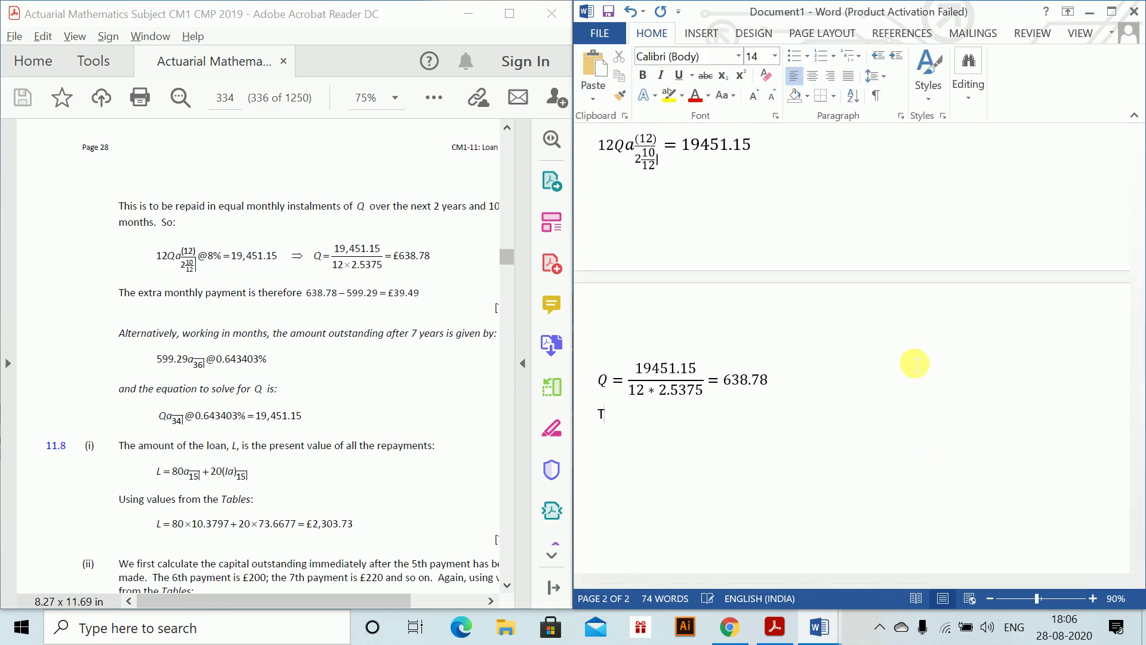
type("herefore ex")
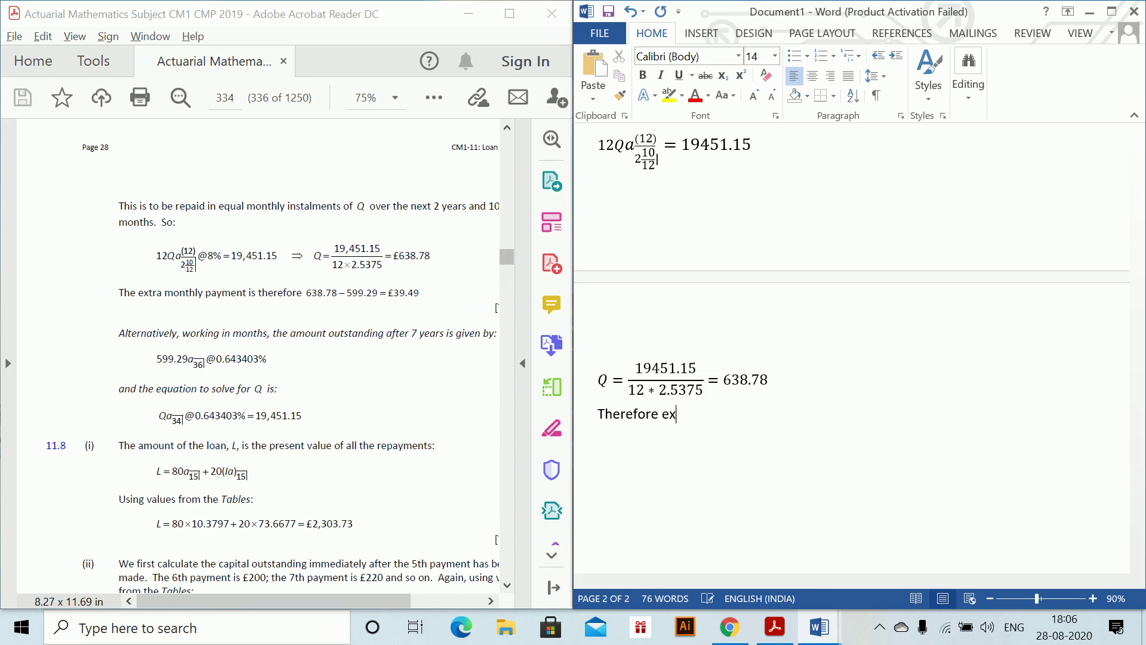
type("tra payments is ")
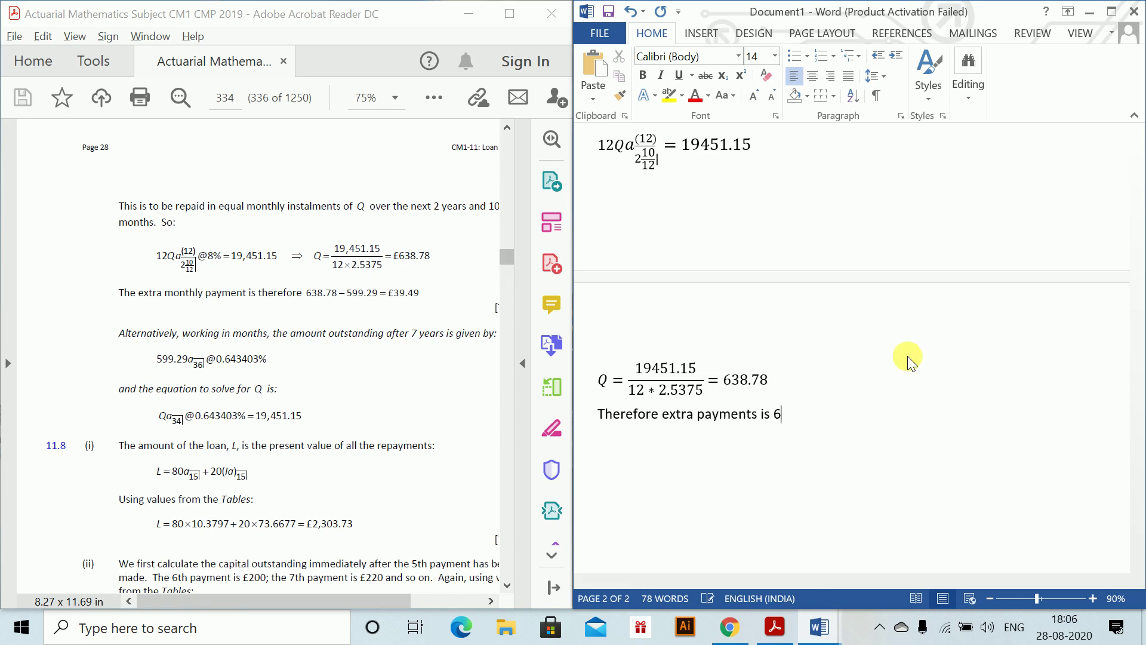
type("638.7")
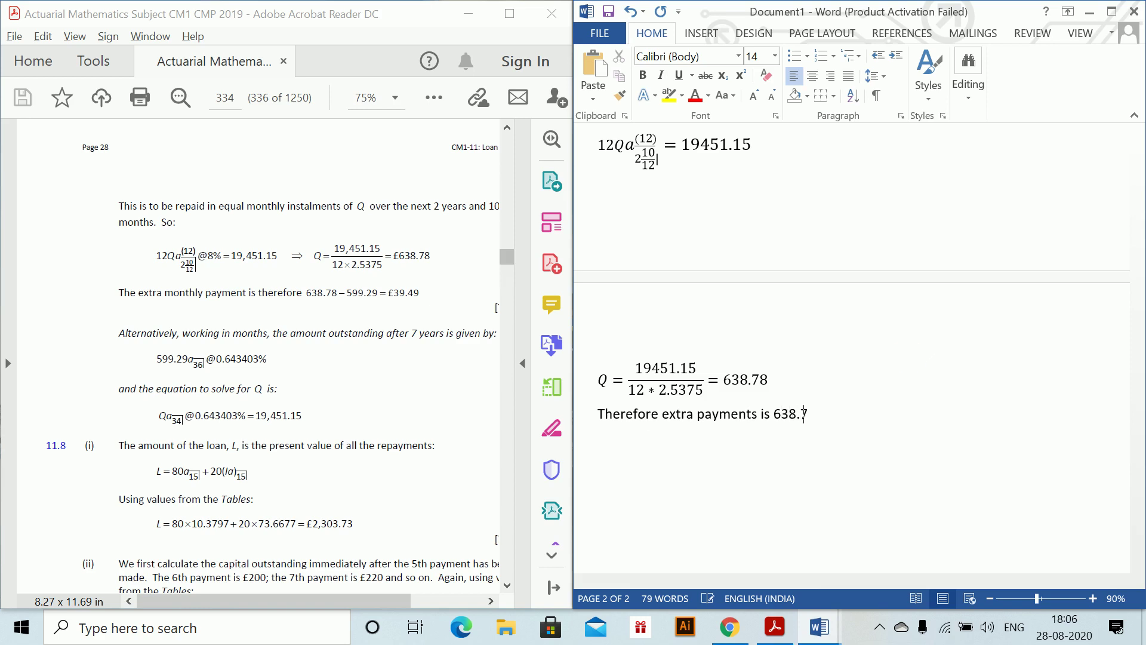
type("8 - 5")
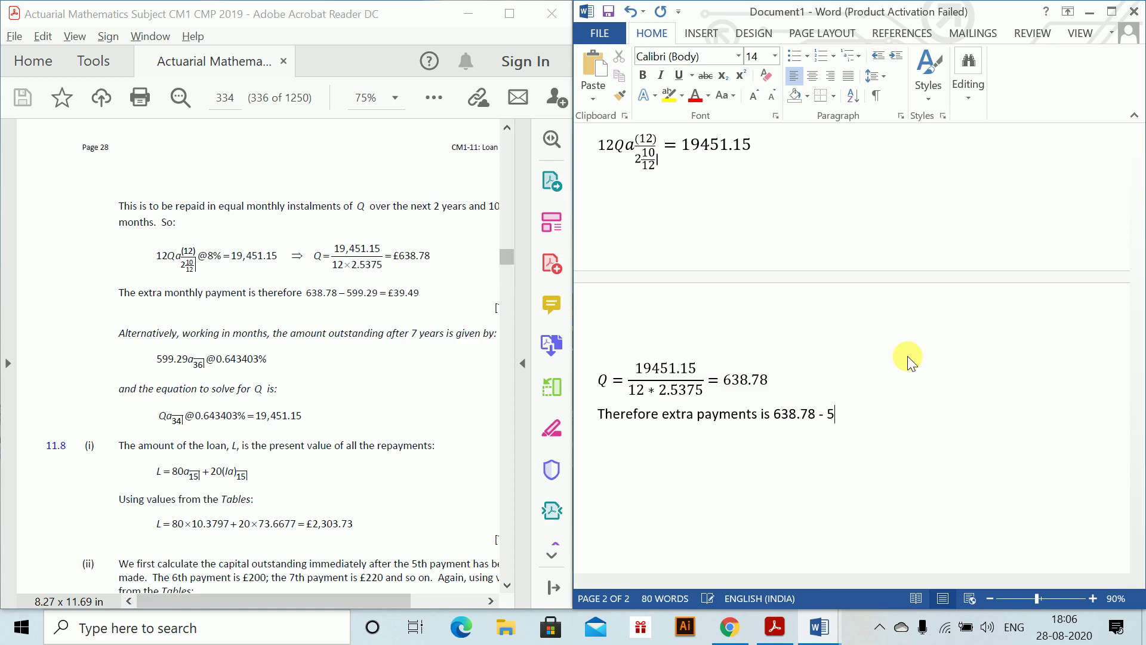
type("99.29 = 39.49")
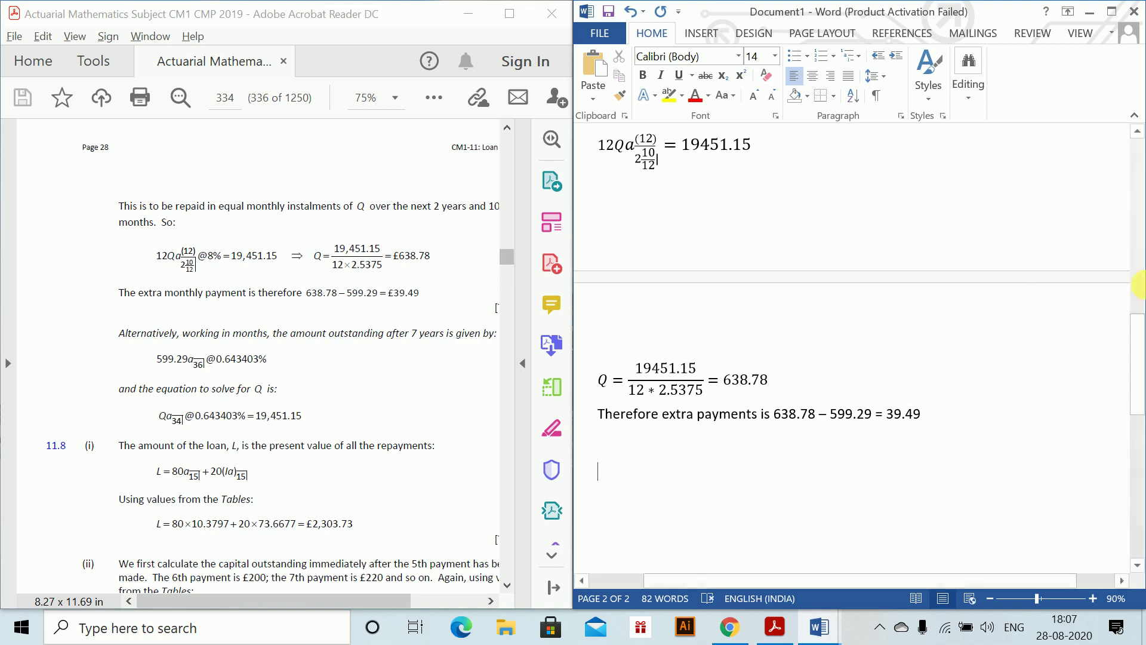
- Leave some blank space below the extra payments line and add the heading "Question 2." with a new line after it
left_click_drag(1139, 357, 1139, 409)
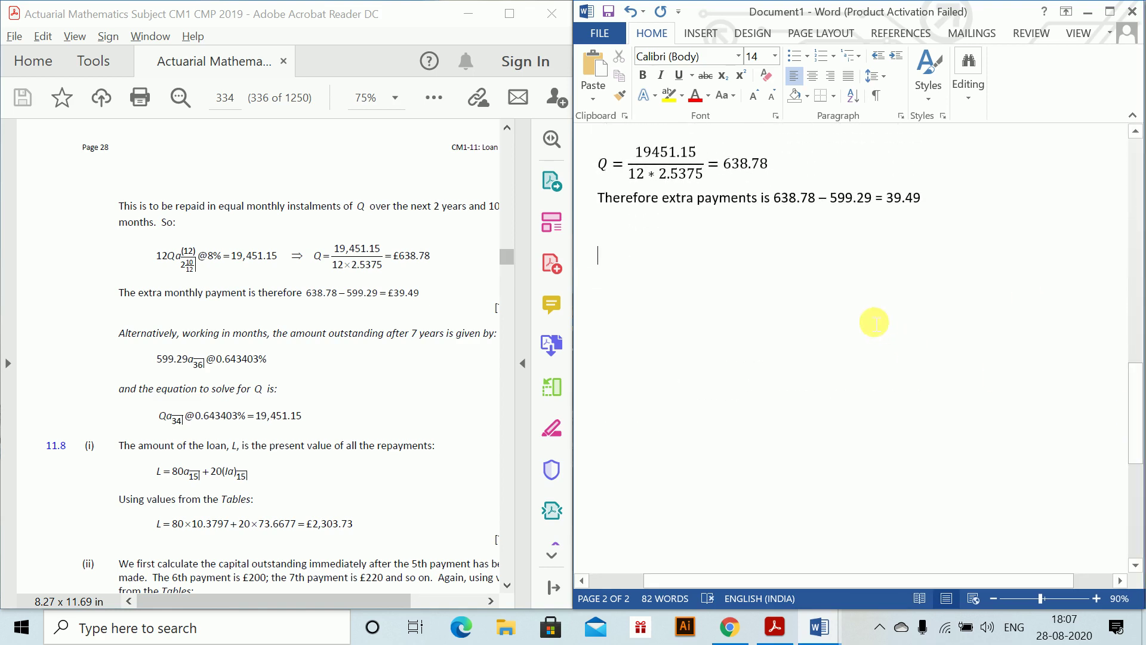
key("Return")
type("Question 2.")
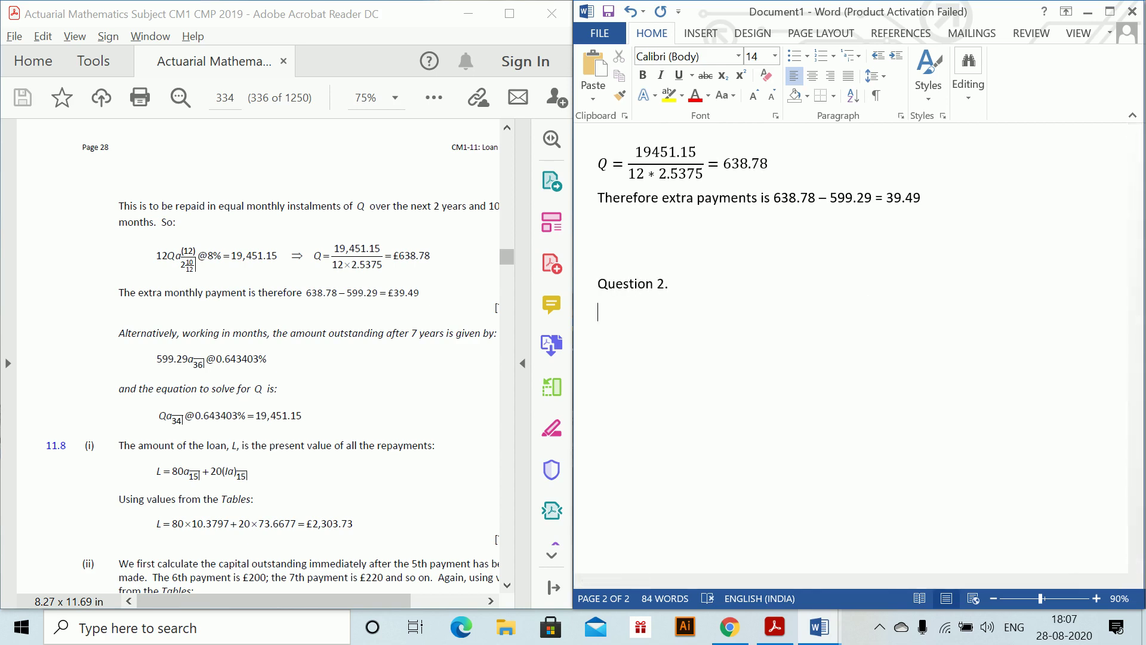
- Switch to the Word Class 6 document and read Question 2 about the car loan's APR
key("alt+Tab")
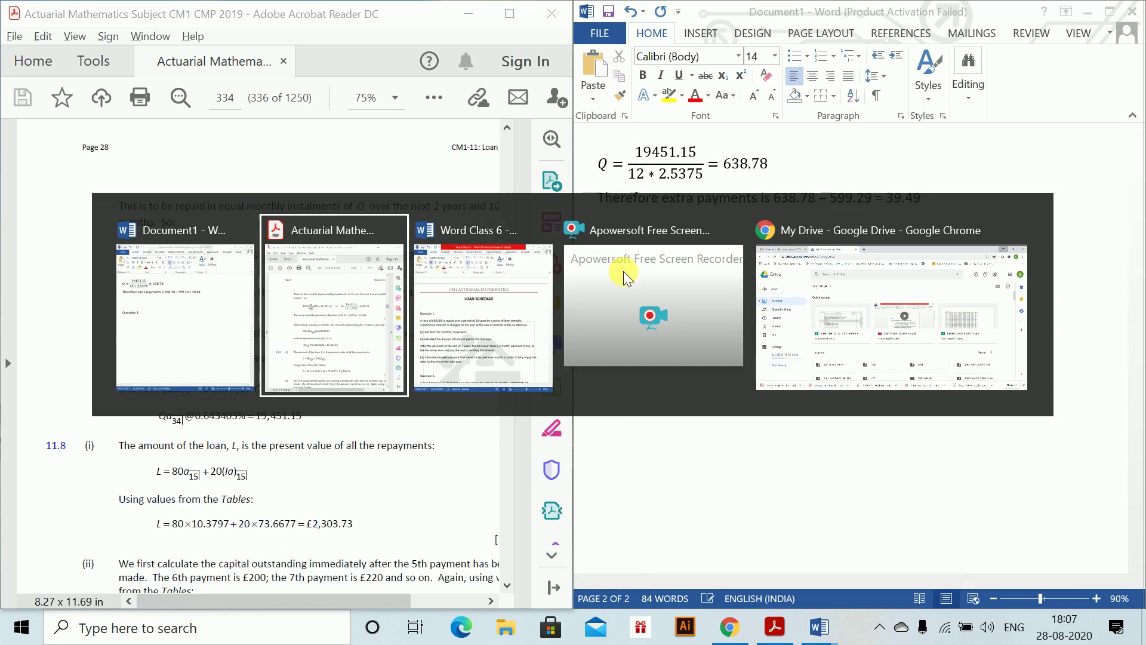
left_click(424, 317)
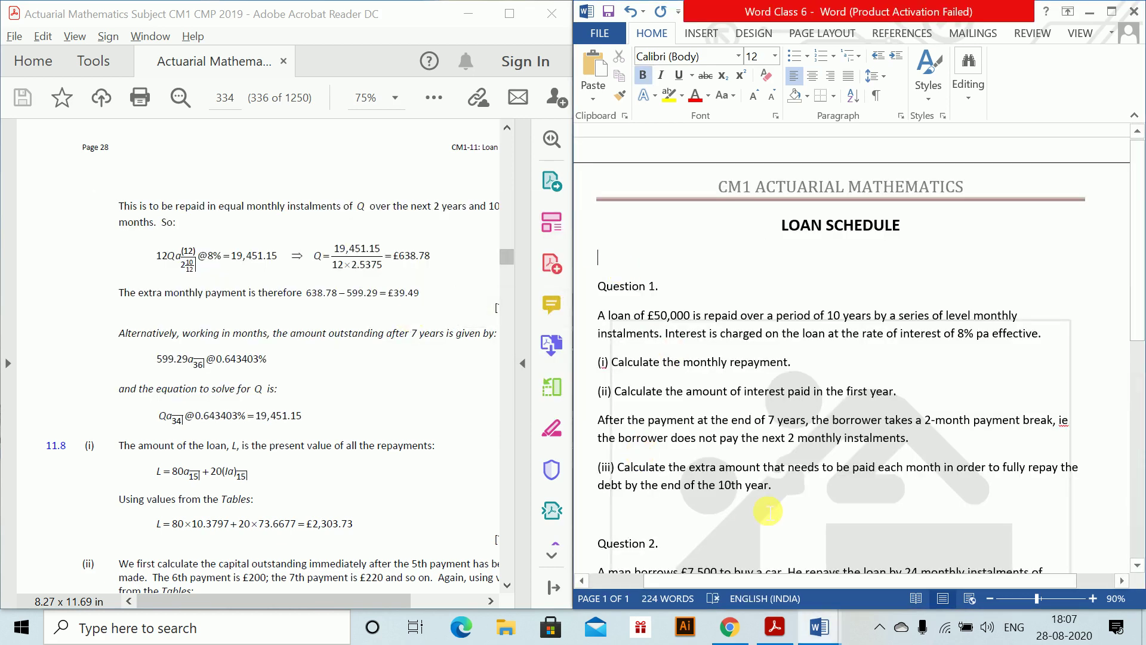
key("Down")
key("Down")
key("Down")
key("Down")
key("Down")
key("Down")
key("Down")
scroll(768, 510, "down", 5)
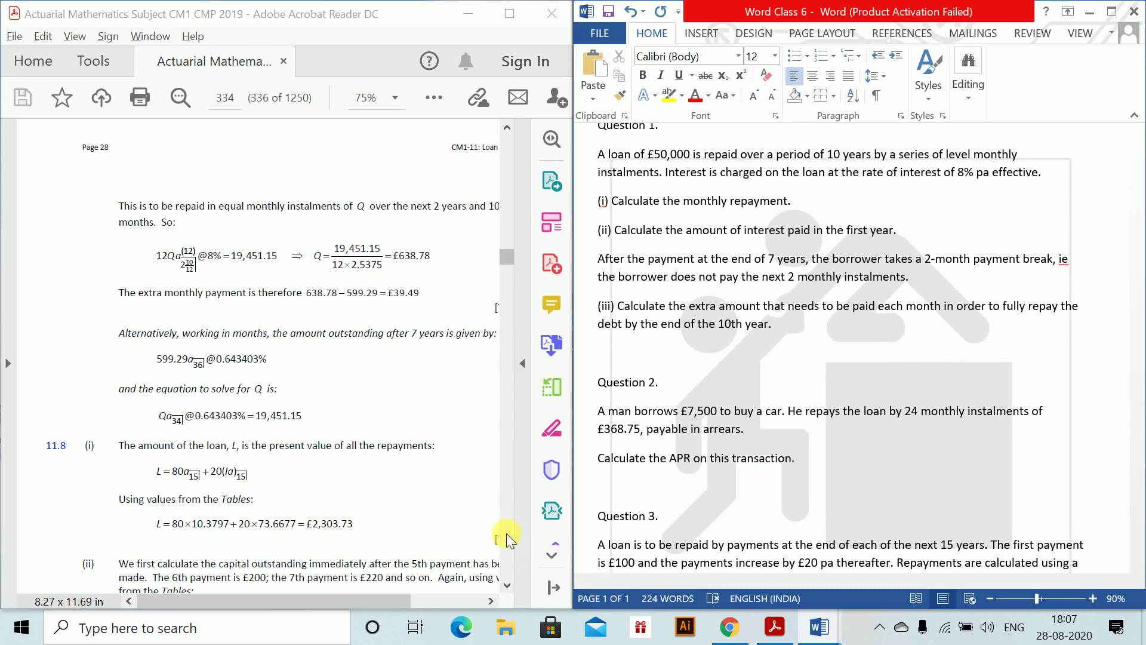
- Go back in the PDF to solution 11.6 on the APR, and switch back to the Document1 answer document
left_click(506, 128)
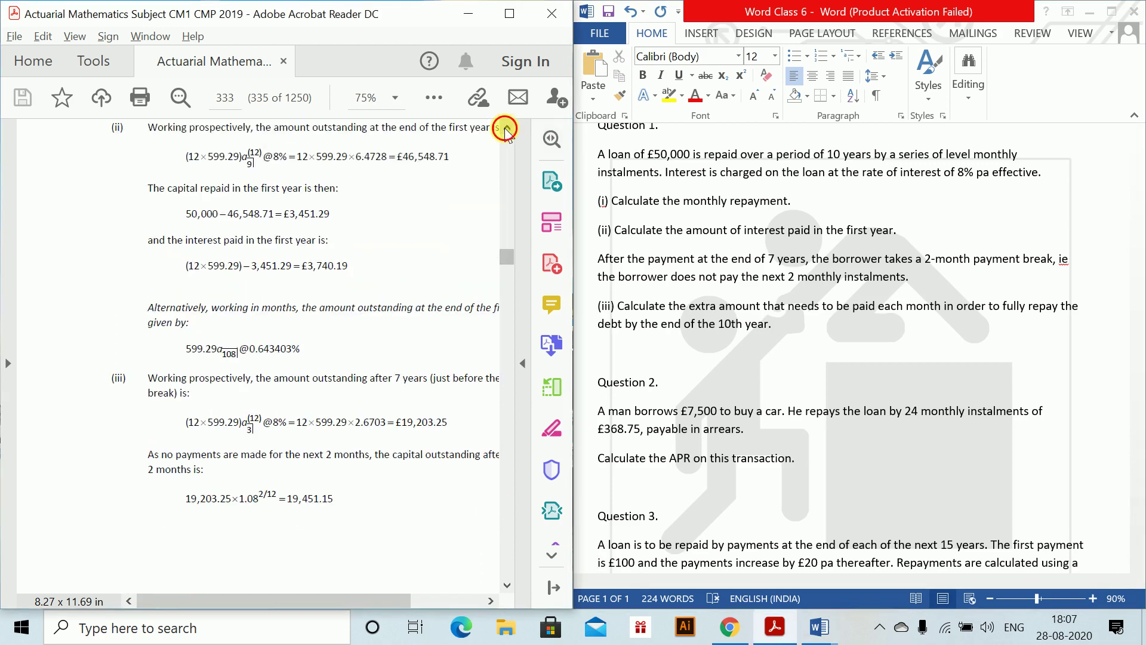
left_click_drag(506, 127, 505, 128)
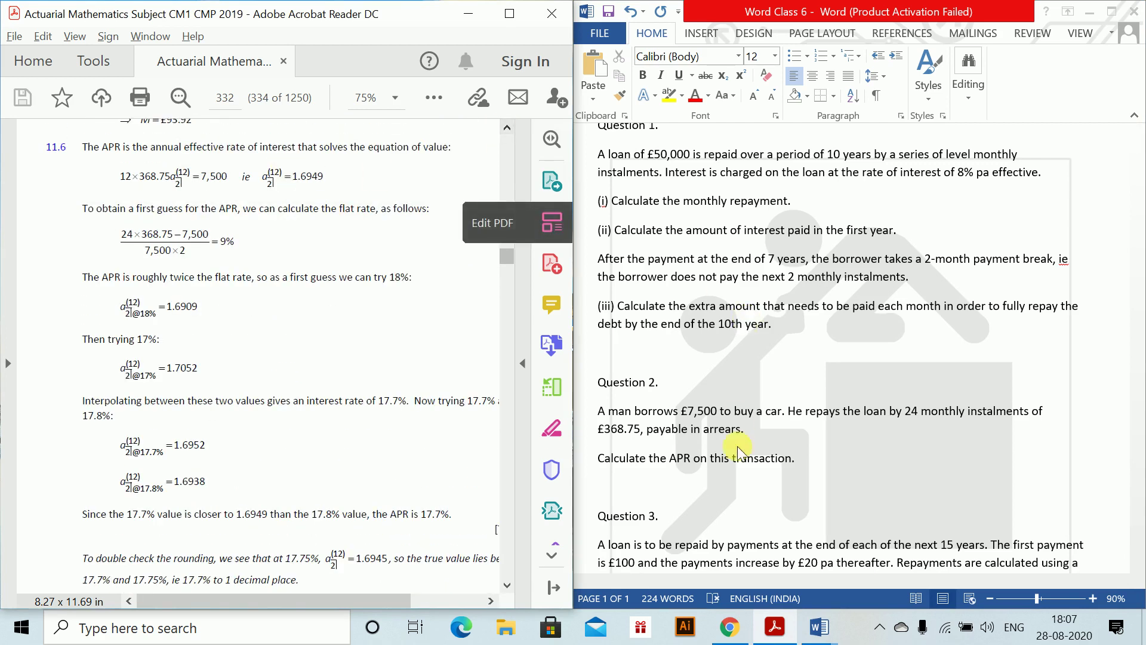
key("alt+Tab")
key("alt+Tab")
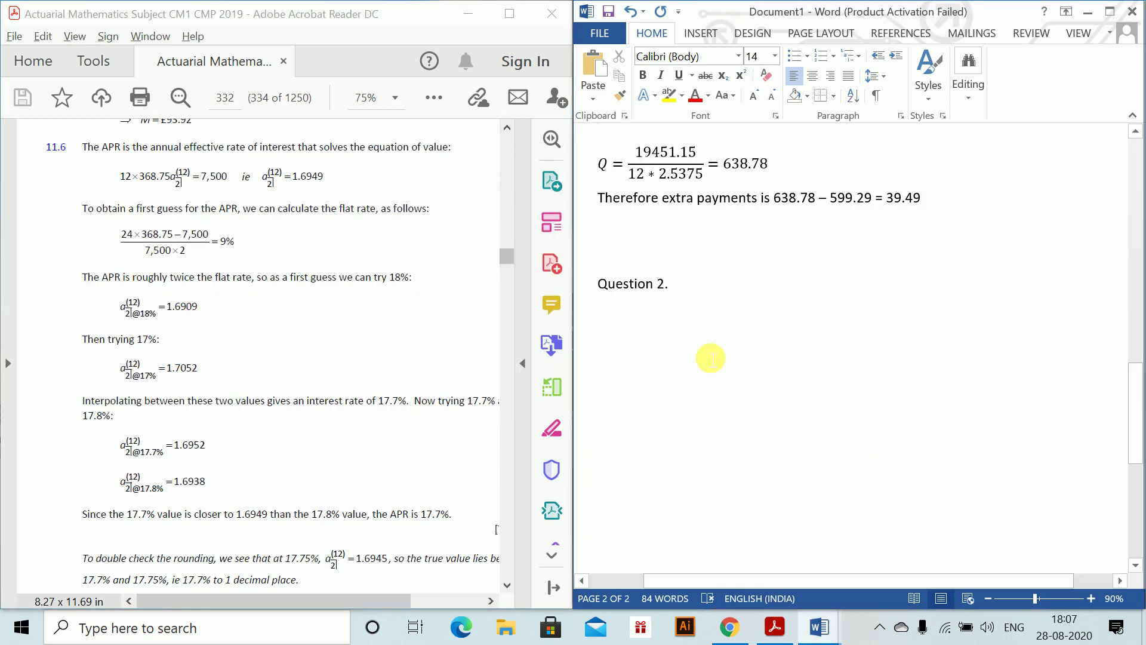
type("The APE")
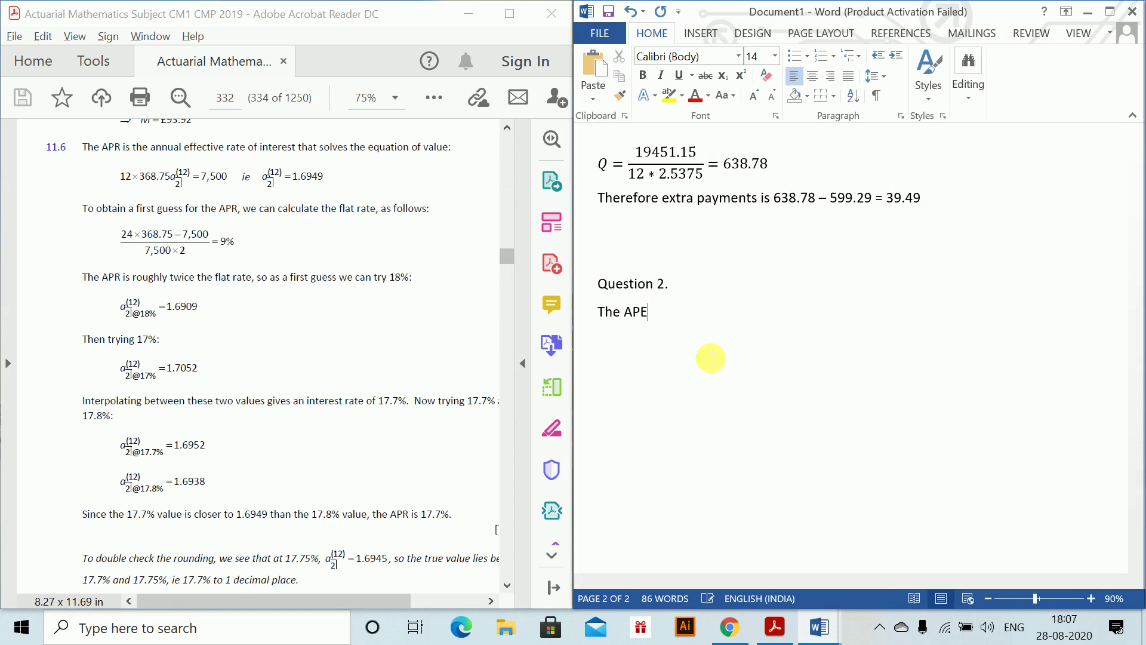
type("R")
key("BackSpace")
key("BackSpace")
key("BackSpace")
key("BackSpace")
key("BackSpace")
key("BackSpace")
key("BackSpace")
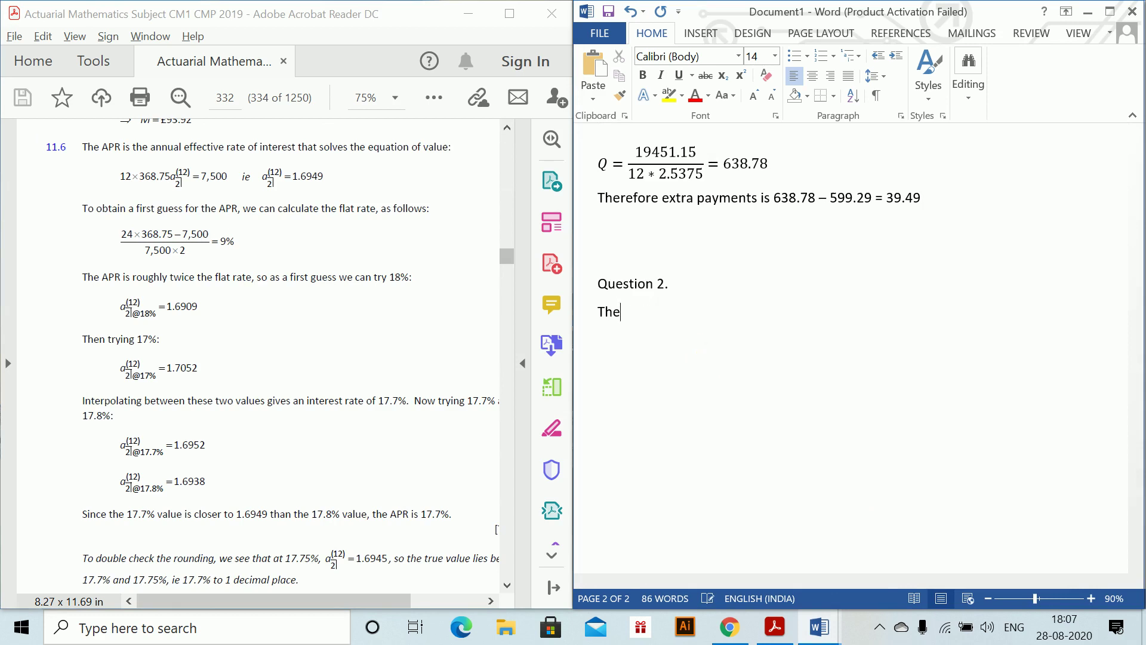
- Under Question 2, write "Let APR be i" and begin an equation below it with 12*368.75a, subscript 2|, superscript (2) and an equals sign
type("Let APR be i 12*")
key("alt+equal")
type("12*")
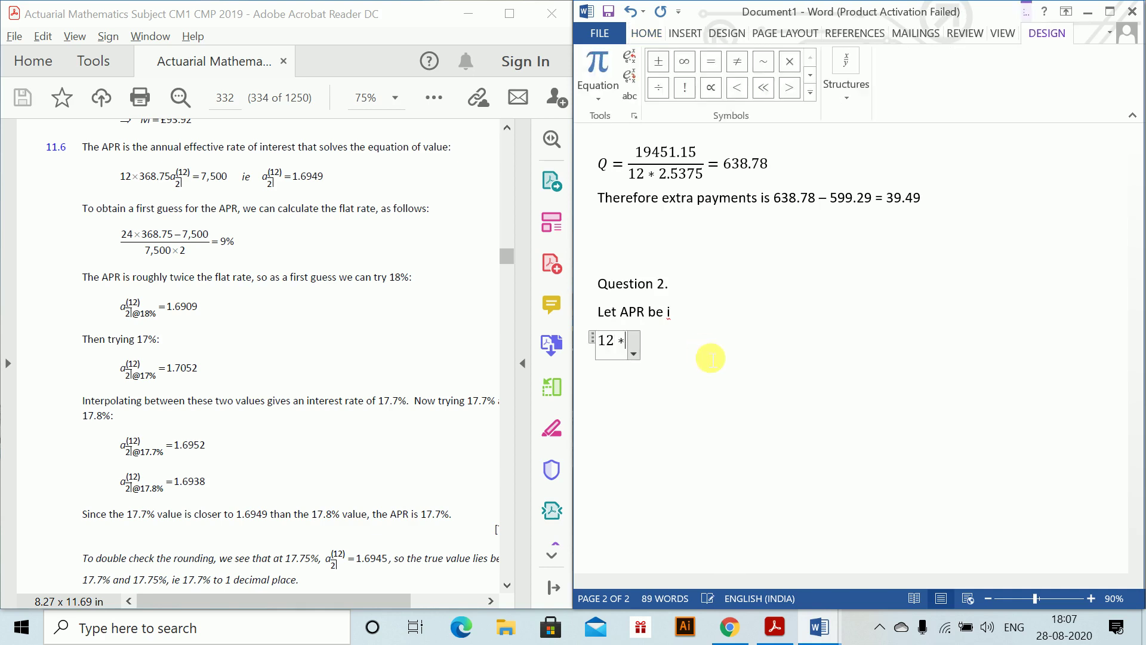
type("368")
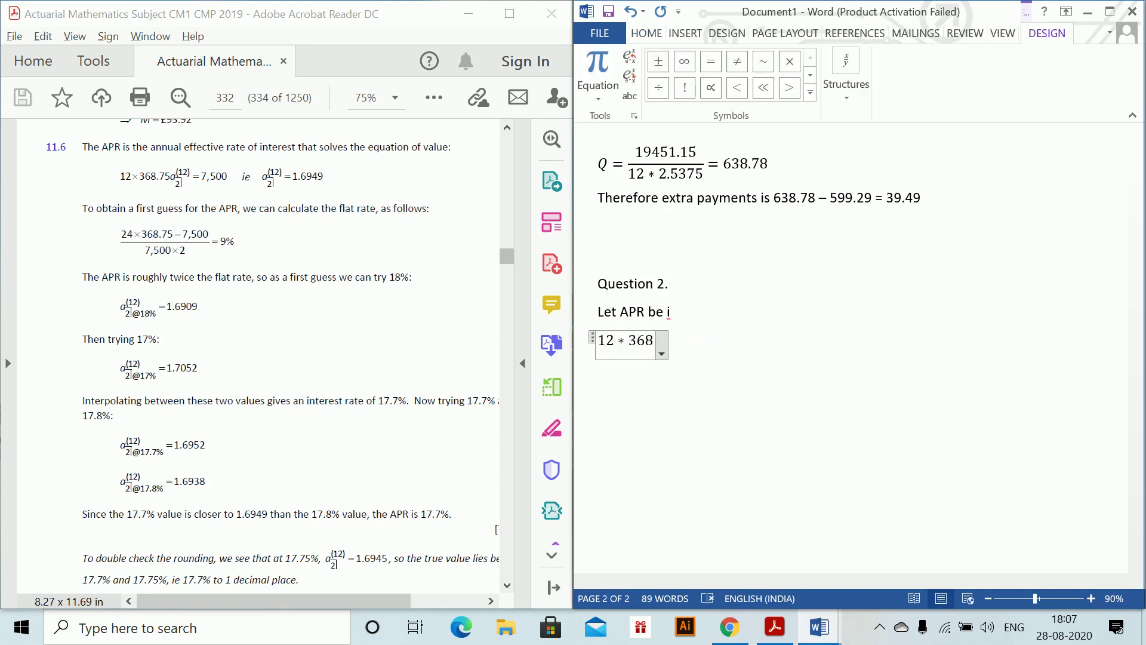
type(".75")
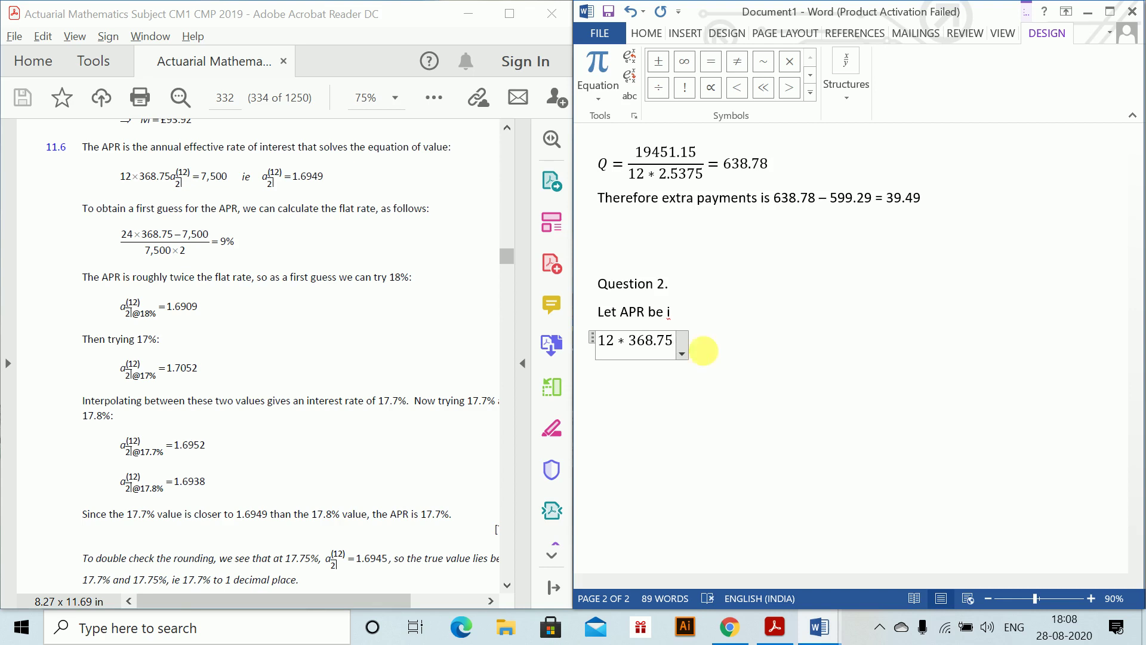
type("a")
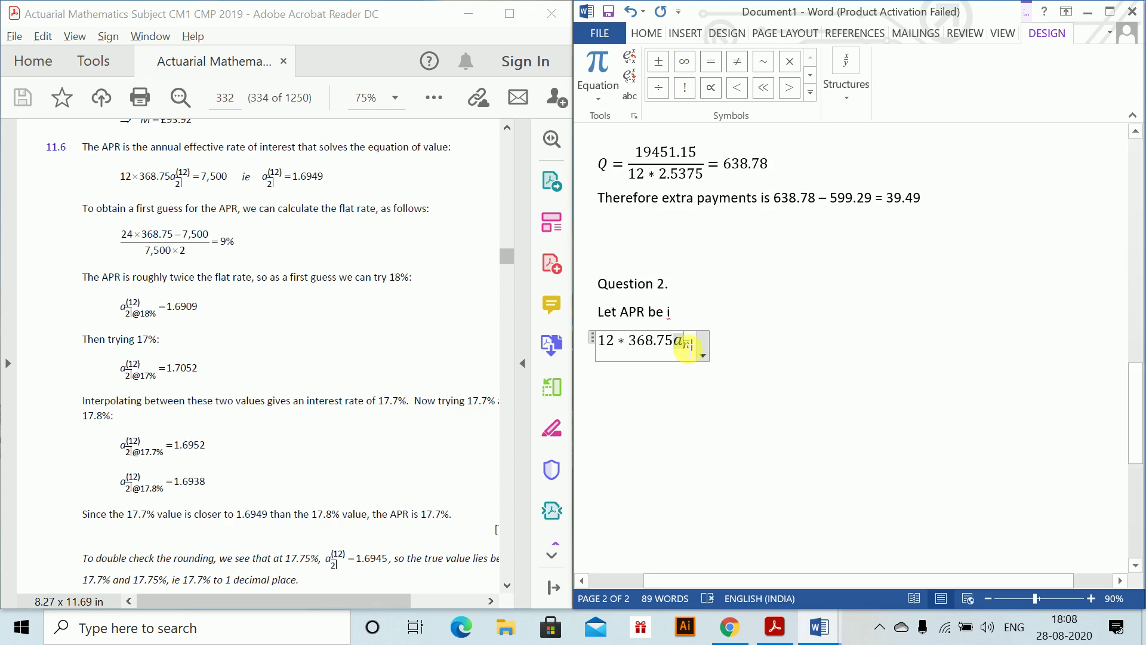
type("_ 2")
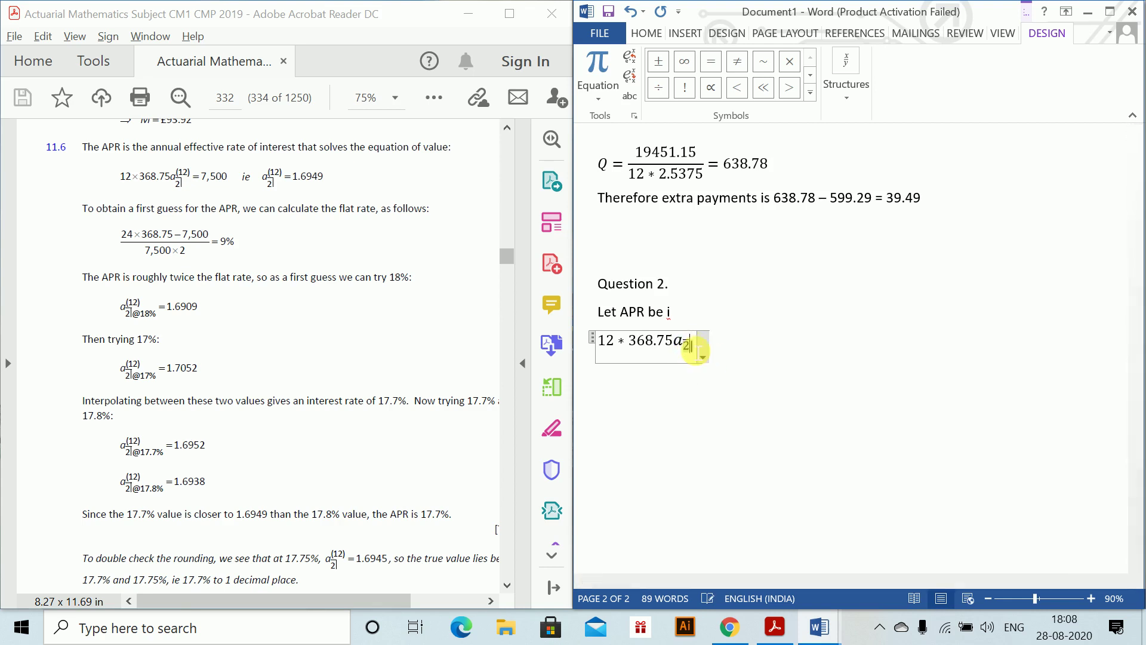
key("Right")
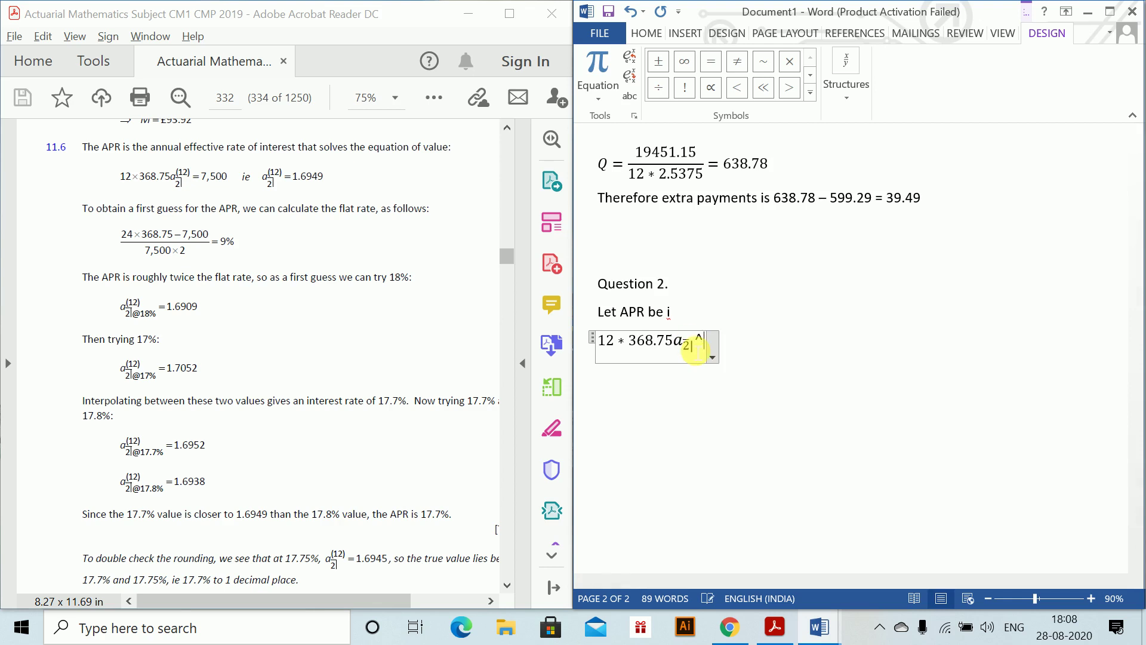
type("^((2)) ")
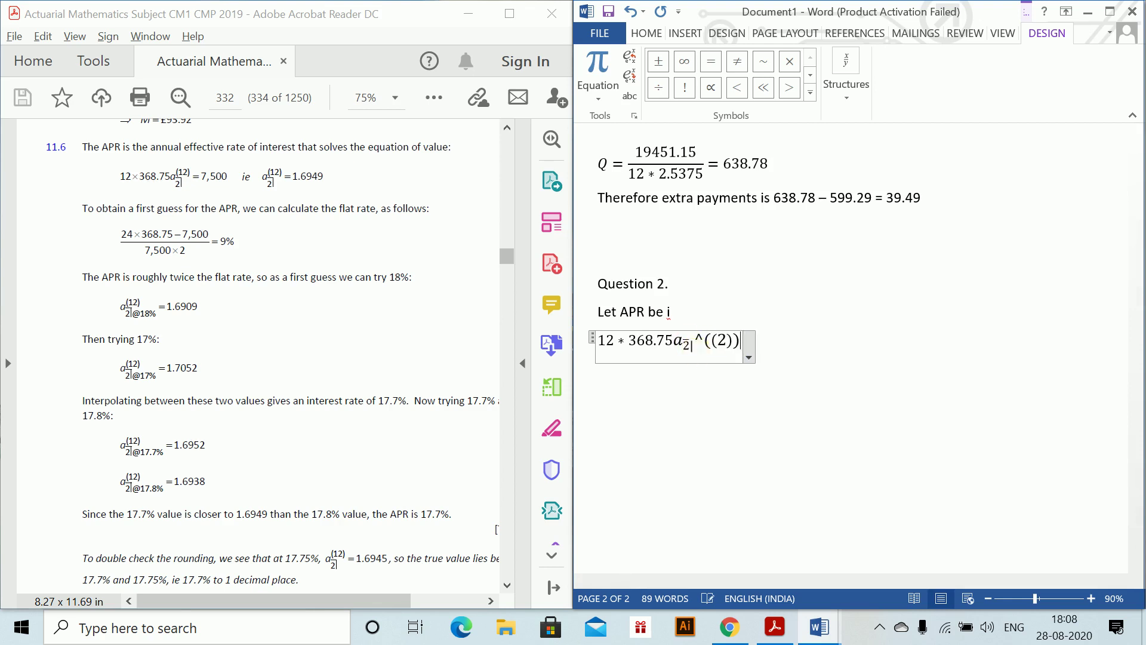
type("=")
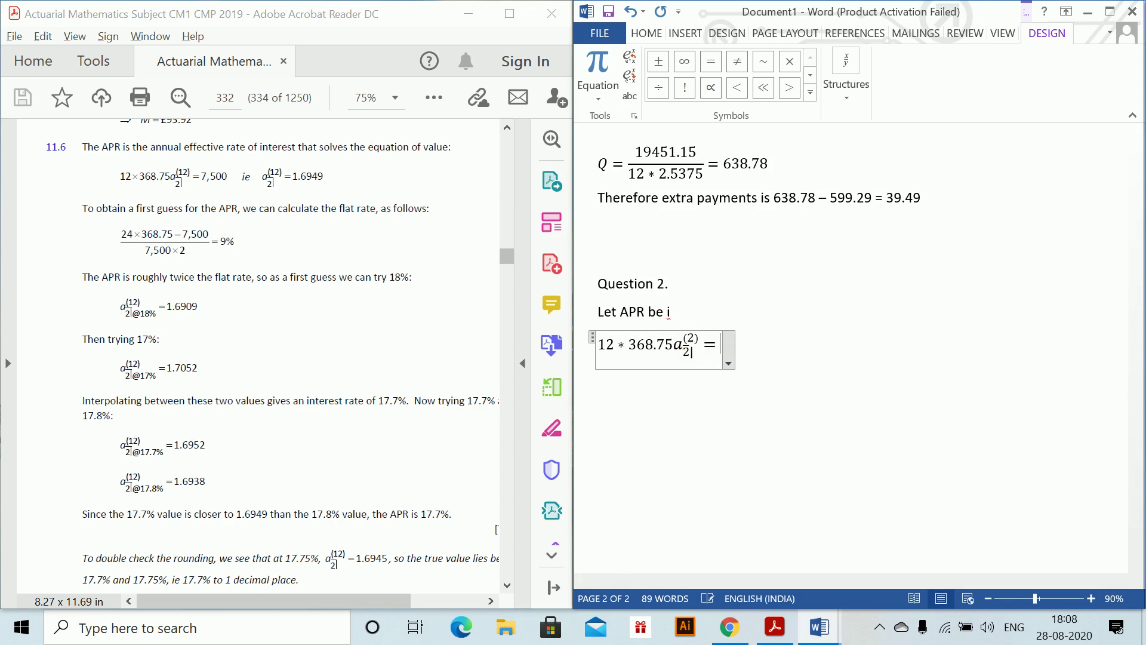
- Correct the annuity's superscript to (12) and complete the equation's right-hand side with 7500
left_click(688, 338)
type("1")
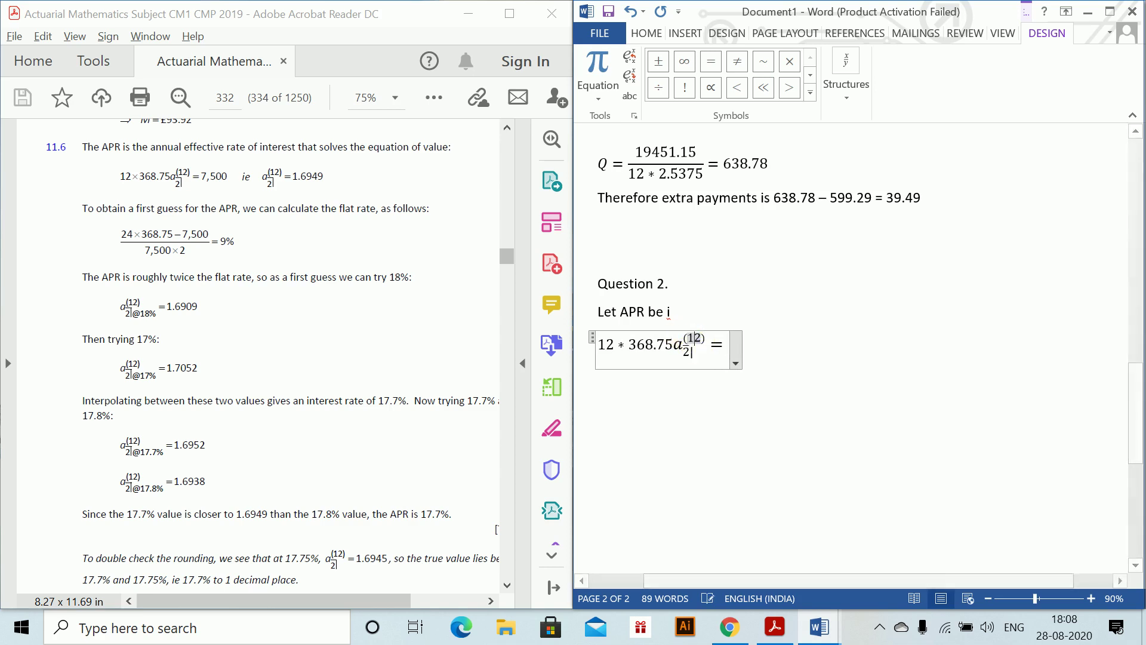
left_click(723, 344)
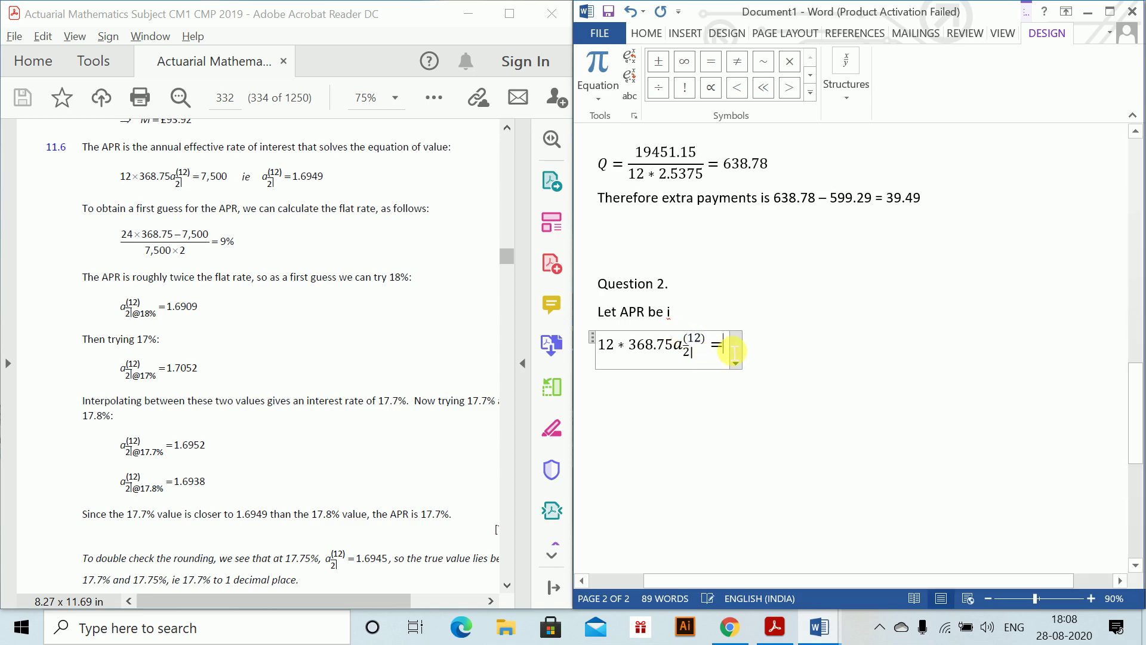
type("7500")
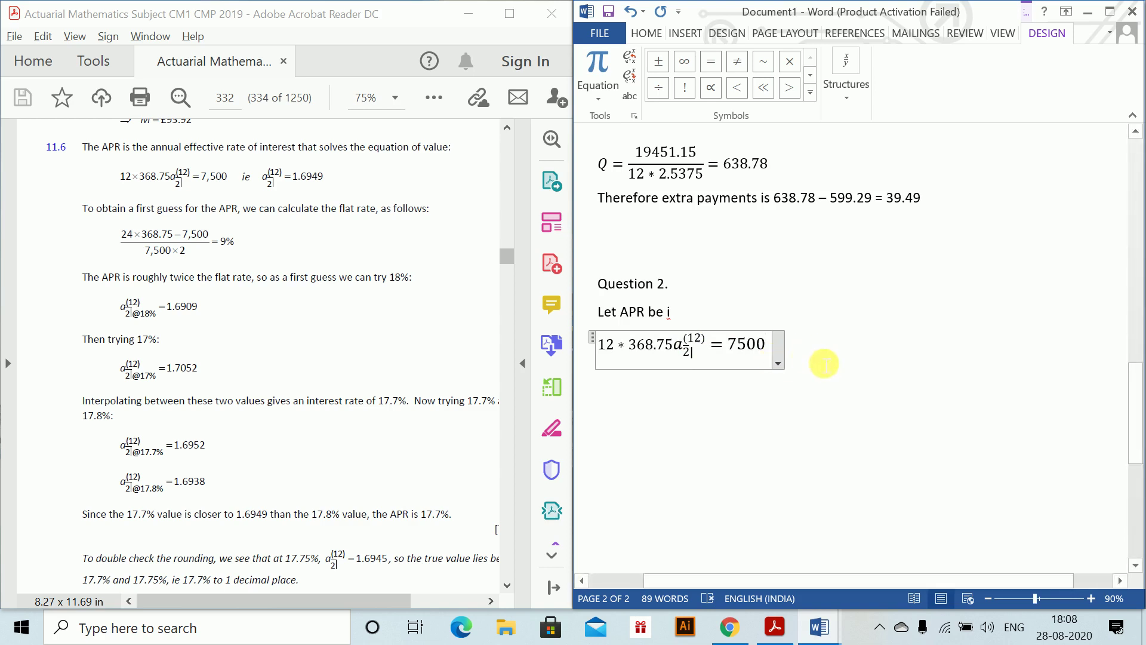
- Add a new equation below, reusing a copy of the annuity term with subscript 2| and superscript (12), and set it equal to 1.6949
key("Return")
key("alt+equal")
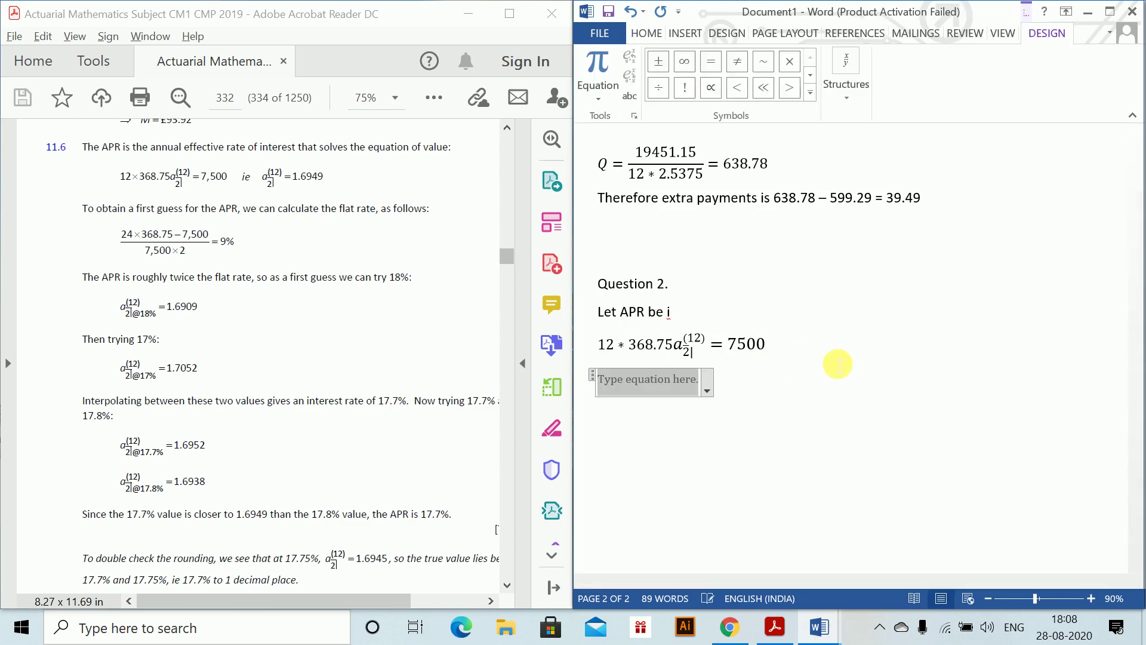
double_click(682, 345)
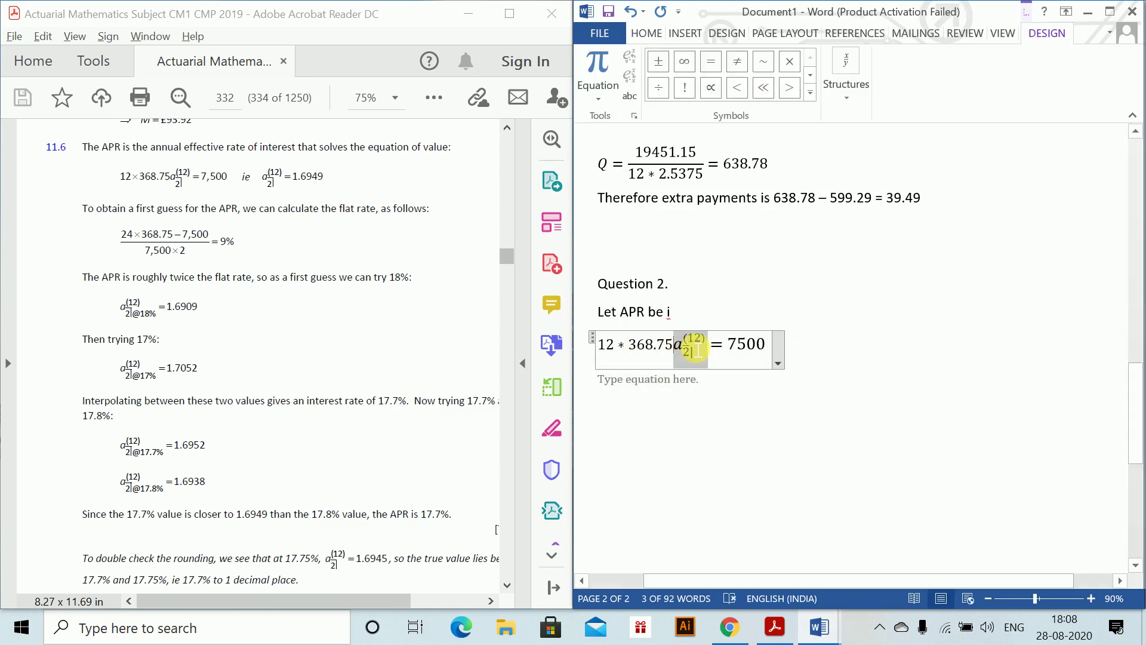
key("ctrl+c")
left_click(601, 378)
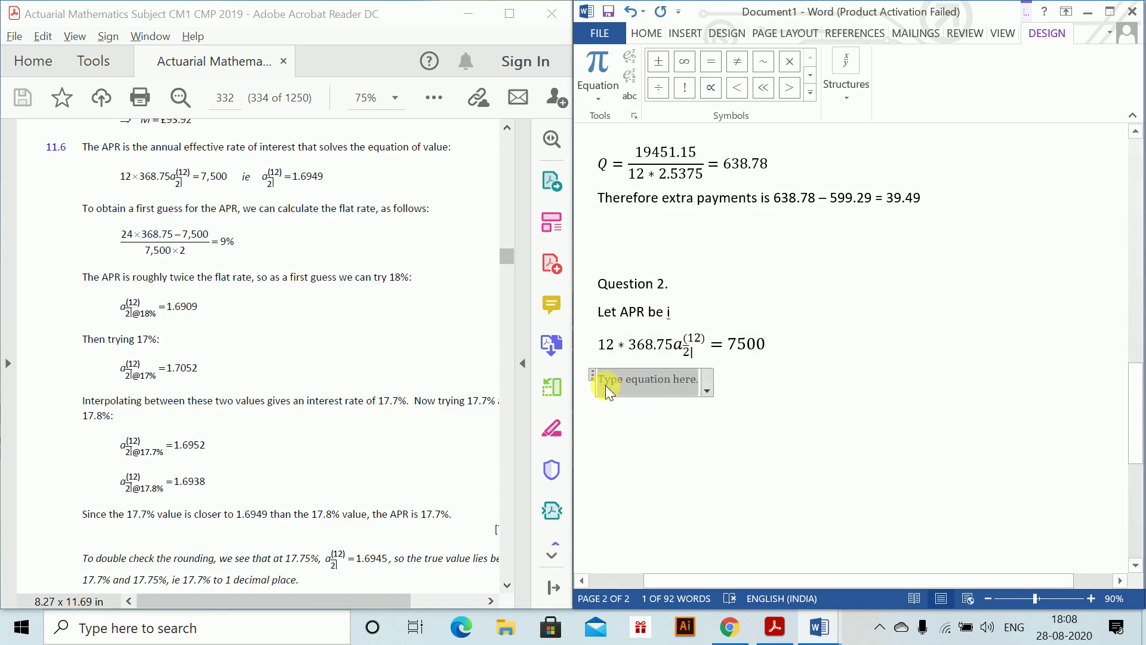
key("ctrl+v")
type("=")
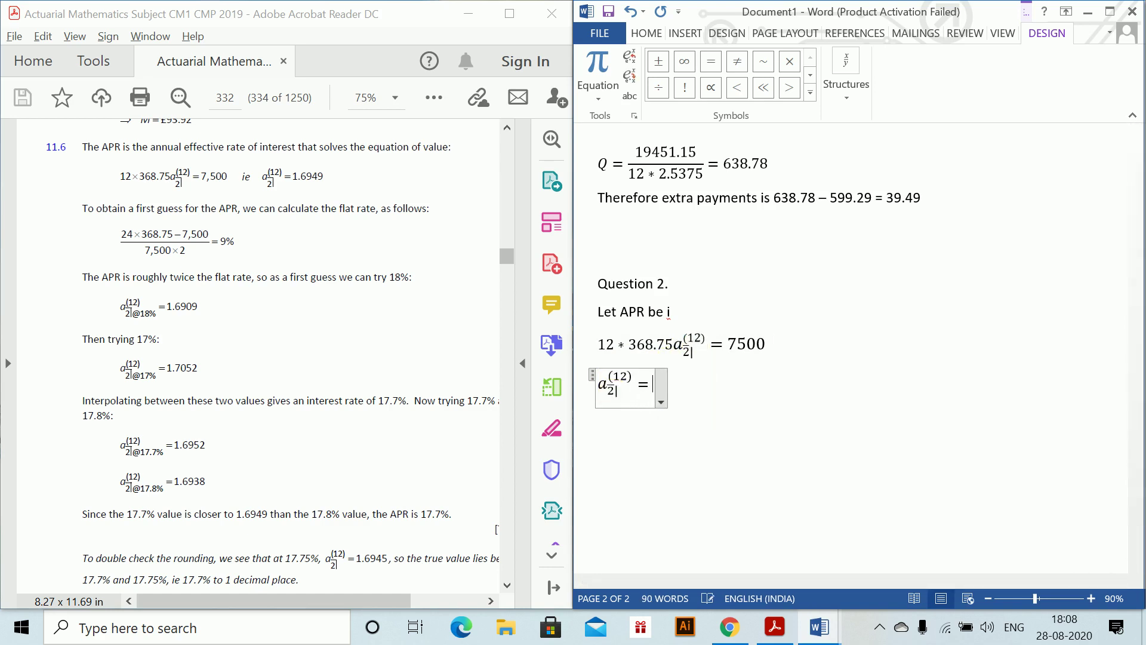
type(" 1.69")
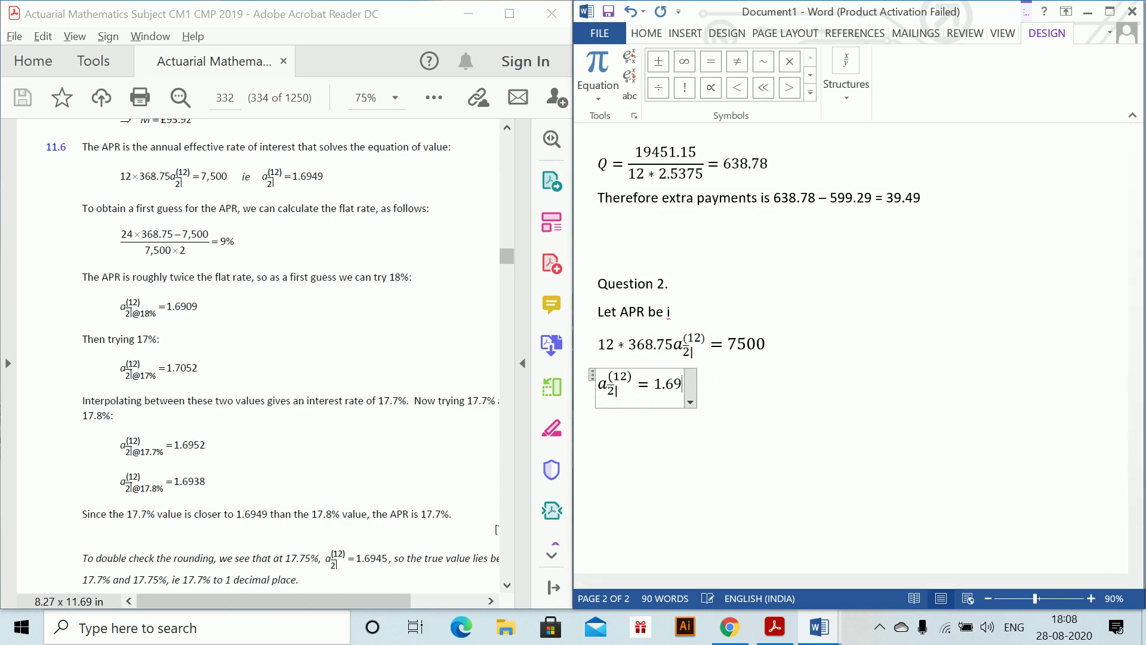
type("49")
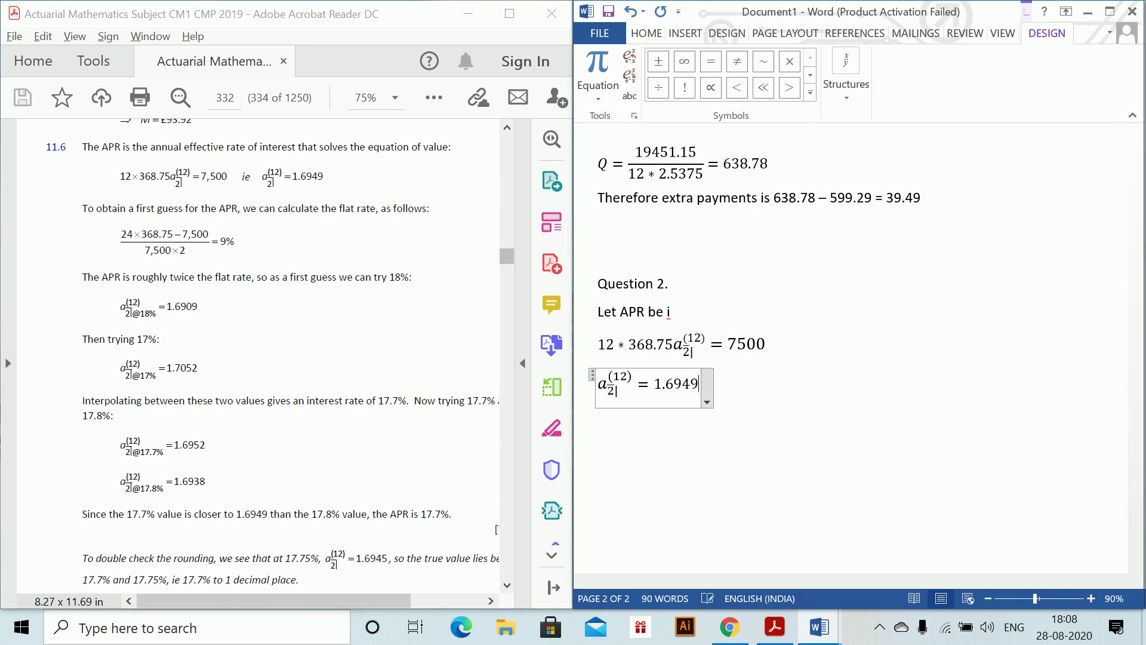
left_click(812, 389)
- Below the equations, write "By interpolation using calculator" and put the answer 17.7% on the following line
key("Return")
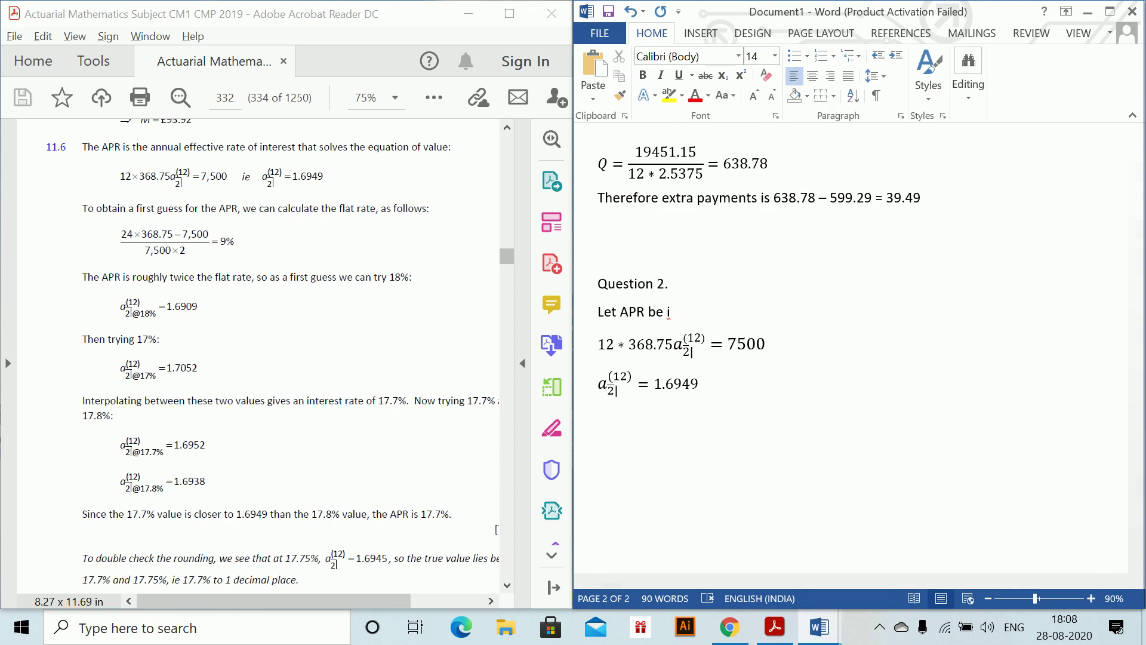
type("Tp")
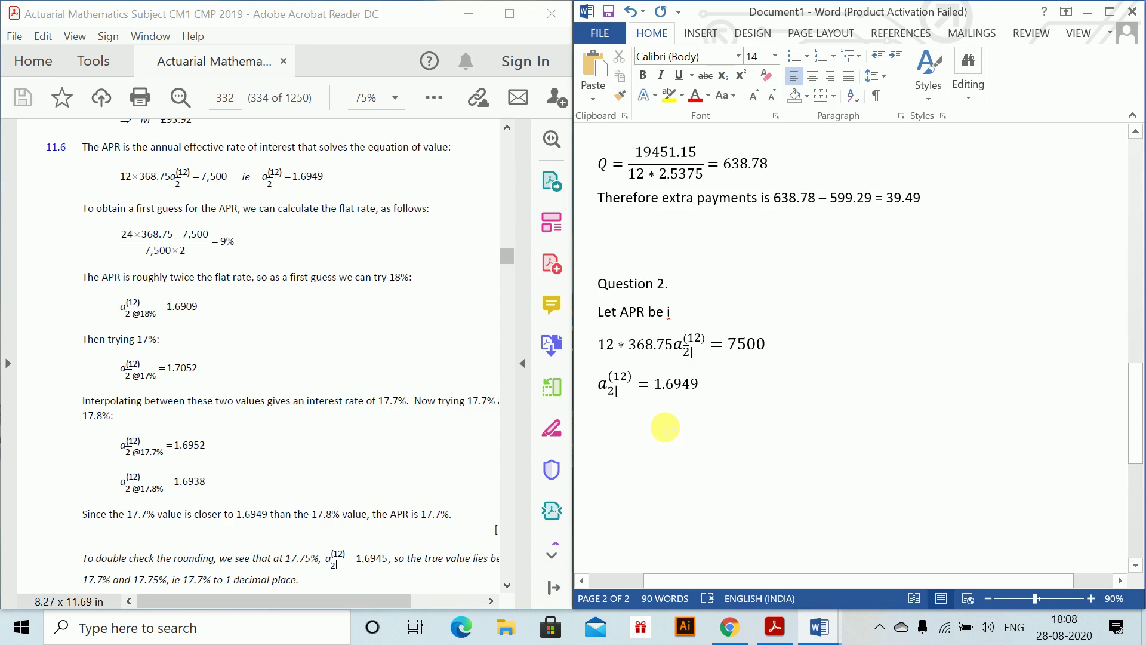
type("By inet")
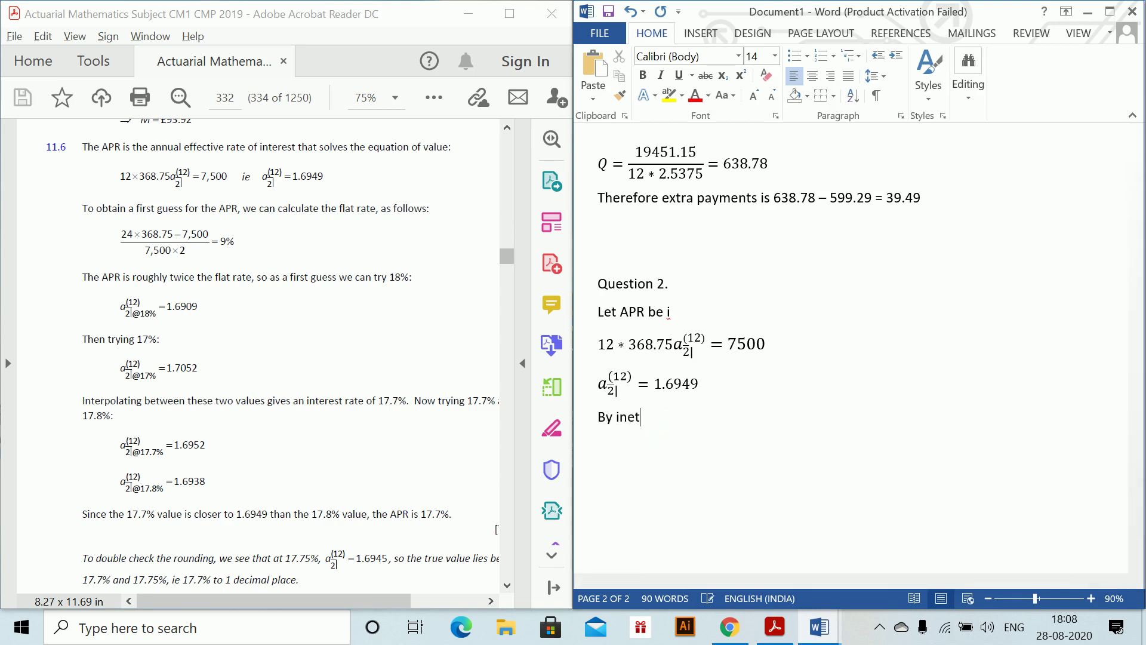
type("terpolation  using calculator")
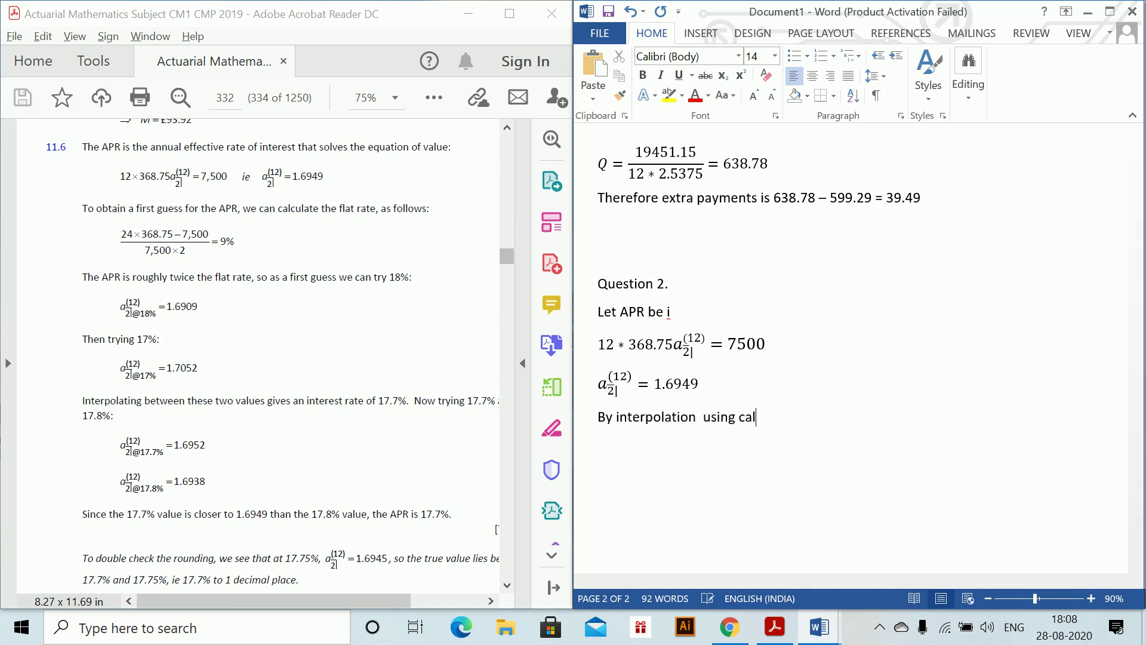
key("Return")
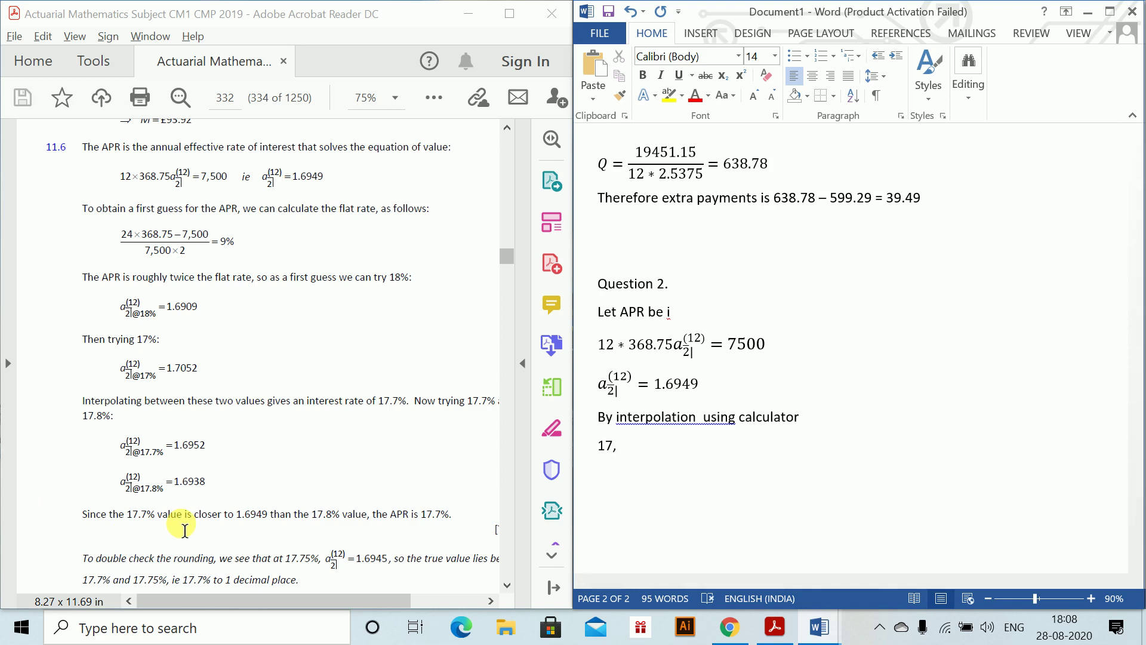
type("17.7%")
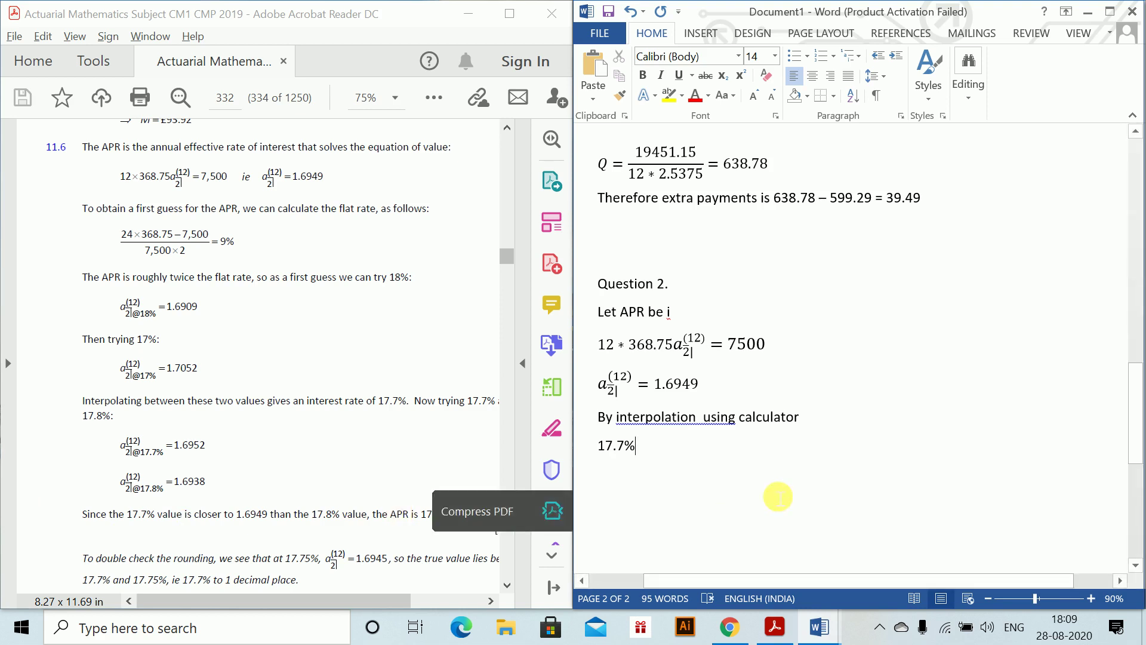
- Start a new page after the 17.7% answer and add the heading "Question 3." with a new line after it
key("Return")
key("Return")
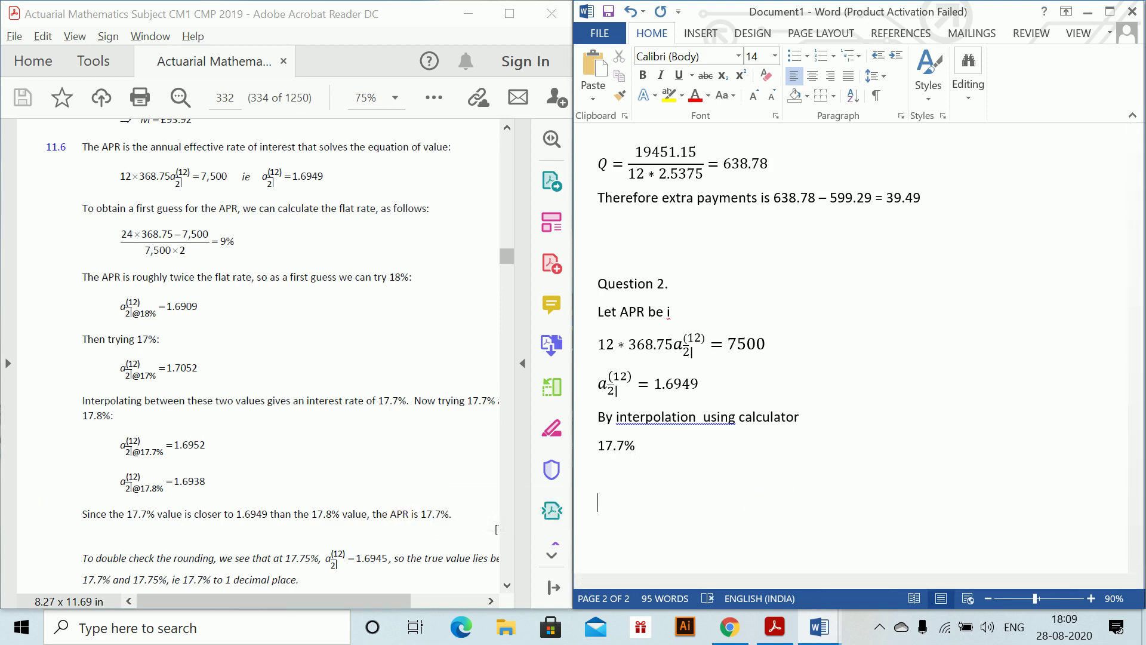
type("Q")
key("BackSpace")
key("BackSpace")
key("ctrl+Return")
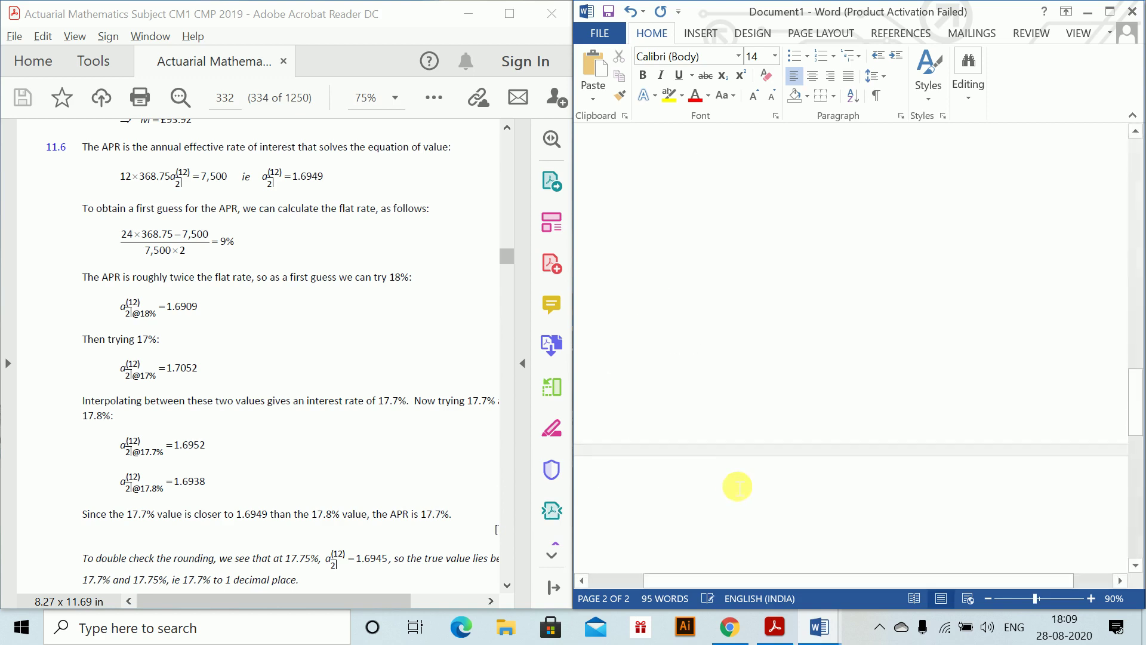
type("Question 3.")
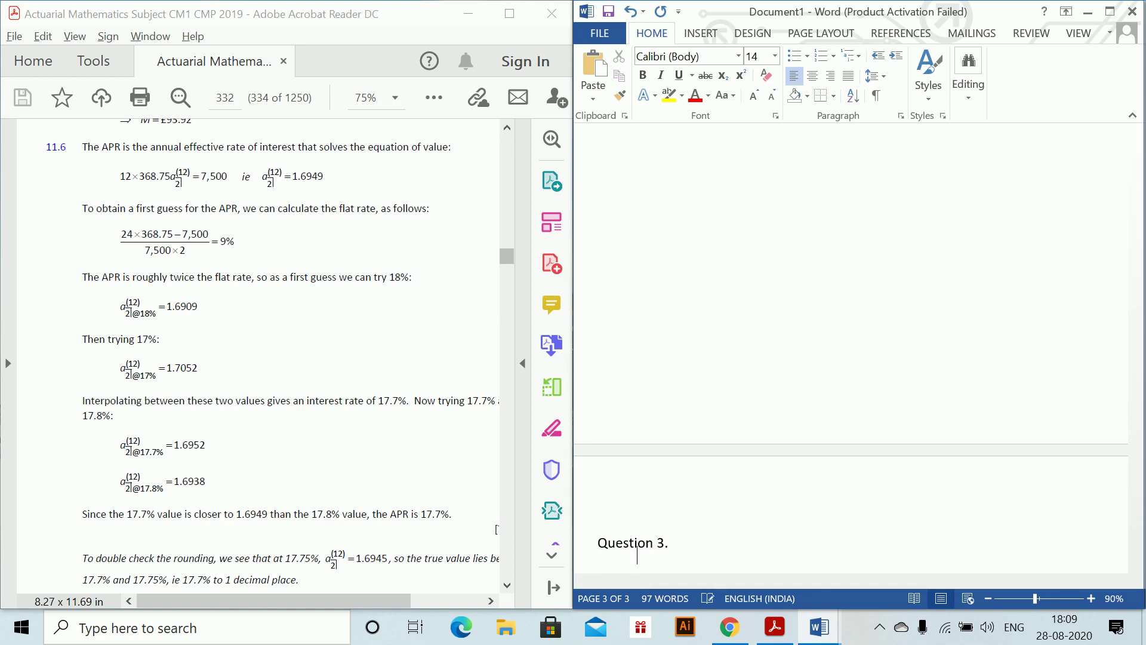
scroll(929, 474, "down", 1)
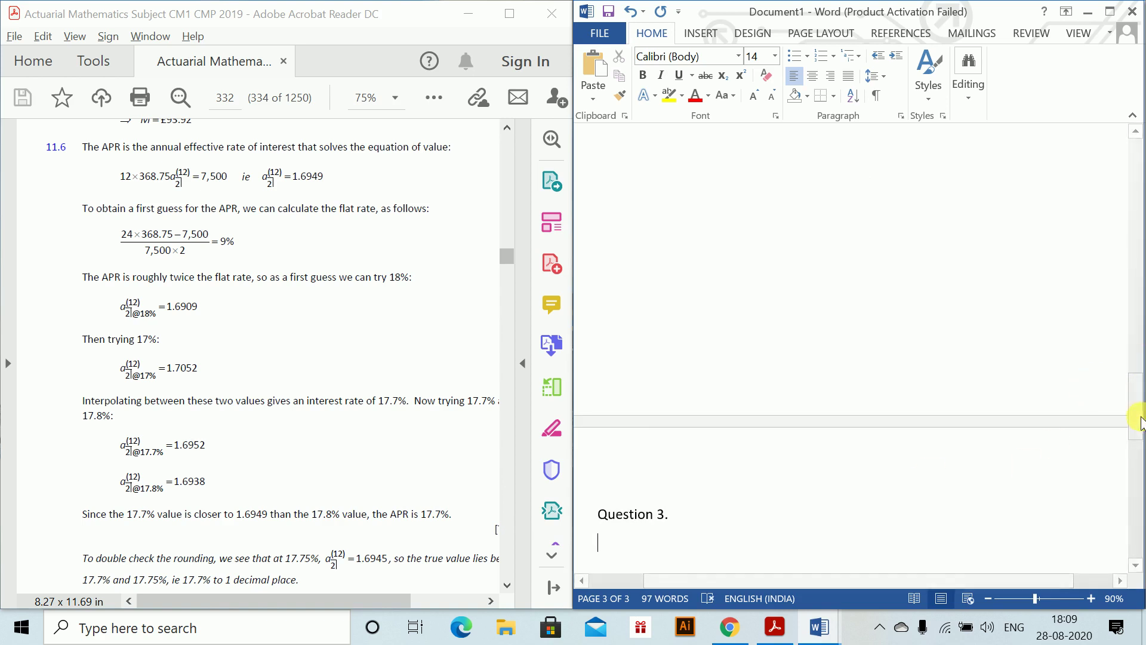
left_click_drag(1138, 421, 1138, 495)
scroll(1140, 477, "up", 3)
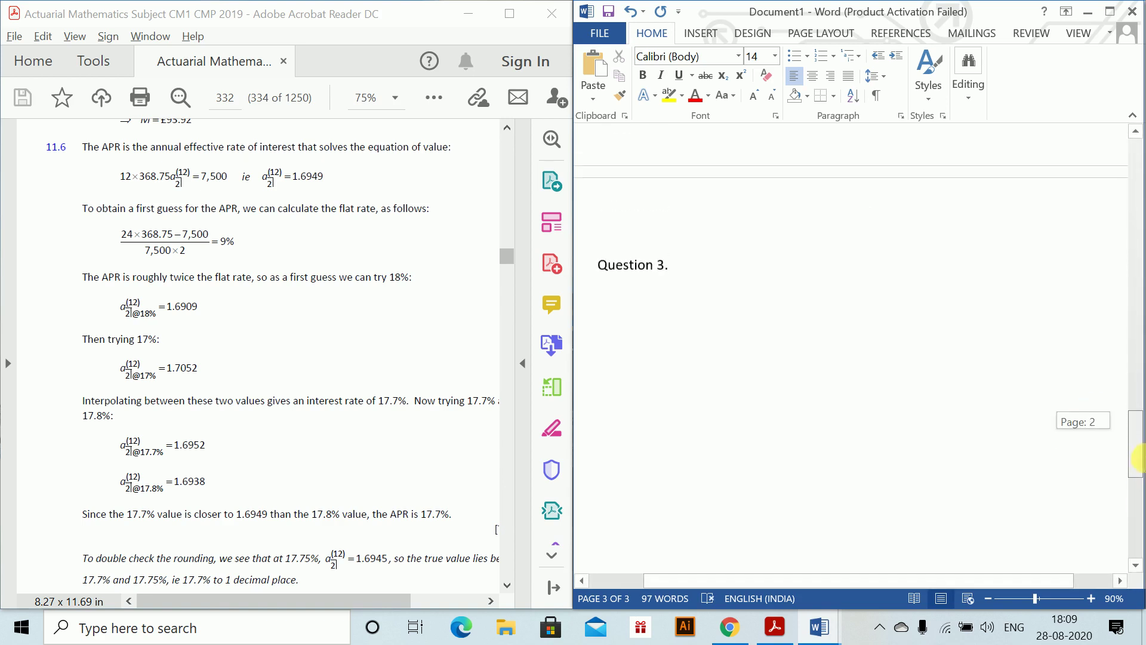
- Switch to the Word Class 6 document and read Question 3 about the loan with increasing annual payments
key("alt+Tab")
key("alt+Tab")
key("Tab")
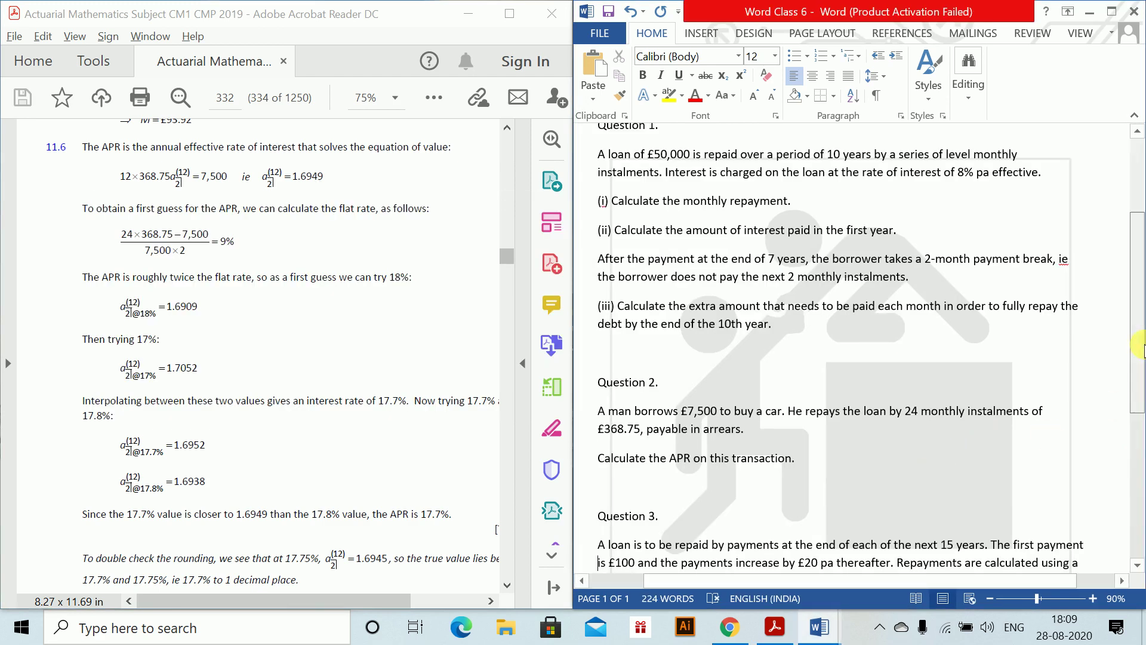
left_click_drag(1141, 358, 1140, 475)
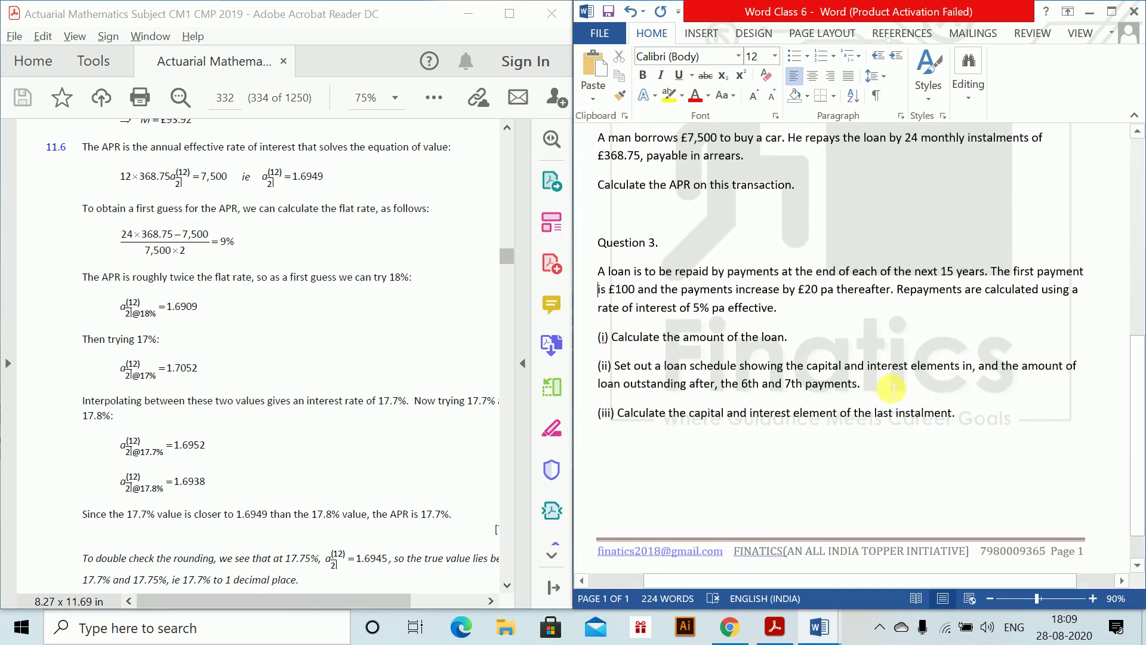
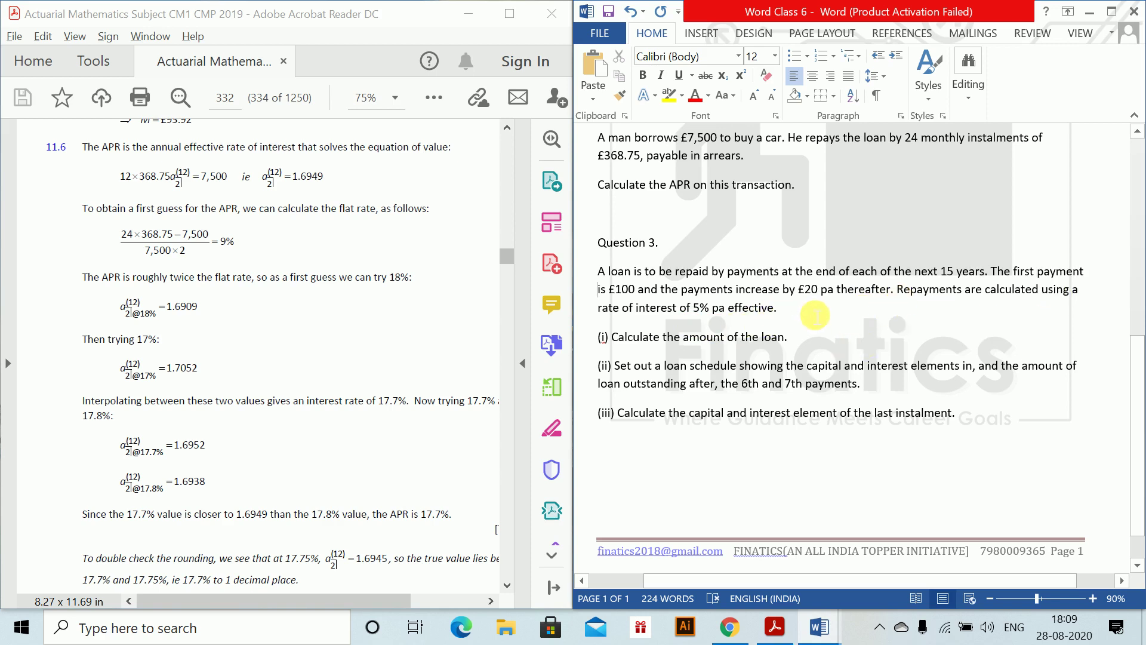
- Switch to the CM1 PDF in Acrobat Reader and go forward to solution 11.8 on the loan amount and schedule
left_click(436, 456)
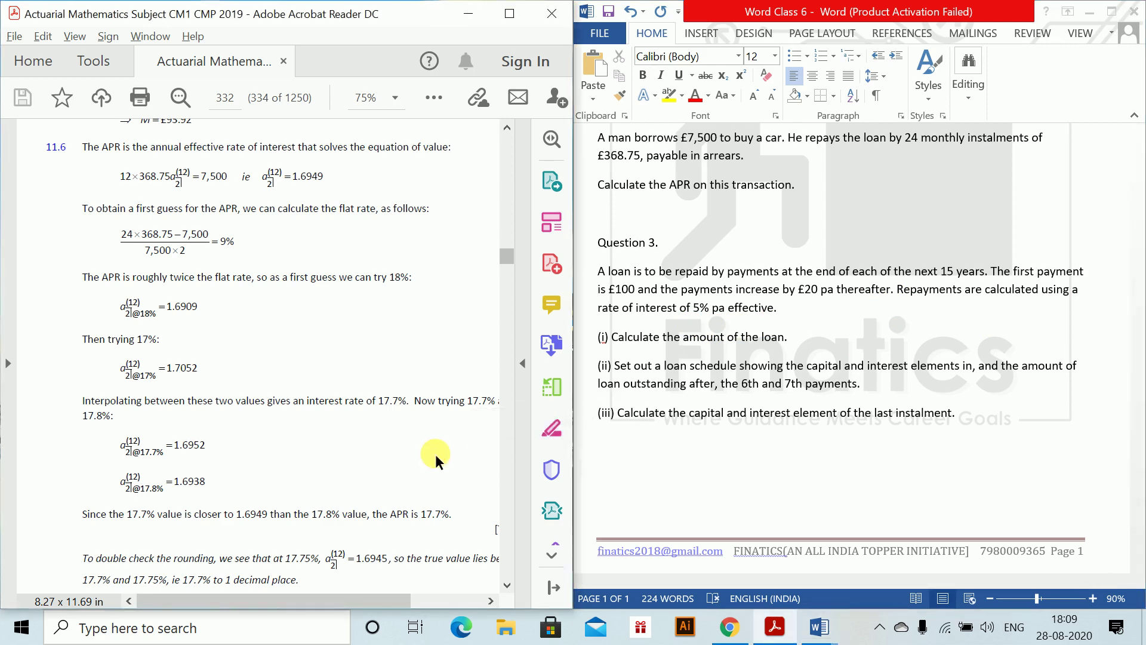
left_click(506, 585)
left_click(506, 586)
left_click(506, 585)
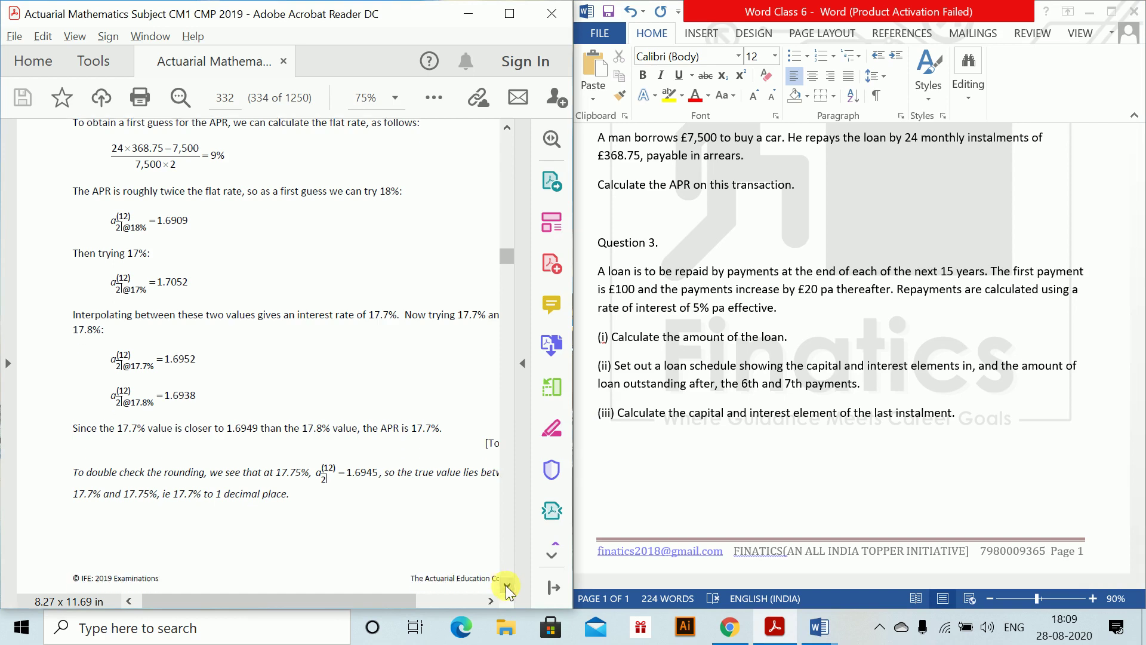
left_click(506, 586)
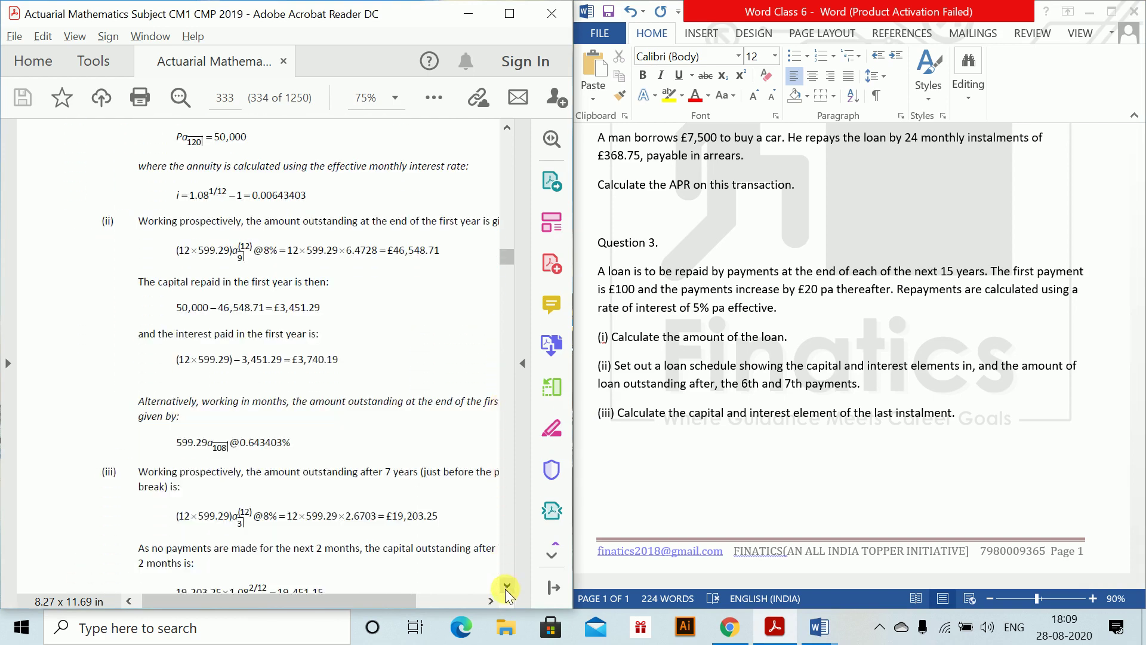
left_click(505, 589)
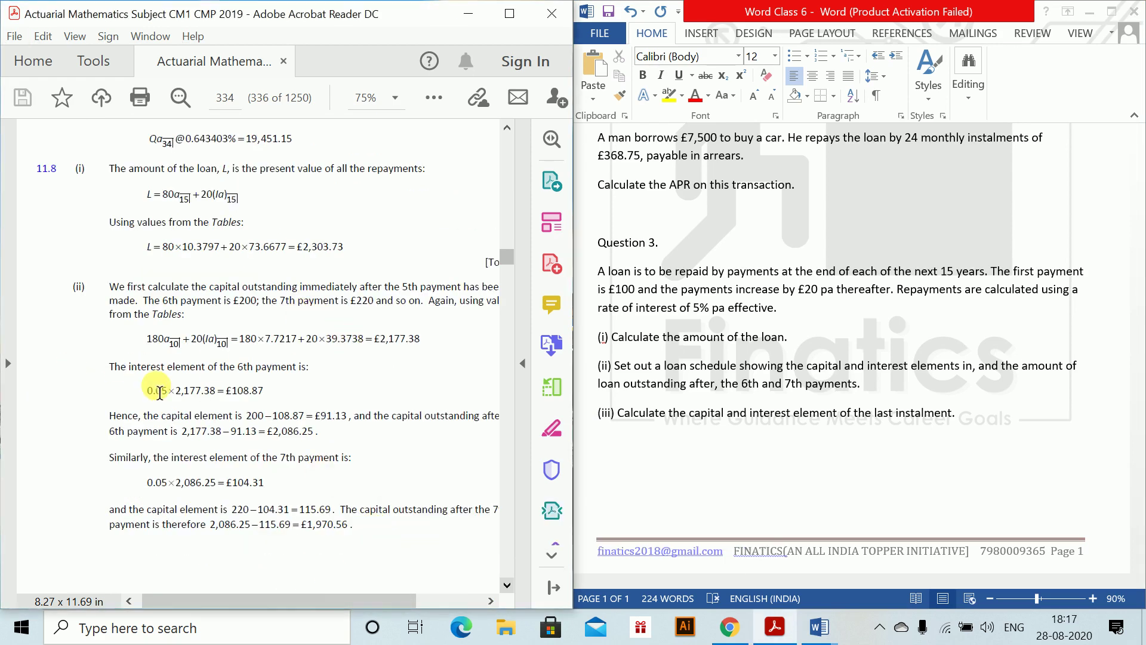
- Switch to Document1 in Word and add the part label "(i)" under the Question 3 heading
key("ctrl+e")
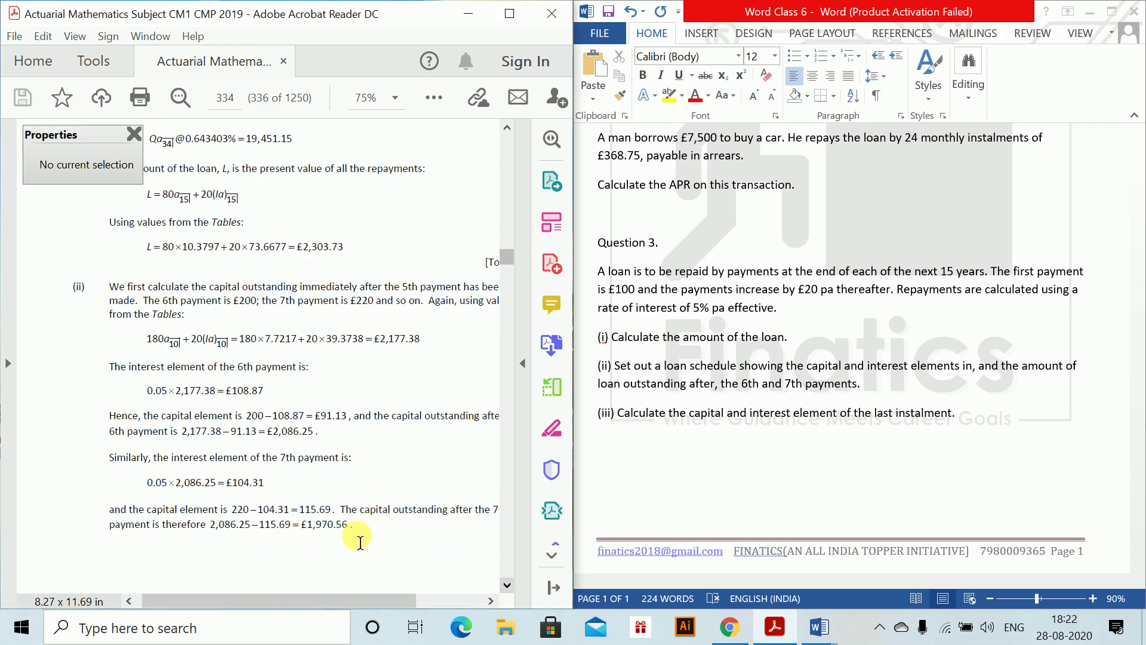
key("alt+Tab")
key("Tab")
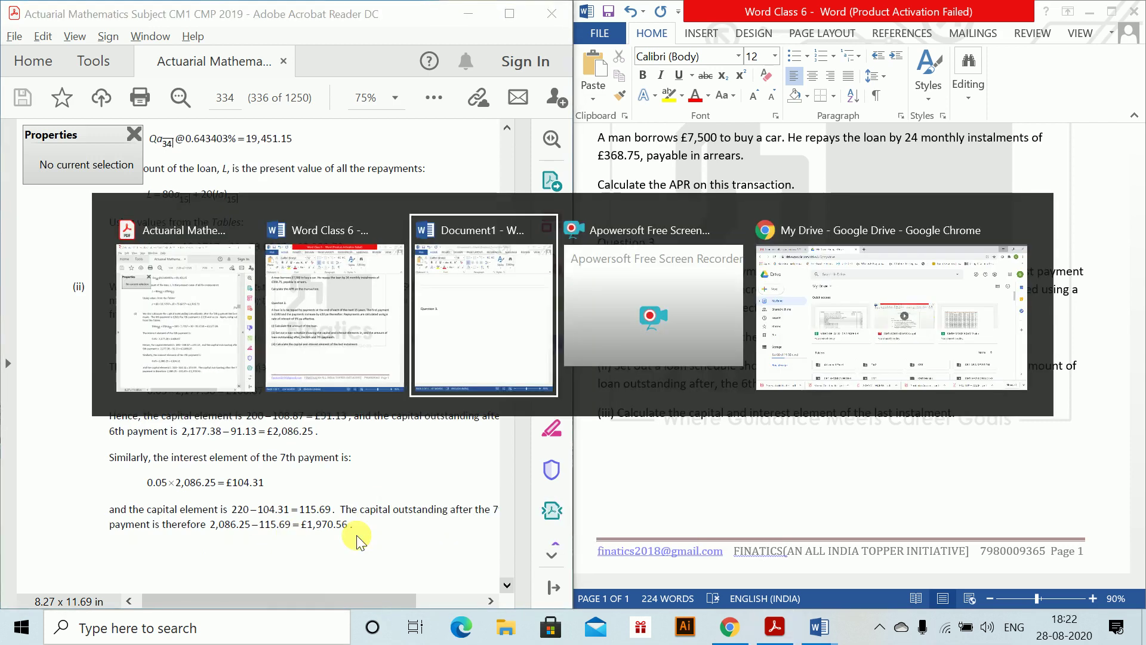
type("(i")
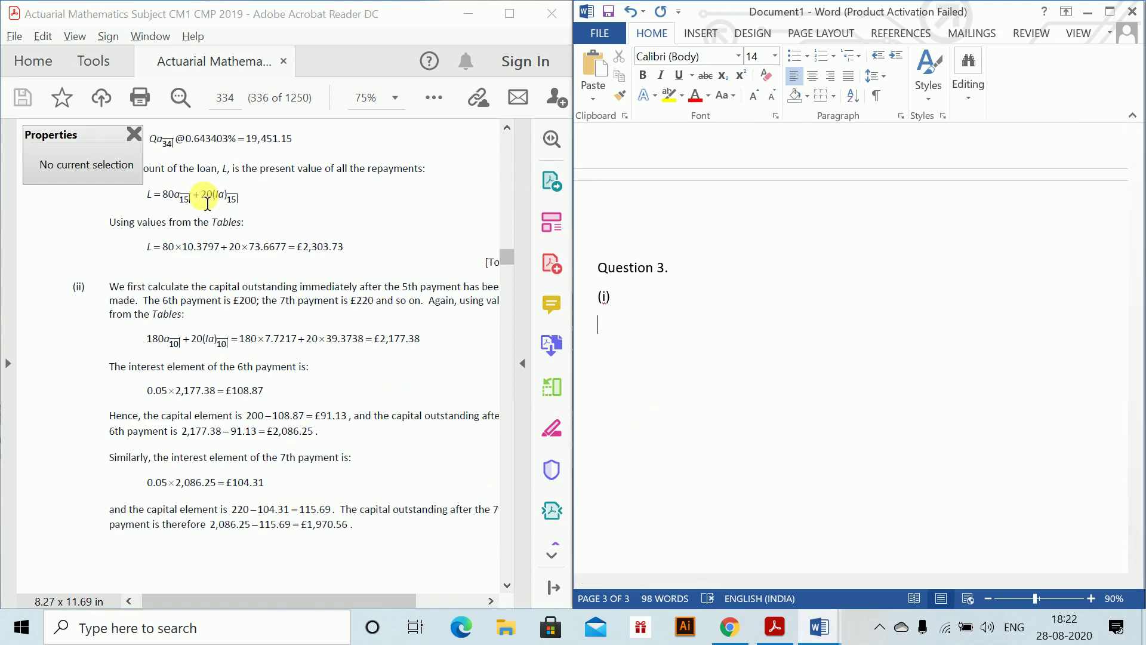
- Dismiss the Properties bar covering the PDF and write "Let L be the amount of loan" on the line below (i) in Document1
left_click(135, 134)
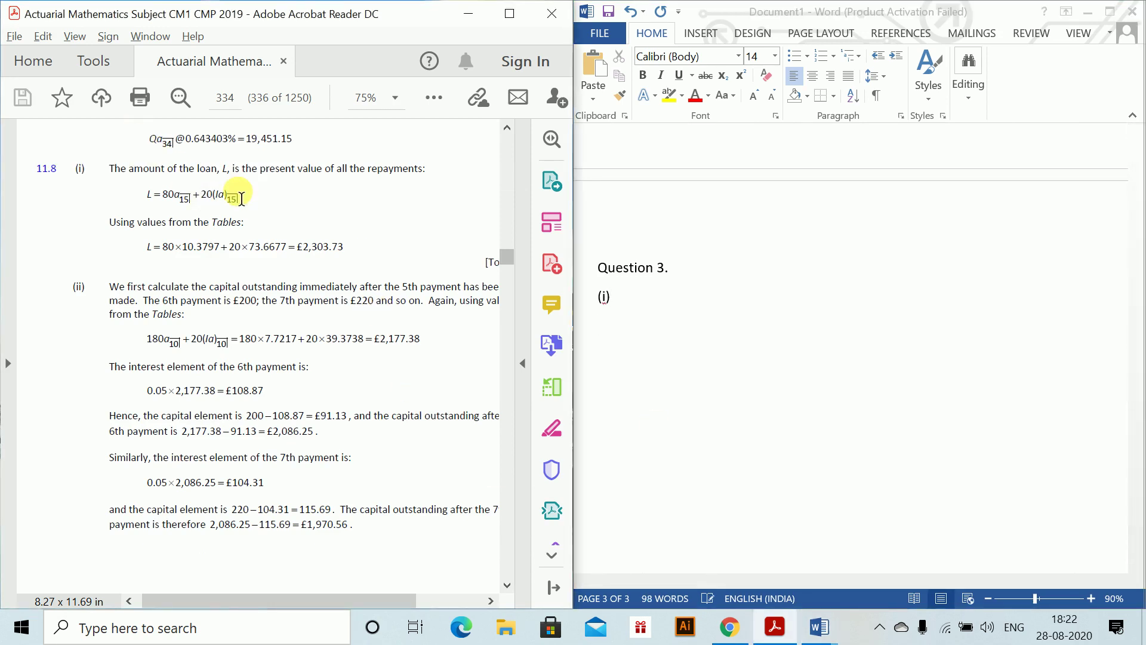
left_click(640, 304)
key("Return")
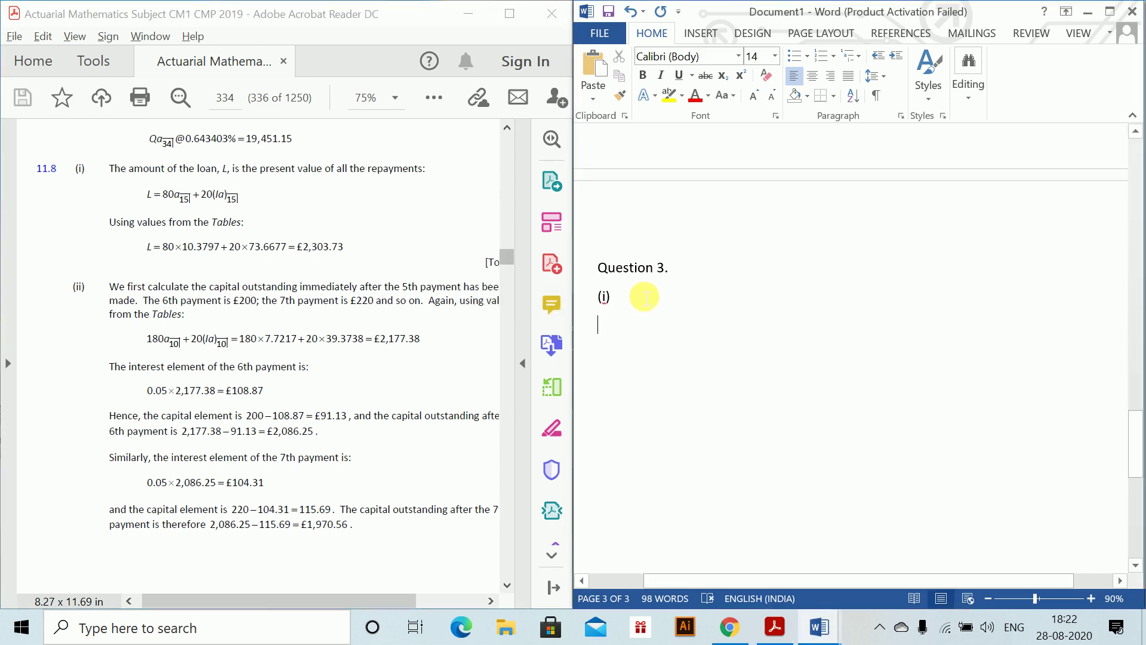
type("Let L ")
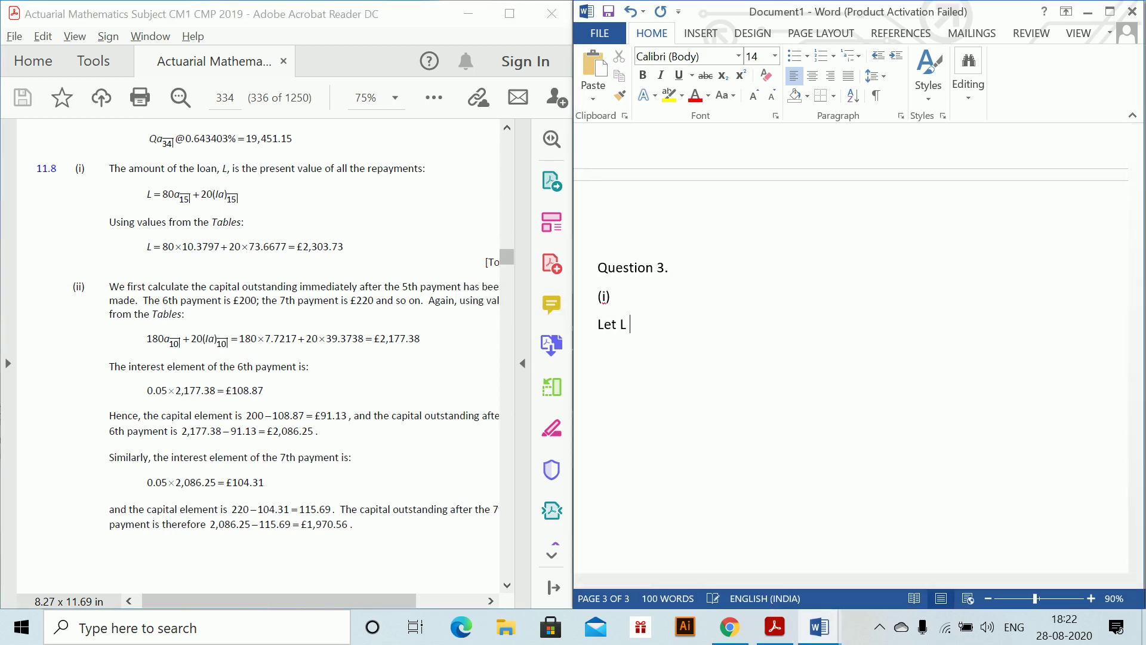
type("be the amount of loan")
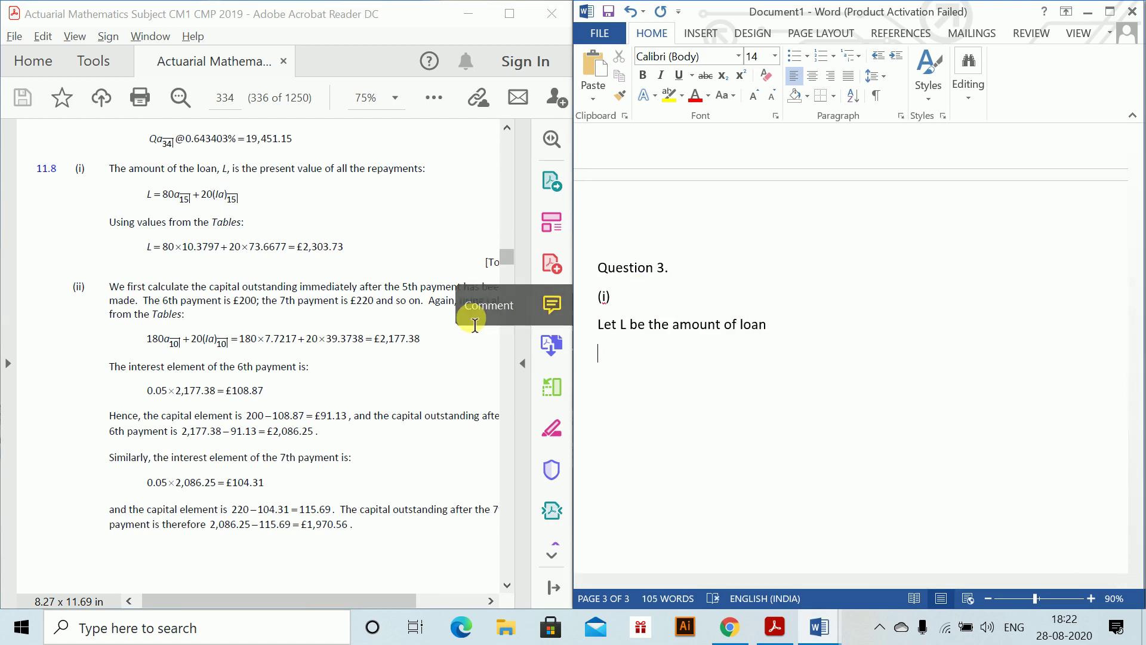
- Start a new equation below the sentence with L = 80 a, giving the a an overlined 15| subscript
key("alt+equal")
type("L=")
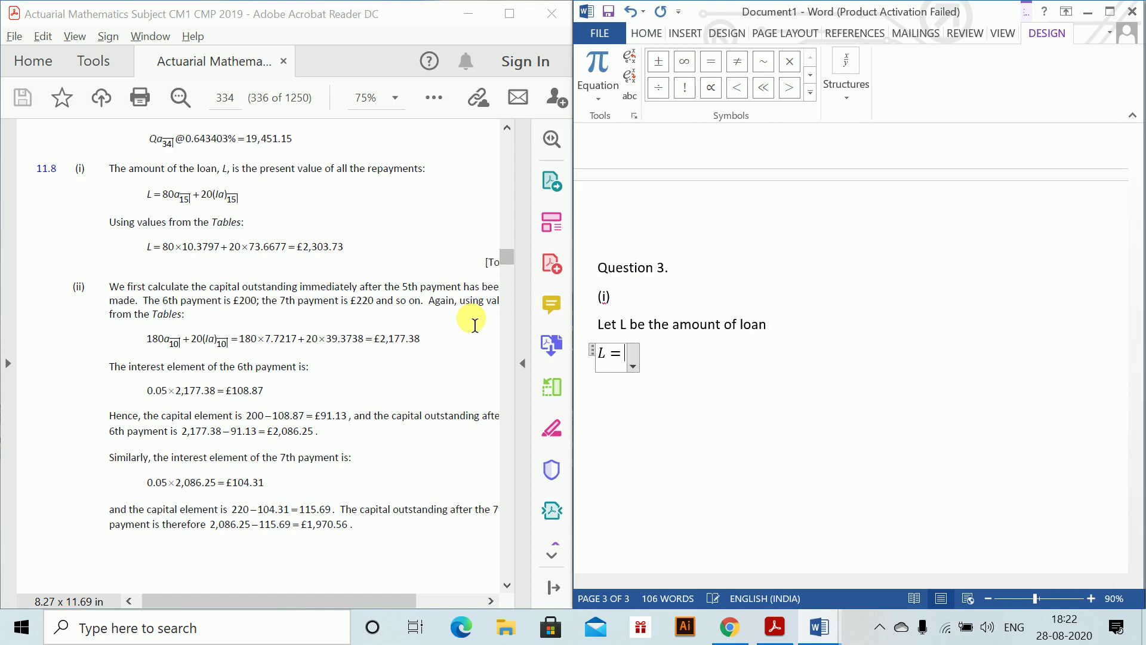
type("80")
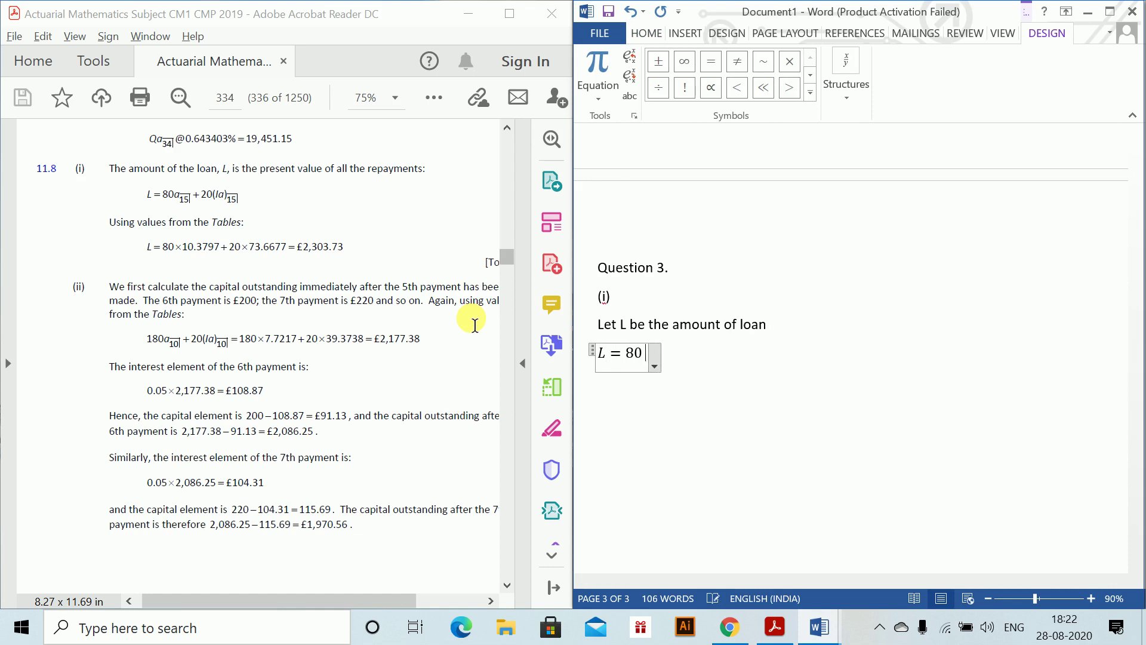
type("a_n")
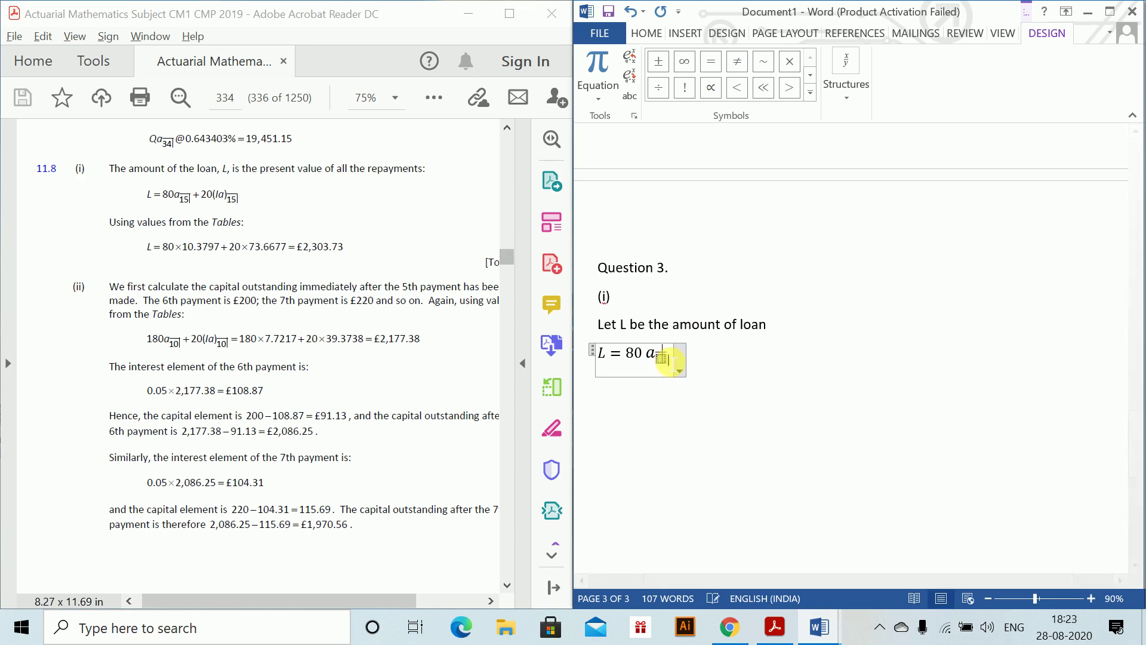
key("BackSpace")
type("15|")
key("Right")
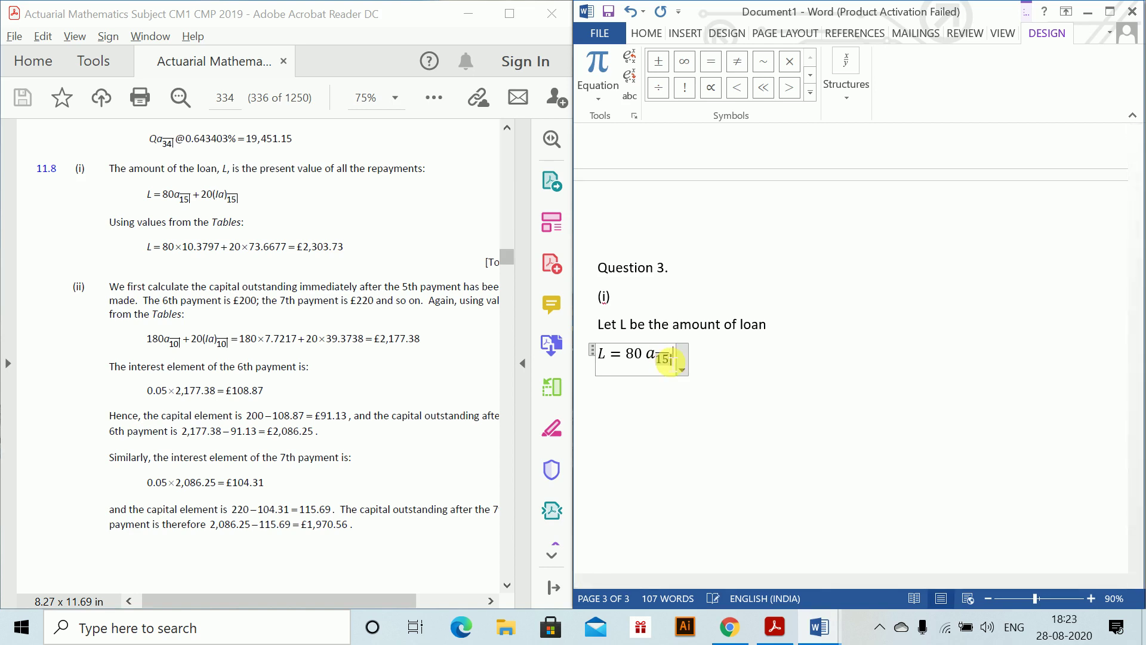
- Complete the loan equation with + 20(Ia), using an overlined 15| subscript, and go to the line below it
type("+ 20 ")
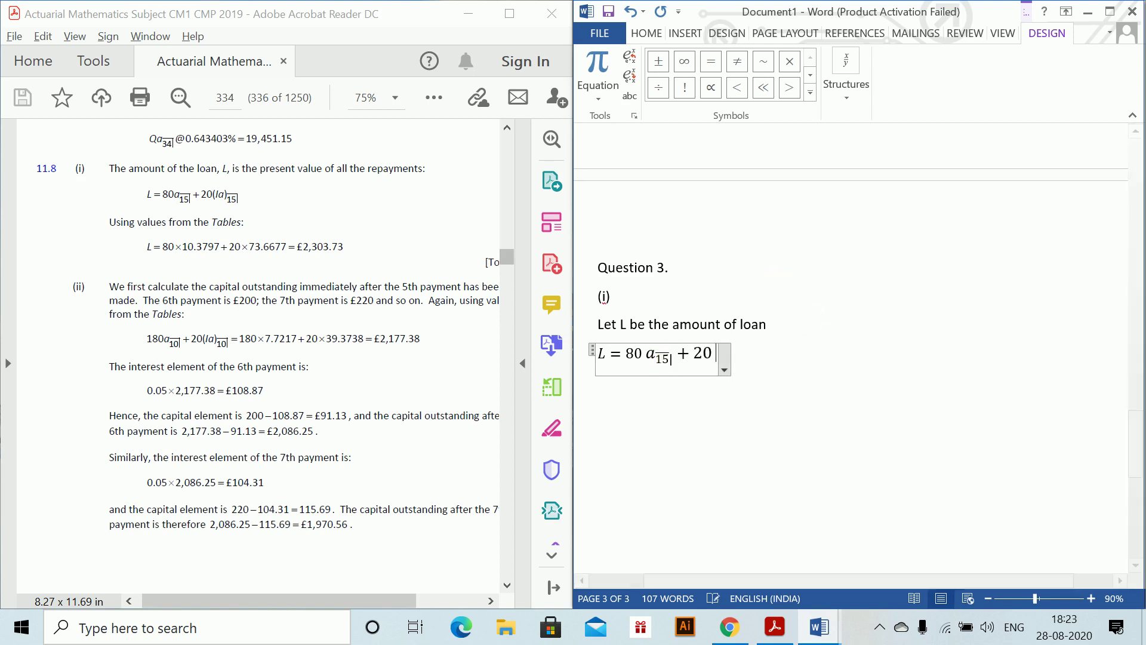
type("(")
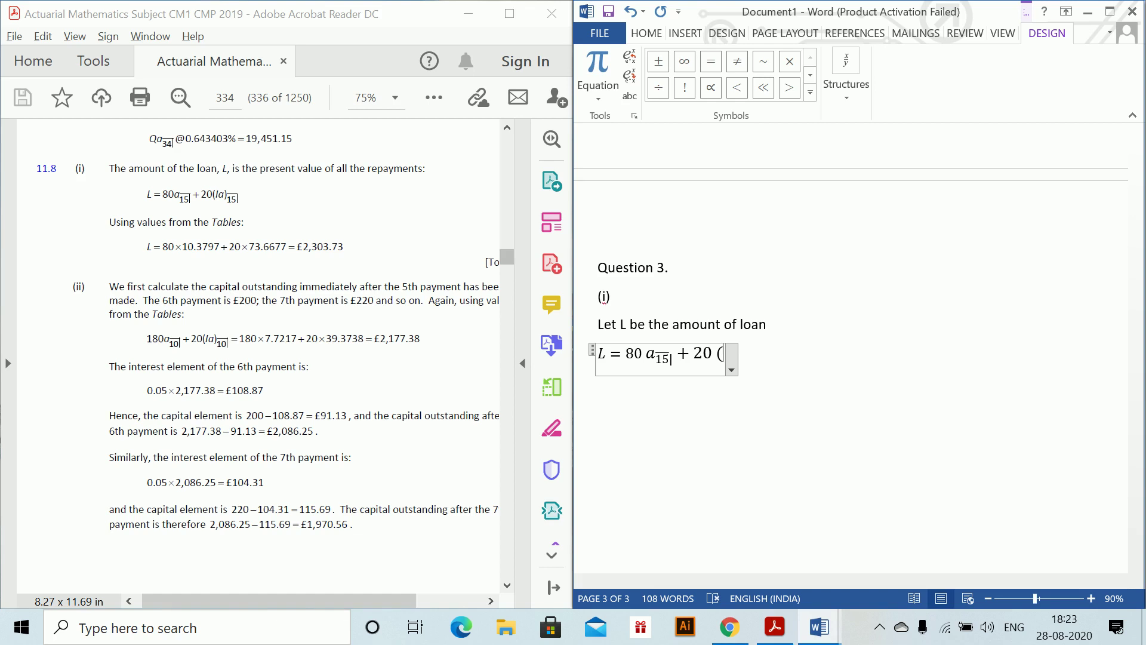
key("BackSpace")
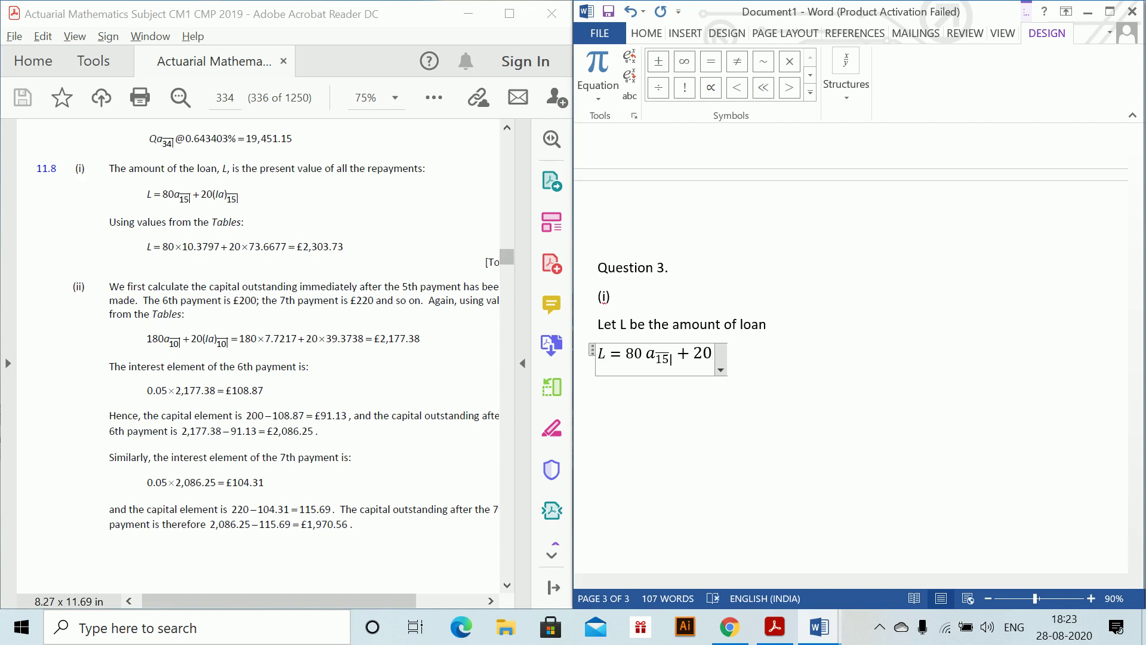
type("(Ia)n|")
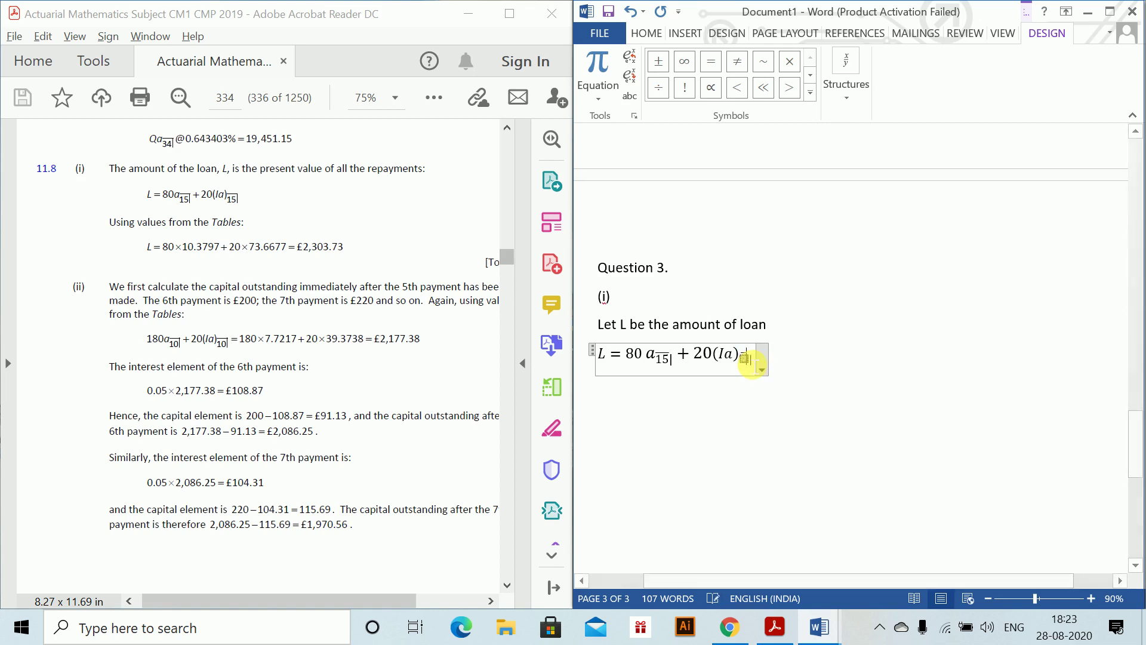
type("15|")
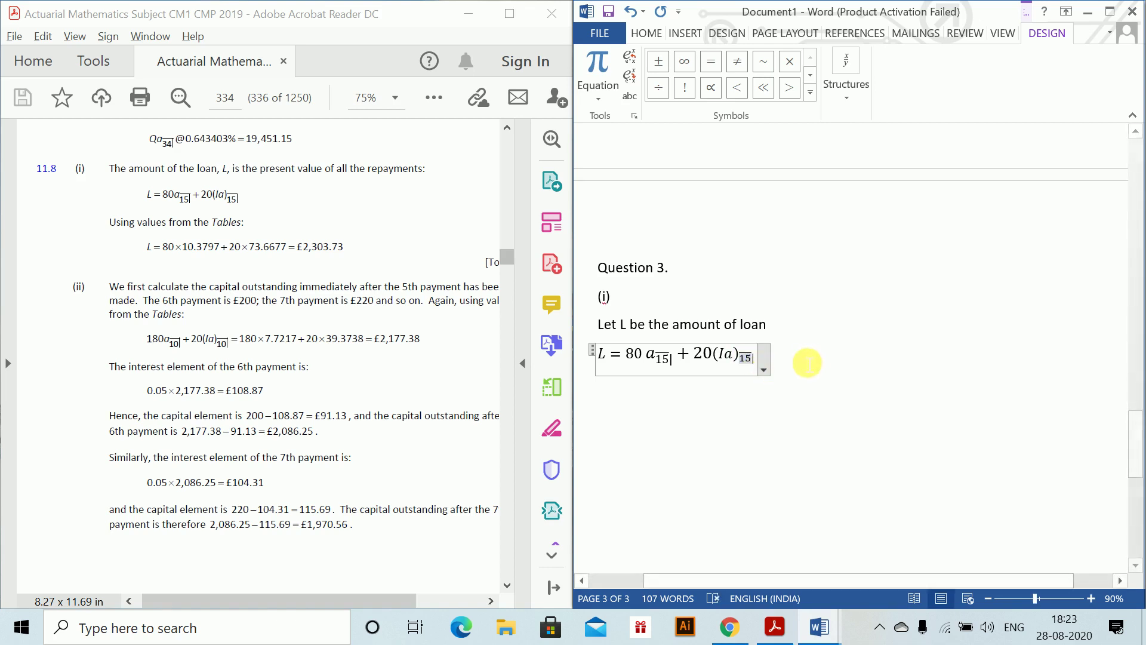
left_click(813, 334)
key("Down")
key("Down")
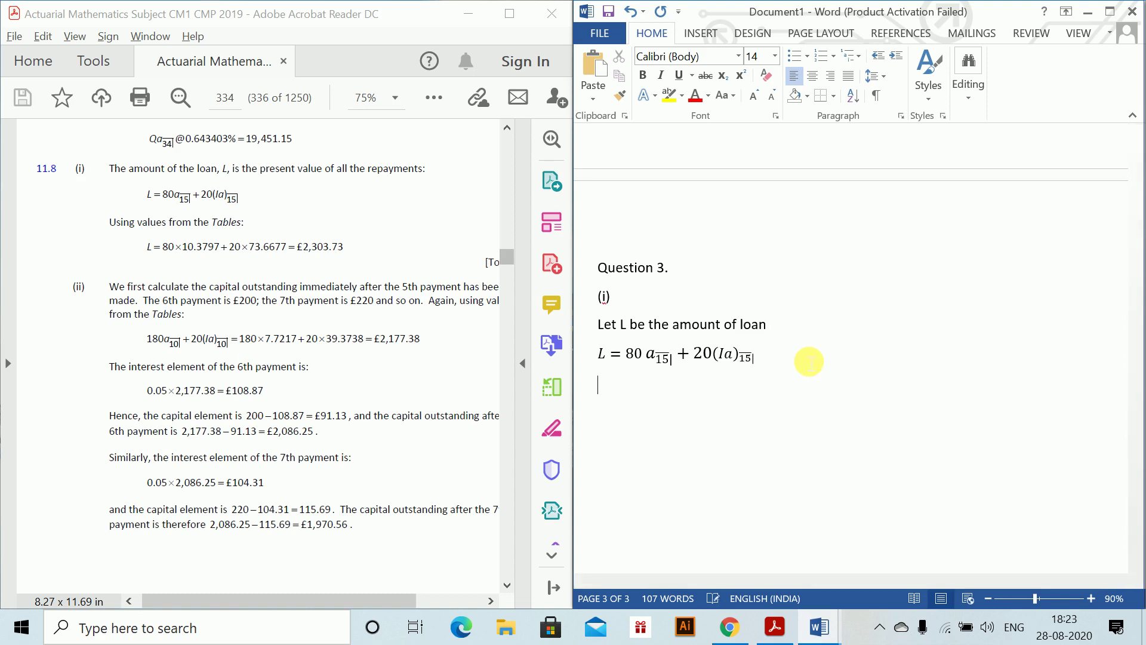
- Insert a second equation evaluating the loan: L = 80 * 10.3797 + 20 * 73.6677 = 2302.7
key("alt+equal")
type("L=")
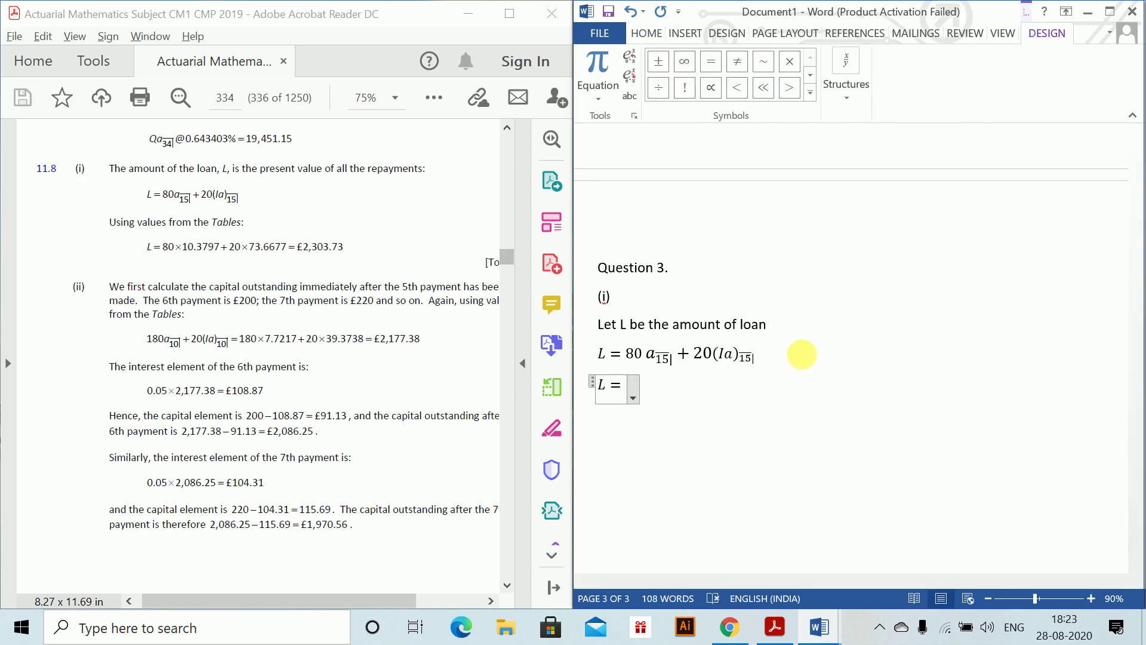
type("80*1")
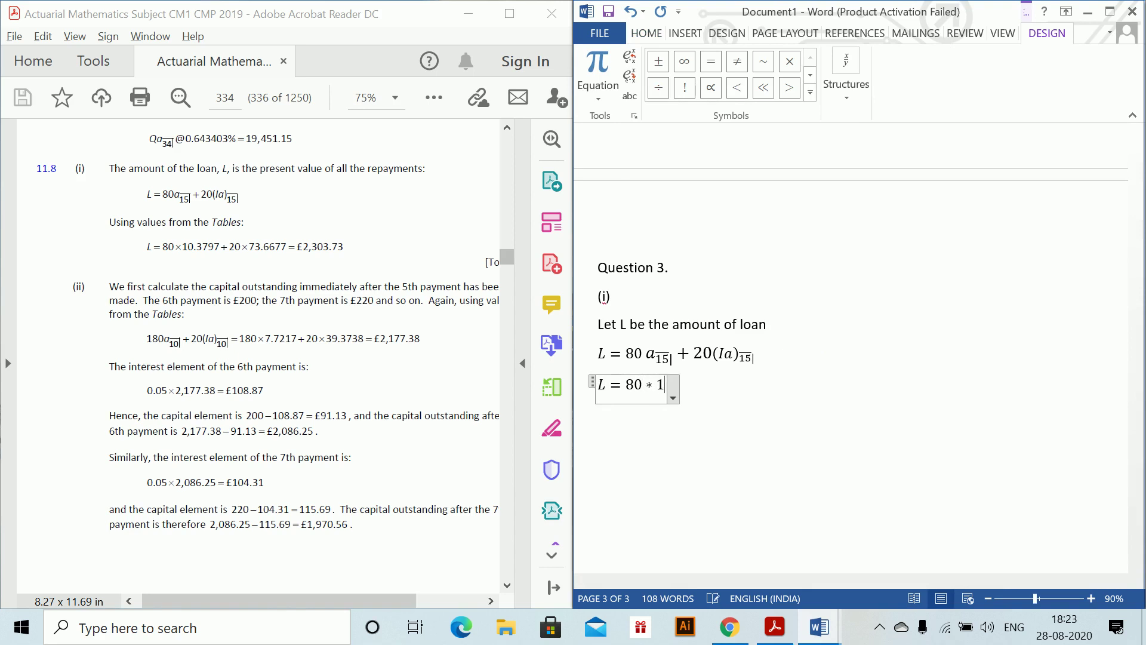
type("0.3797")
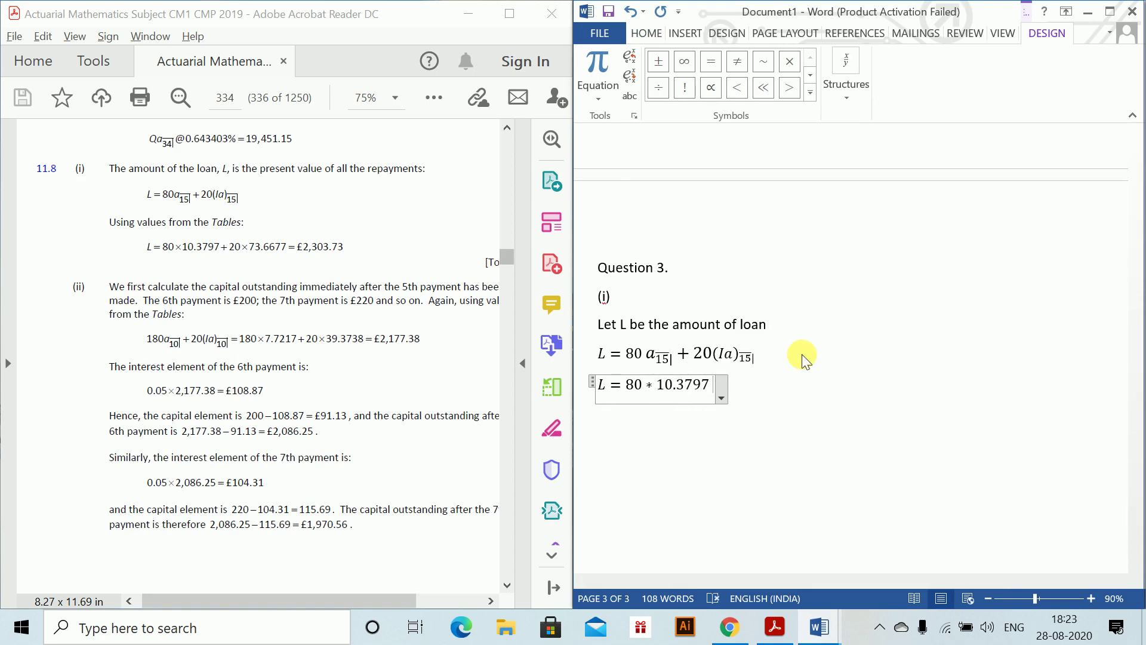
type("+20*")
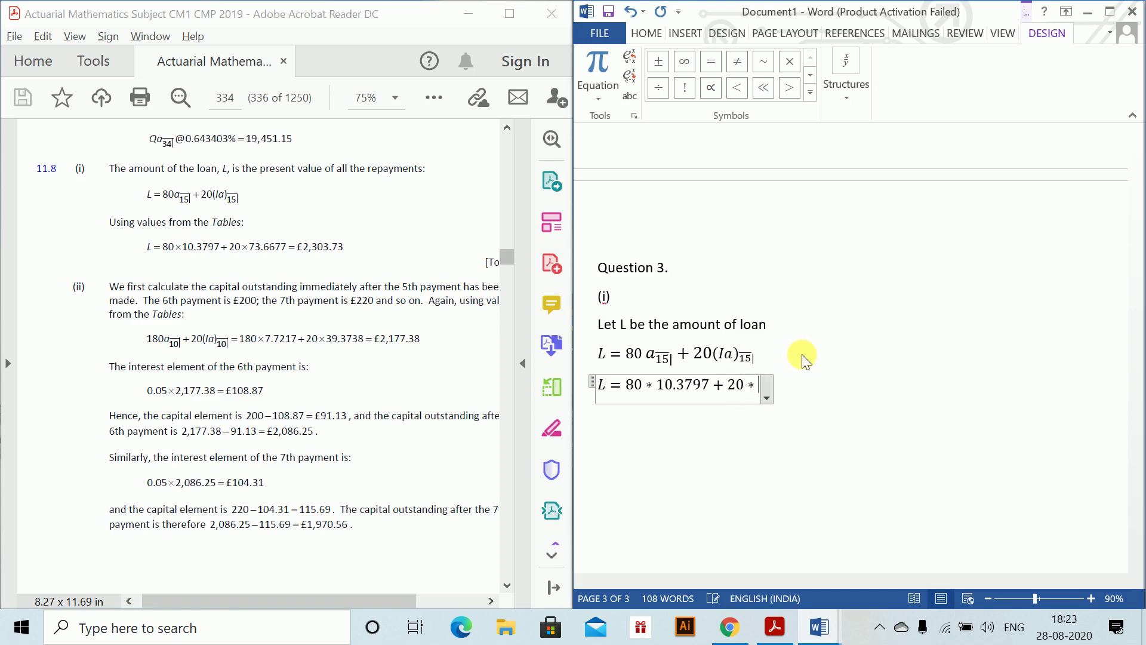
type("73.66")
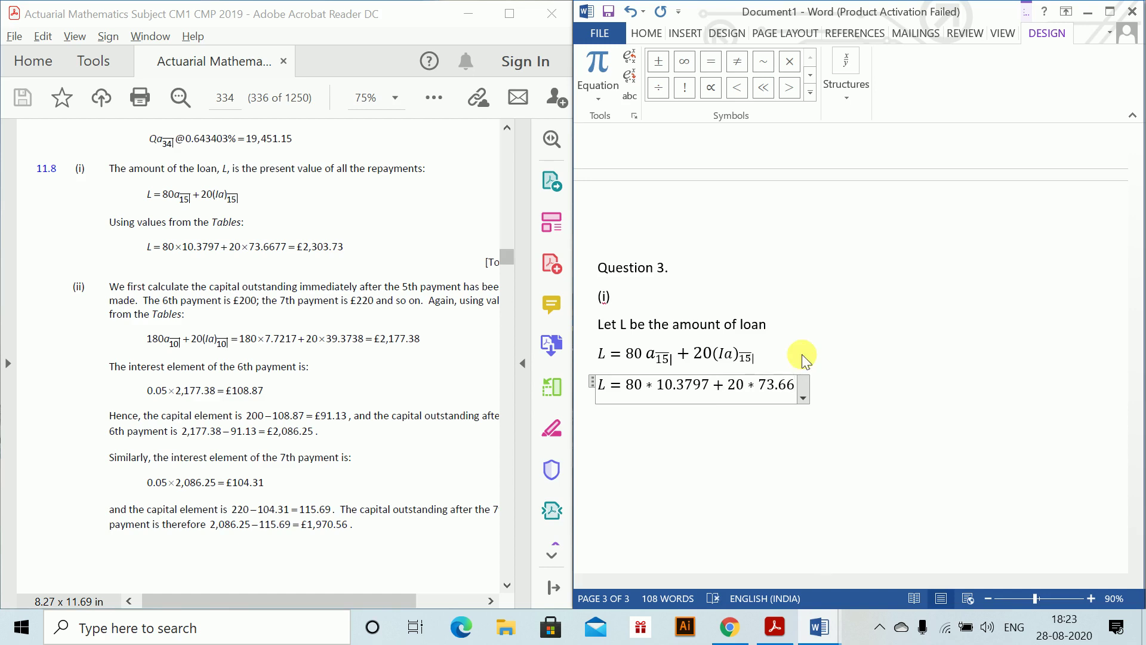
type("77=")
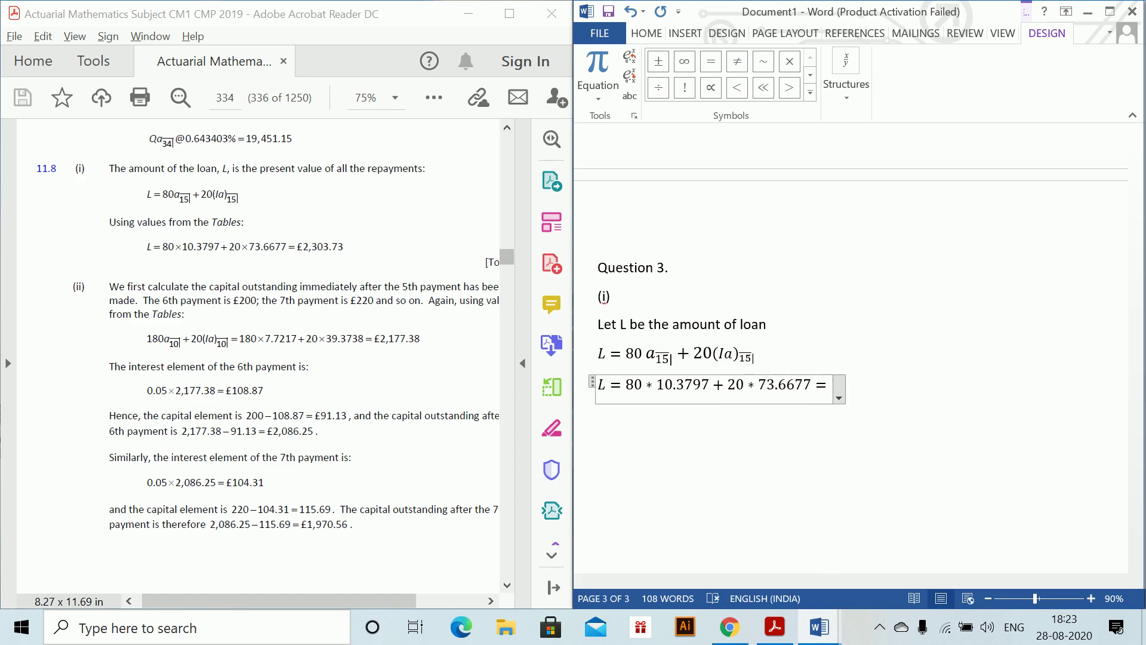
type("2302.7")
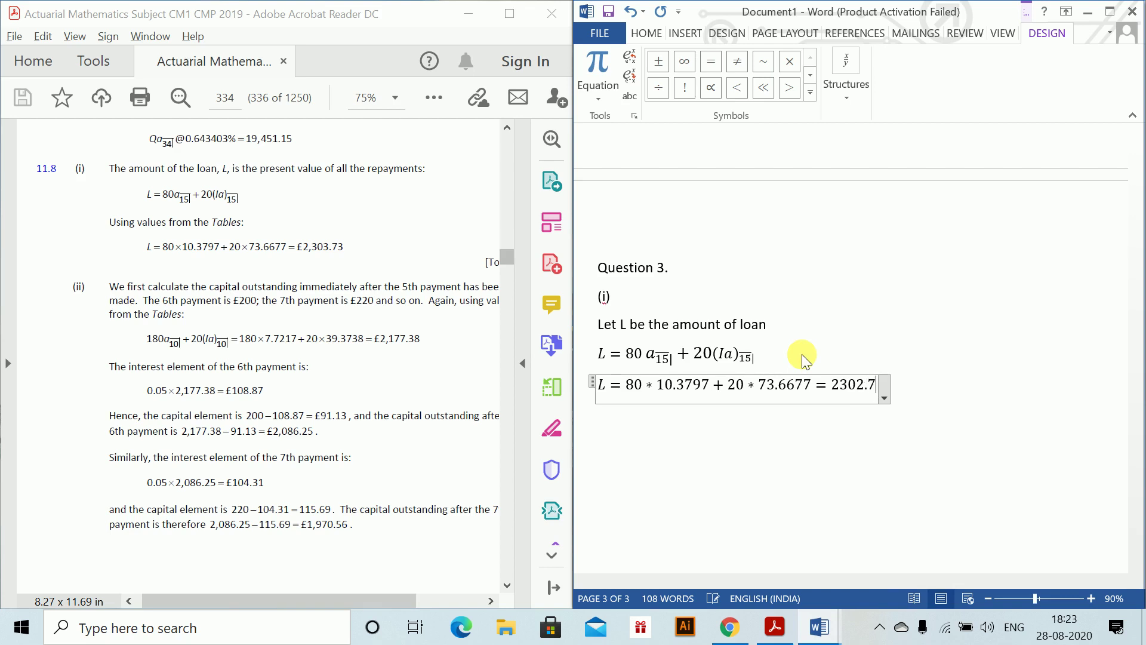
- Complete the loan amount result as 2302.73, append the note "(from the tables)" and start a new line below the equation
type("3 (")
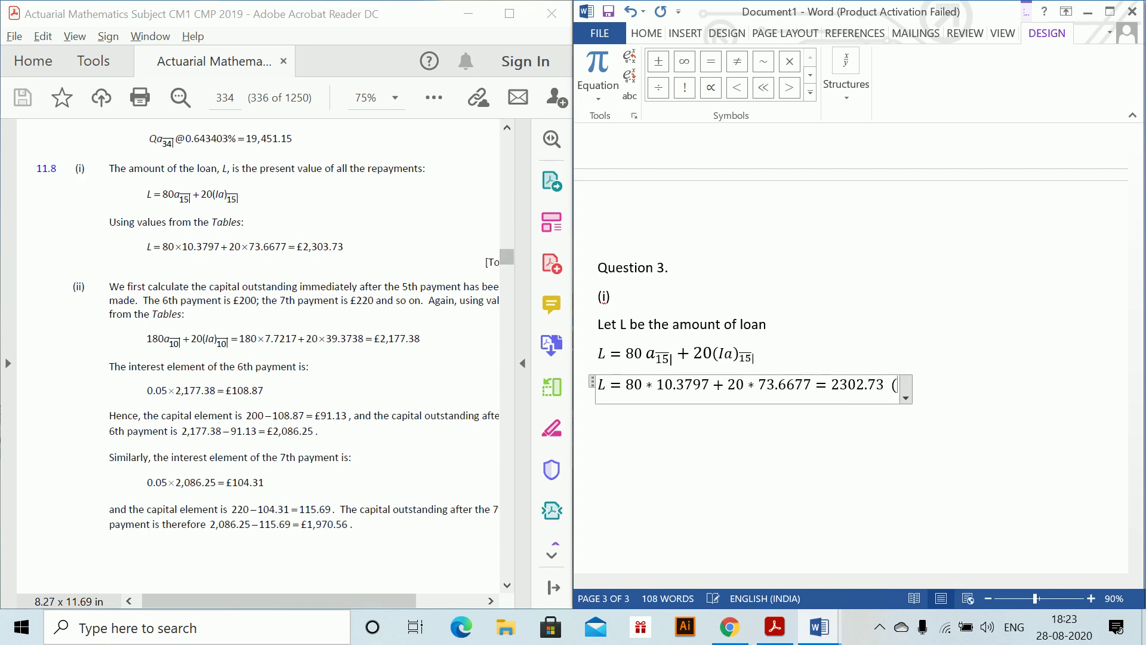
type("from thr")
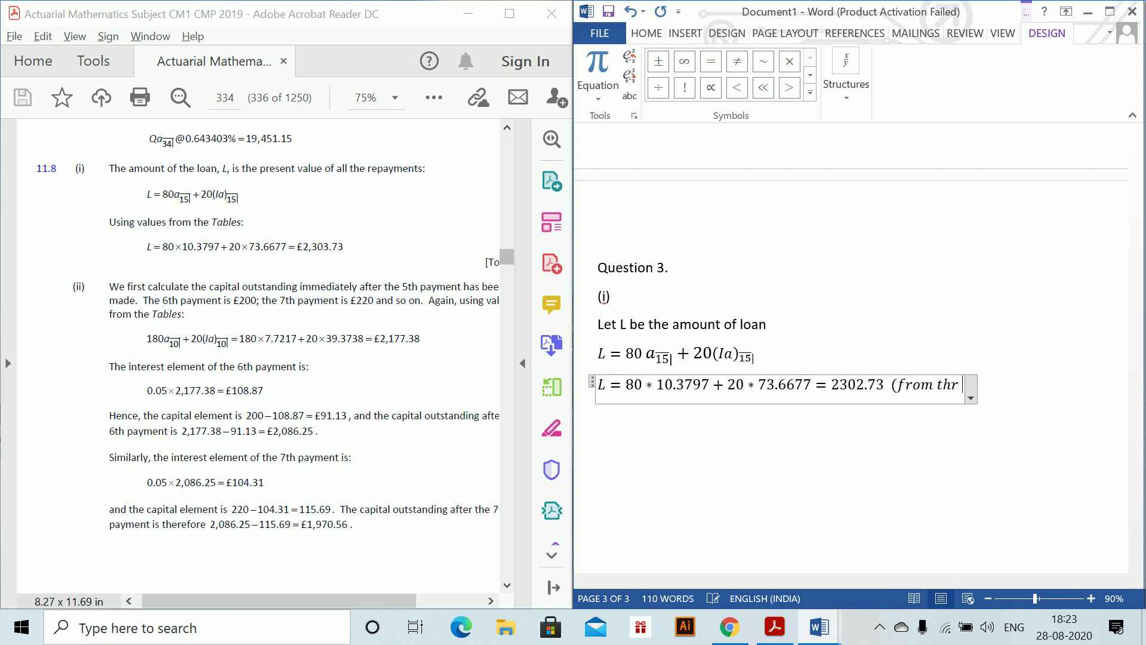
key("BackSpace")
type("e tab")
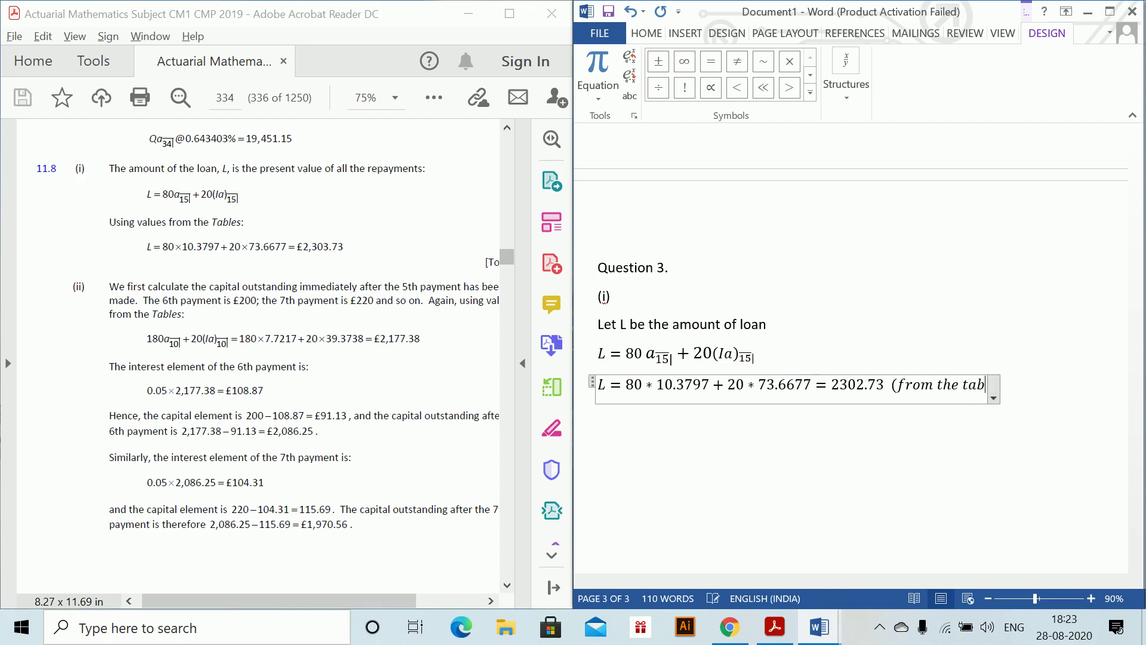
type("les)")
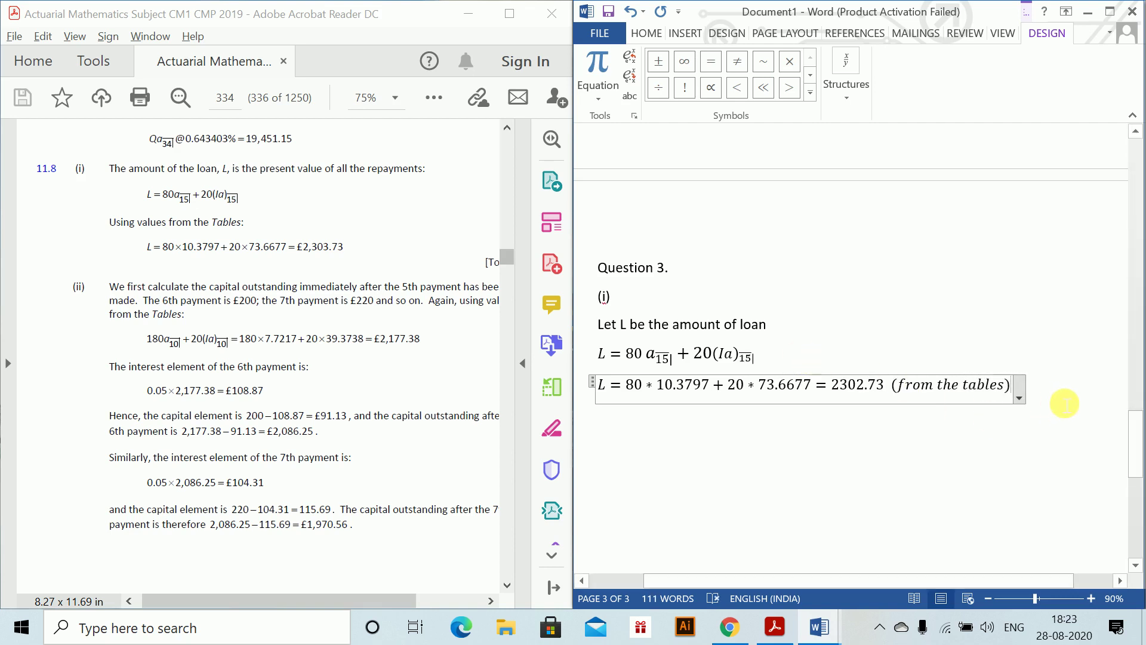
left_click(1062, 401)
key("Return")
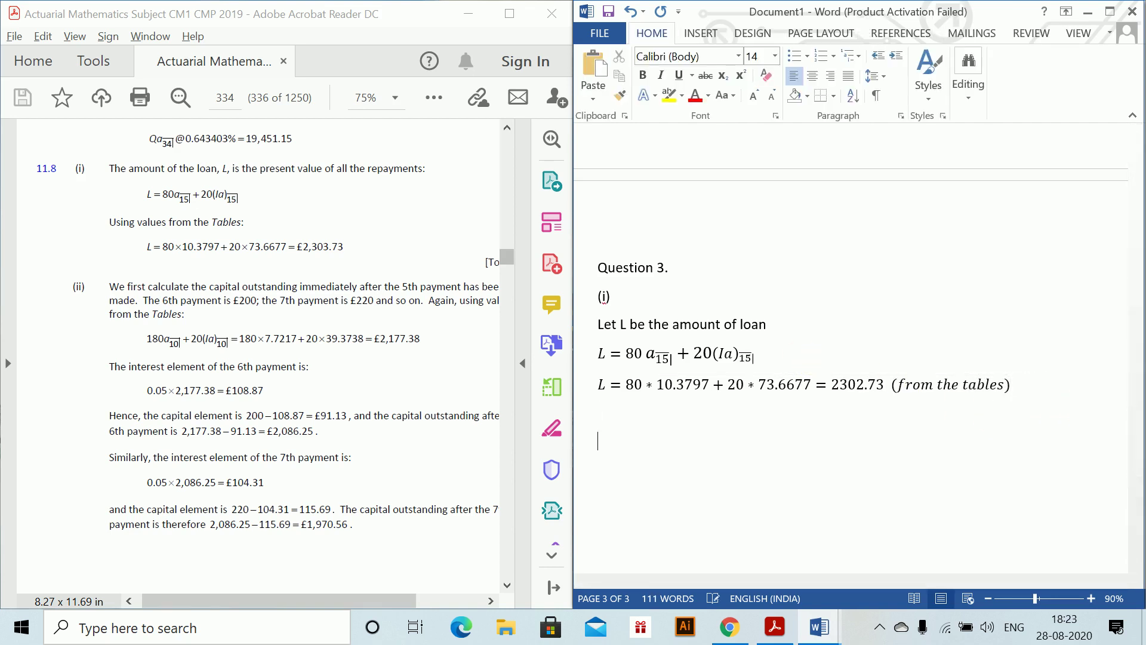
- Check Question 3 in the Word Class 6 document and add a part "(ii)" heading with the line "Capital outstanding after 5th repayment" in Document1
key("alt+Tab")
key("alt+Tab")
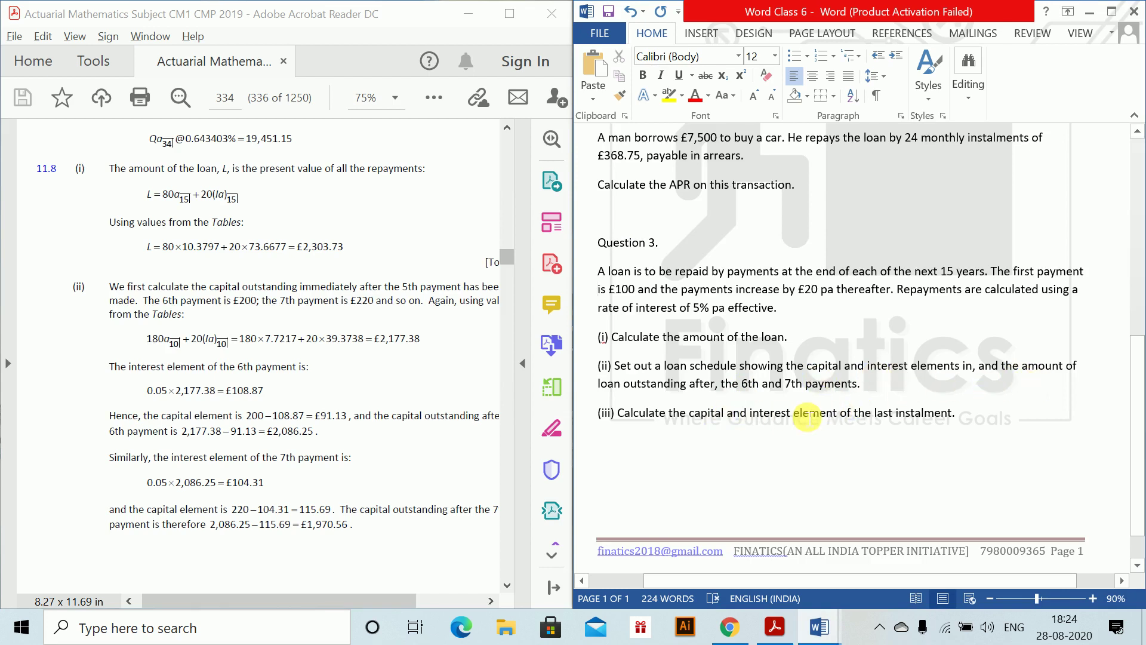
key("alt+Tab")
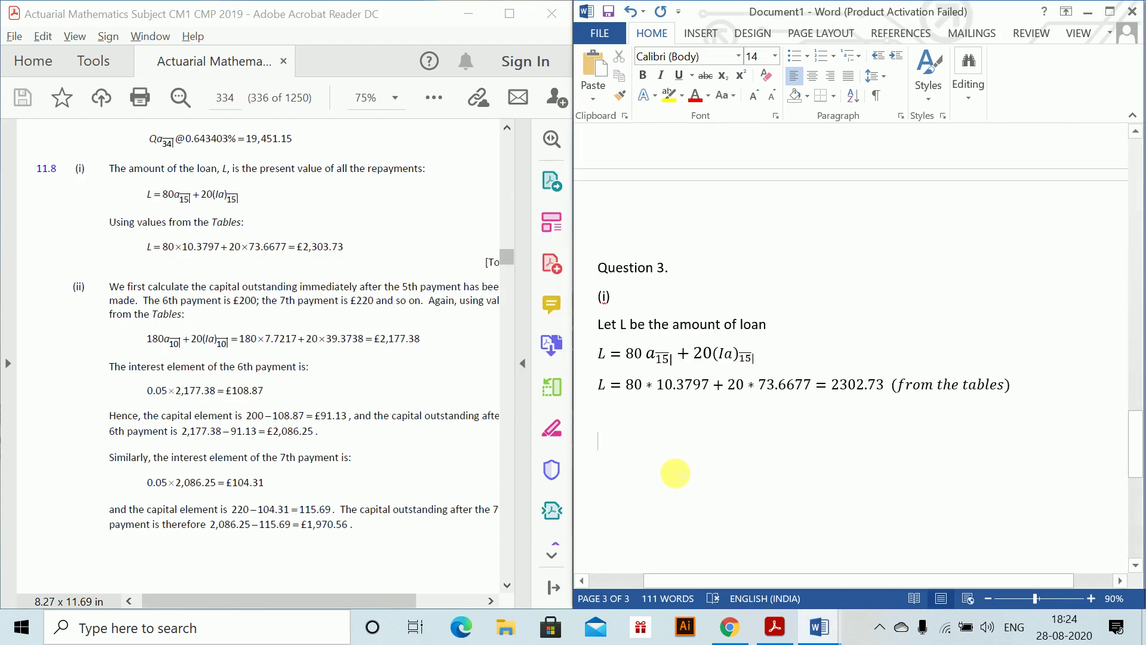
type("(ii")
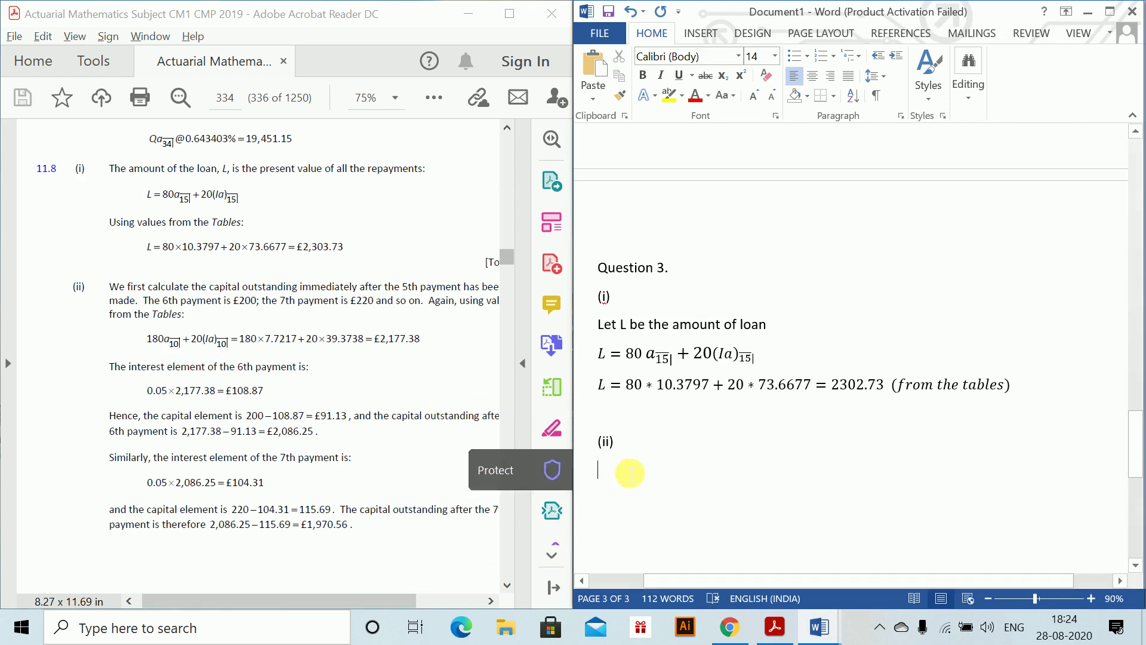
type("Ca")
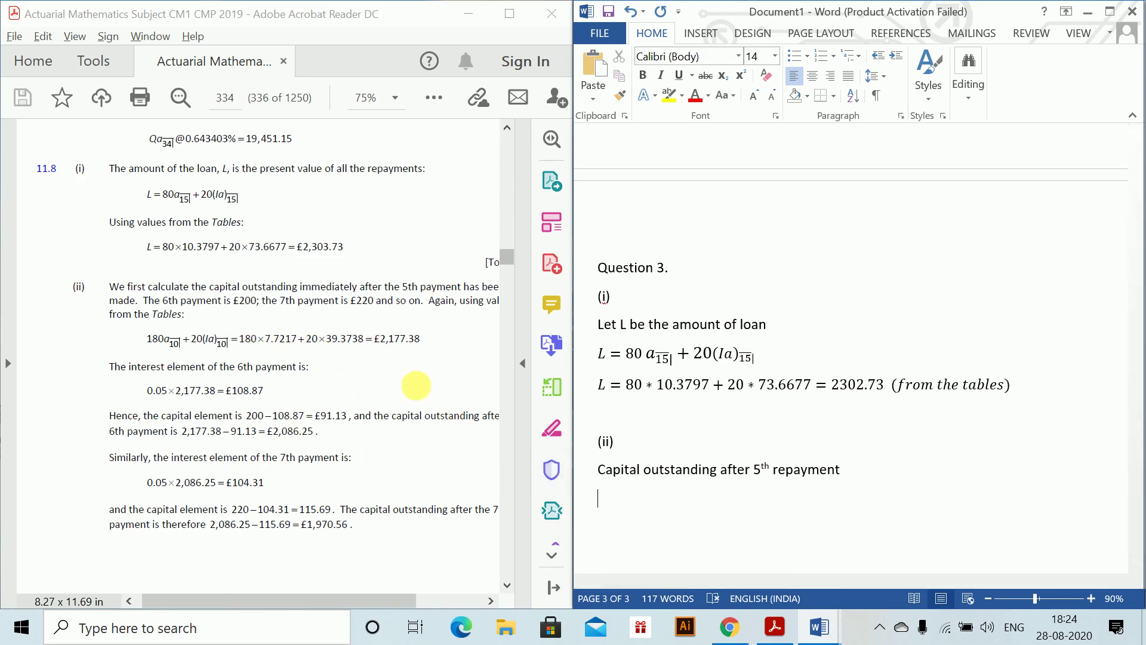
- Insert an equation below the capital outstanding line, beginning with 180 times the annuity symbol a with subscript 10|
type("1")
key("alt+equal")
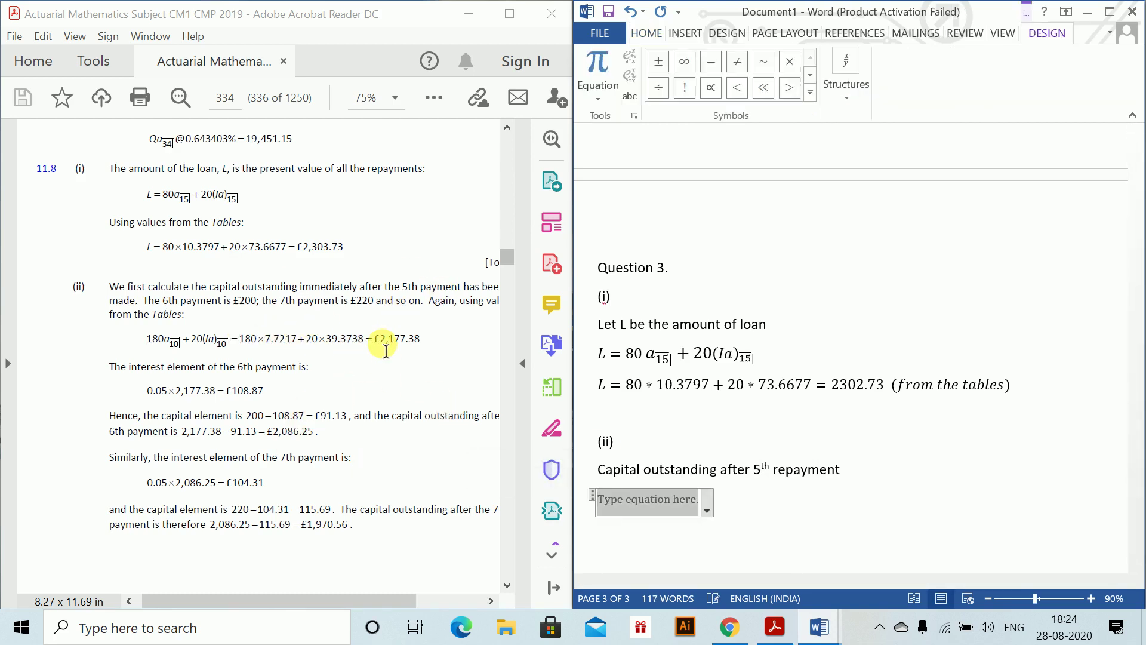
type("180")
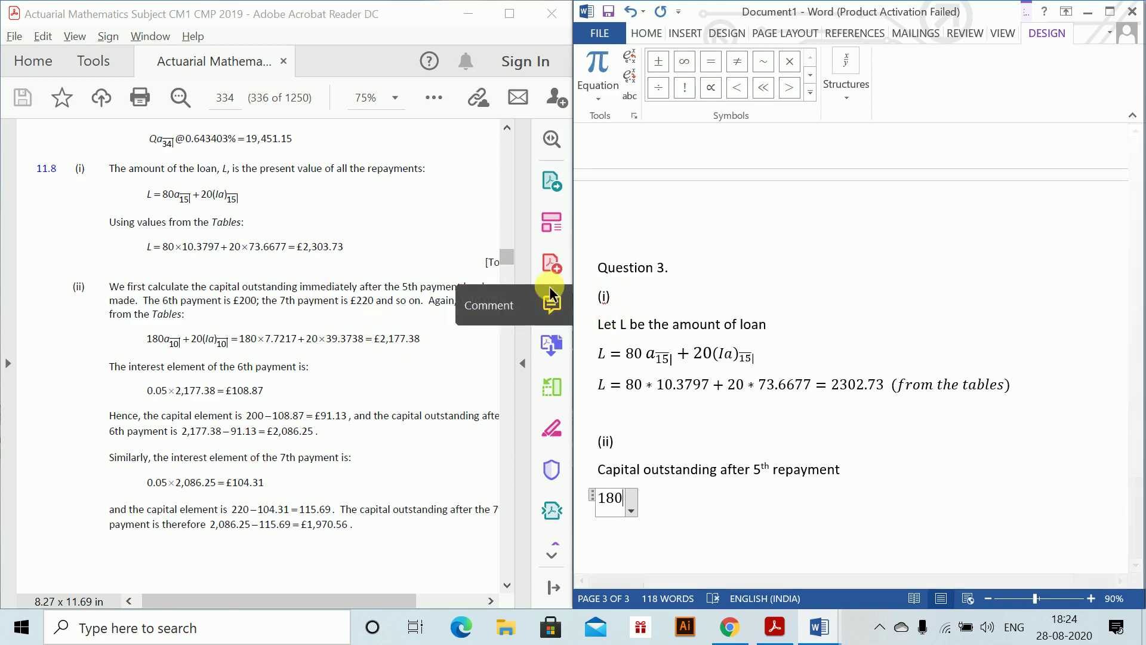
type("a_n|")
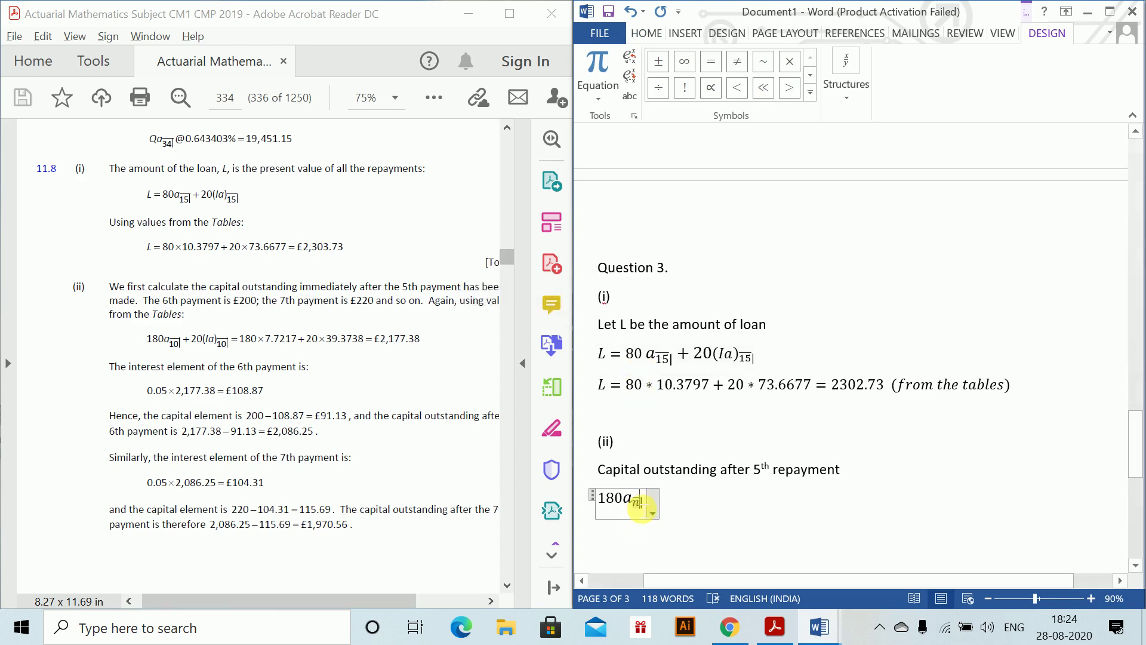
key("BackSpace")
type("10|")
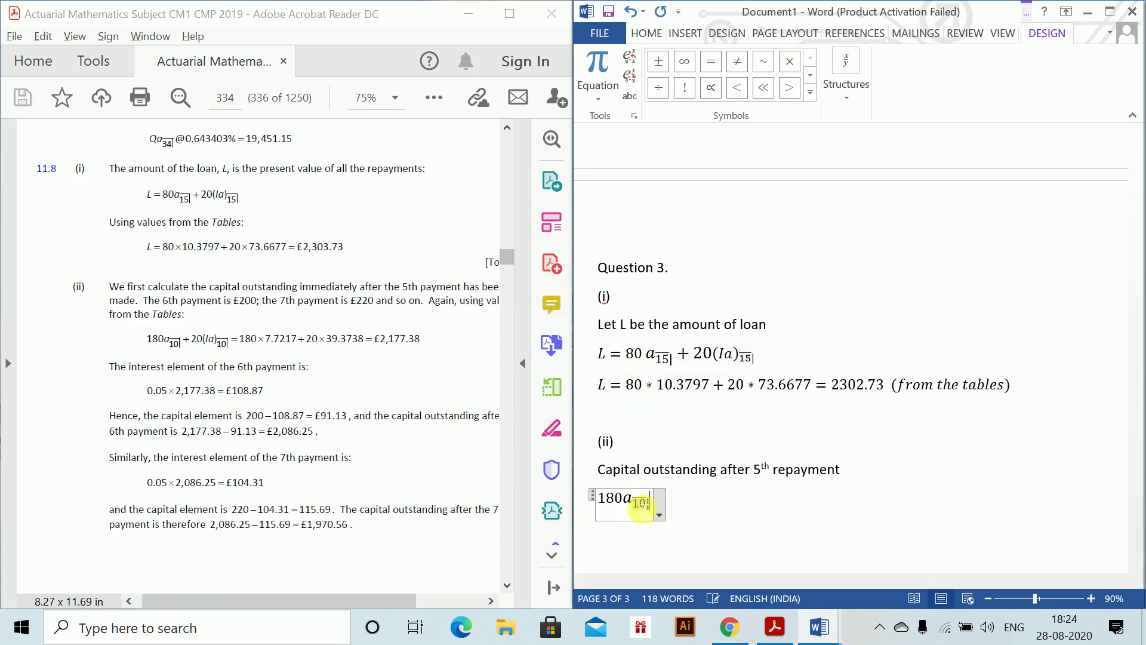
key("Right")
- Add the term + 20 (Ia) with subscript 10| to the capital outstanding equation
type("+ ")
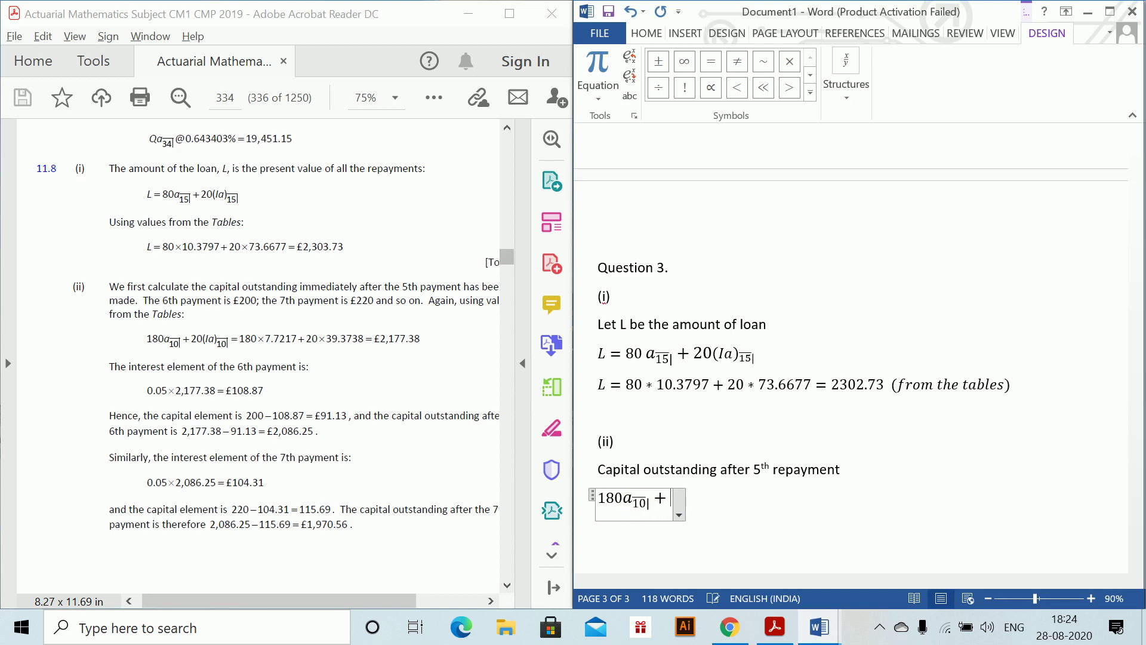
type("20")
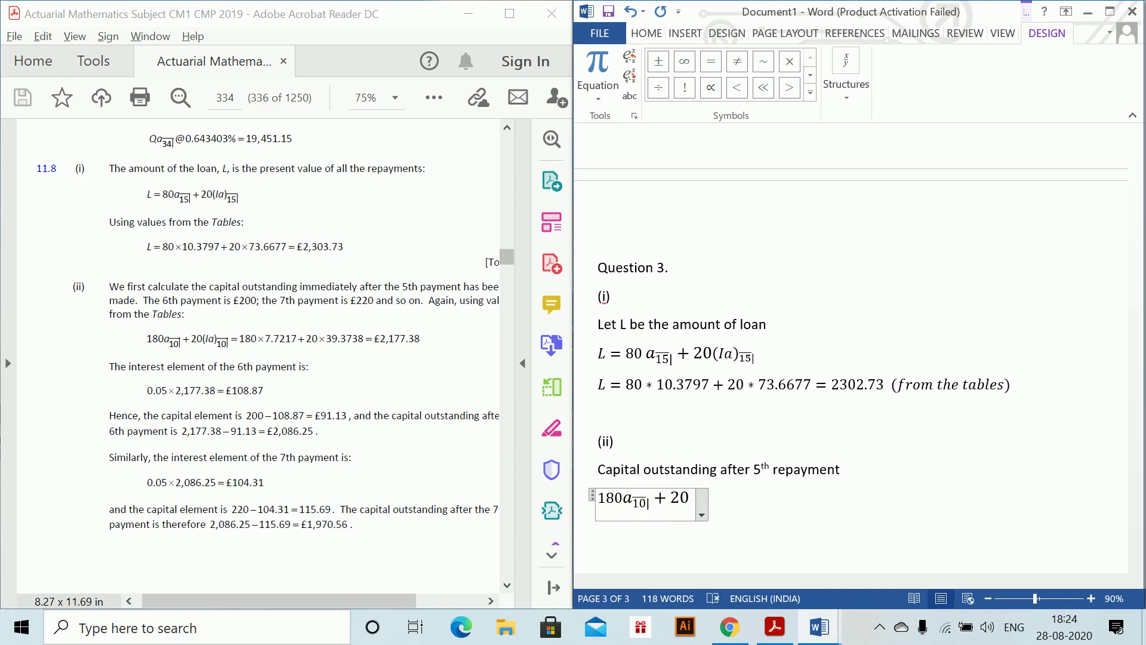
type("(Ia)n")
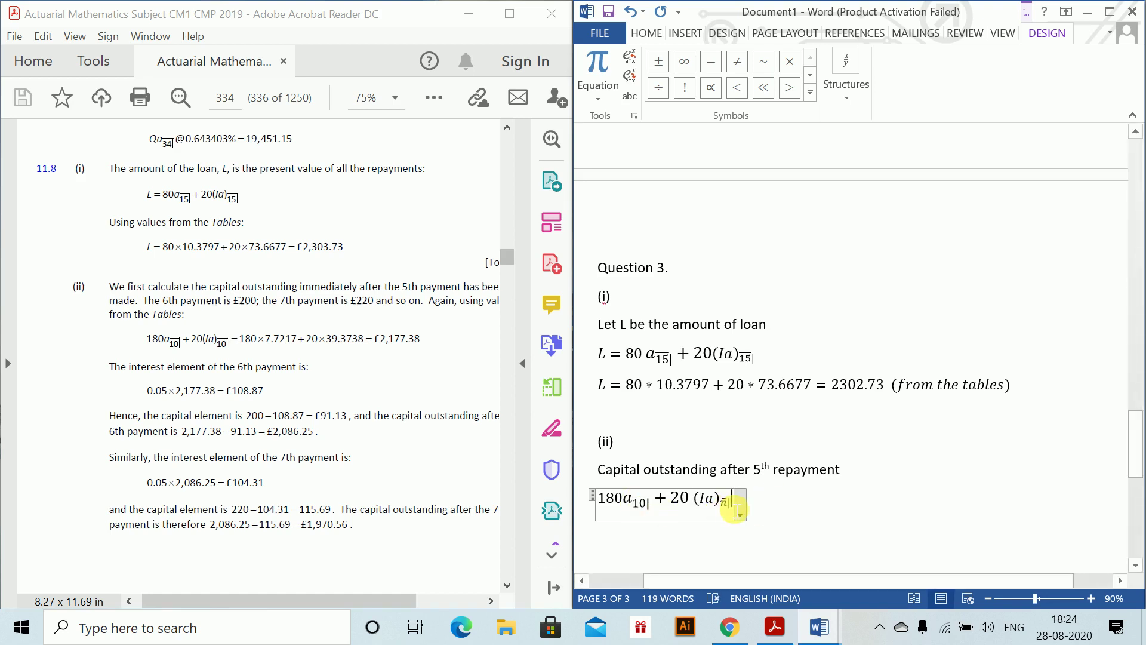
key("shift+Left")
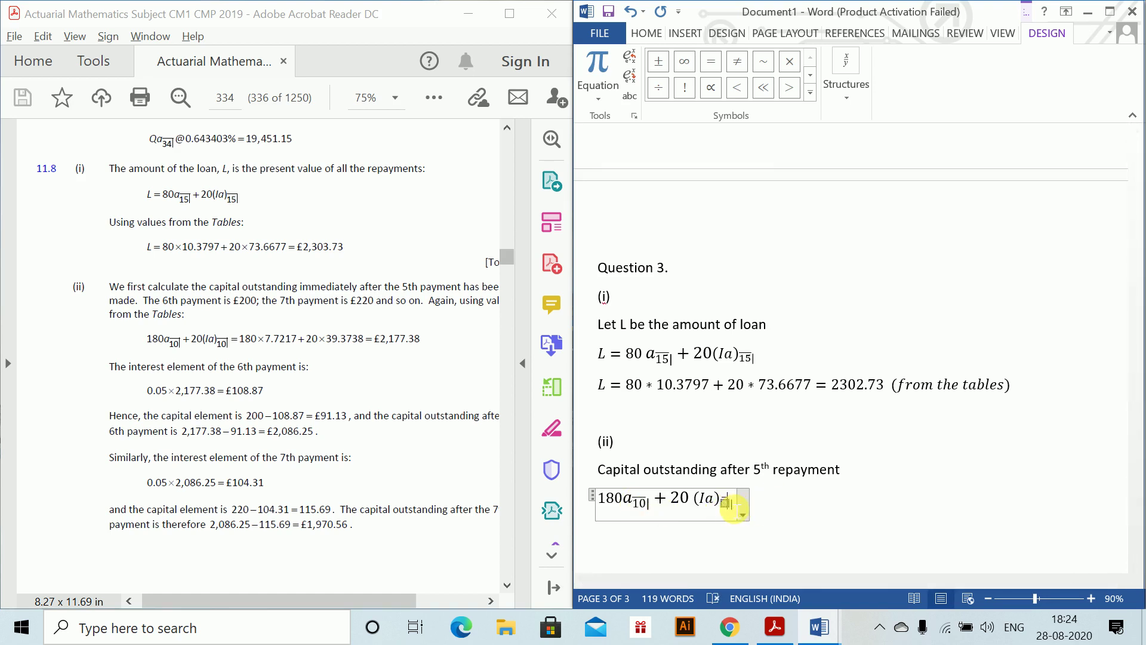
type("10|")
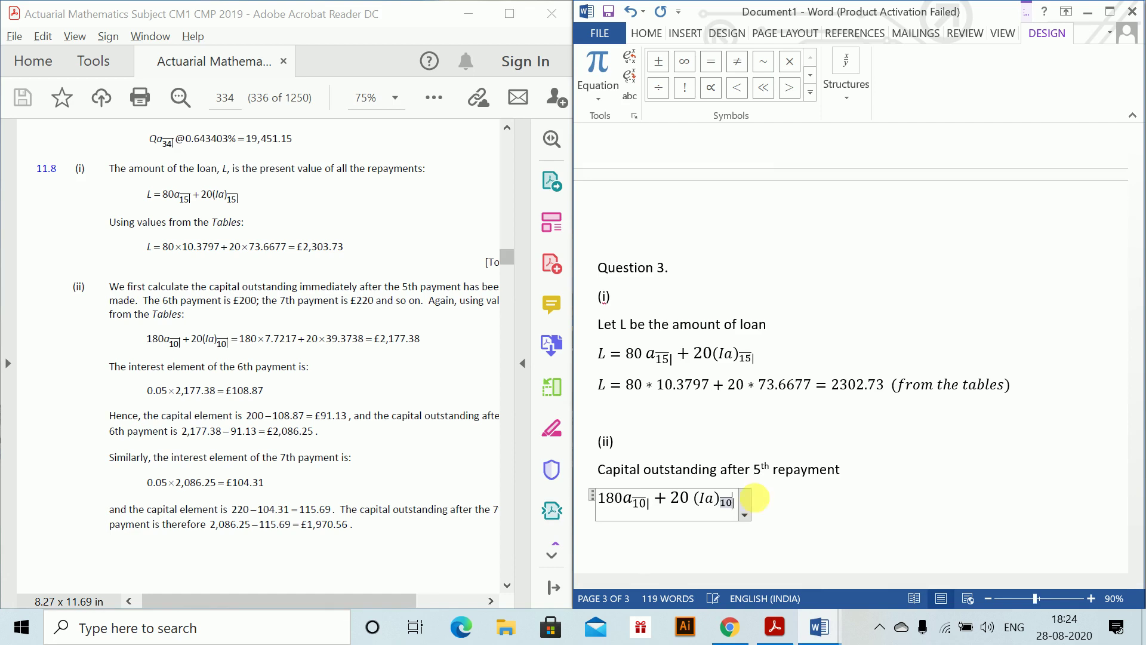
key("Right")
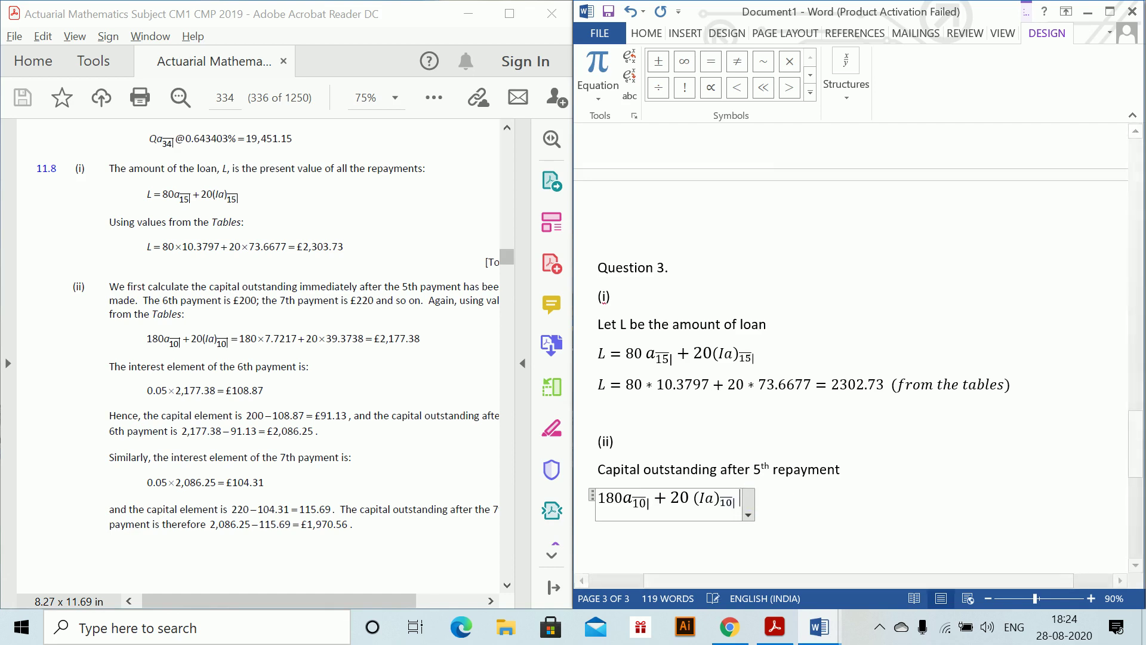
- Write the numerical substitution = 180 * 7.7217 + 20 * 39.3738 in the capital outstanding equation
type("= 180 * ")
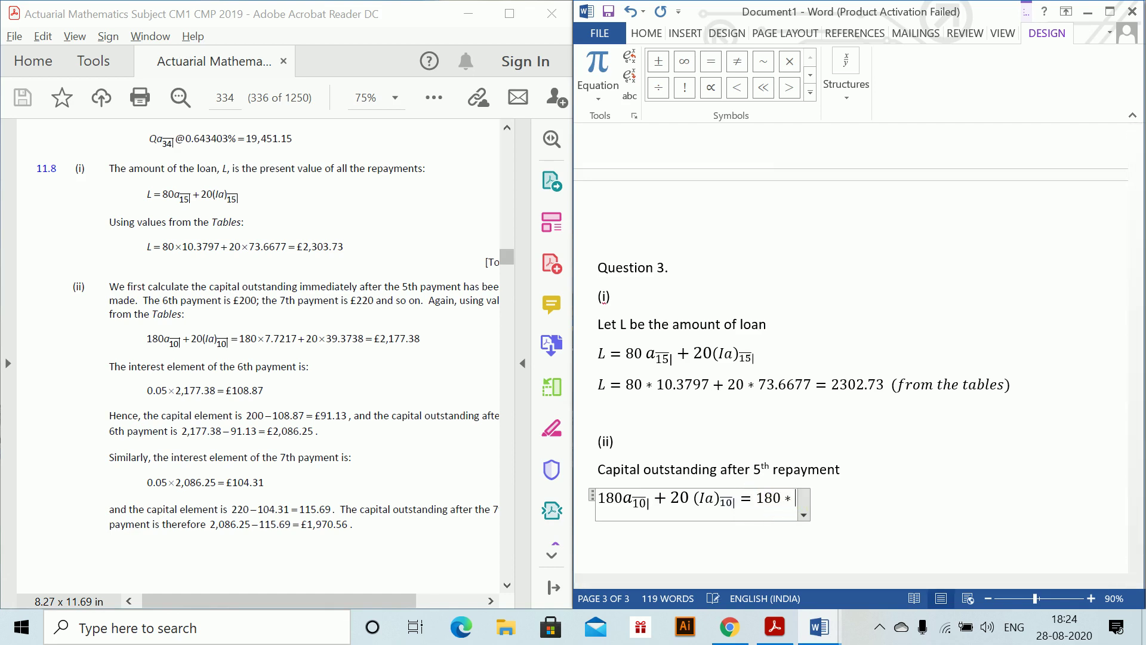
type("7")
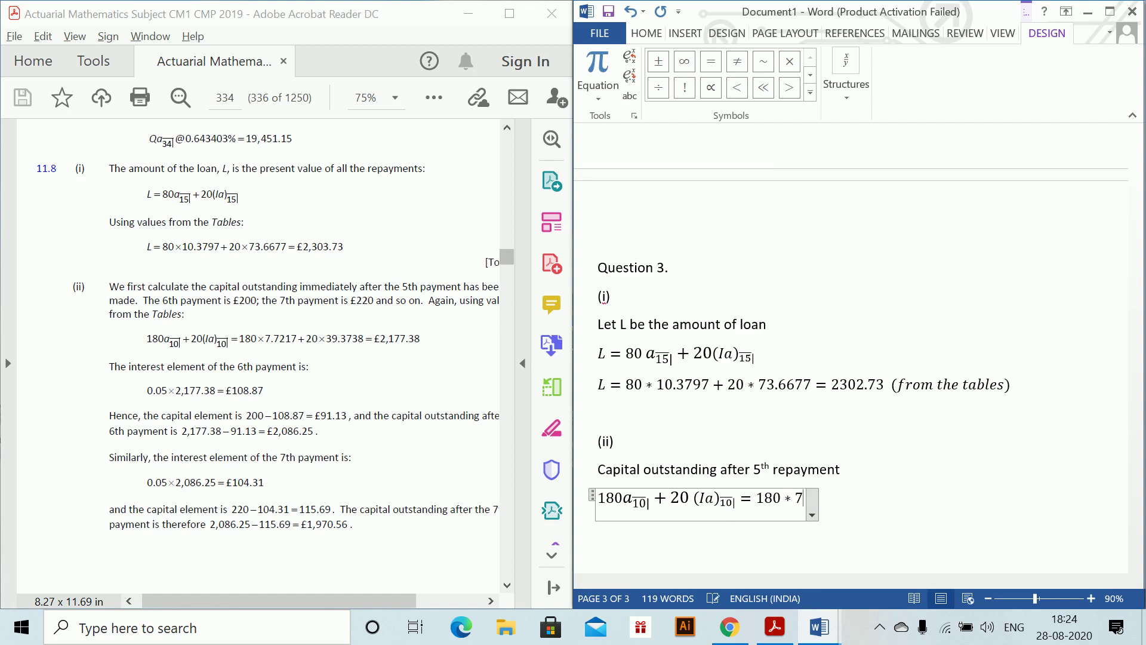
type(".7")
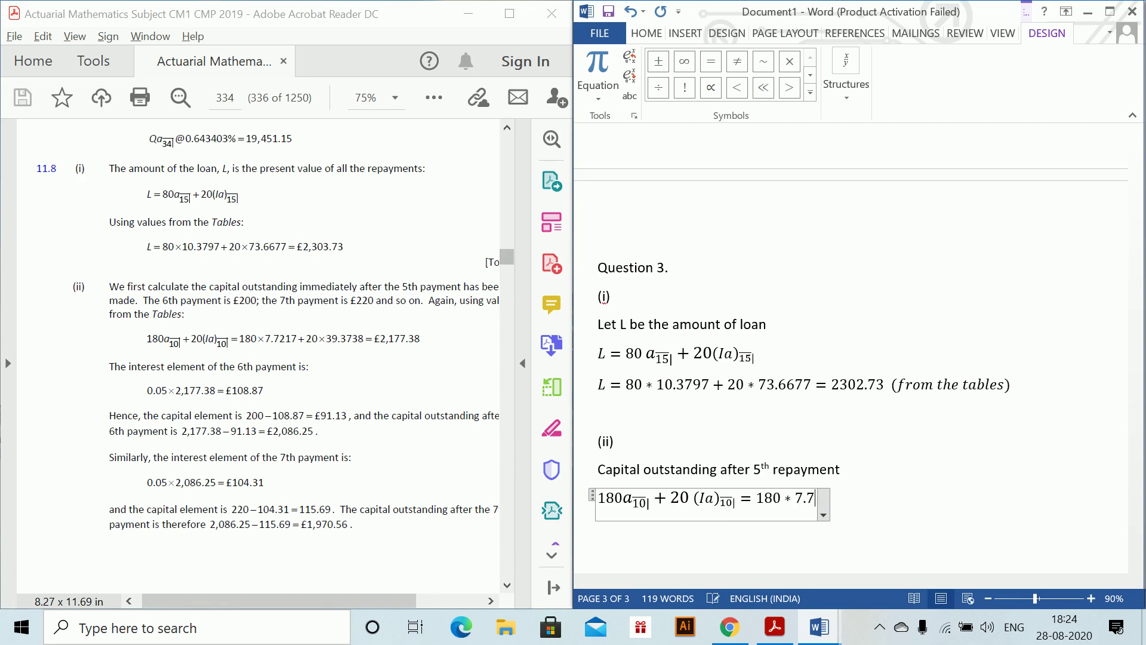
type("217 +")
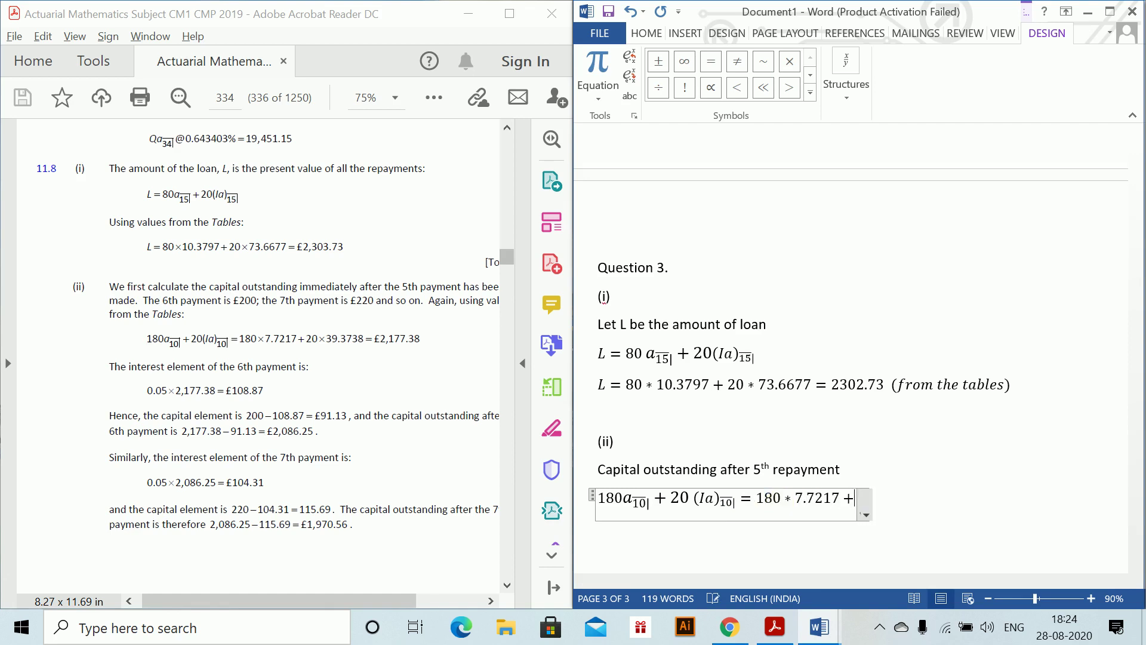
type(" 20 * 29.")
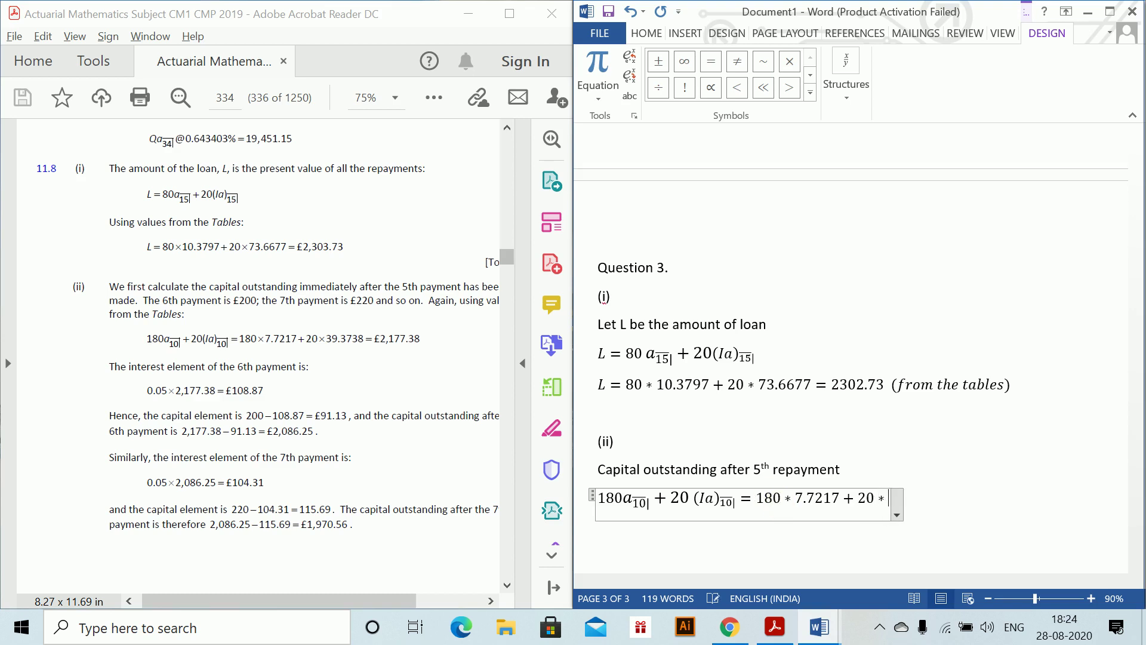
key("BackSpace")
key("BackSpace")
key("BackSpace")
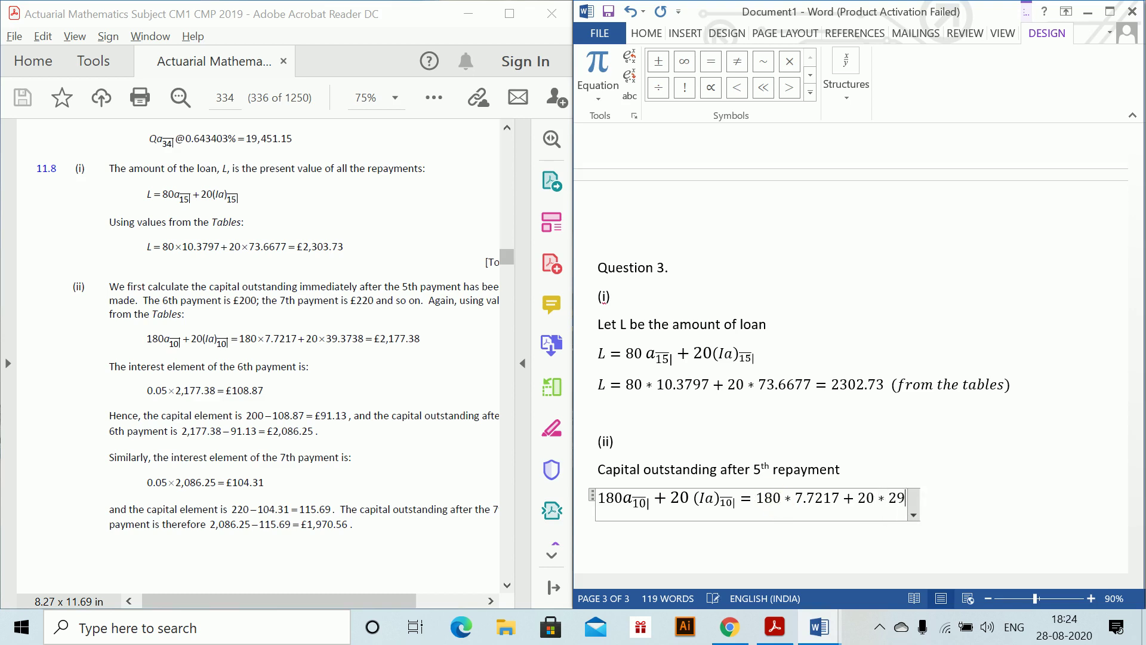
type("39.3738 ")
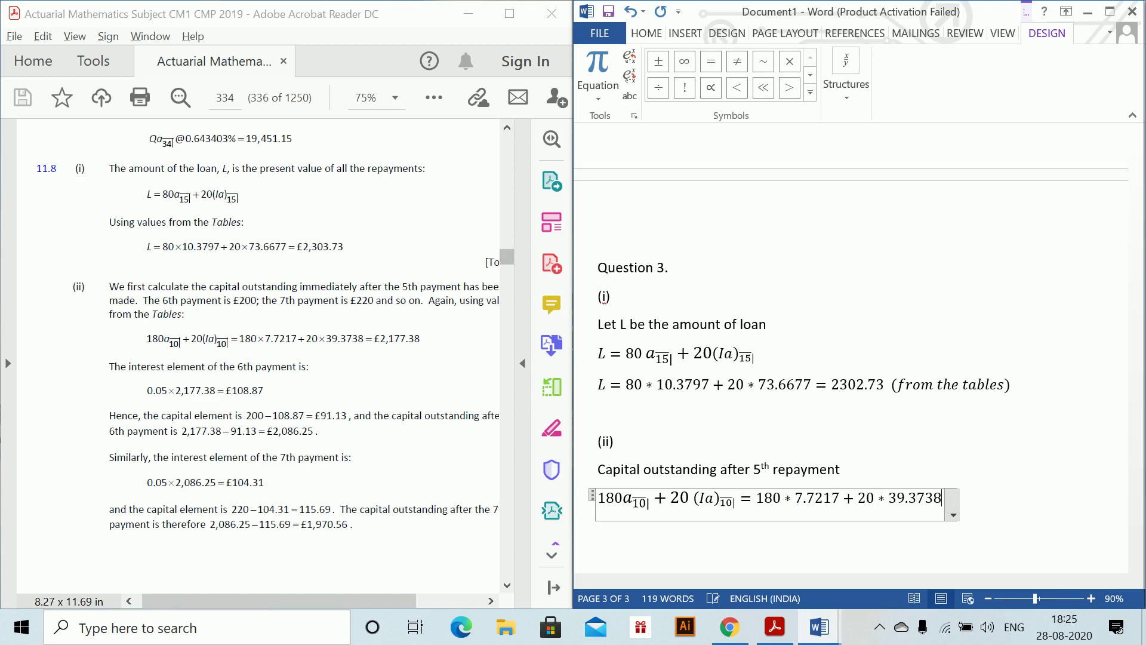
- Finish the capital outstanding equation with = 2177.38 and start a new text line below it
type("= 2177")
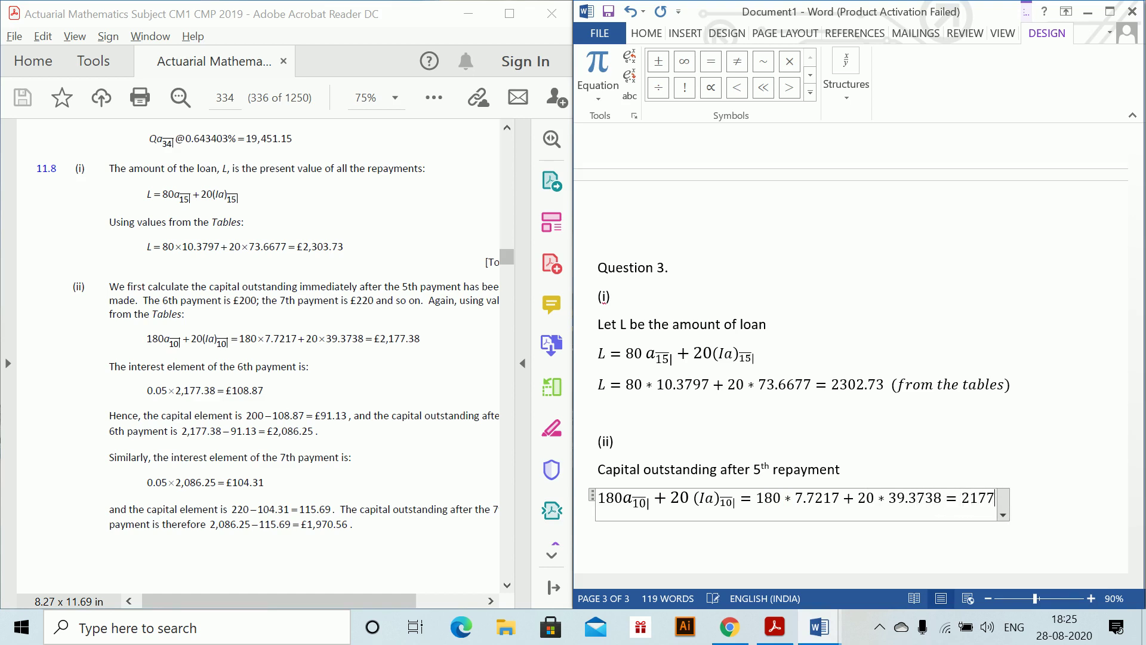
type(".38")
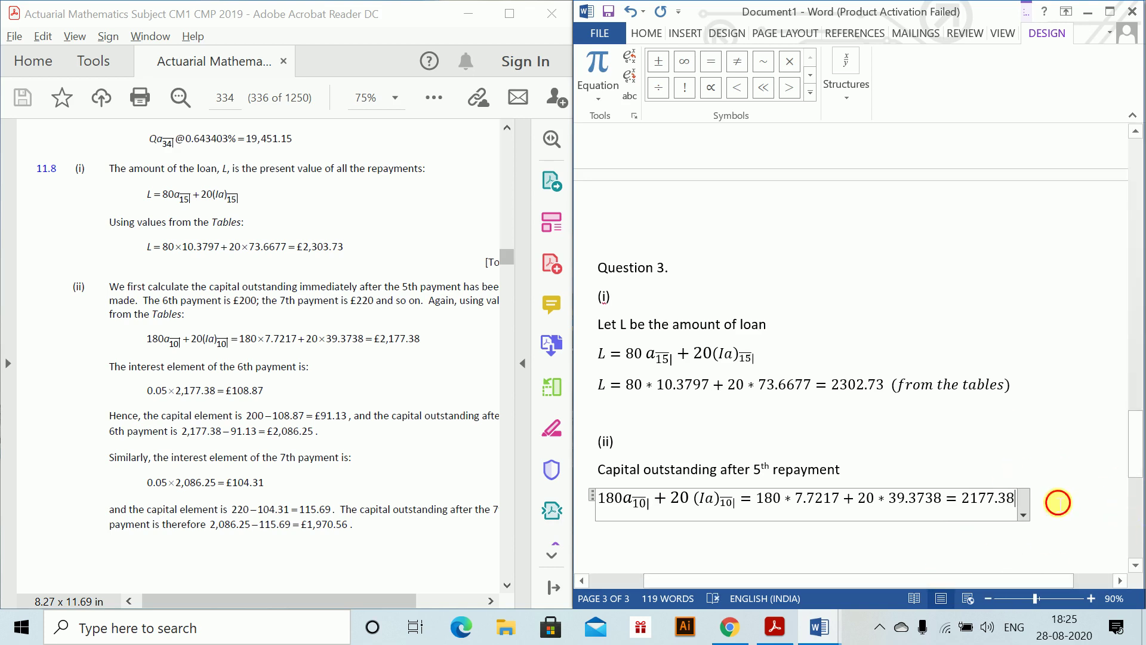
left_click(1058, 503)
key("Return")
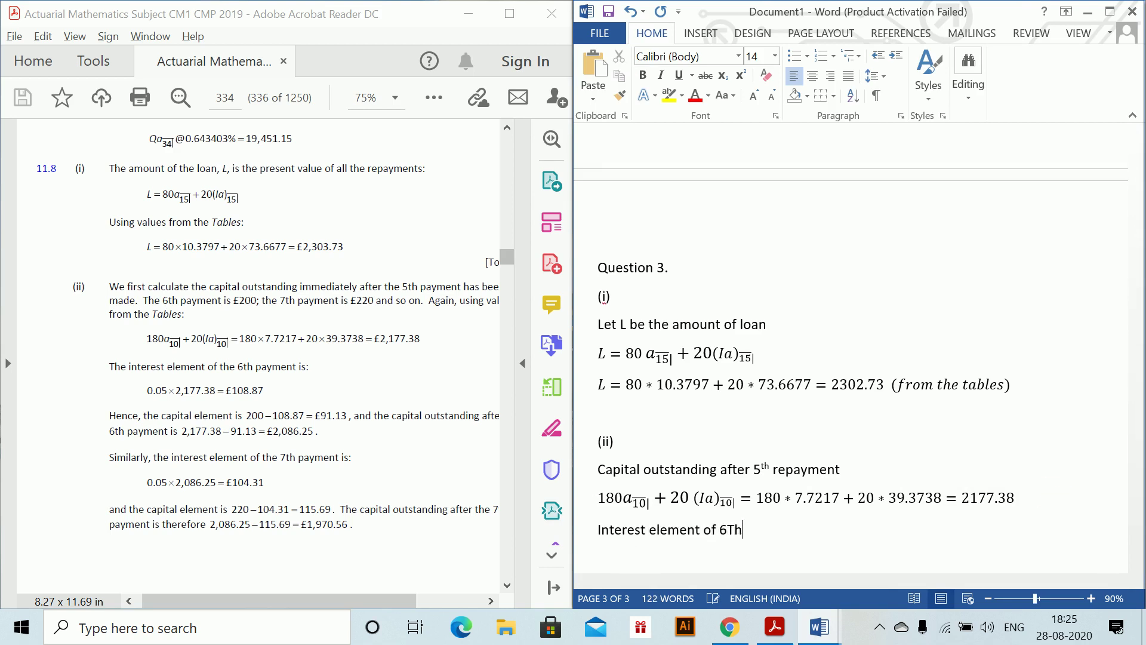
- Write the line "Interest element of 6Th payment is" followed by the calculation "0.05*2177.38 = 108.87" on its own line
type("yment")
type(" is ")
type("0.05*")
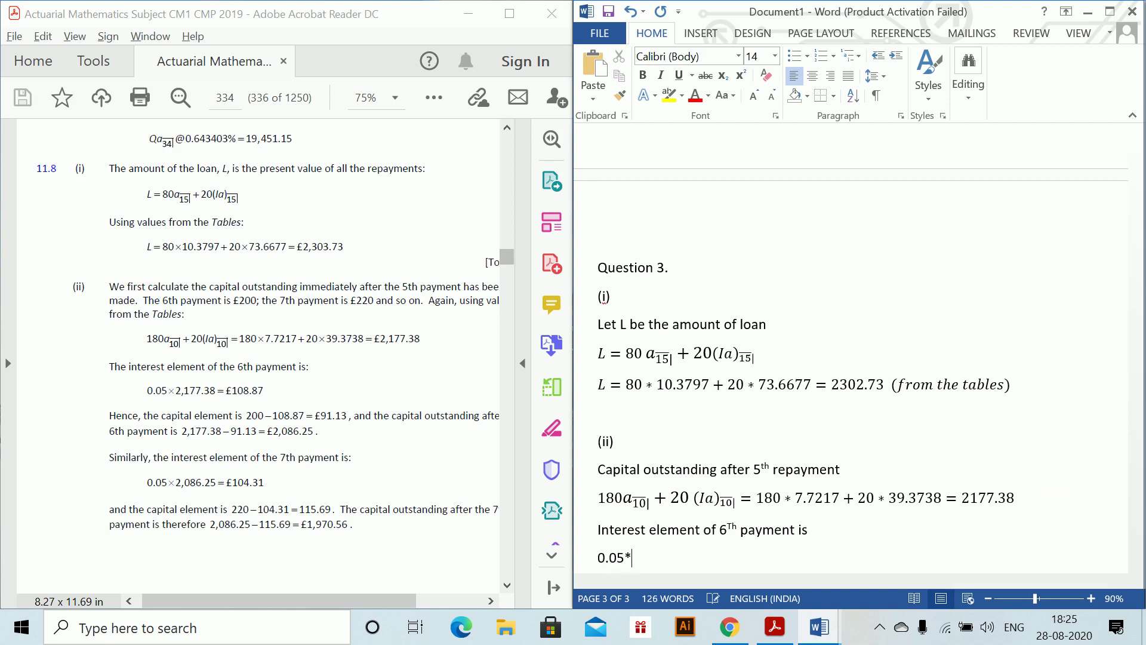
type("2177.38 = 108.87")
key("Return")
key("Return")
key("Return")
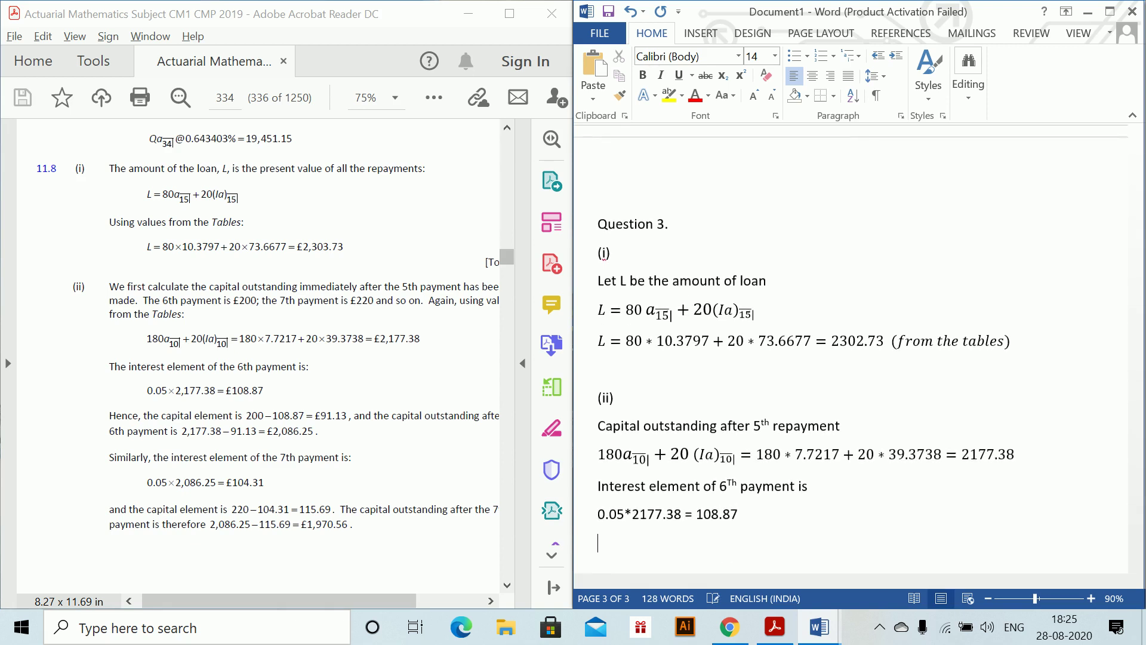
key("BackSpace")
key("BackSpace")
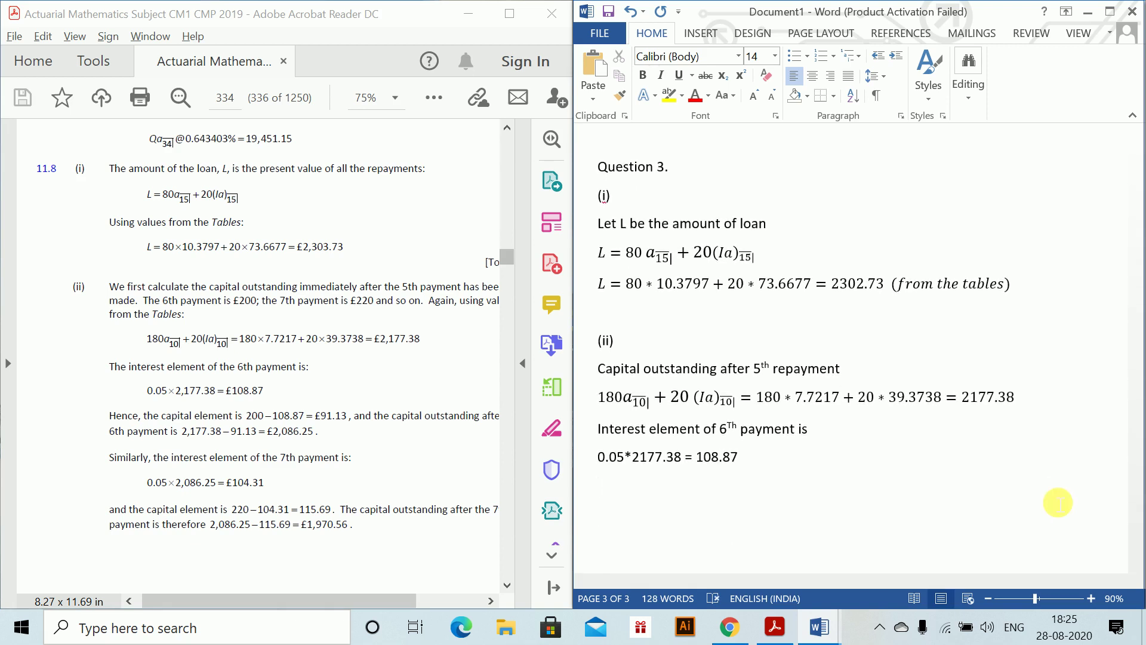
- Add the line "Capital element = 200 – 108.87 = 91.13" below the interest calculation
type("Capital")
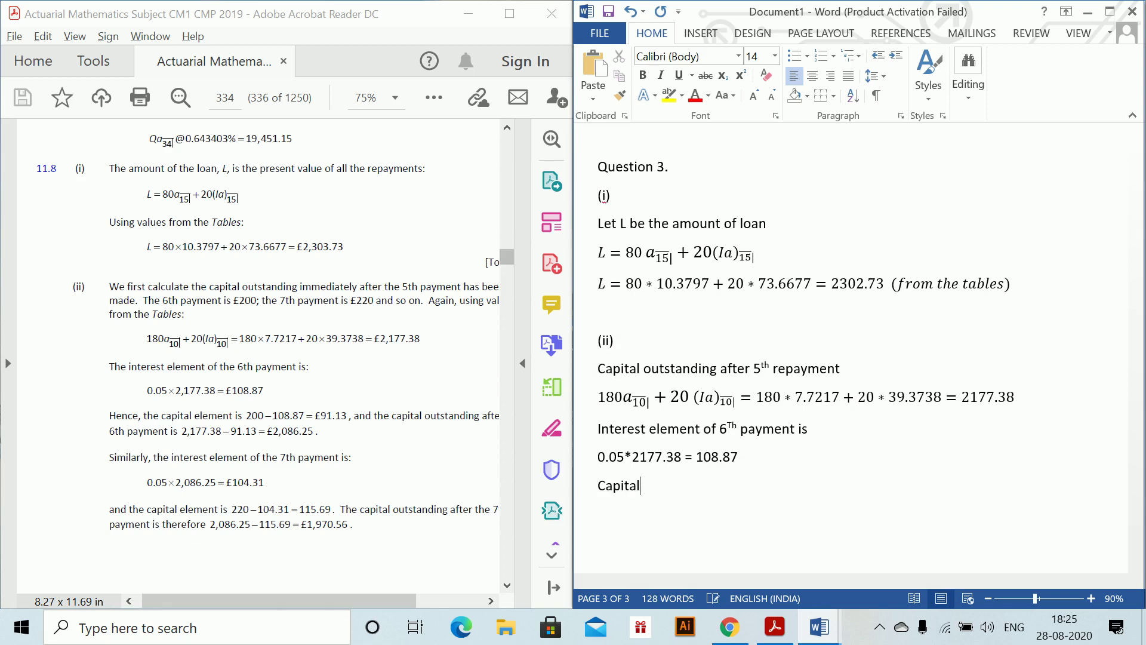
type(" elem")
type("ent = 2")
type("00 ")
type("- 108.87 ")
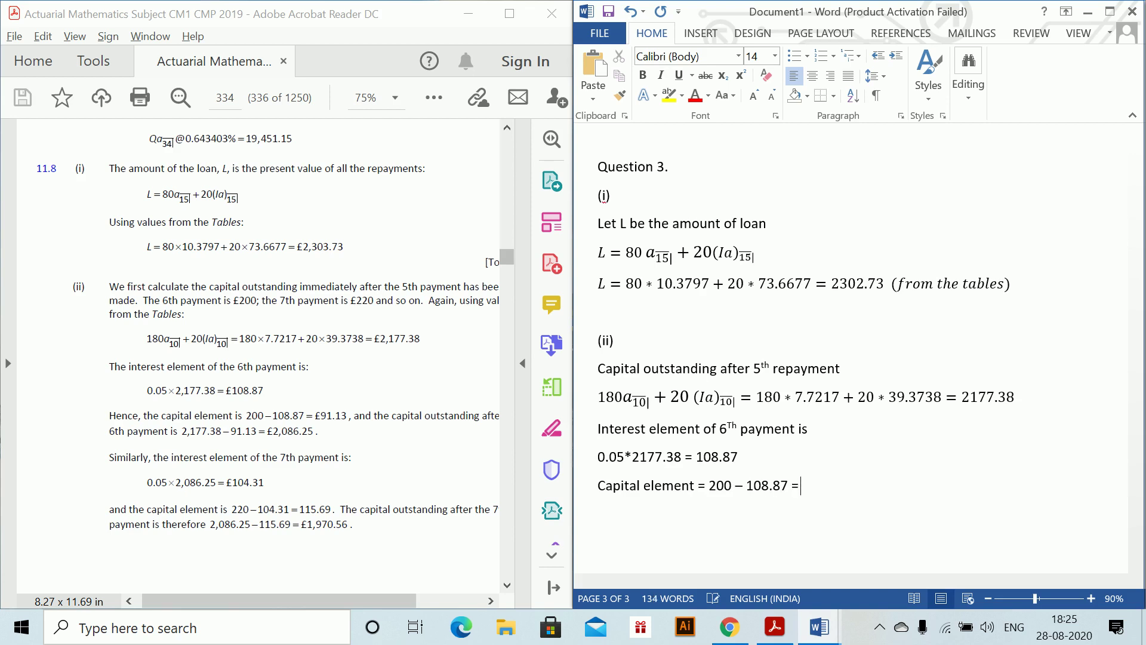
type("= 91.15")
key("BackSpace")
type("3")
key("Return")
- Add the line "Capital outstanding after 6th repayment = 2177.38 – 91.13 = 2086.25" below the capital element line
type("Capital outst")
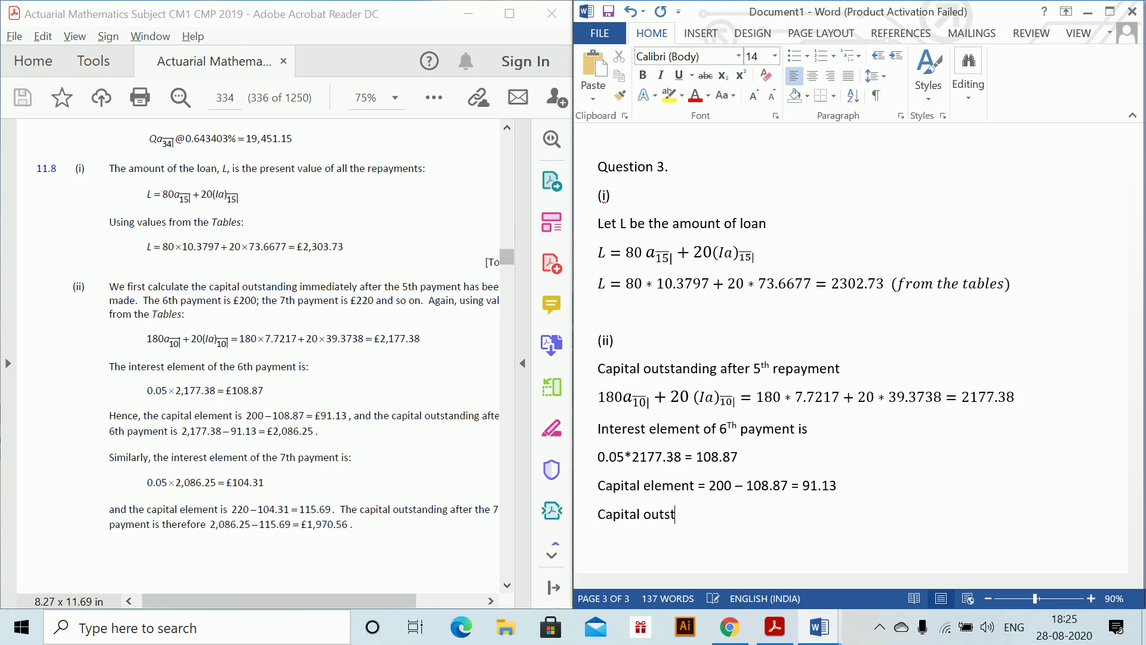
type("anding after 6t")
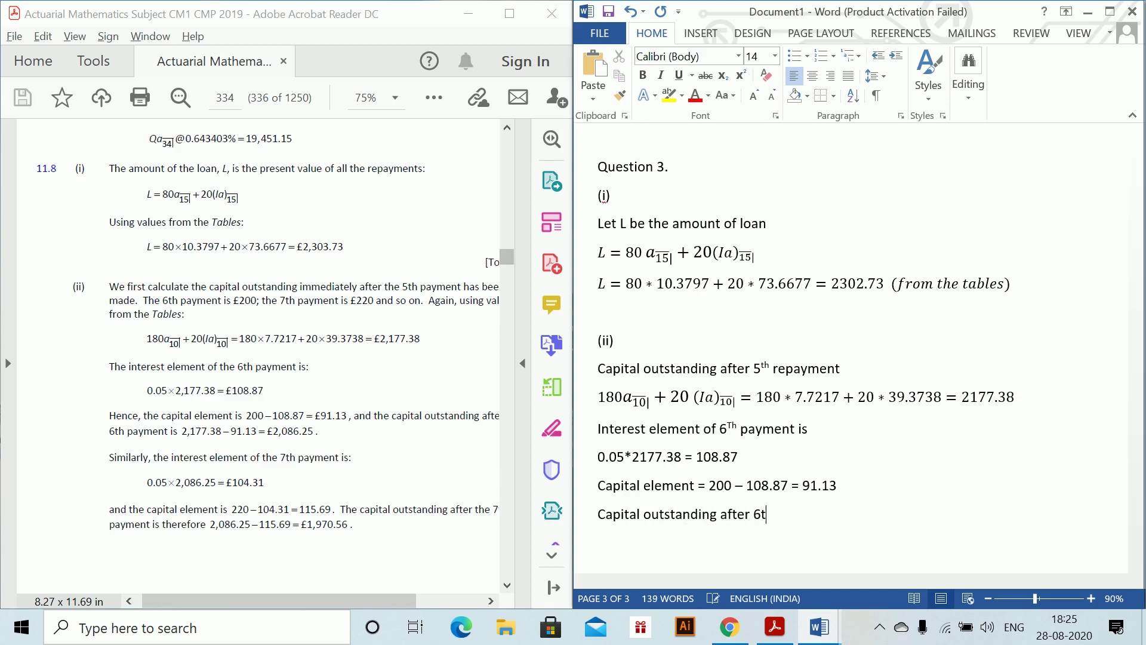
type("h repayment = 2177")
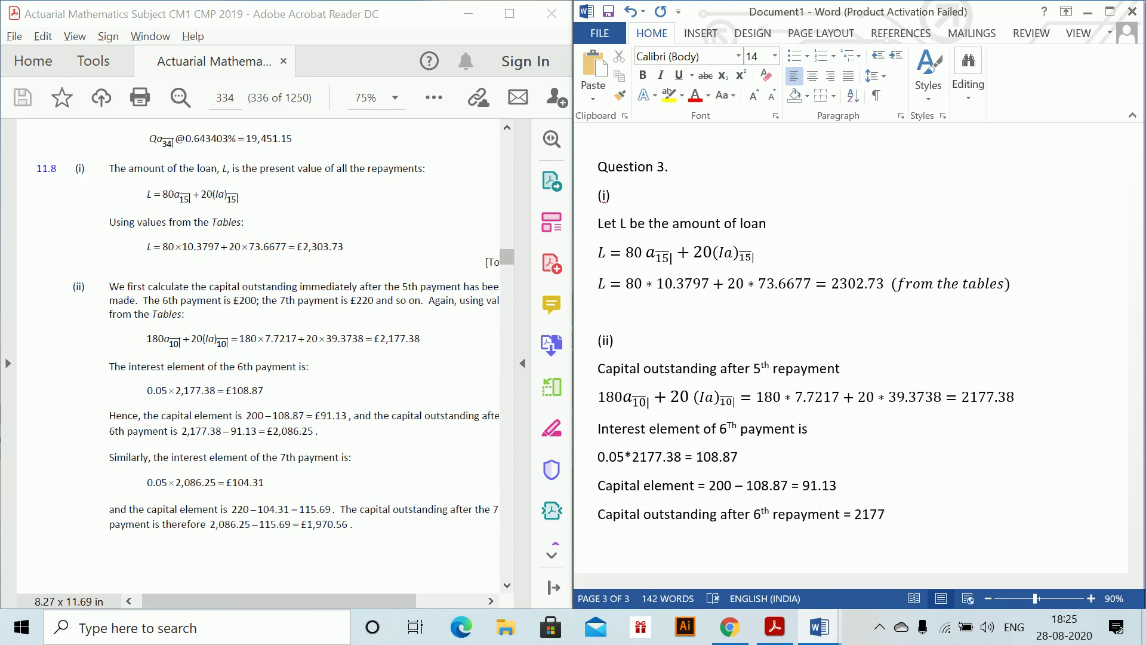
type(".38")
type("- 91.12")
key("BackSpace")
key("BackSpace")
type("3 = 2068")
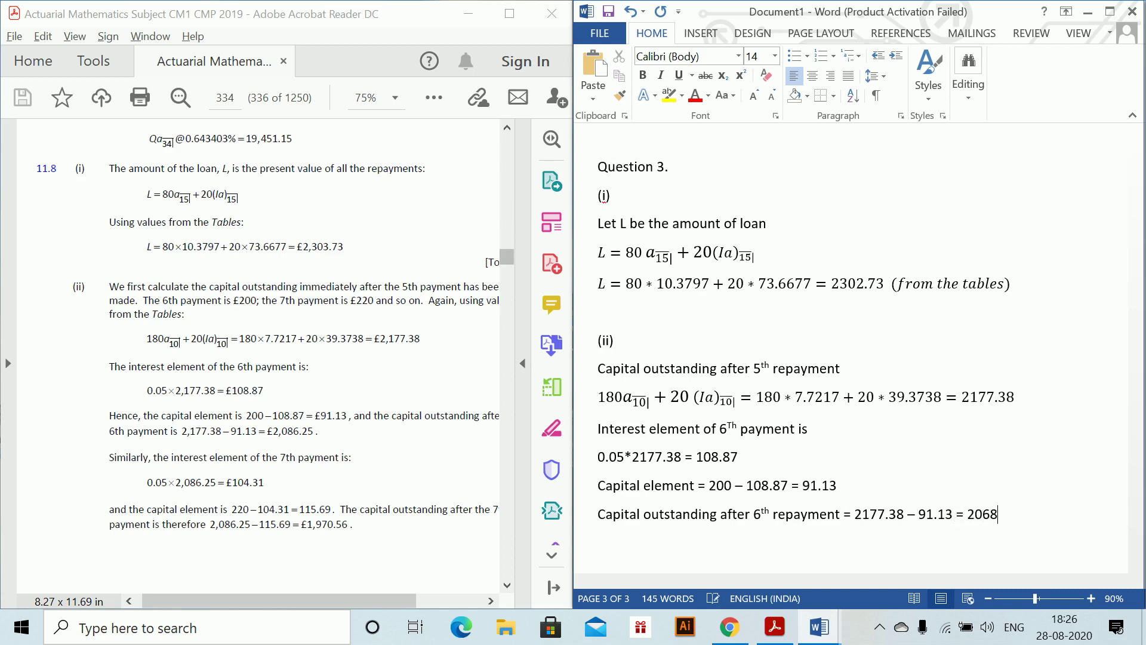
type(".2")
key("BackSpace")
key("BackSpace")
key("BackSpace")
key("BackSpace")
key("BackSpace")
type("086.25")
- Duplicate the four 6th payment lines, from the interest element to the capital outstanding, directly below the originals
scroll(1058, 502, "down", 1)
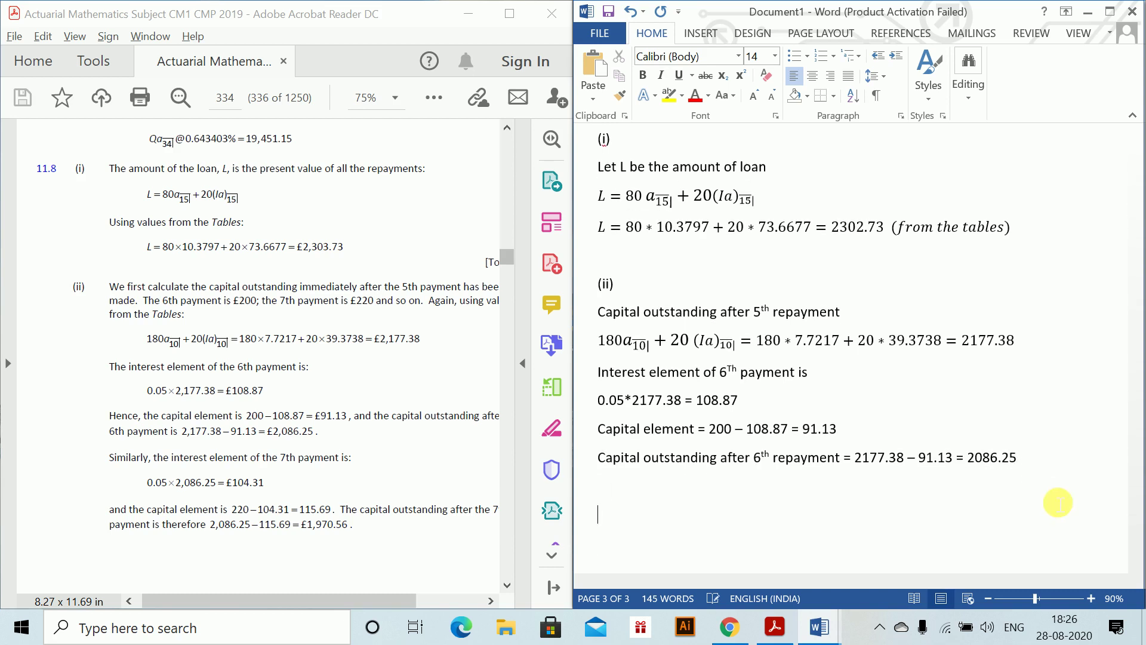
left_click_drag(598, 373, 1048, 468)
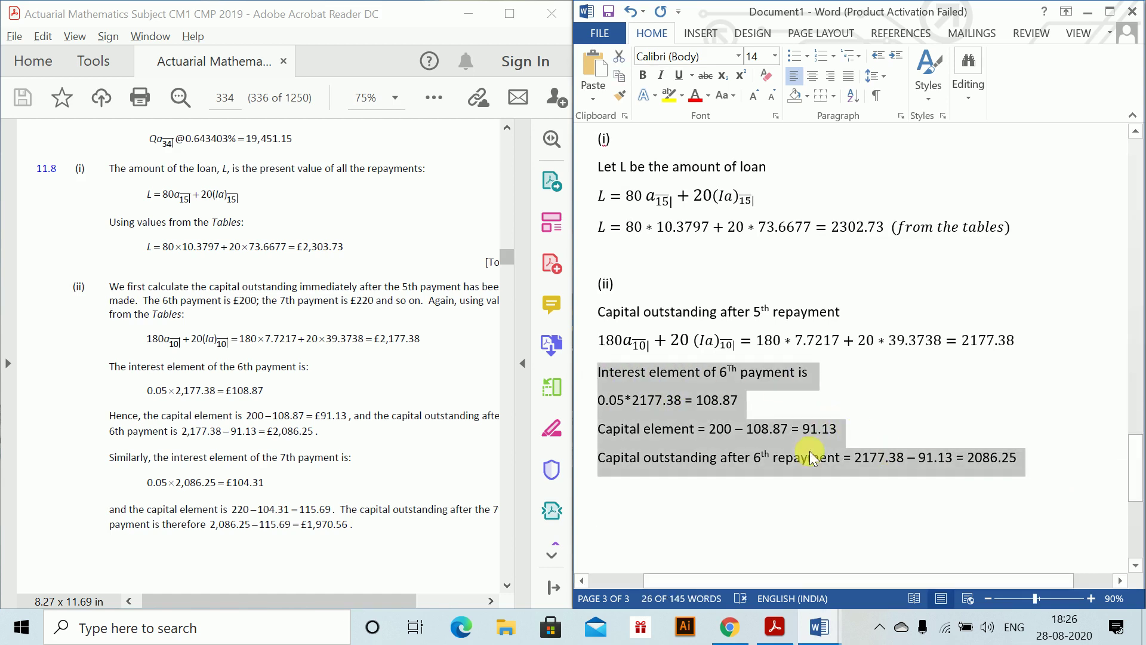
key("ctrl+c")
left_click(729, 474)
key("ctrl+v")
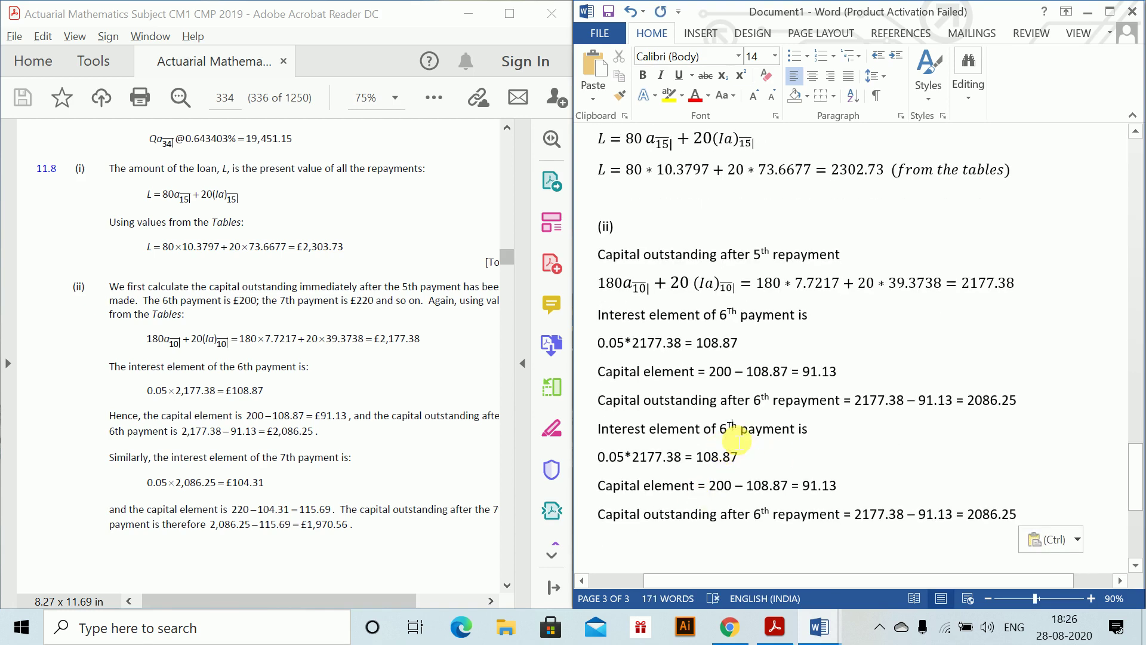
- Change the copied interest element heading to refer to the 7th payment, with "th" as superscript
left_click(729, 426)
key("BackSpace")
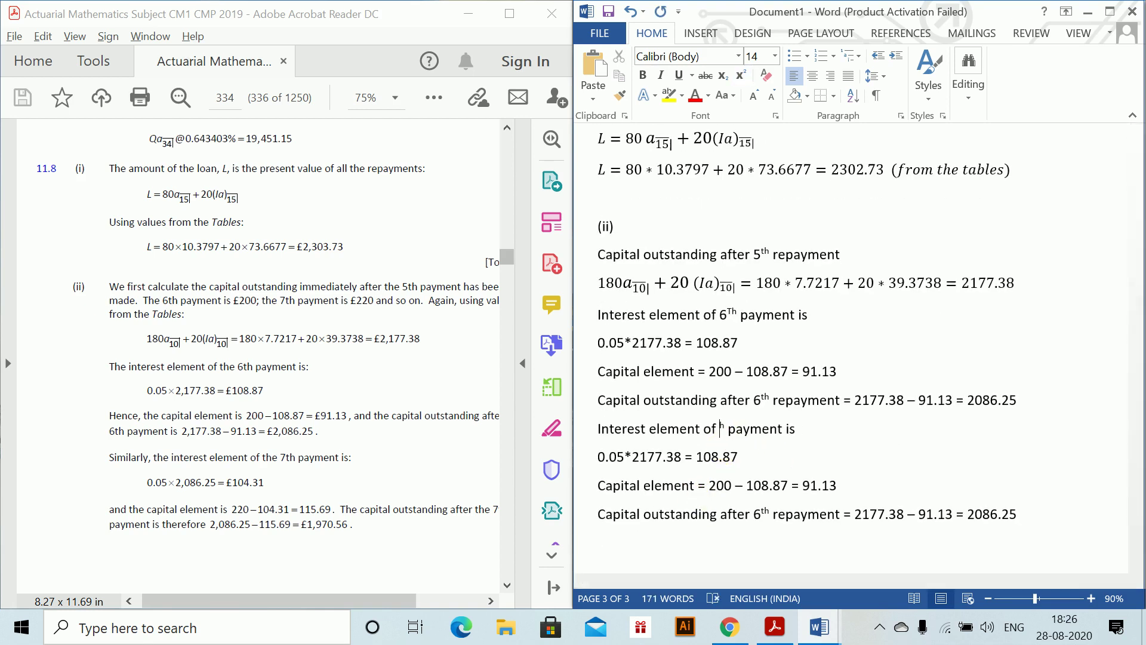
type("7t")
left_click(735, 428)
key("BackSpace")
key("BackSpace")
type("th")
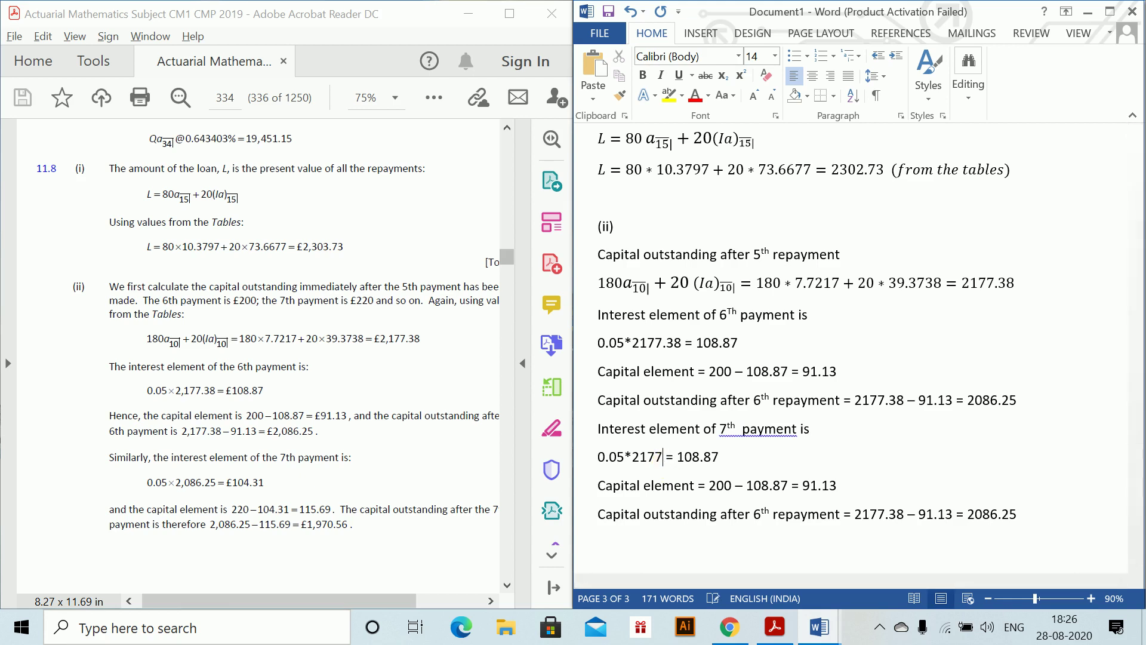
- Update the copied interest calculation under the 7th payment heading to 0.05*2086.25 = 104.31
key("BackSpace")
key("BackSpace")
key("BackSpace")
key("BackSpace")
key("BackSpace")
key("BackSpace")
type("086.25")
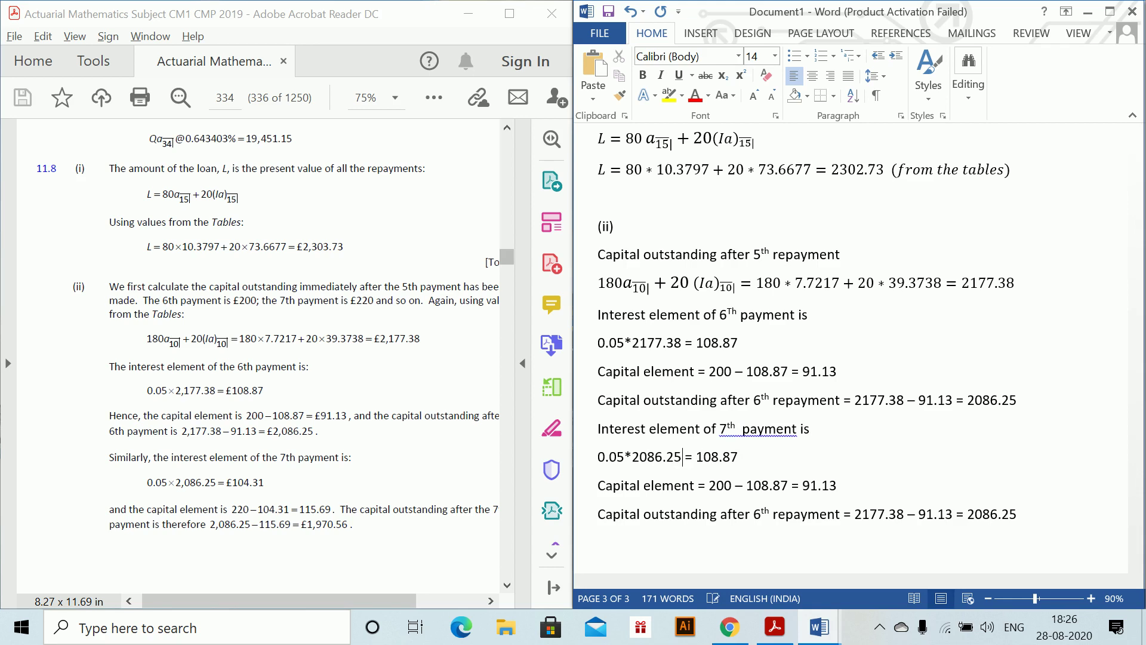
key("BackSpace")
key("BackSpace")
key("BackSpace")
key("BackSpace")
key("BackSpace")
type("04.31")
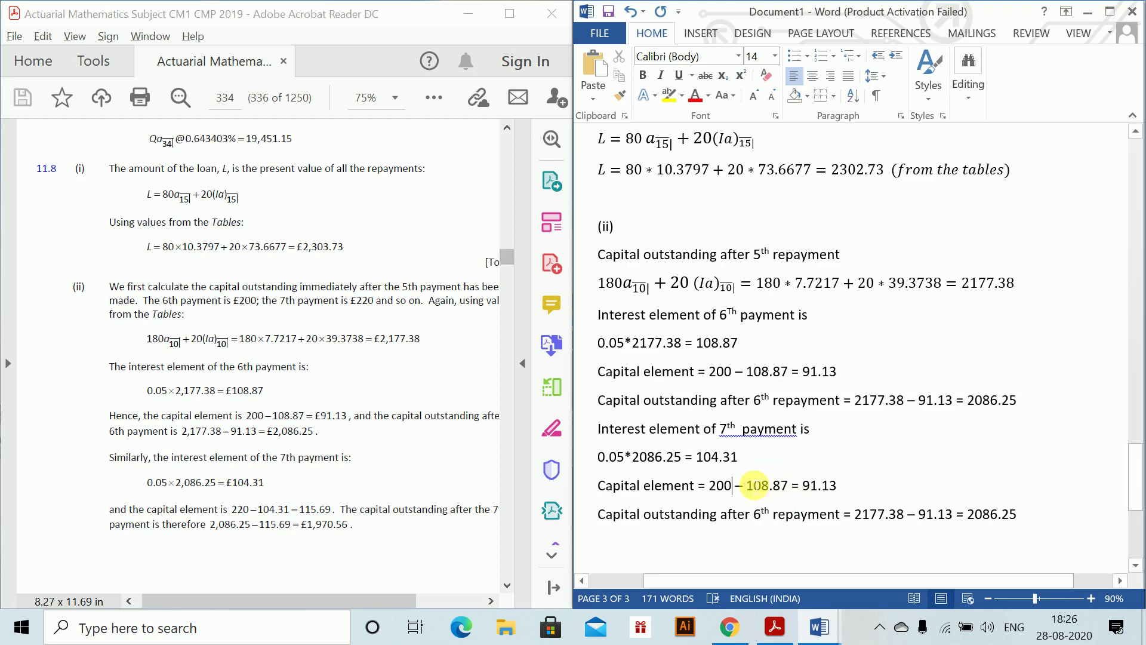
- Change the subtraction in the copied capital element line to 220 – 104.31
key("BackSpace")
type("2")
key("Right")
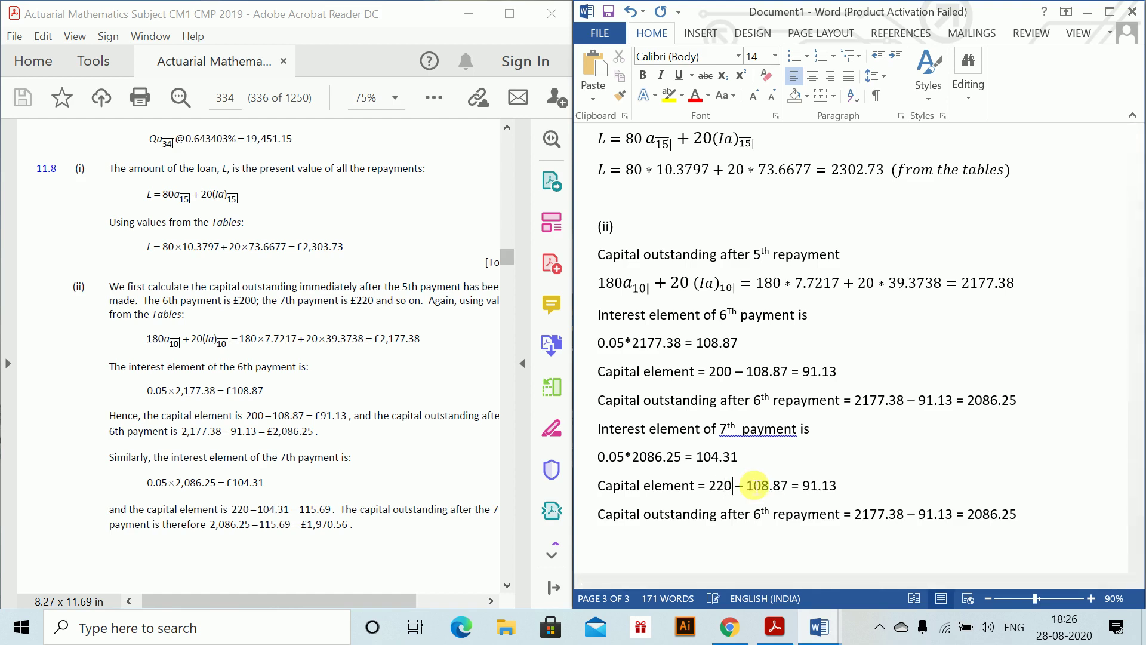
key("BackSpace")
type("4")
key("Right")
key("BackSpace")
key("Delete")
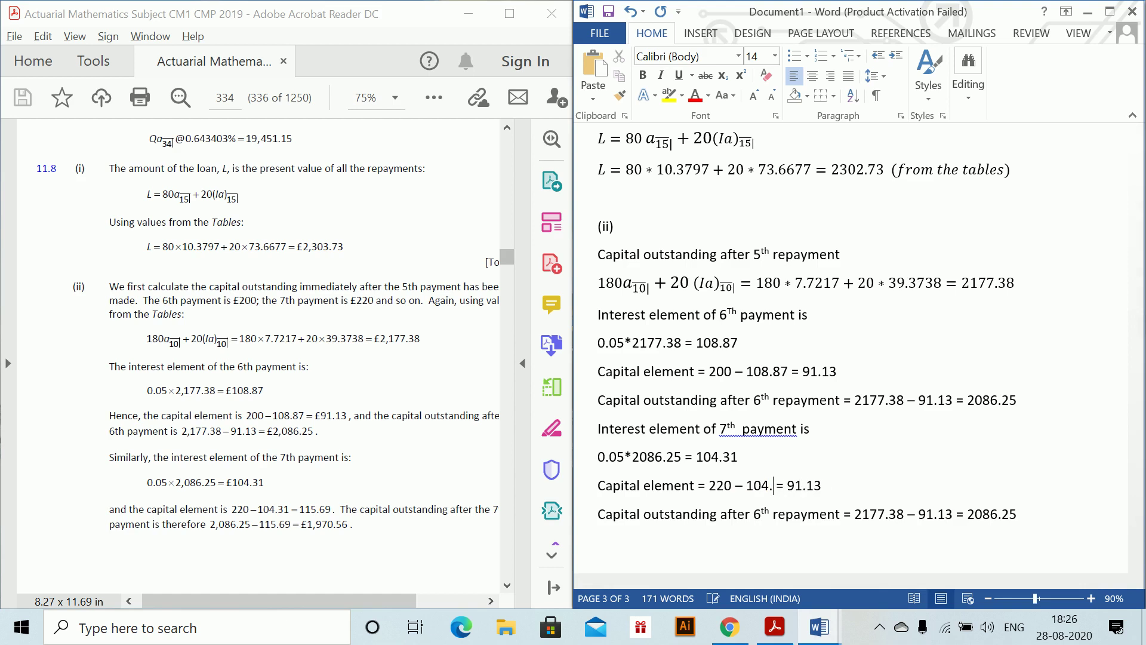
type("31")
key("Right")
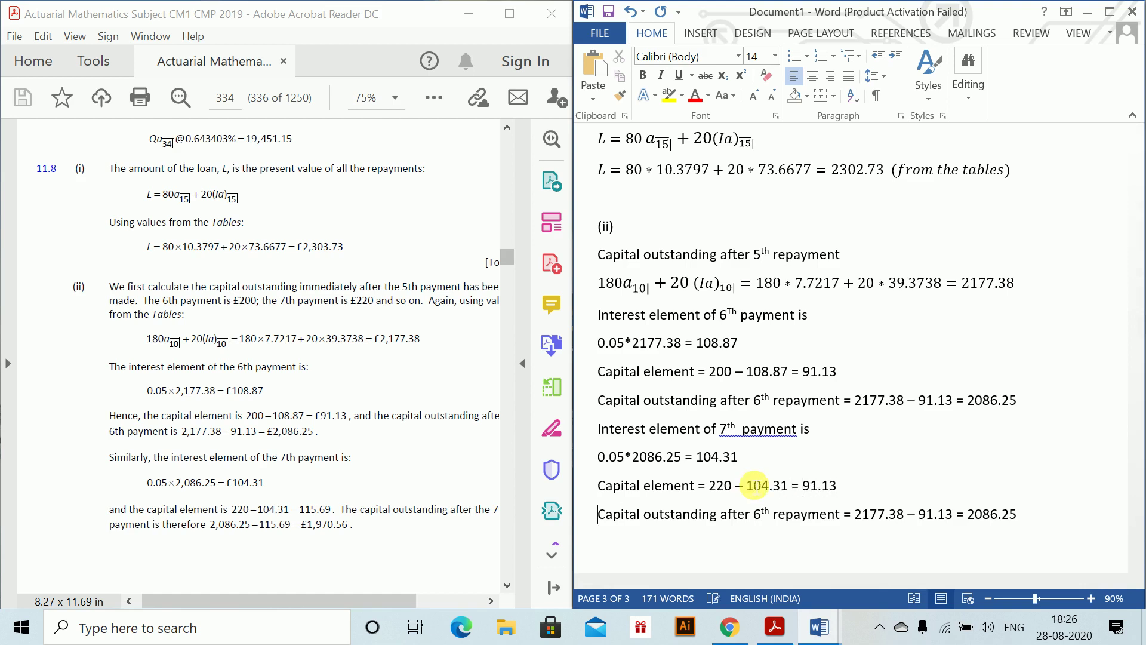
- Set the result of the 7th payment's capital element to 115.69, keeping the capital outstanding text on its own line
key("BackSpace")
key("BackSpace")
key("BackSpace")
key("BackSpace")
key("BackSpace")
key("BackSpace")
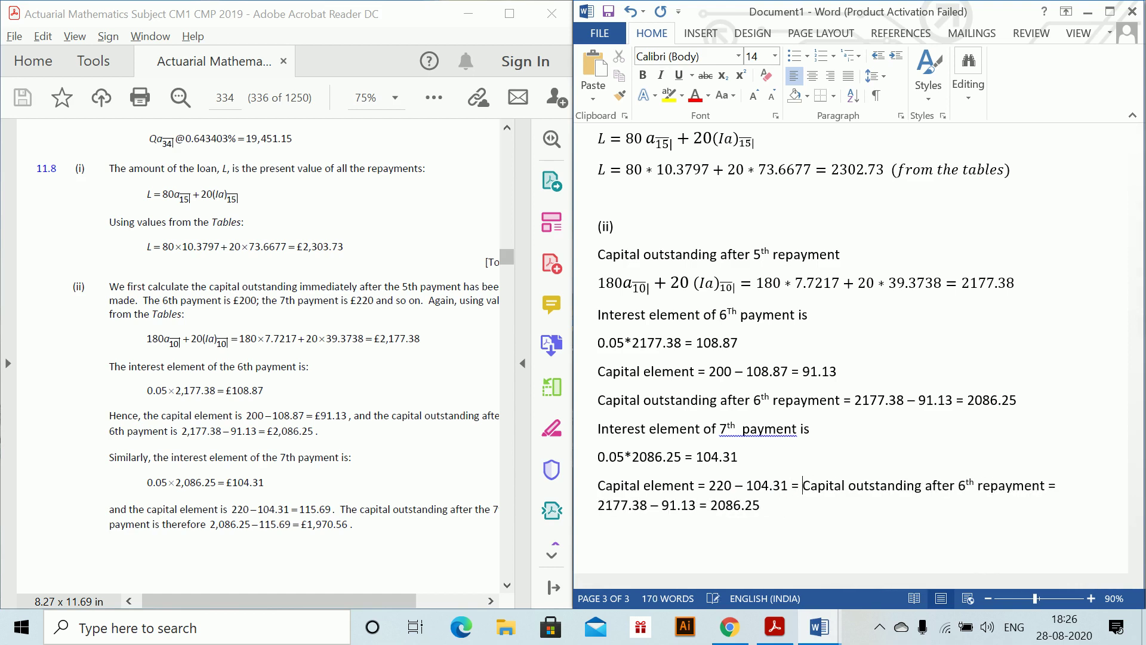
type("115")
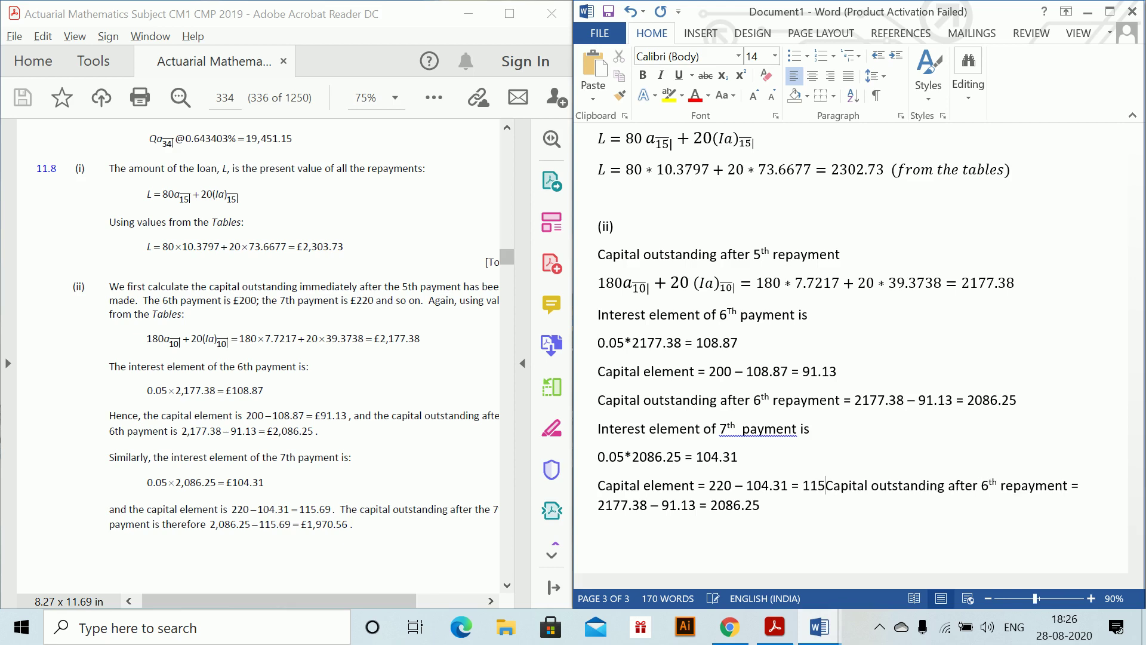
type(".69")
key("Return")
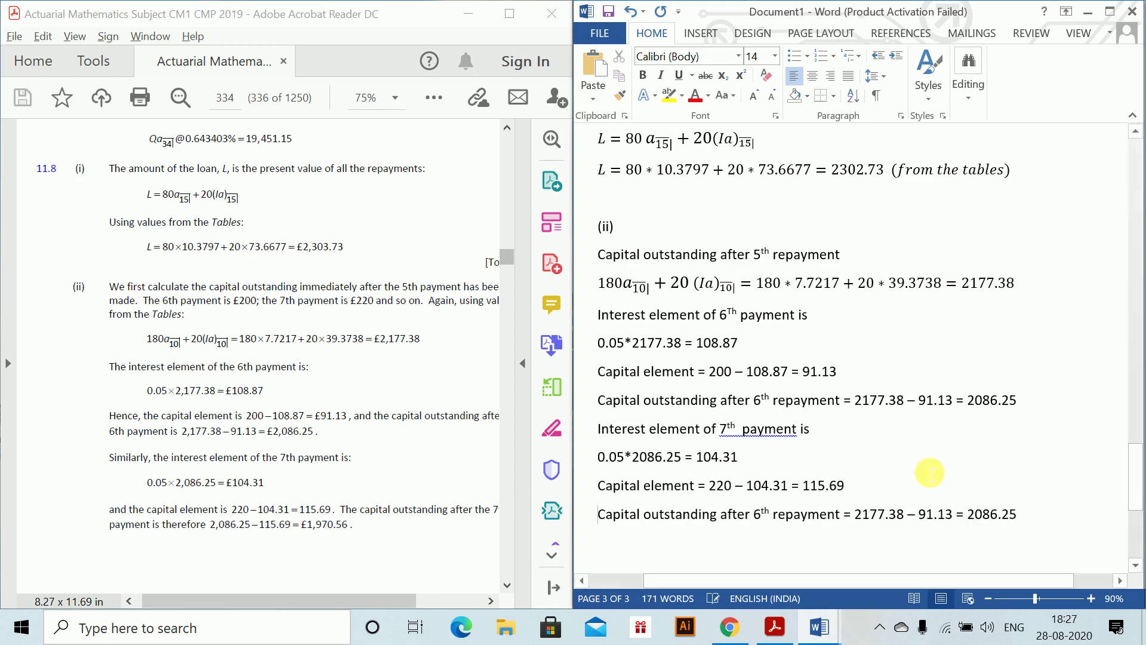
- Change the copied capital outstanding line to refer to the 7th repayment
left_click_drag(1137, 477, 1137, 499)
left_click(765, 406)
key("BackSpace")
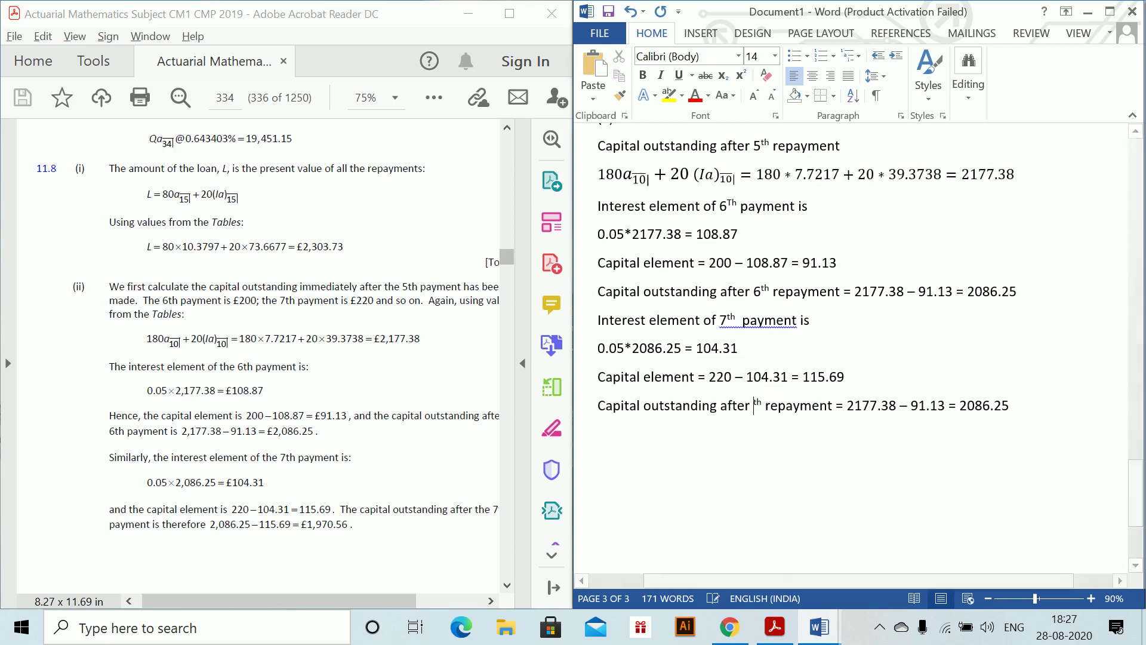
type("7")
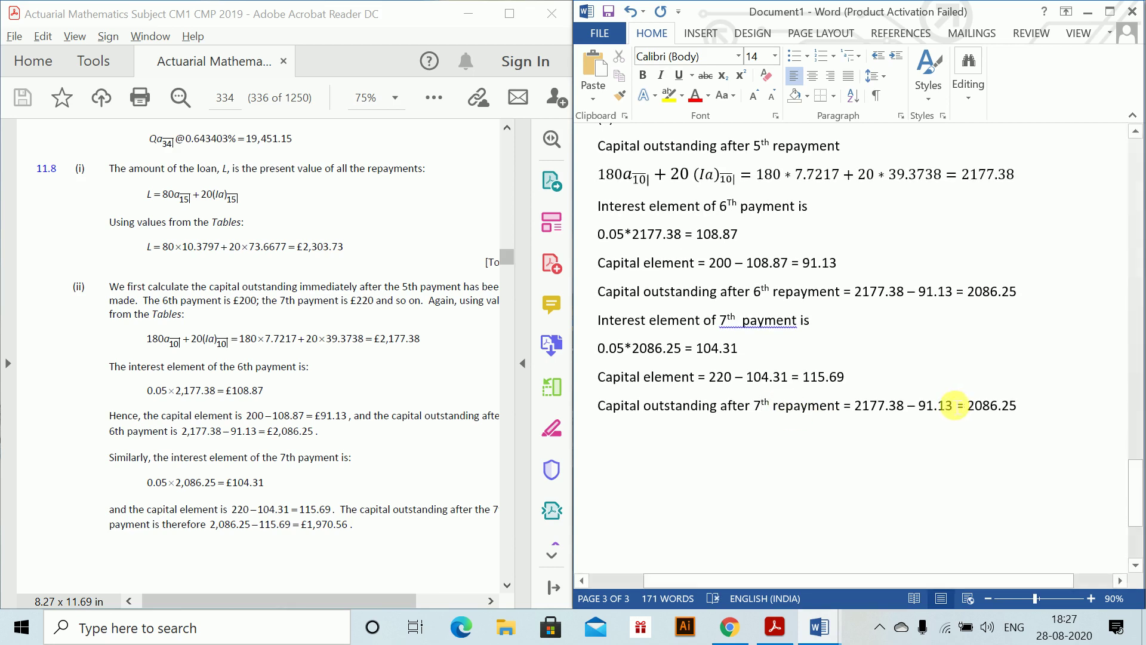
- Replace the whole-number part 2177 in the 7th repayment's capital outstanding calculation with 2086.25
left_click(899, 408)
key("BackSpace")
key("BackSpace")
key("BackSpace")
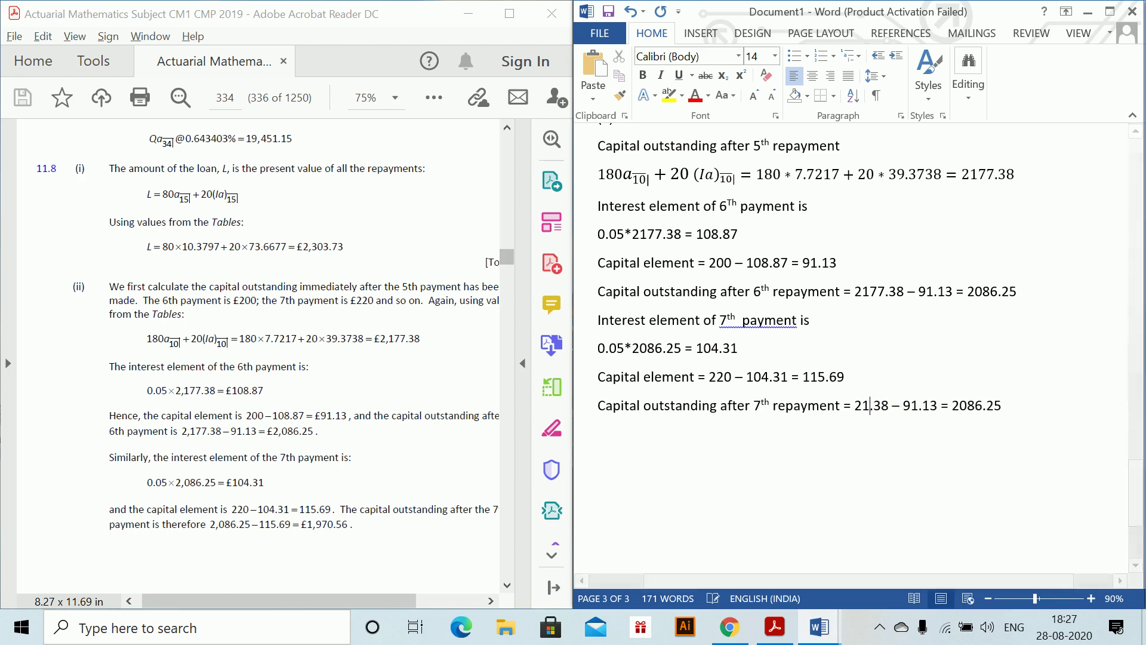
type("086.2")
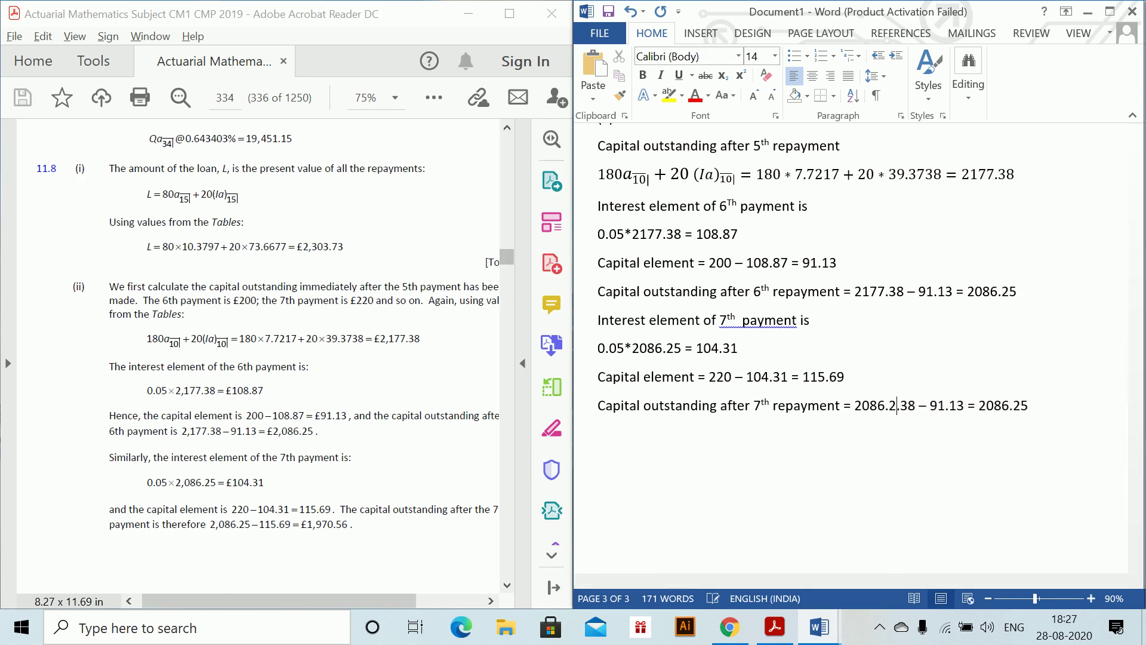
type("5")
- Change the amount subtracted in the 7th repayment's capital outstanding line to 115.69
key("Right")
key("Right")
key("Right")
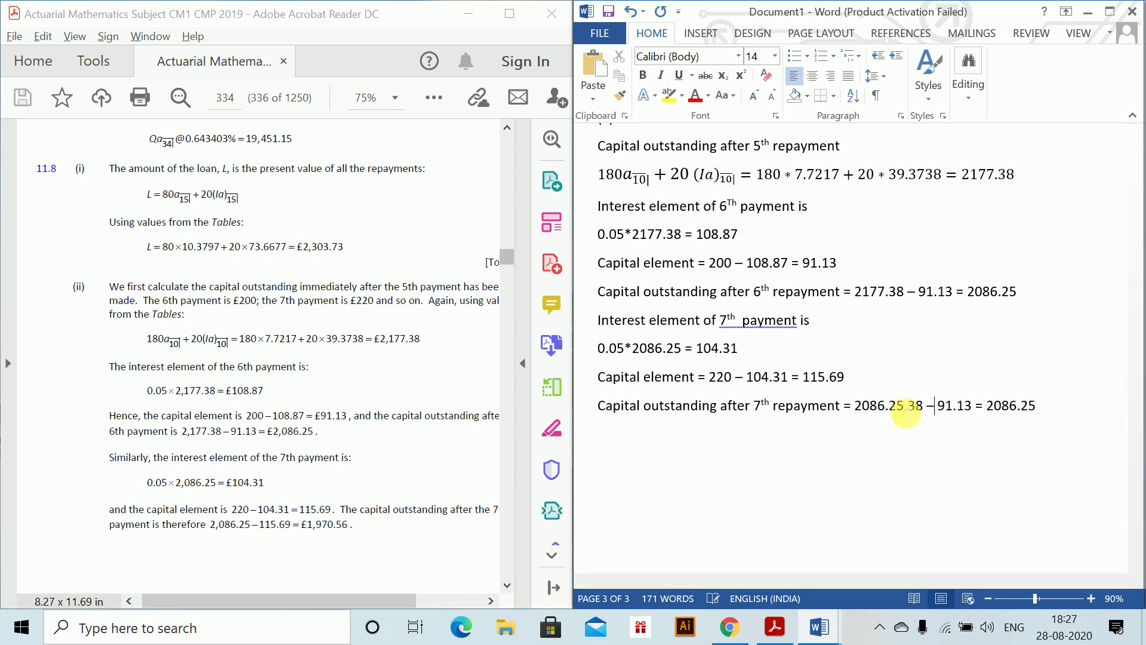
key("BackSpace")
key("BackSpace")
type("115")
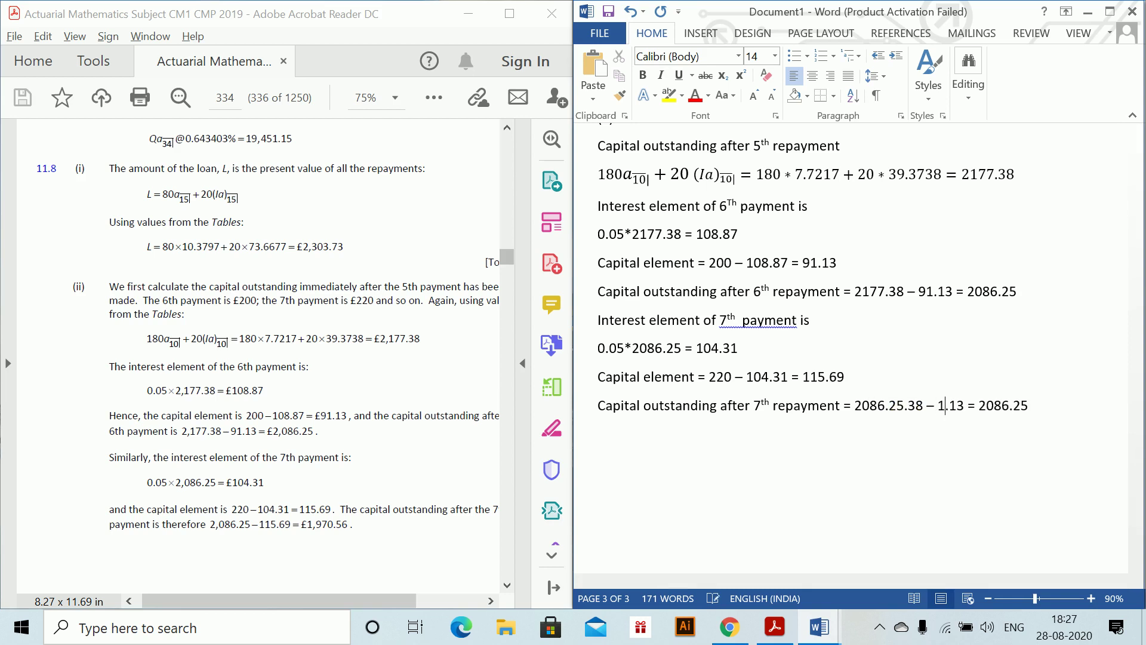
key("Right")
key("Right")
key("Right")
key("BackSpace")
key("BackSpace")
type("69")
- Set the result of the 7th repayment's capital outstanding calculation to 1970.56
key("Right")
key("Right")
key("Right")
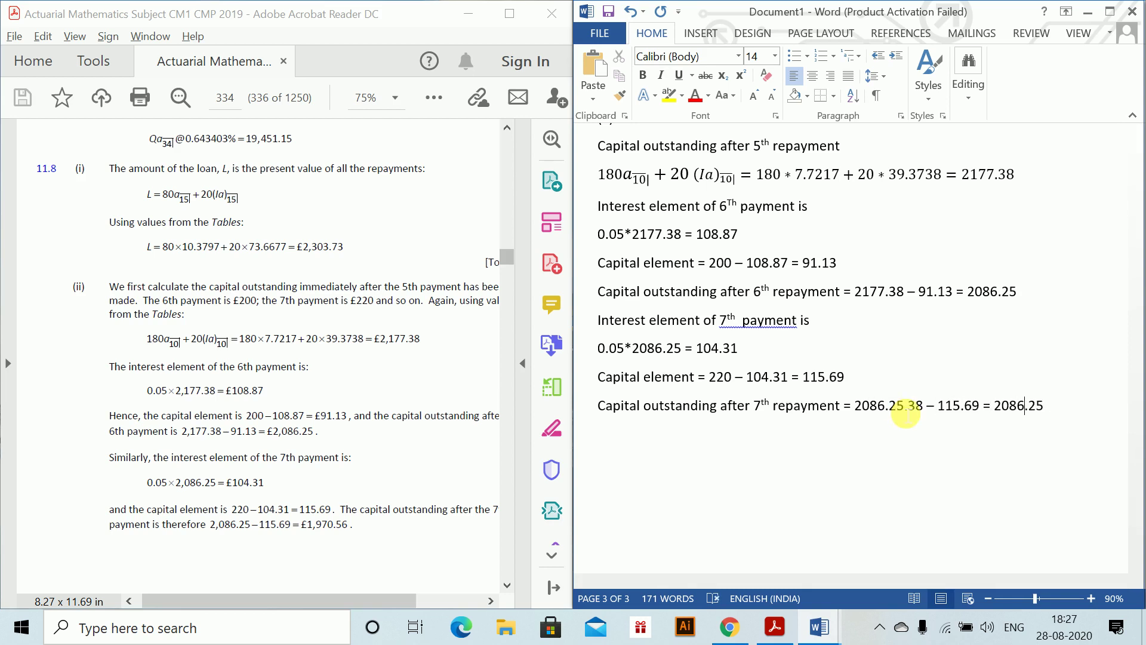
key("BackSpace")
key("BackSpace")
key("BackSpace")
key("BackSpace")
key("BackSpace")
key("BackSpace")
key("BackSpace")
type("1")
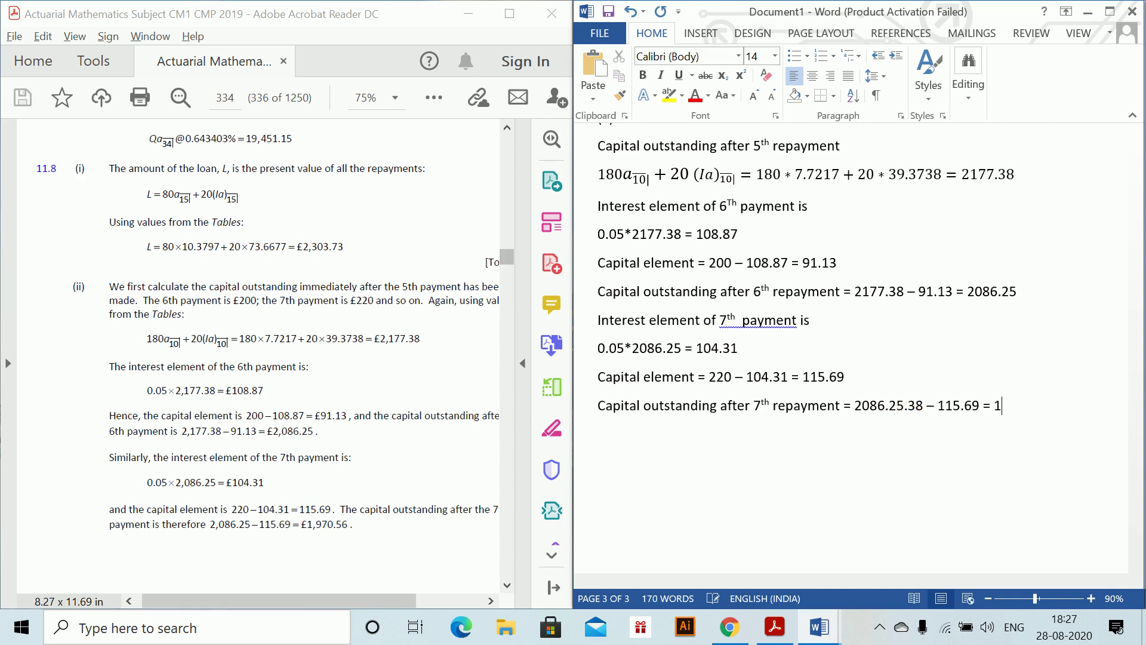
type("970.56")
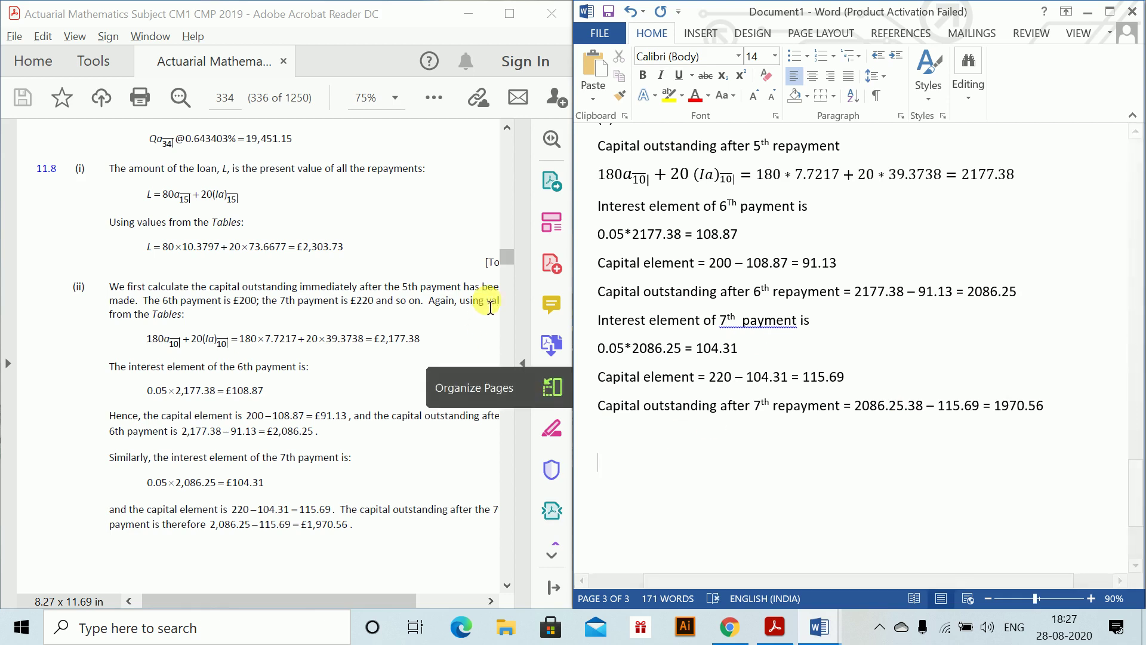
- Switch to the PDF solution and view the loan schedule table that follows the 7th payment working
left_click_drag(506, 259, 505, 258)
scroll(348, 313, "down", 5)
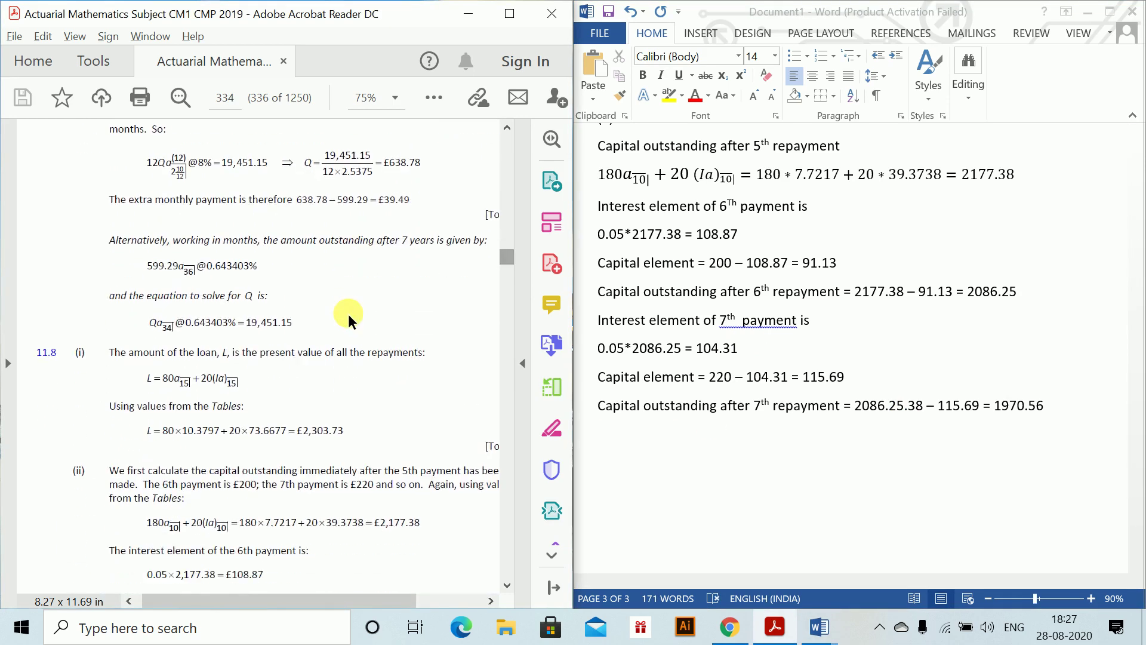
scroll(349, 314, "down", 3)
scroll(352, 320, "right", 1)
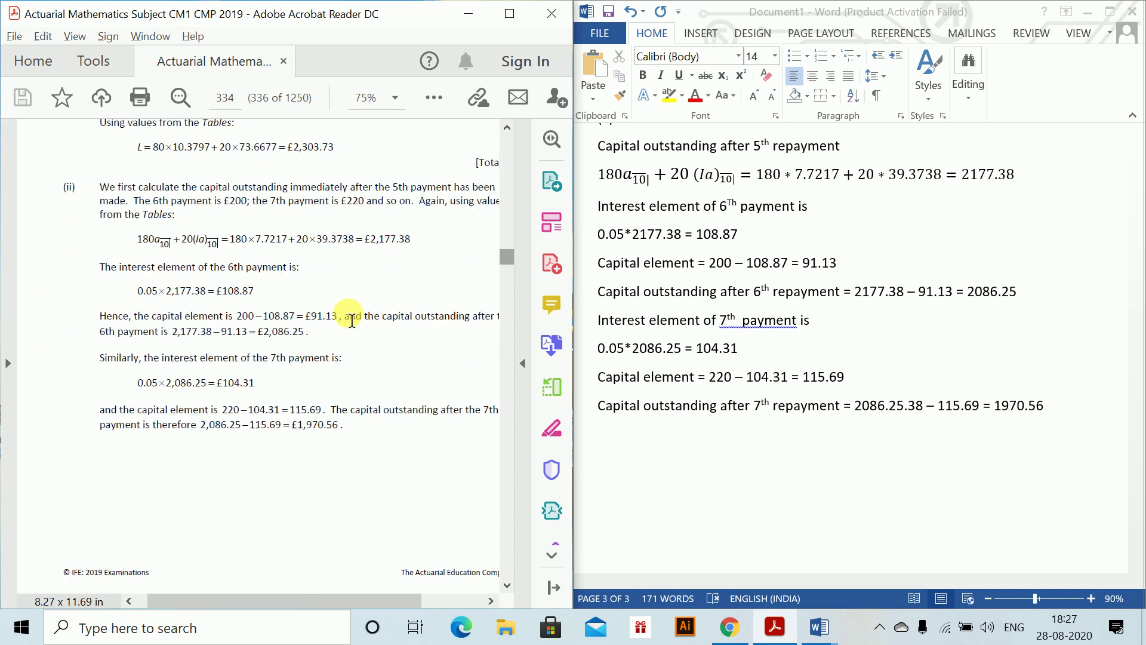
left_click(506, 584)
left_click(506, 582)
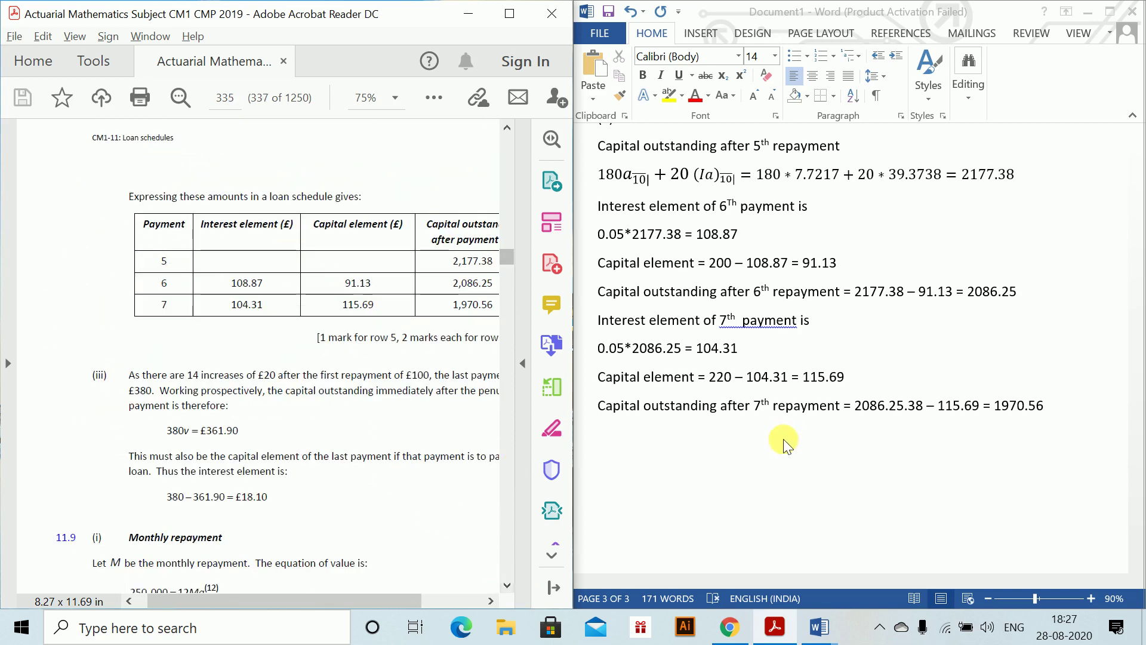
- Return to the Word document and start a new line, leaving a blank one below the 7th repayment calculation
left_click(1092, 406)
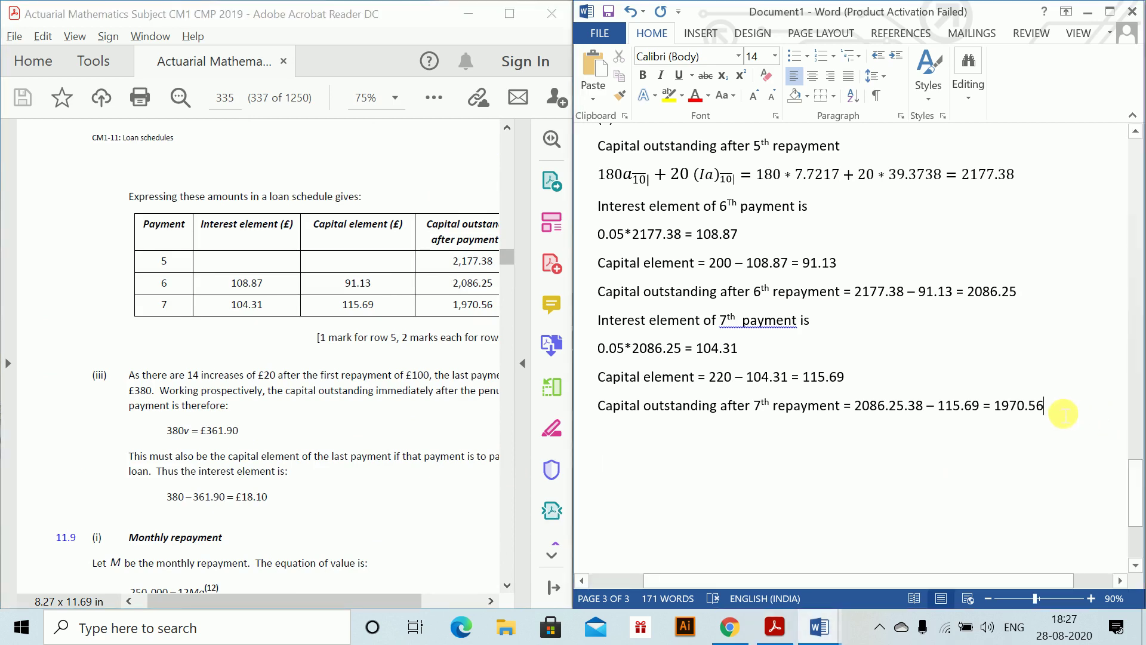
key("Return")
key("Return")
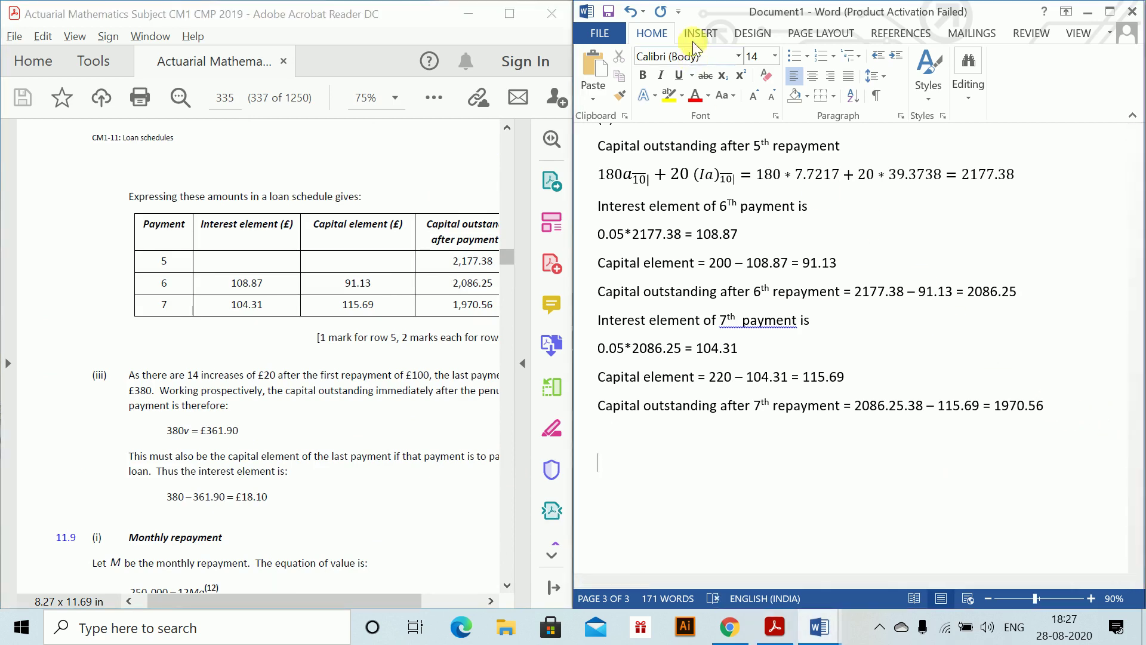
- Try a two-by-two table below the 7th repayment calculation and undo its insertion
left_click(692, 40)
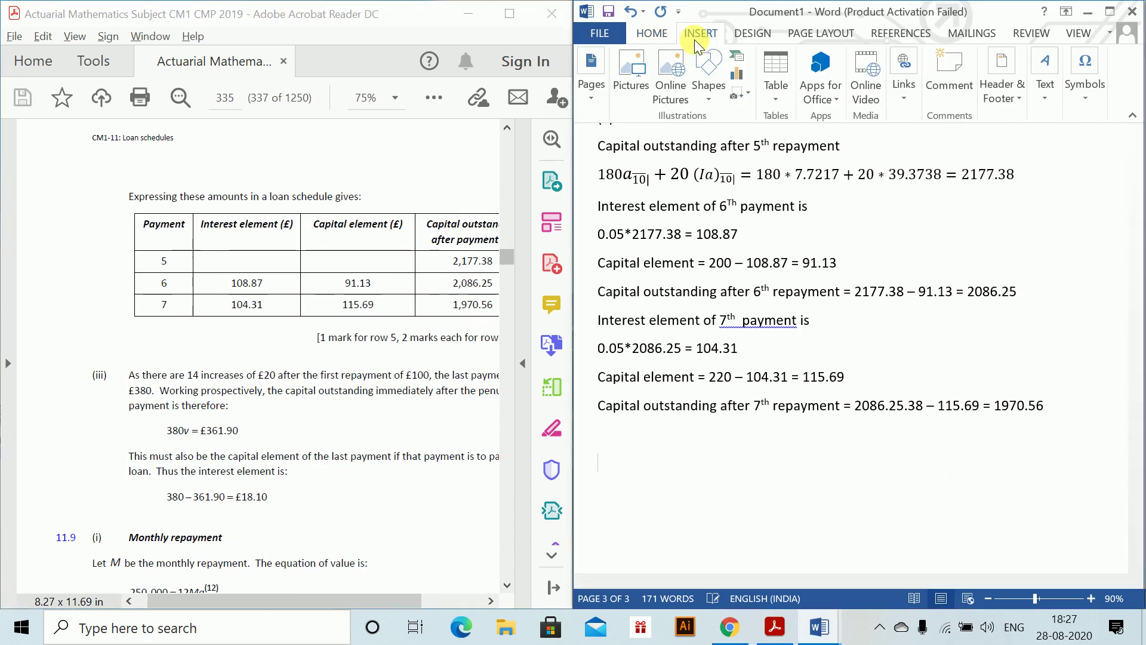
left_click(783, 67)
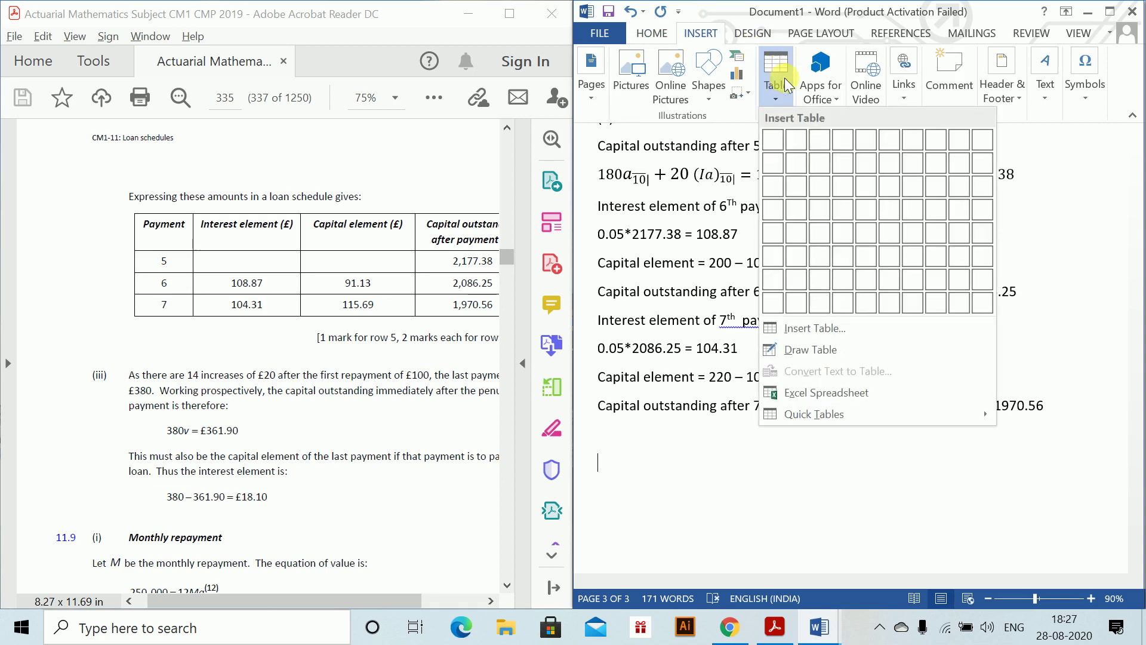
left_click(800, 154)
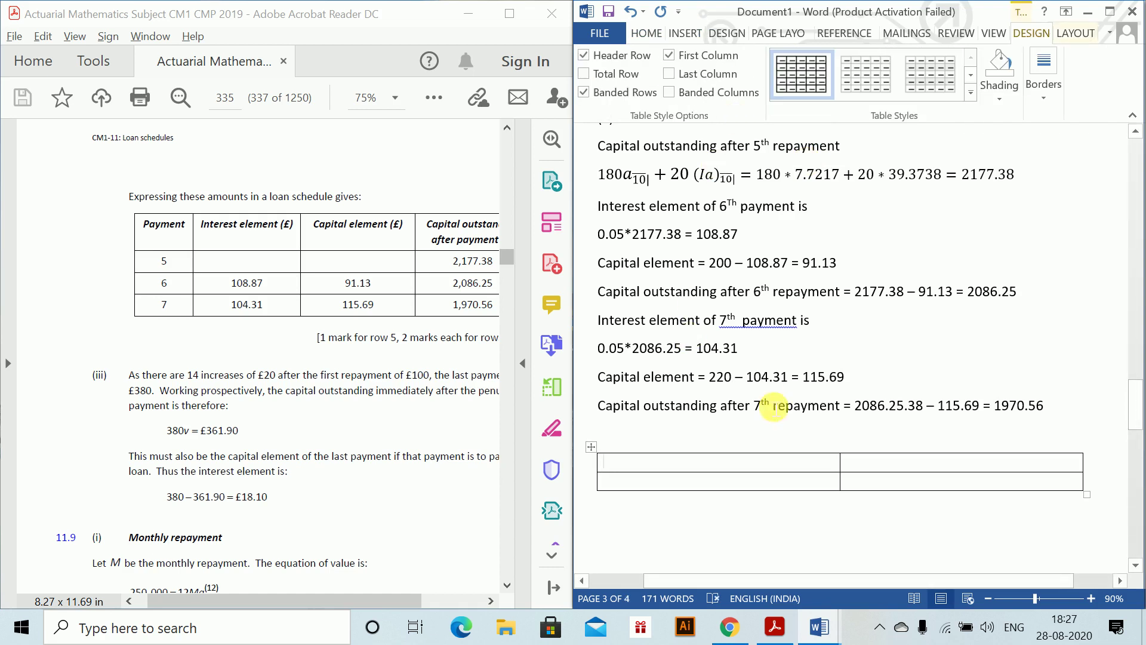
key("ctrl+z")
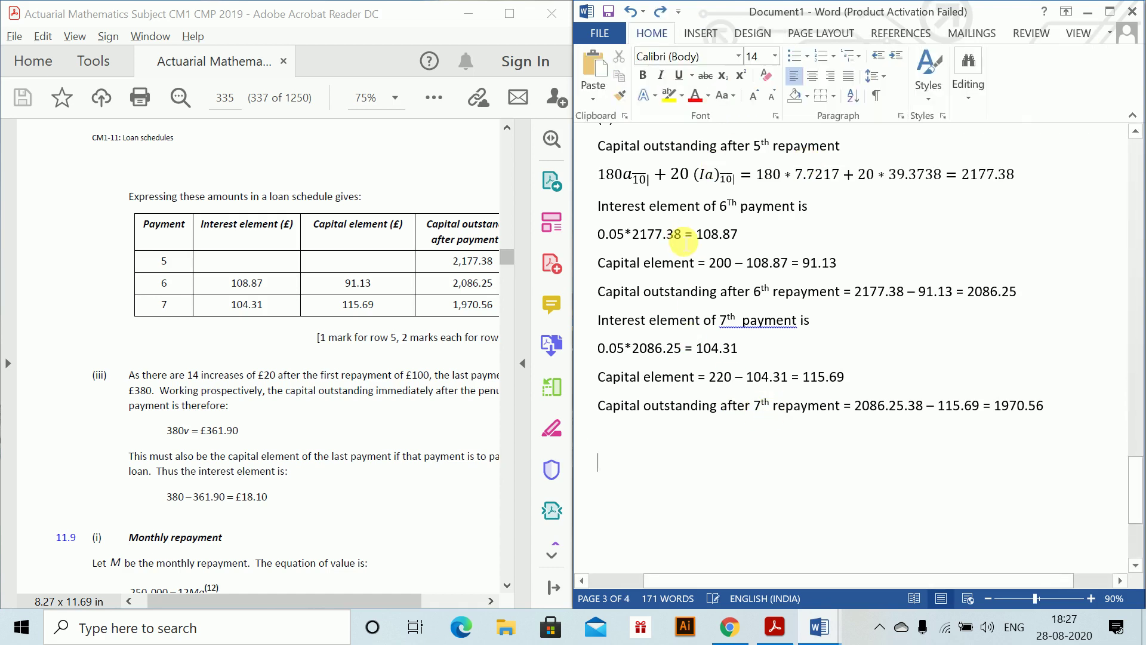
- Insert a table with four columns and four rows below the 7th repayment calculation
left_click(703, 33)
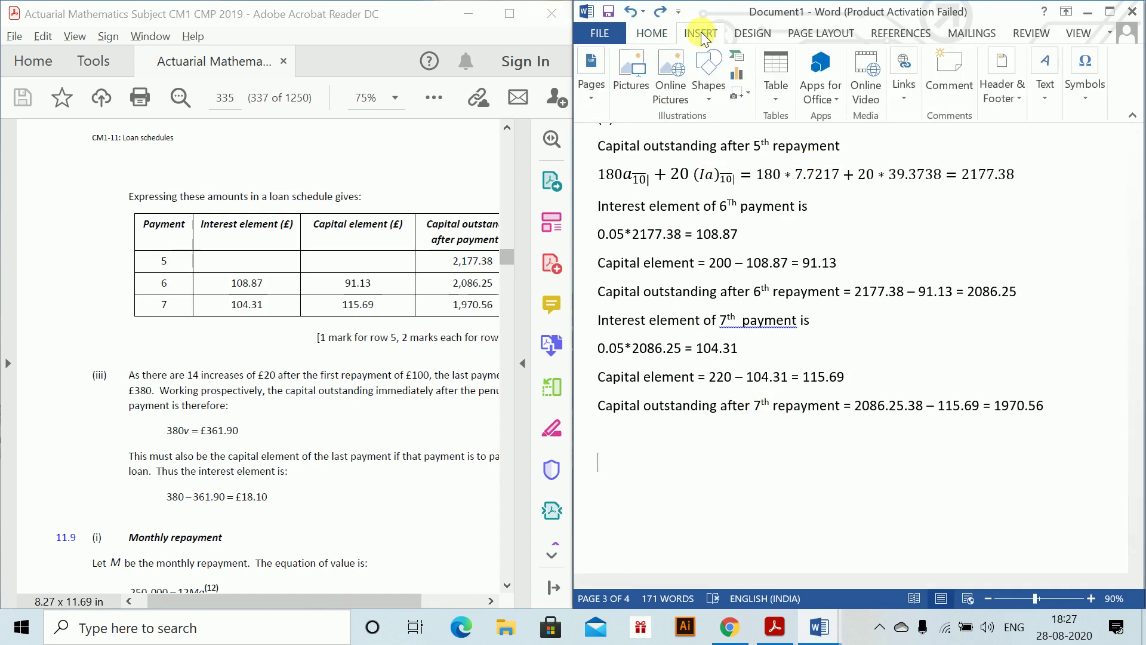
left_click(775, 75)
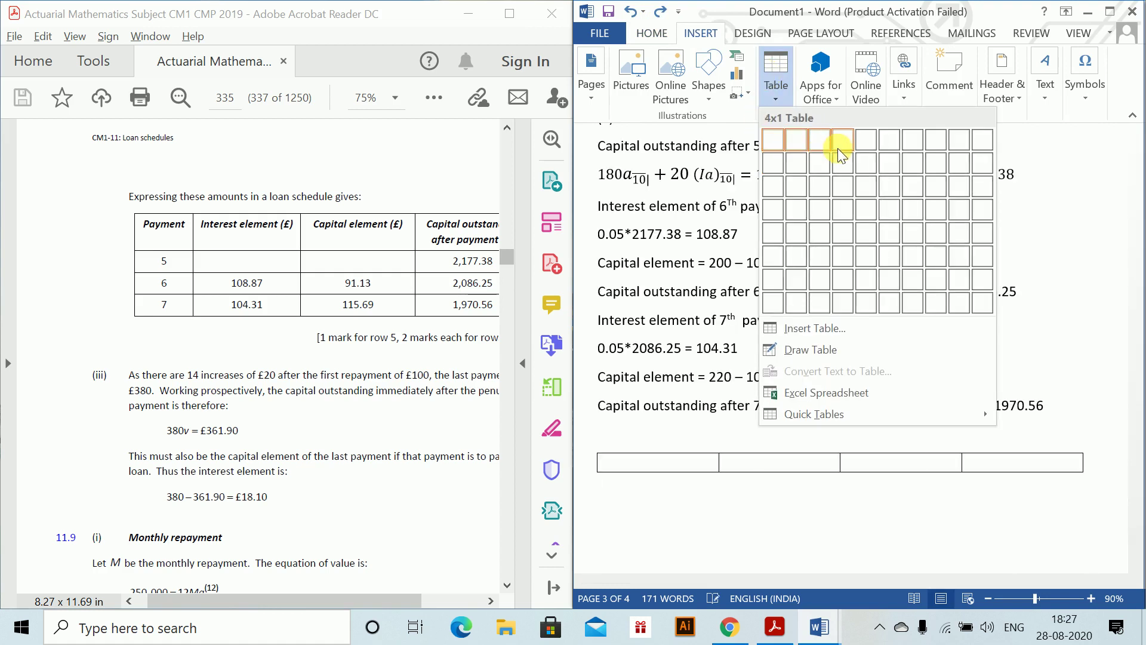
left_click(845, 212)
- Enter "Payment", "Inetrest element" and "Capital repaid" as the first three column headings of the new table
type("Payment")
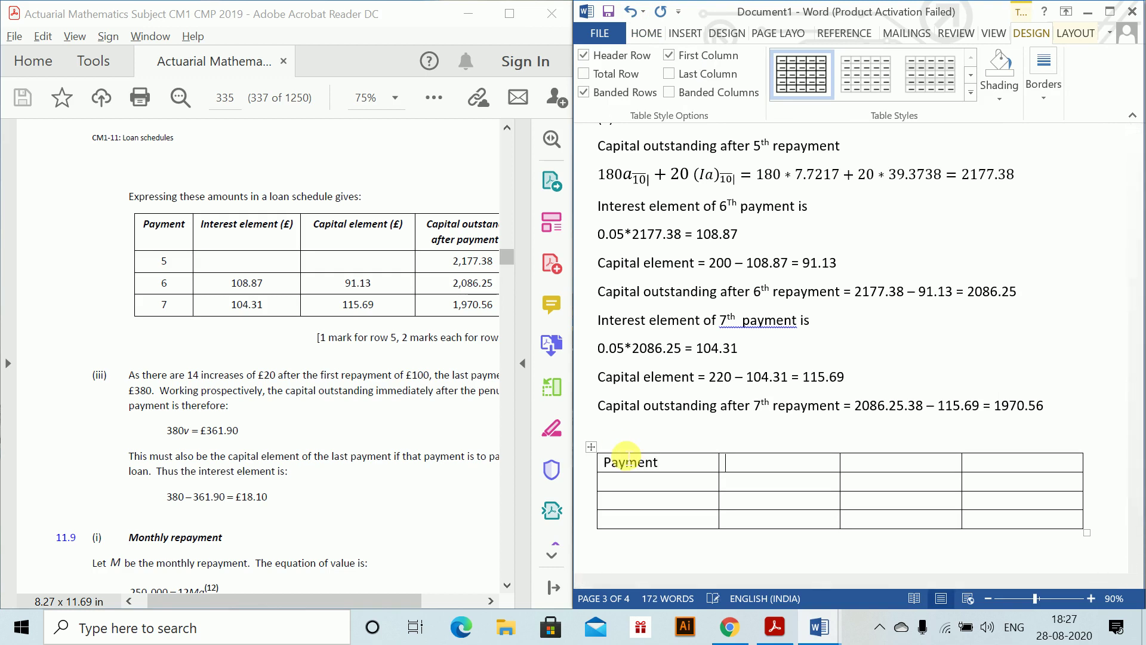
key("Tab")
type("Inetrest ")
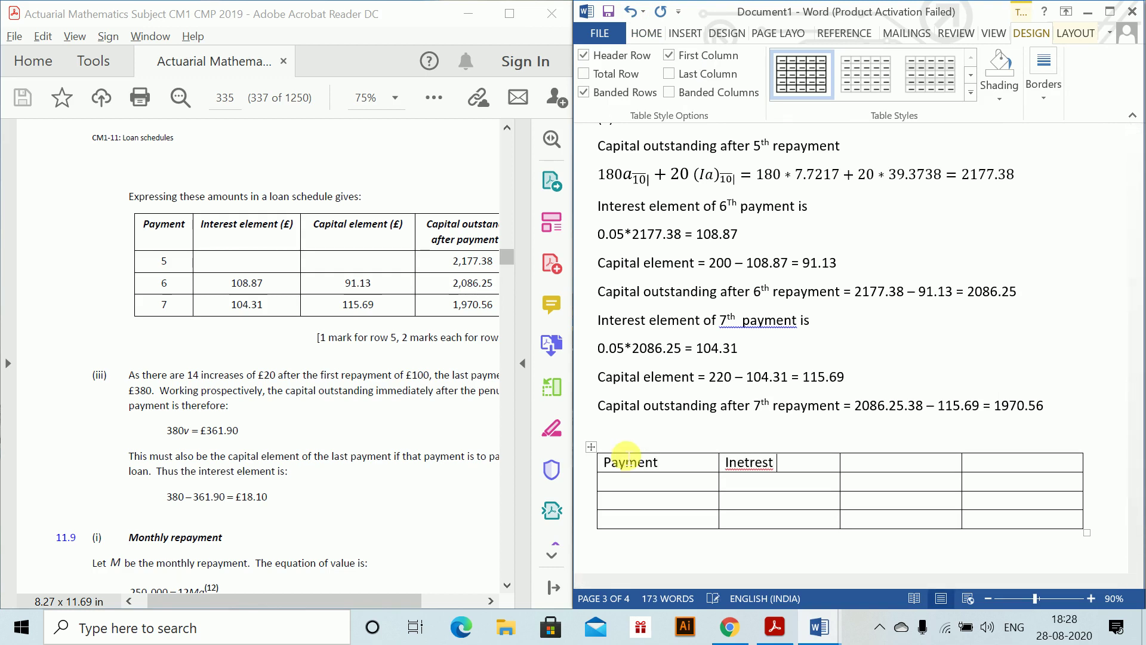
type("element")
key("Tab")
type("Capital")
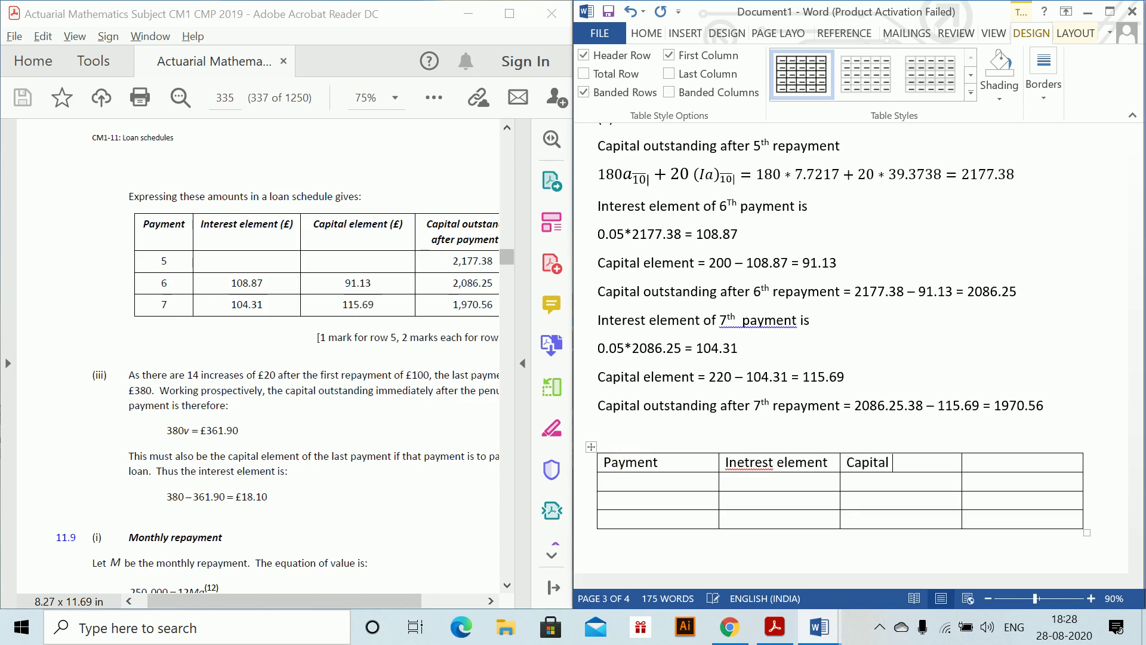
type(" repaid")
key("Tab")
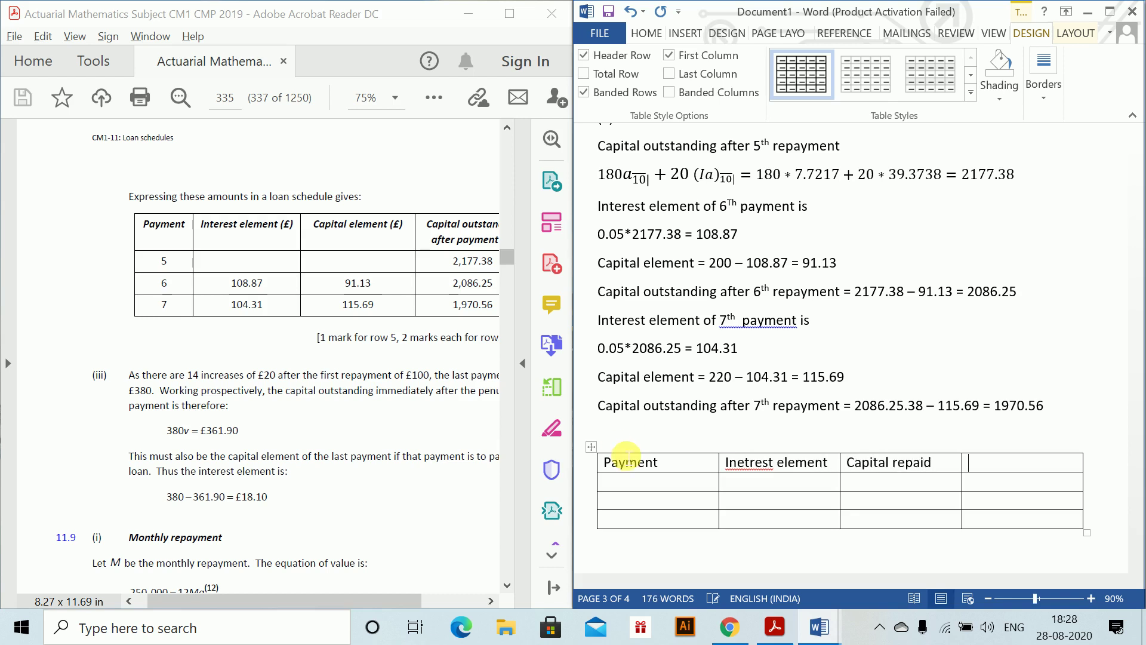
- Enter "Capital outstanding after repayment" as the table's fourth column heading, correcting the spelling of "outstanding"
type("Capital")
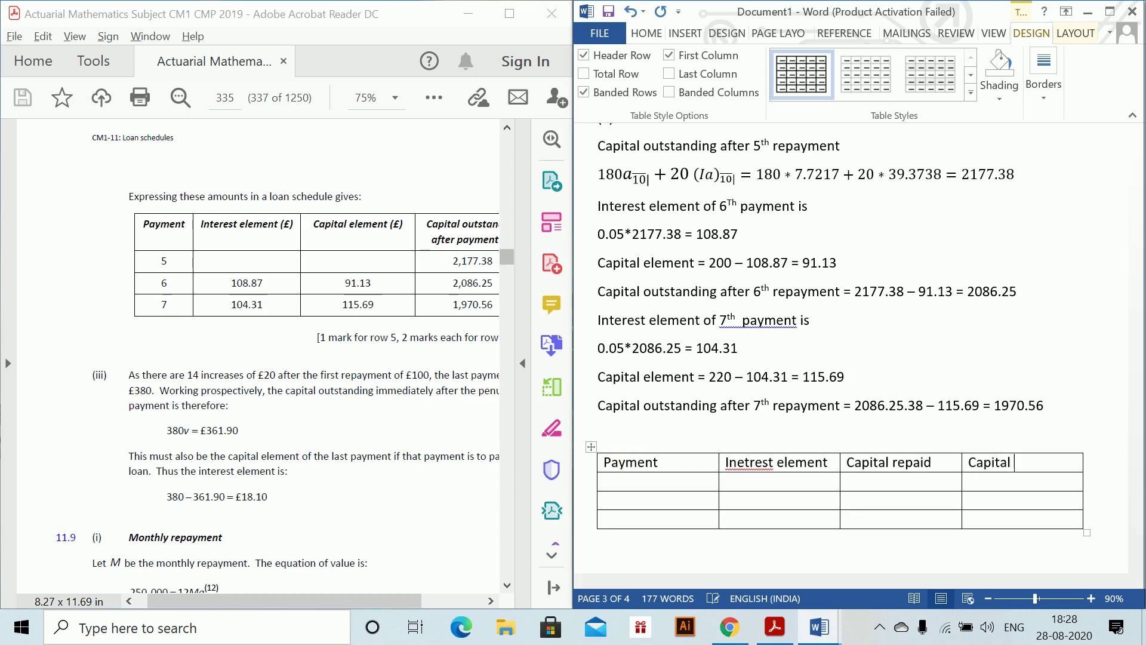
type(" outstandoing")
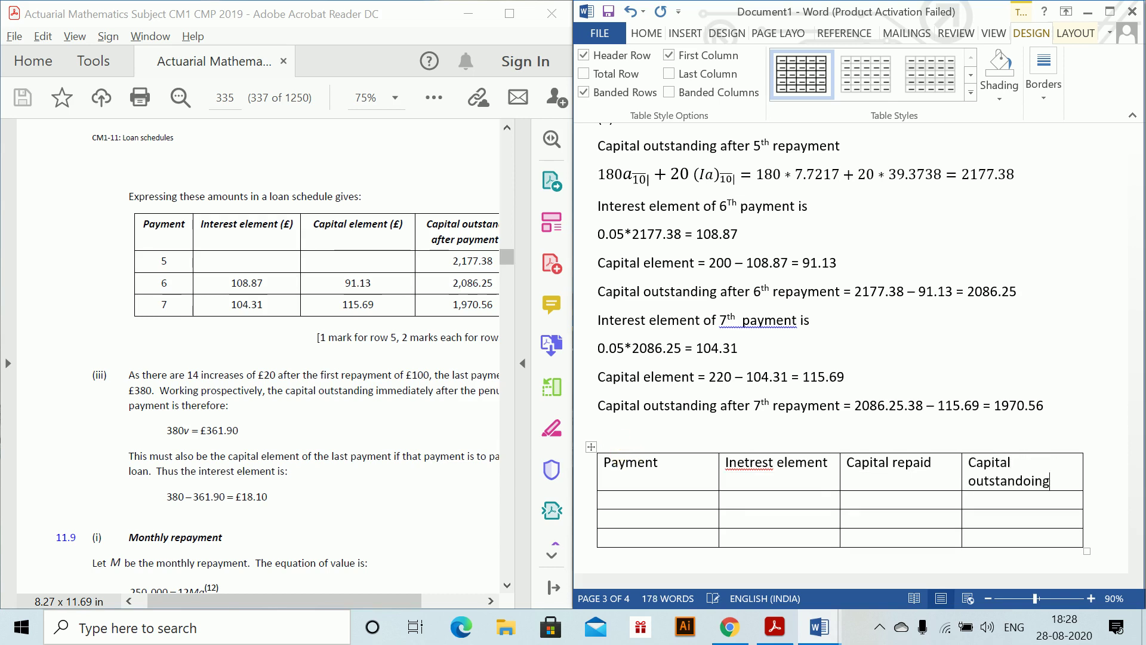
key("BackSpace")
key("BackSpace")
key("BackSpace")
key("BackSpace")
type("i")
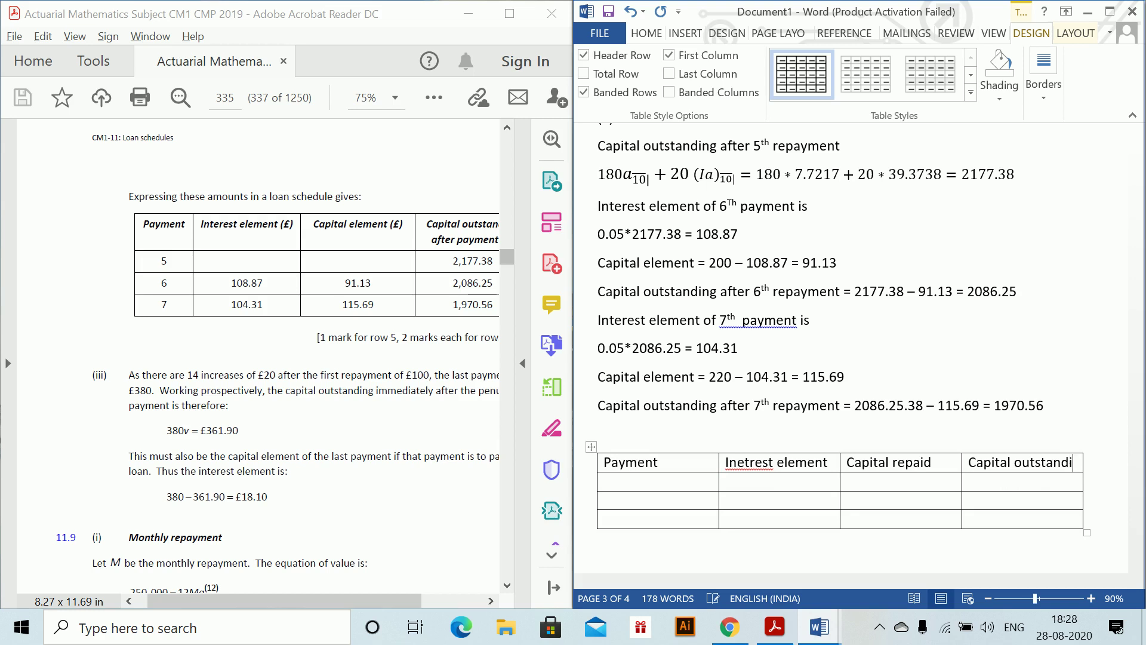
type("ng after repayment")
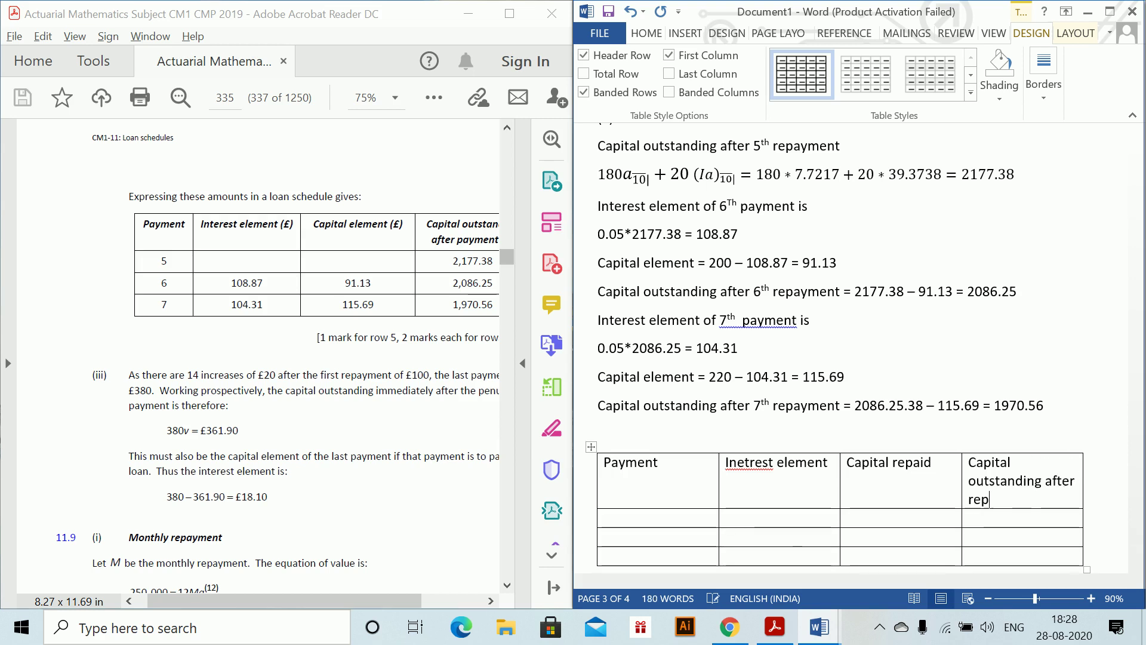
- Fill the Payment column with 5, 6 and 7 in the three rows below the heading
left_click(652, 525)
type("5")
key("Down")
type("6")
key("Down")
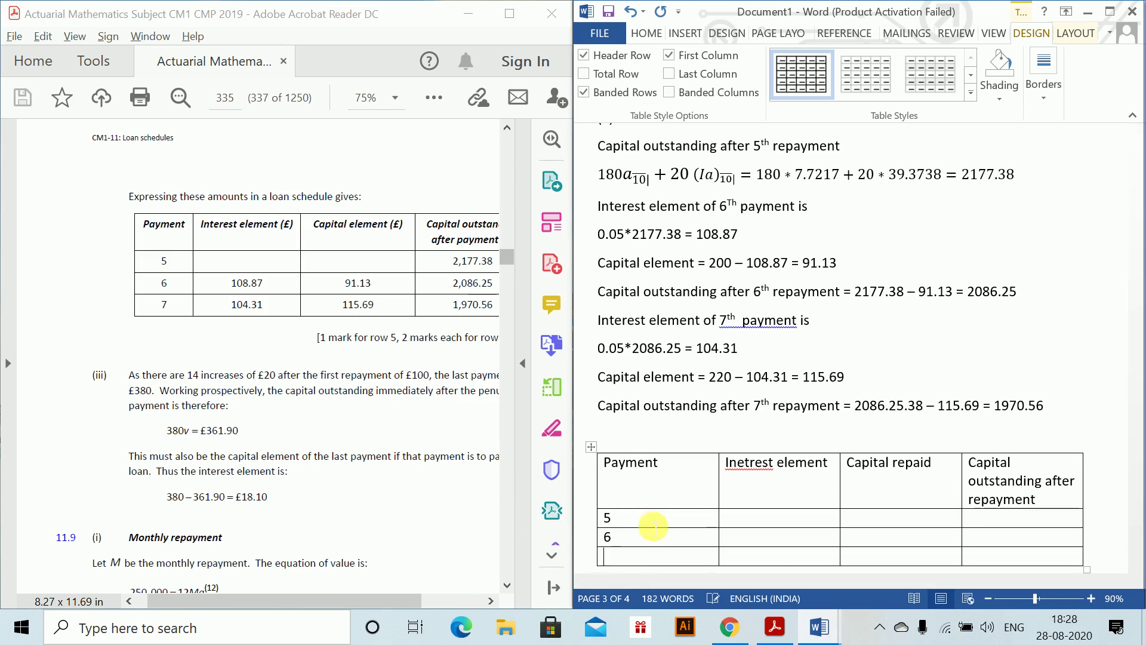
type("7")
- Enter 2177.38 as the capital outstanding after repayment in the row for payment 5
left_click(980, 523)
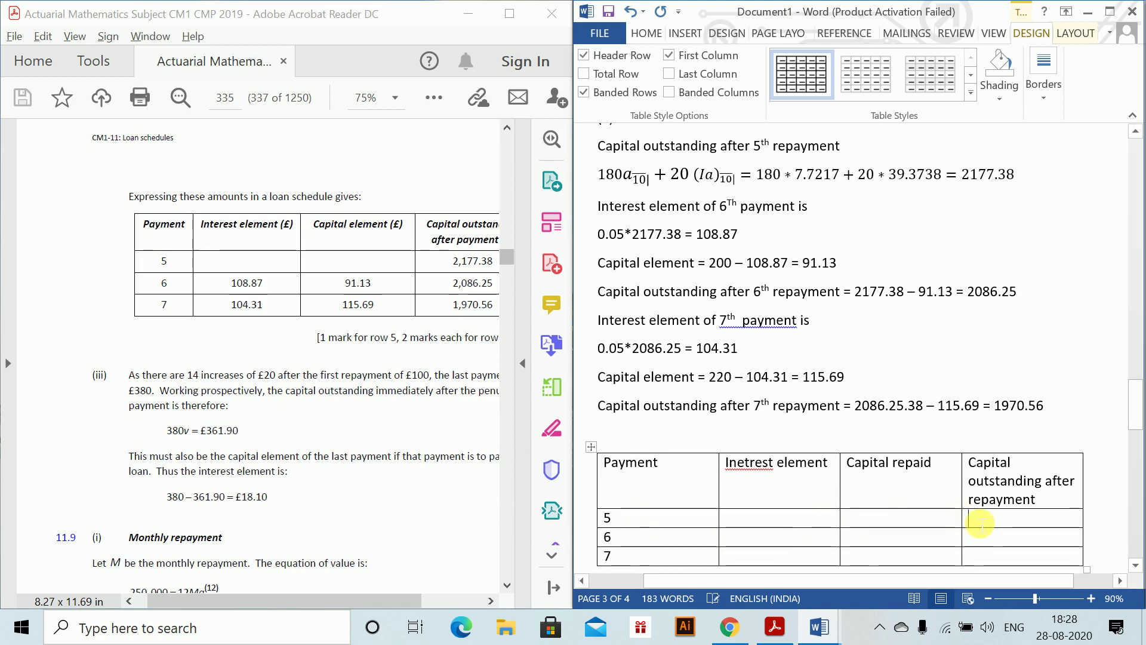
type("2177")
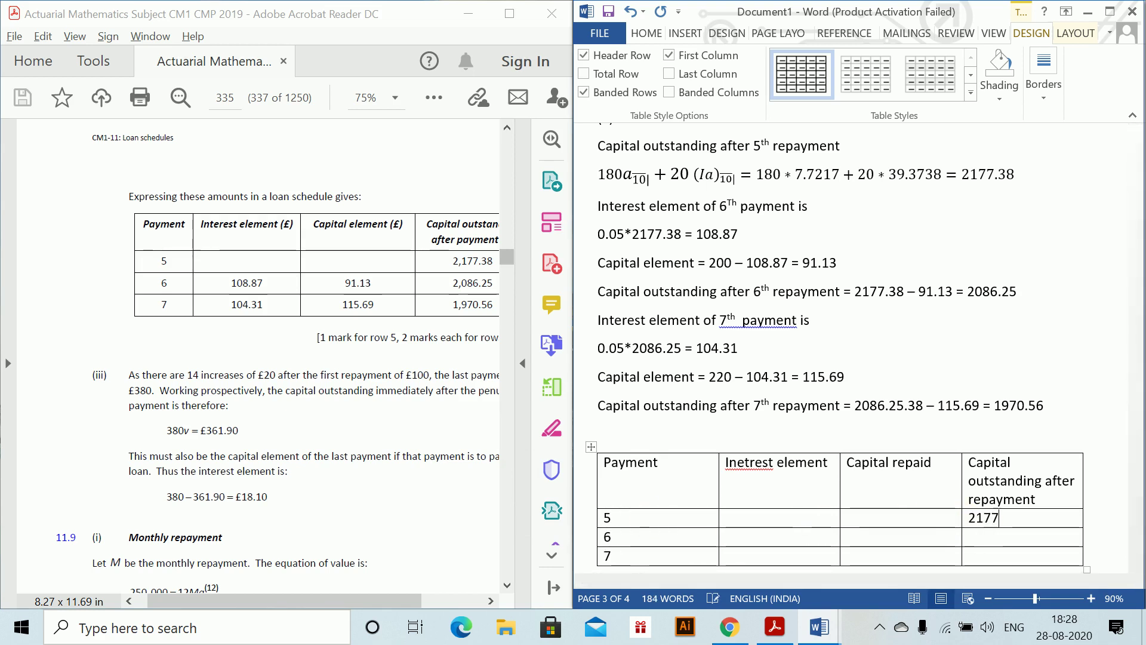
type(".38")
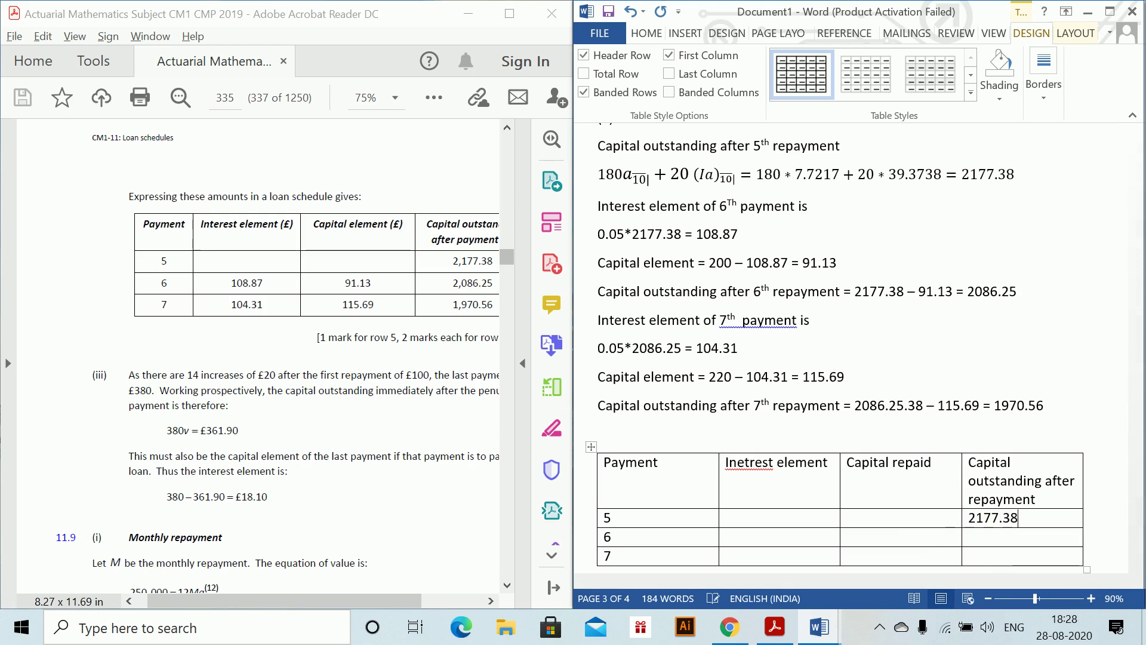
- Complete the payment 6 row with interest element 108.87, capital repaid 91.13 and capital outstanding 2086.25
left_click(750, 540)
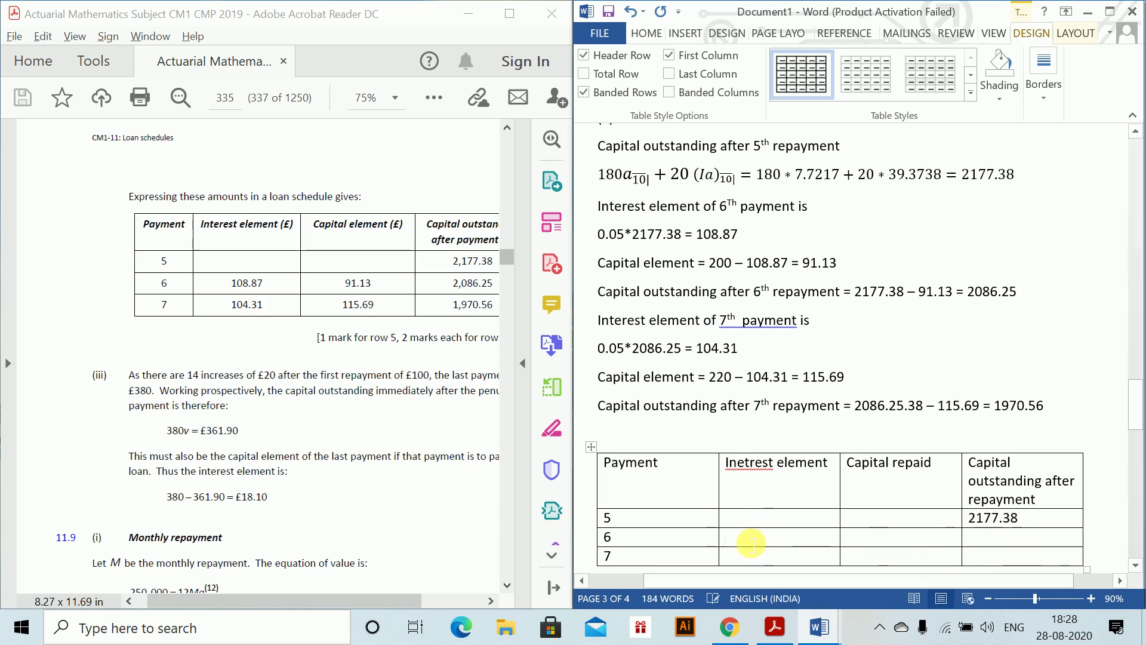
type("10")
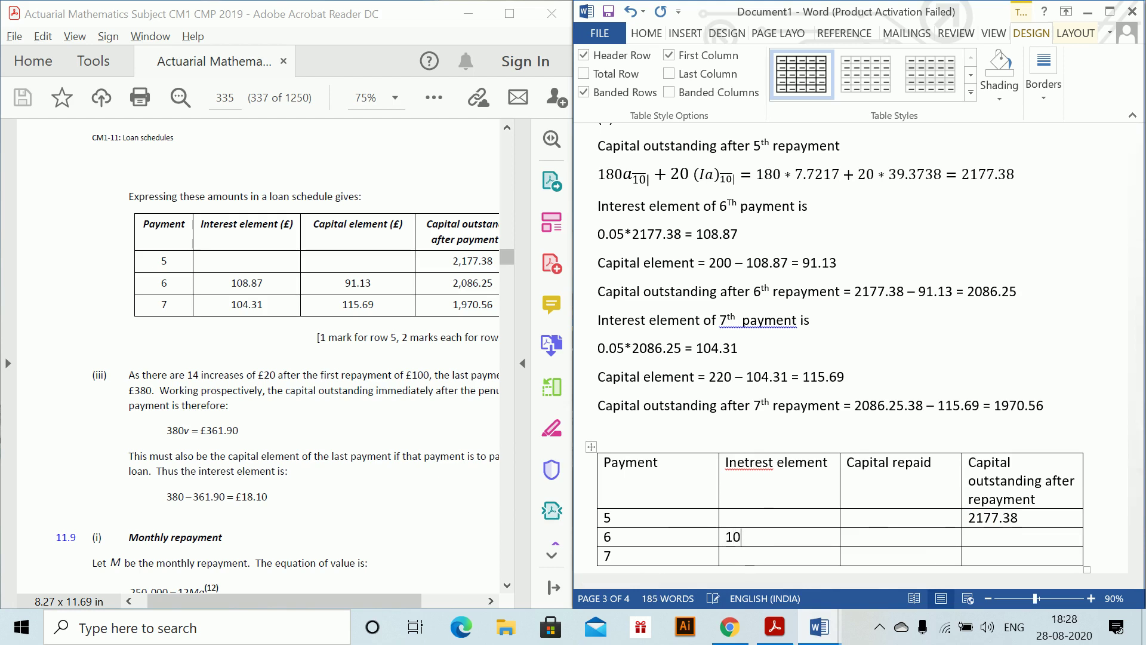
type("8.87")
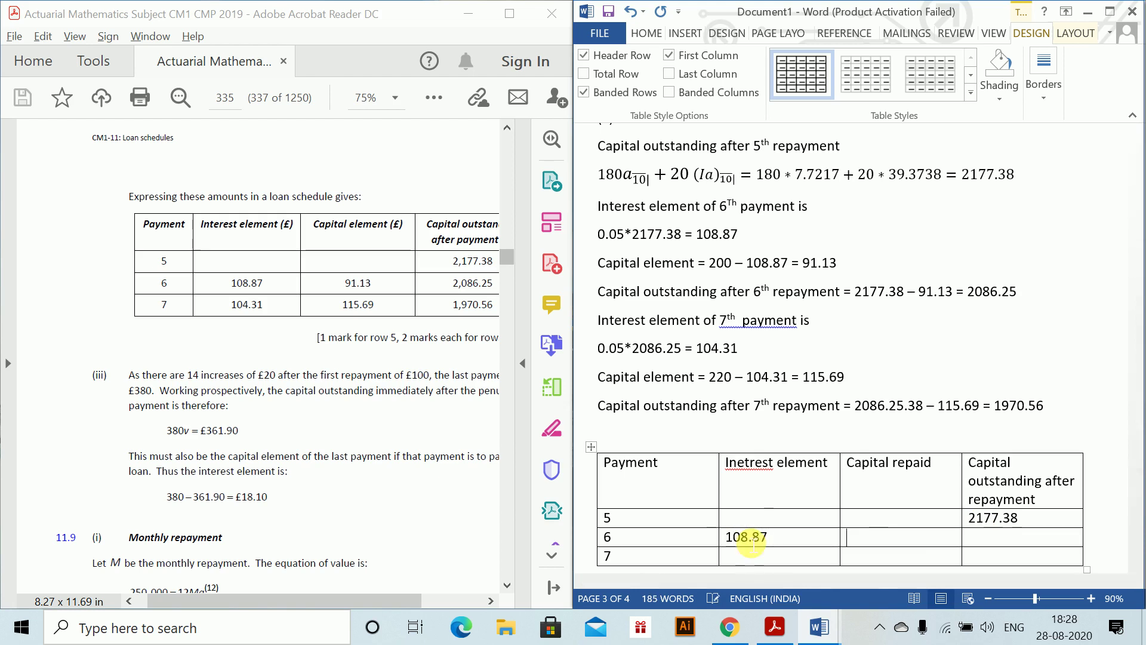
key("Tab")
type("91.13")
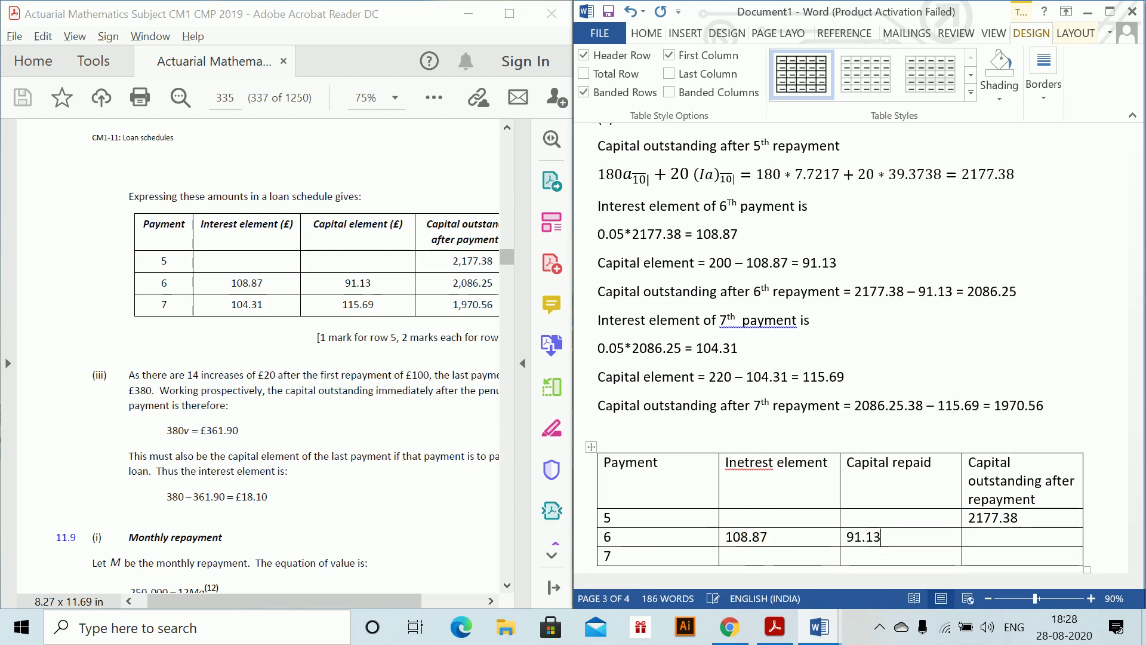
key("Tab")
type("2086")
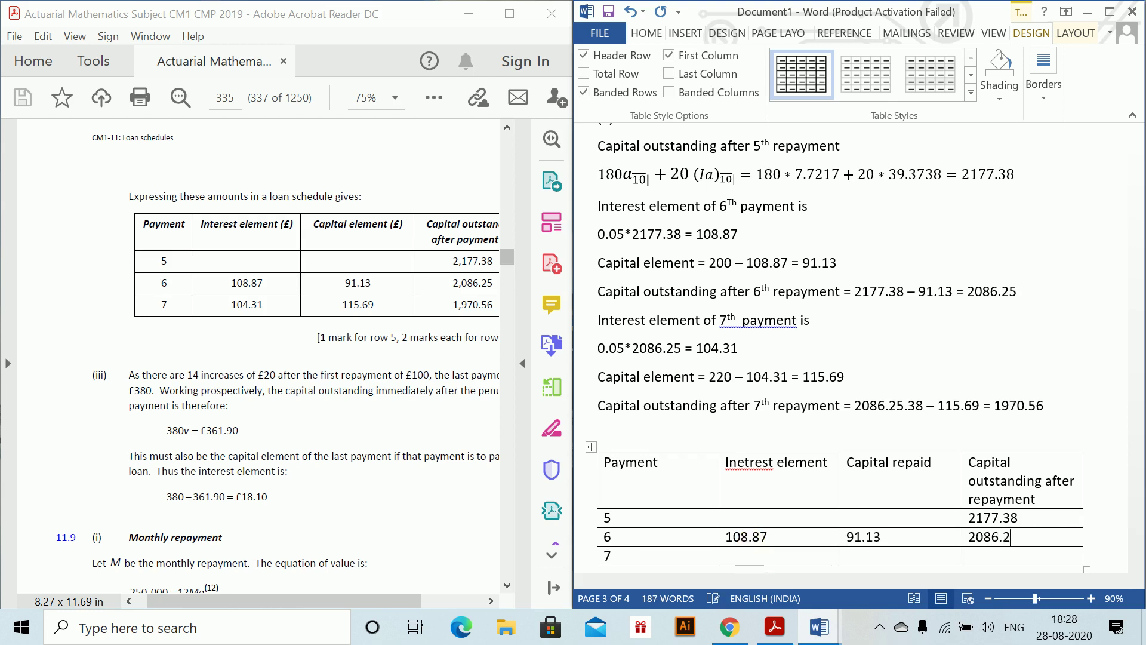
type("5")
- Complete the payment 7 row with interest 104.31, capital repaid 115.69 and capital outstanding 1970.56, and place the cursor below the table
key("Tab")
key("Tab")
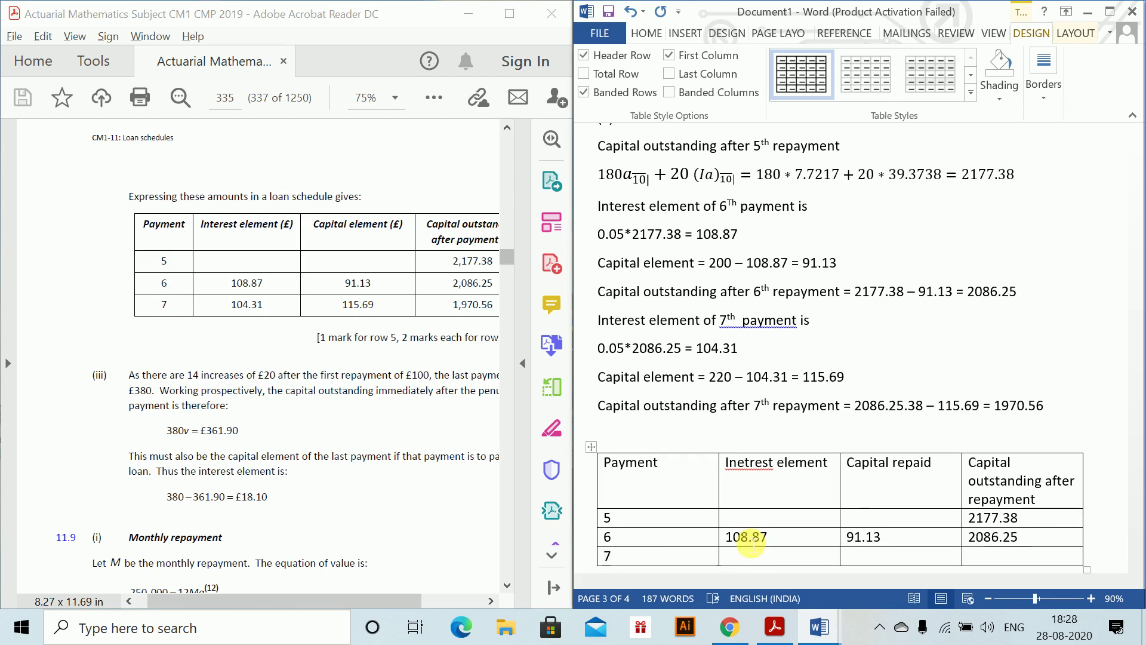
type("104.31")
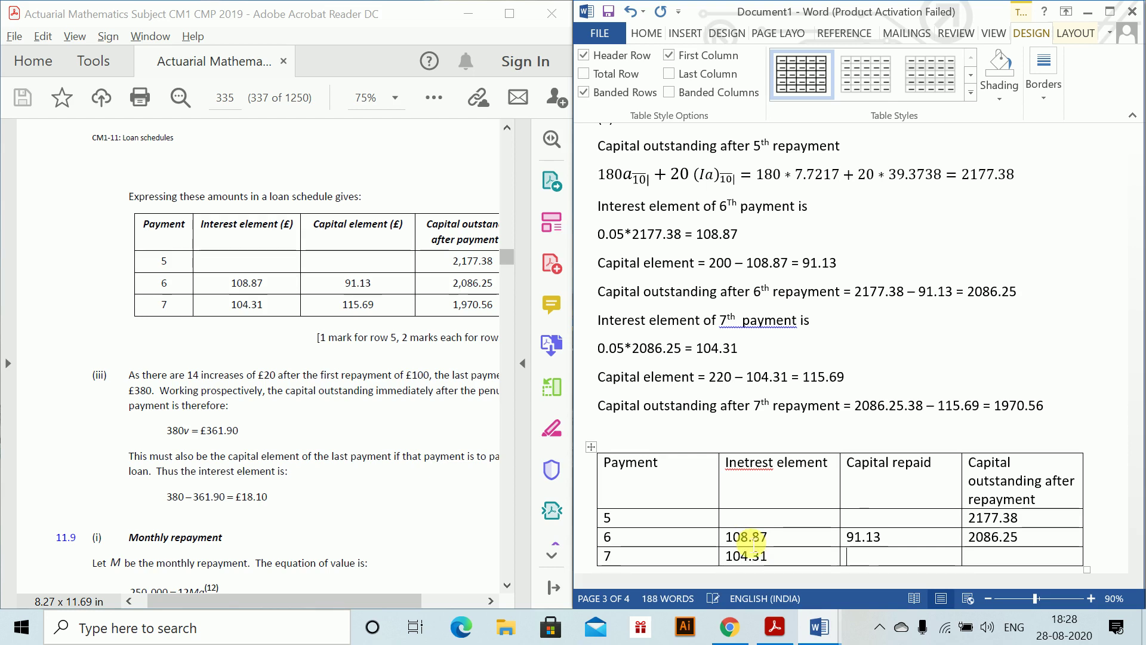
key("Tab")
type("11")
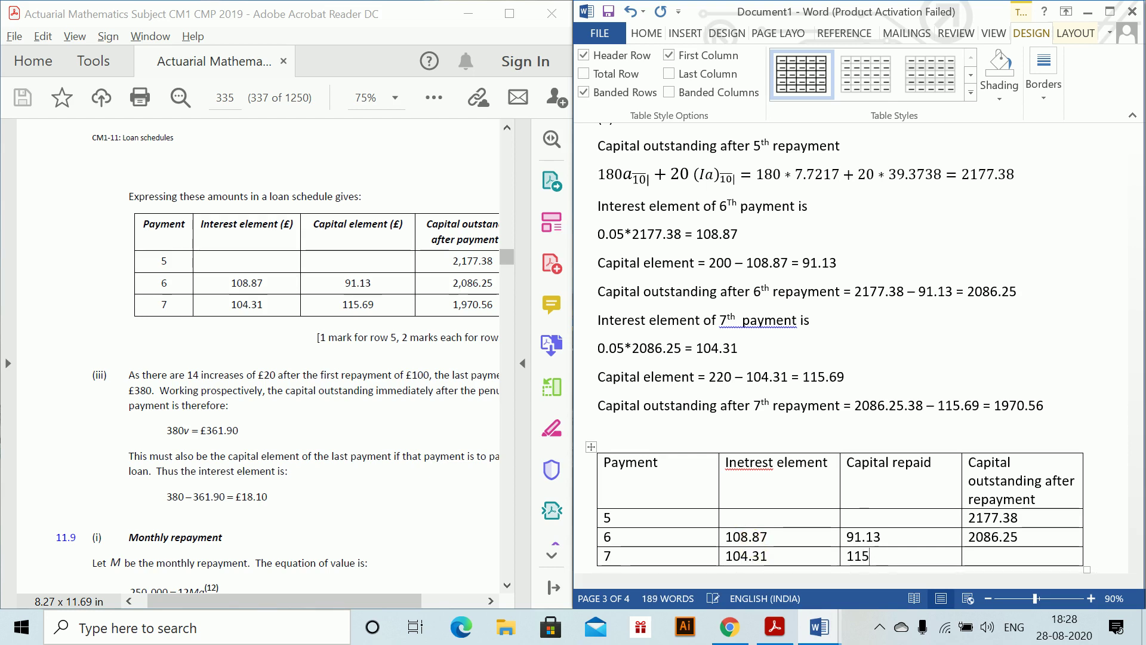
type("5.69")
key("Tab")
type("1")
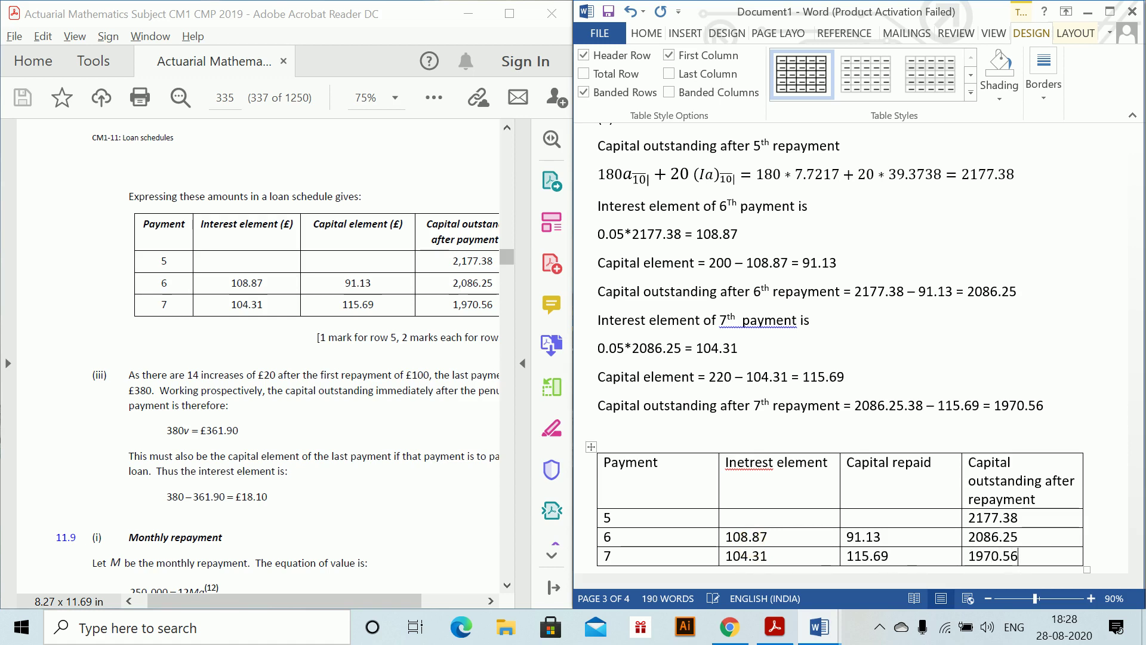
left_click_drag(1133, 404, 1139, 431)
left_click(683, 415)
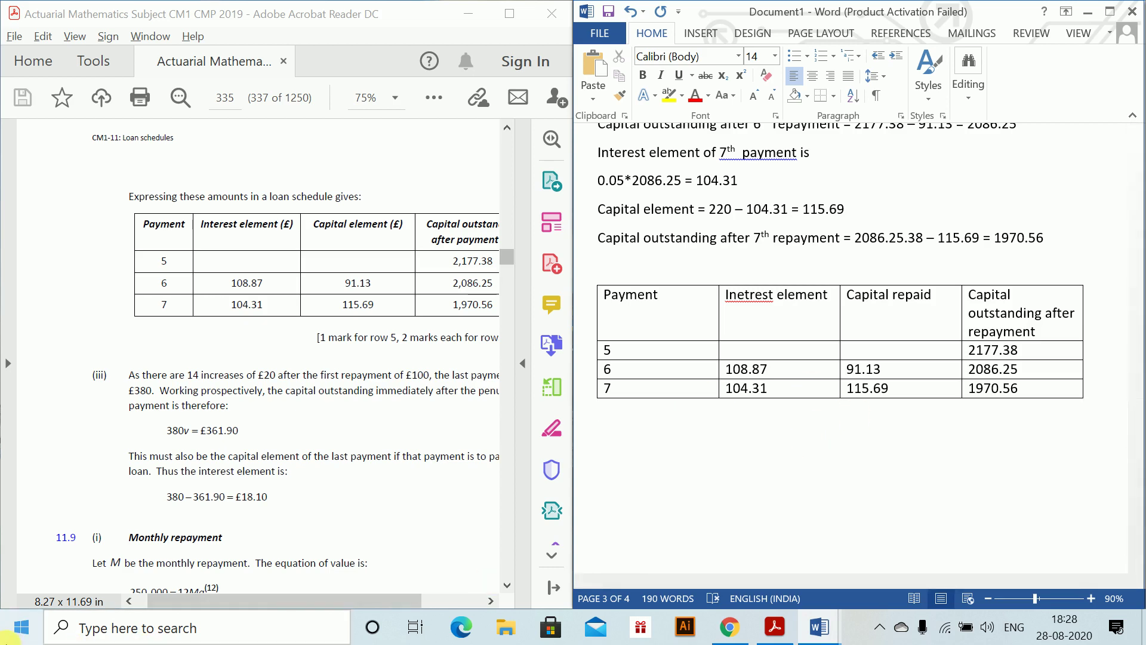
- Launch Excel 2013, dismiss the activation wizard, and enter the label "L" in cell A1 of a blank workbook
left_click(16, 634)
type("Ex")
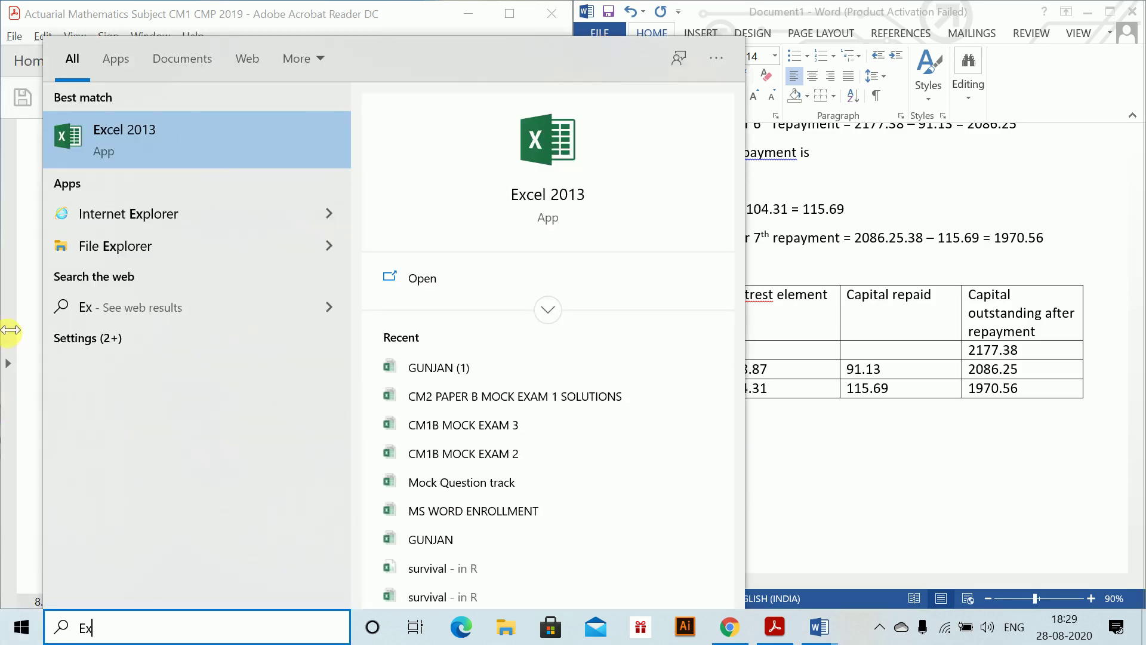
left_click(171, 135)
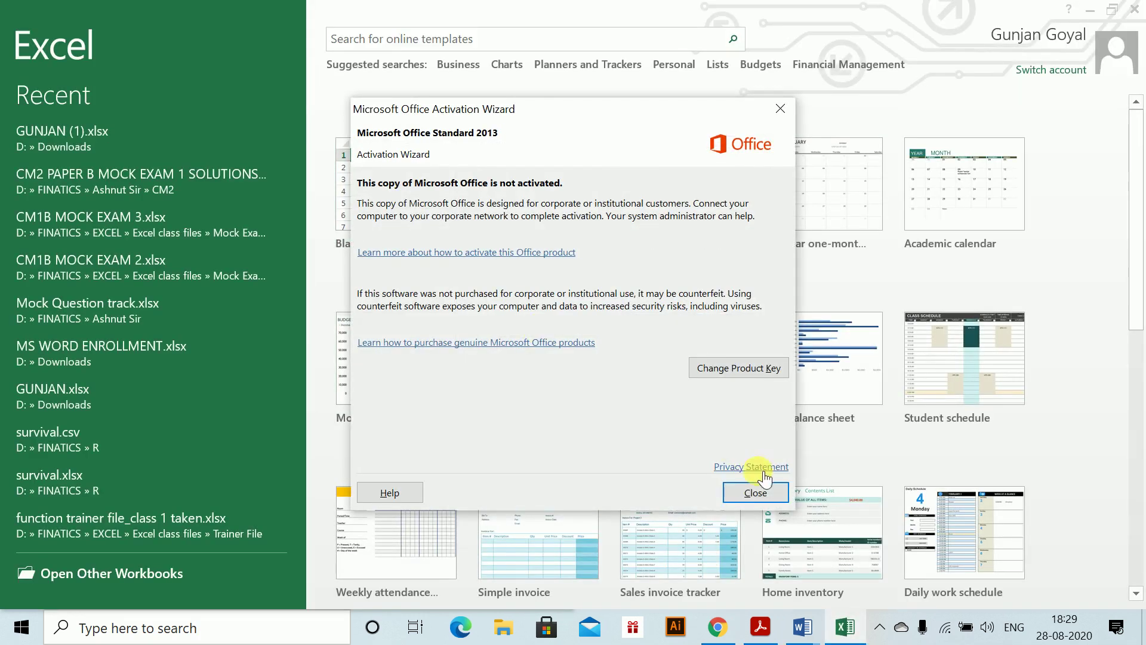
left_click(751, 491)
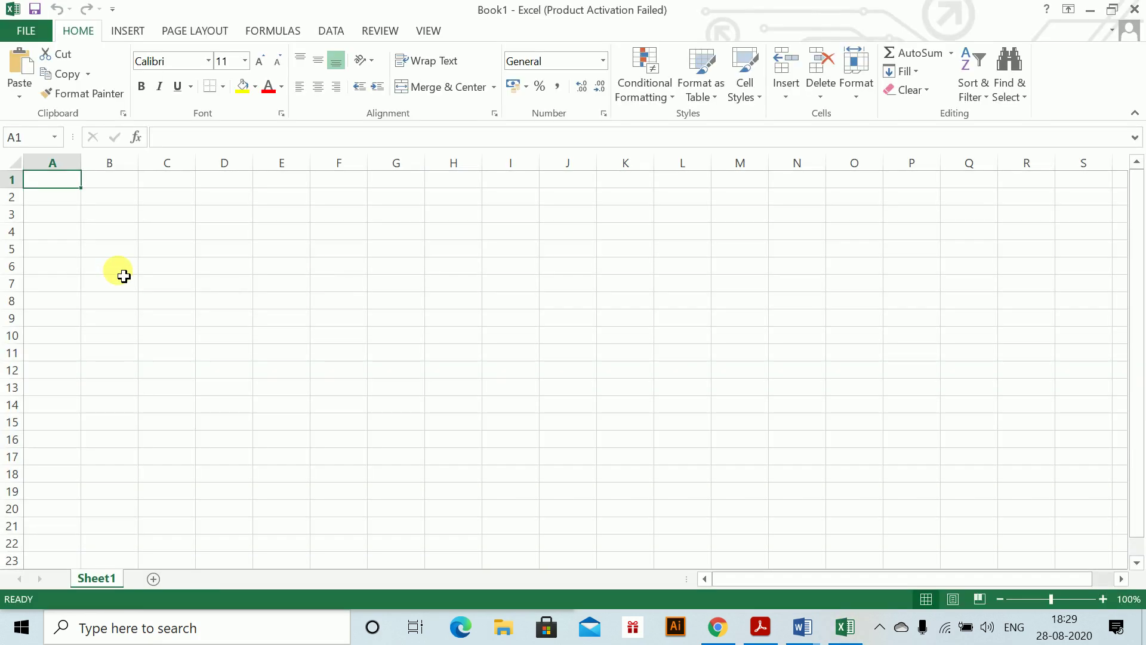
type("L")
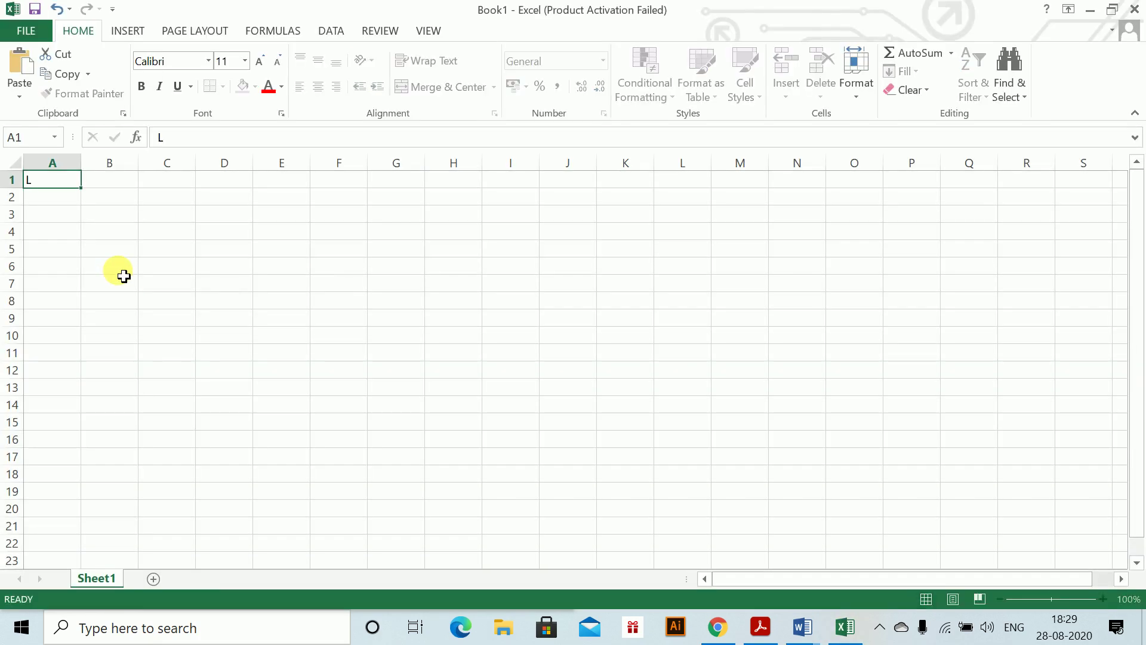
key("Tab")
- Return to the Word document and look up the loan amount L in part (i) of Question 3
key("super+Left")
key("alt+Tab")
key("Tab")
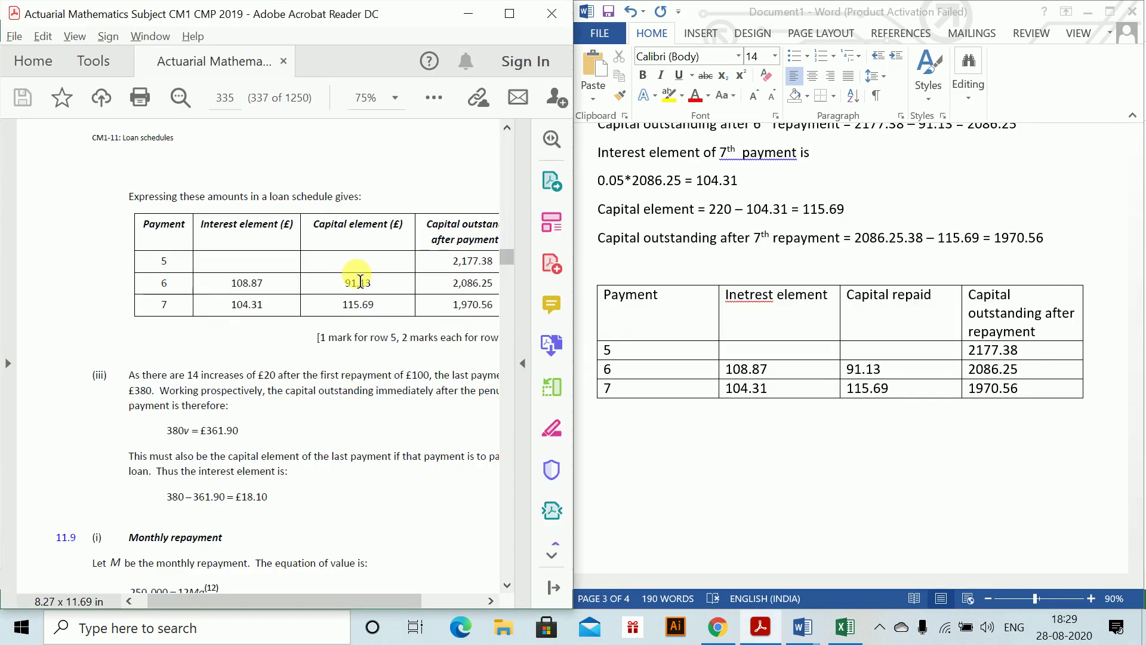
left_click(782, 185)
scroll(792, 201, "up", 2)
scroll(792, 201, "up", 2)
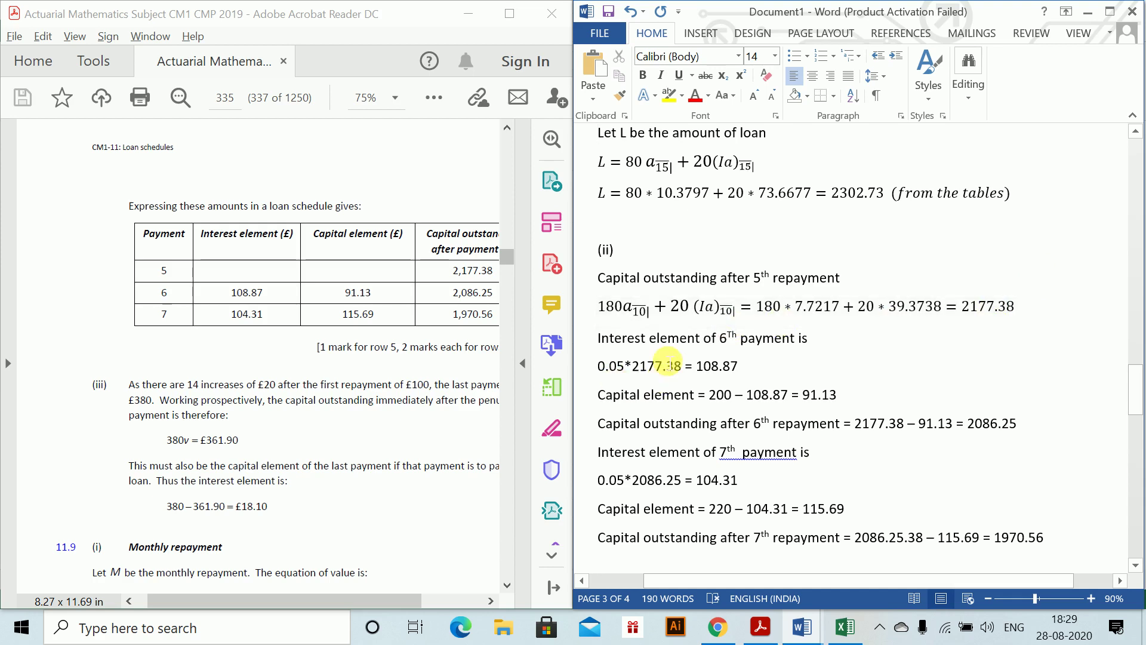
scroll(746, 301, "up", 1)
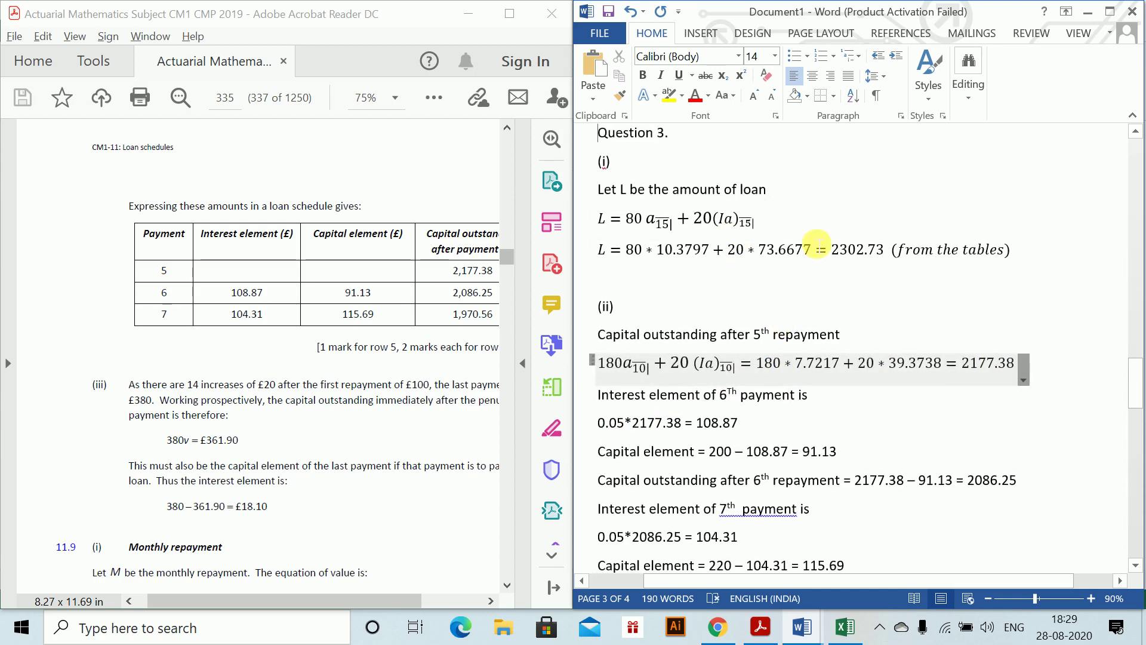
- Switch to the Excel workbook, enter 2302.73 in B1 as the value of L, and label cell A2 "i"
key("alt+Tab")
key("Tab")
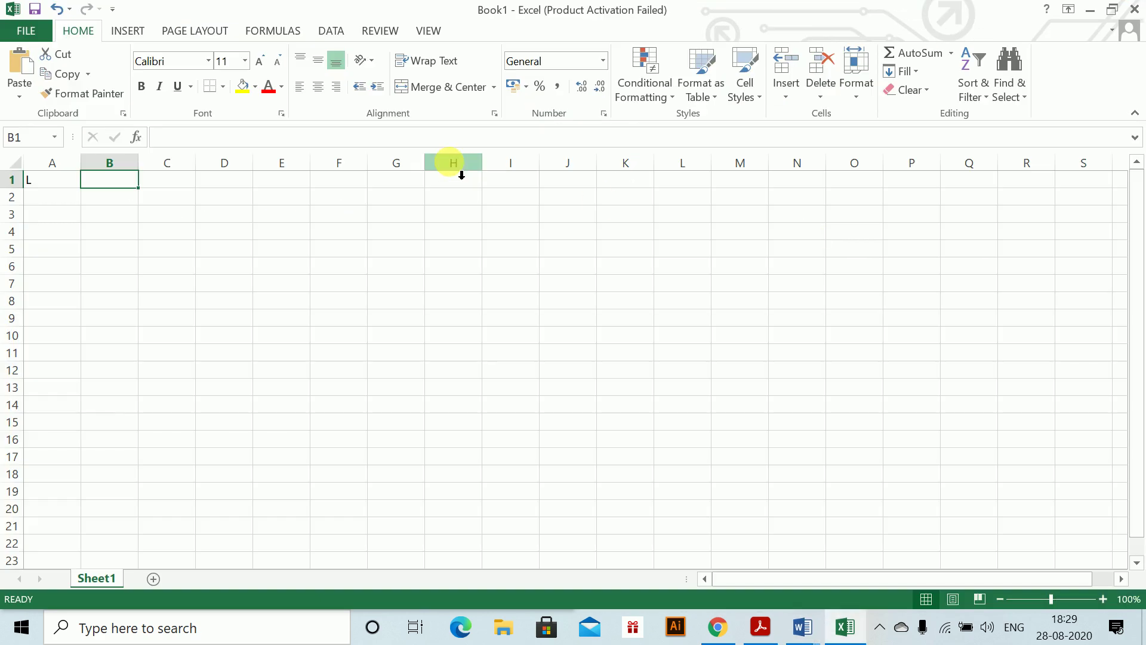
type("2302.")
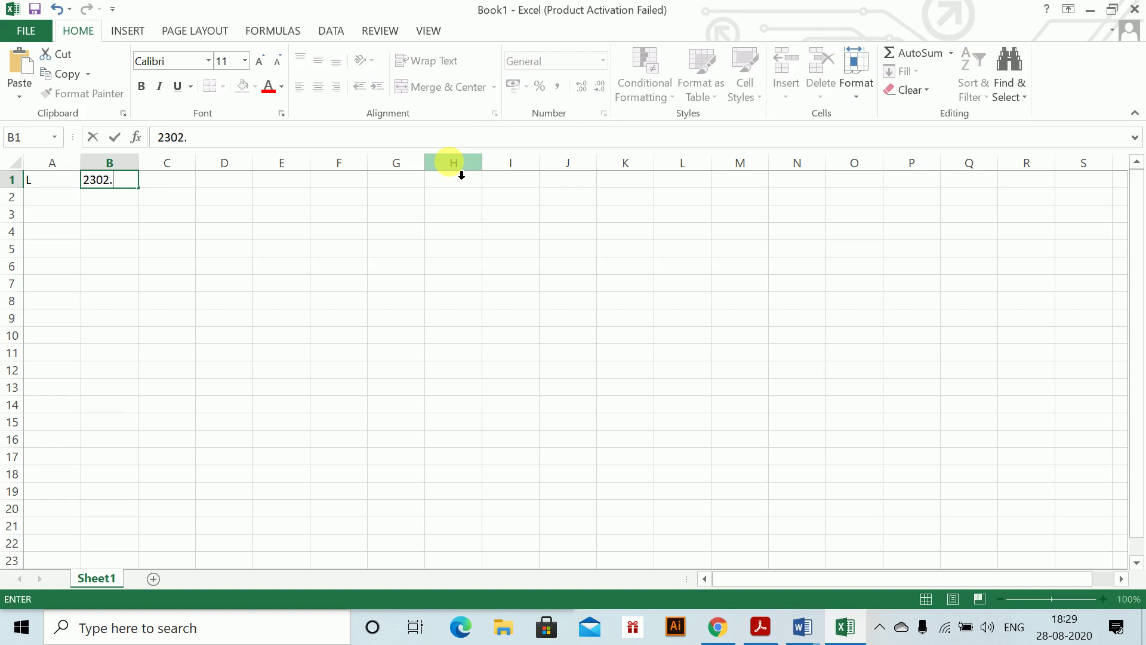
type("73")
key("Return")
type("i")
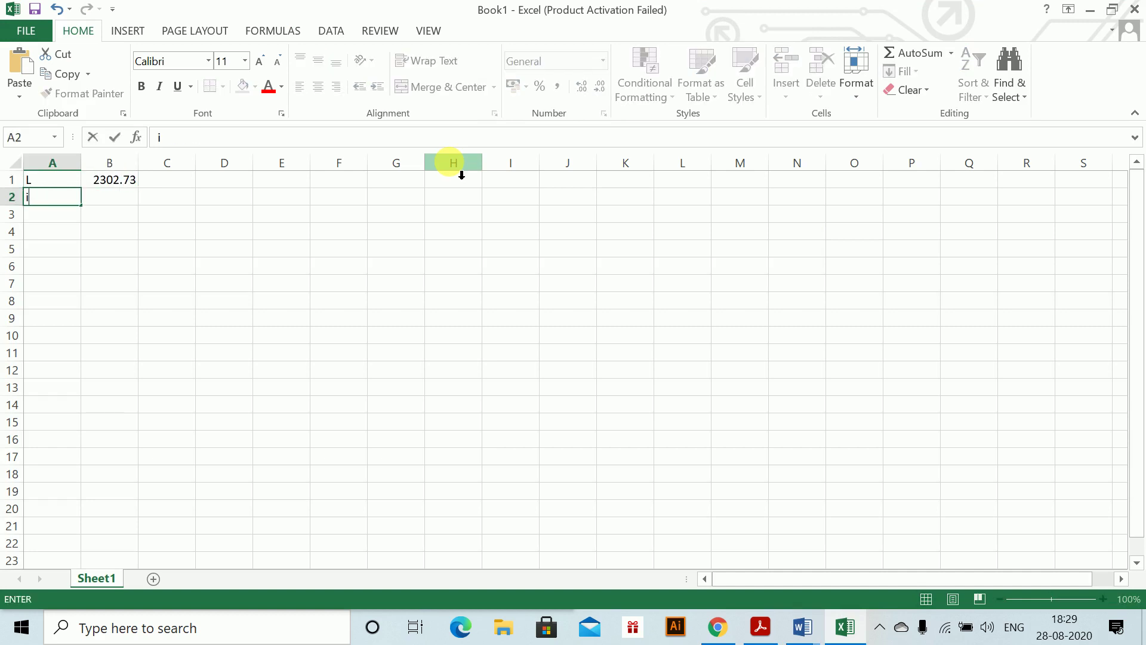
key("Tab")
- Look up the interest rate for Question 3 in the Word Class 6 document, and enter 5% in B2 of the Excel workbook
key("alt+Tab")
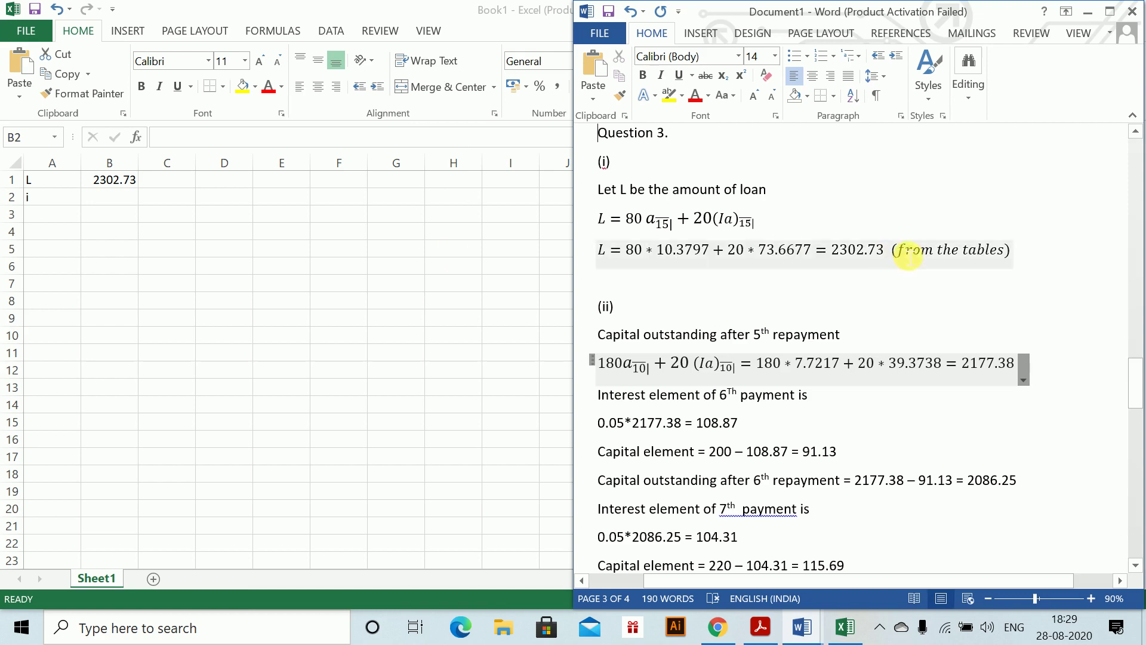
key("alt+Tab")
key("Tab")
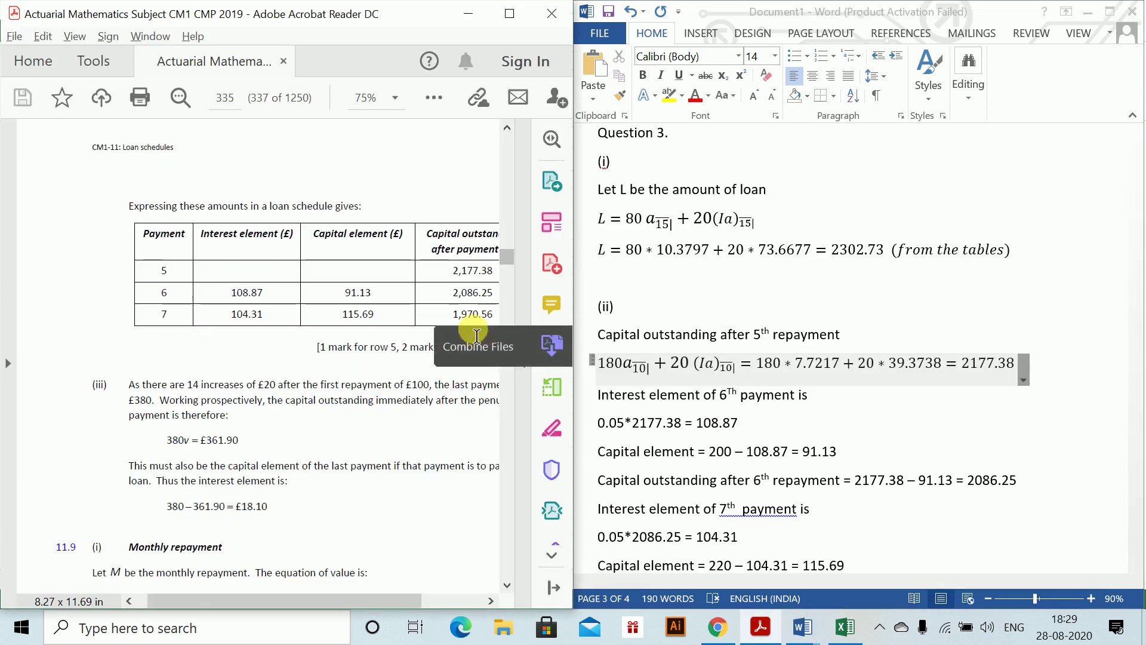
key("alt+Tab")
key("Tab")
key("Tab")
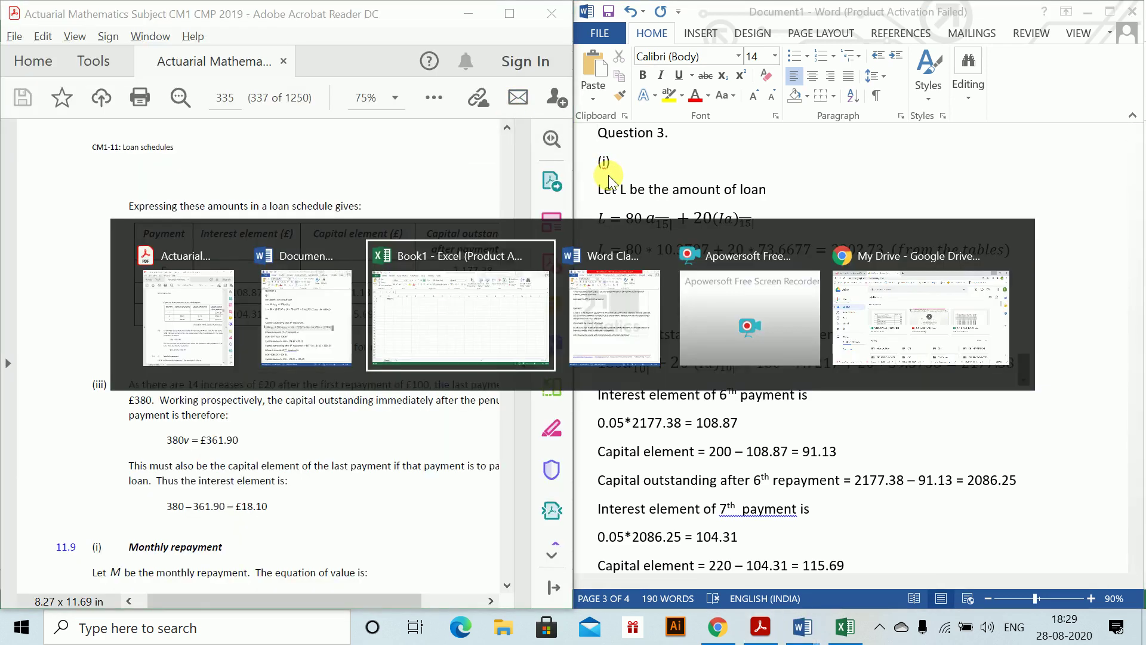
key("alt+Tab")
key("Tab")
key("Tab")
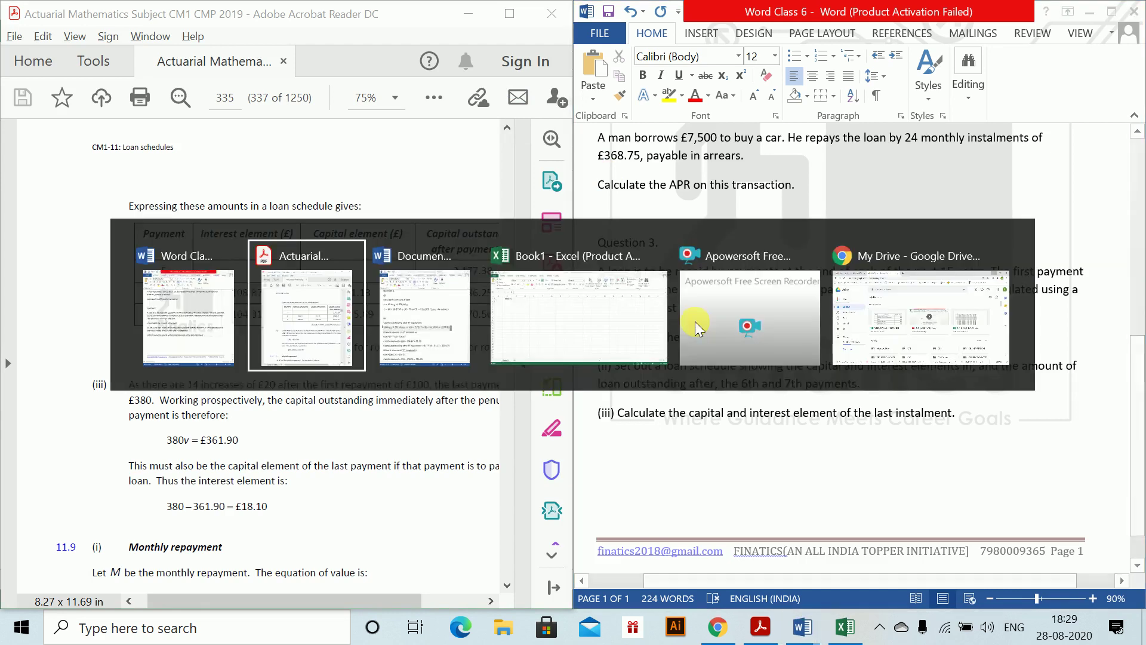
type("5%")
key("Return")
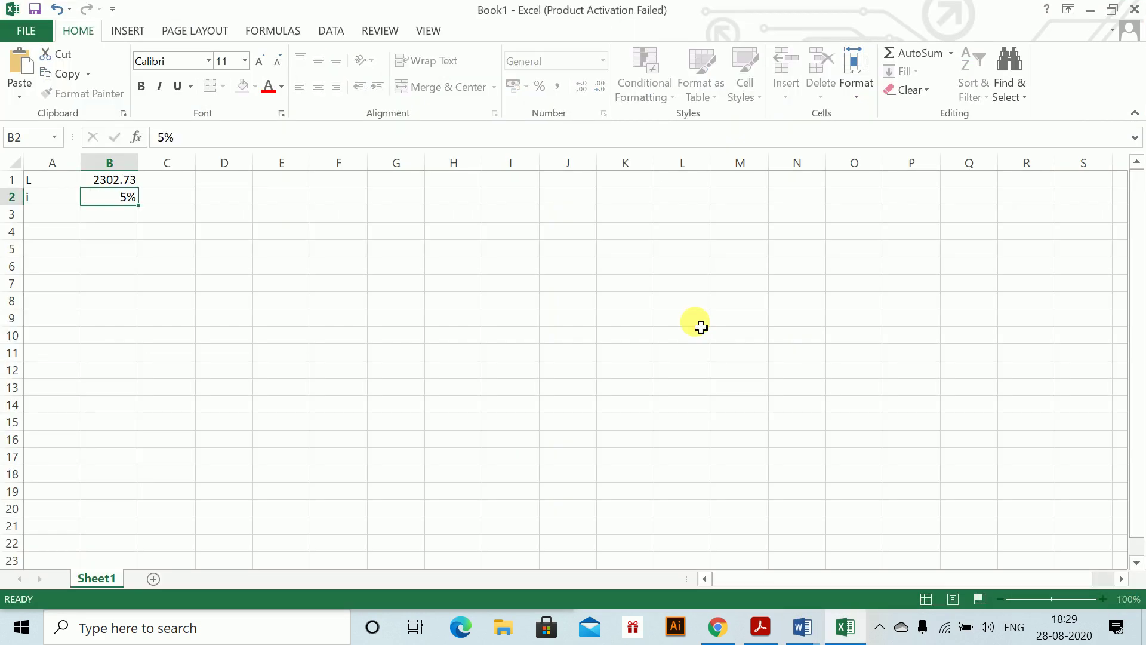
- Label cell A3 "n" and enter 15 in B3 as the number of payments
type("n")
key("Tab")
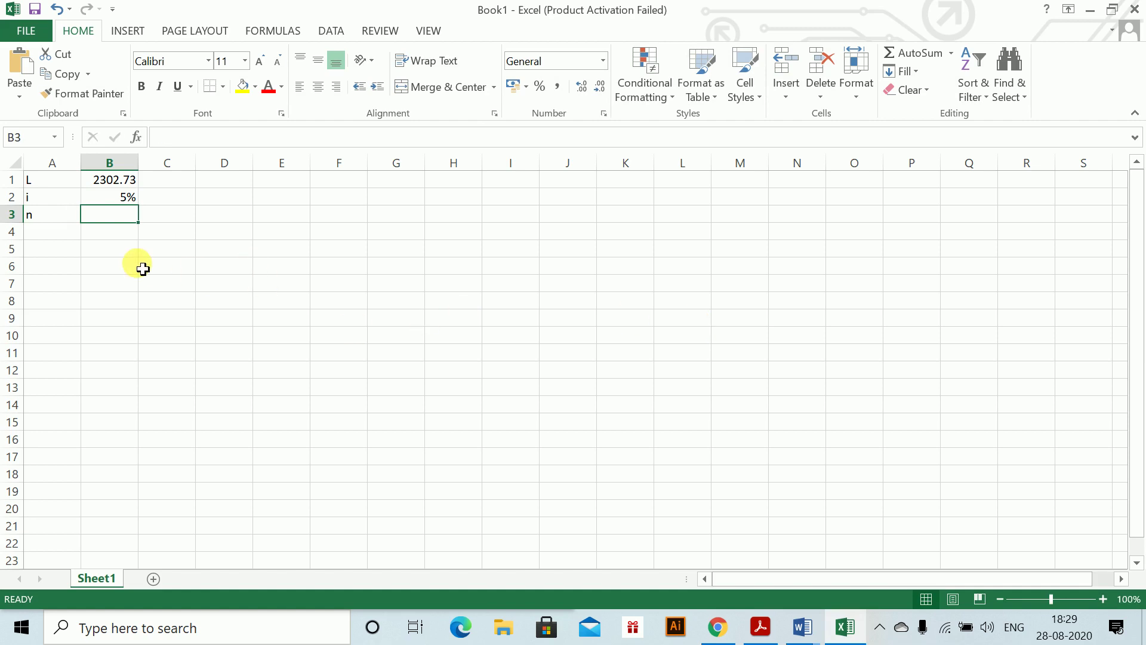
type("15")
key("Return")
key("Return")
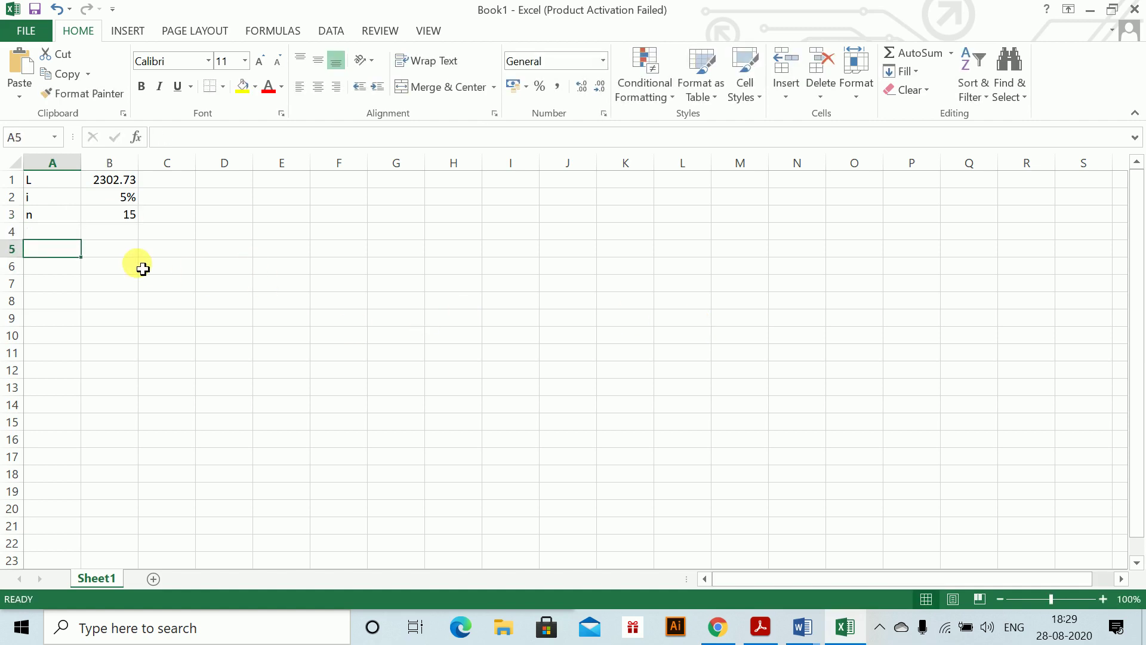
- Label cell A4 "X" and enter 200 in B4 as its value
key("Up")
type("X")
key("Tab")
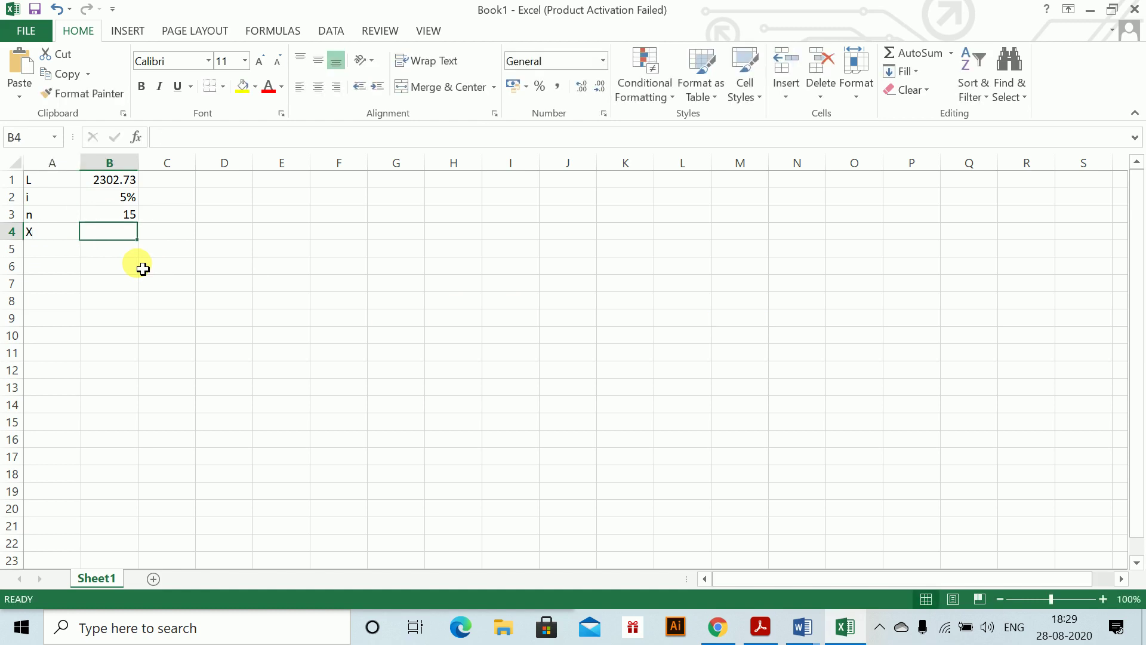
type("200")
key("Return")
- Check the first payment in the Word Class 6 document, and set X in B4 of the Excel workbook to 100
key("alt+Tab")
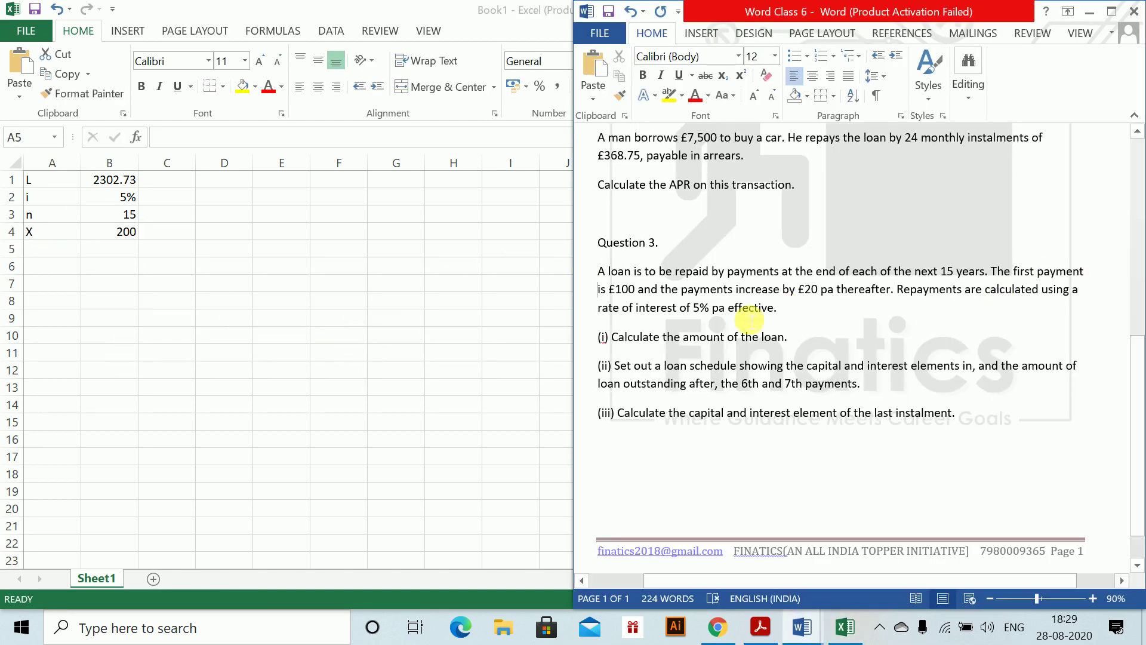
key("alt+Tab")
key("Up")
key("Right")
type("100")
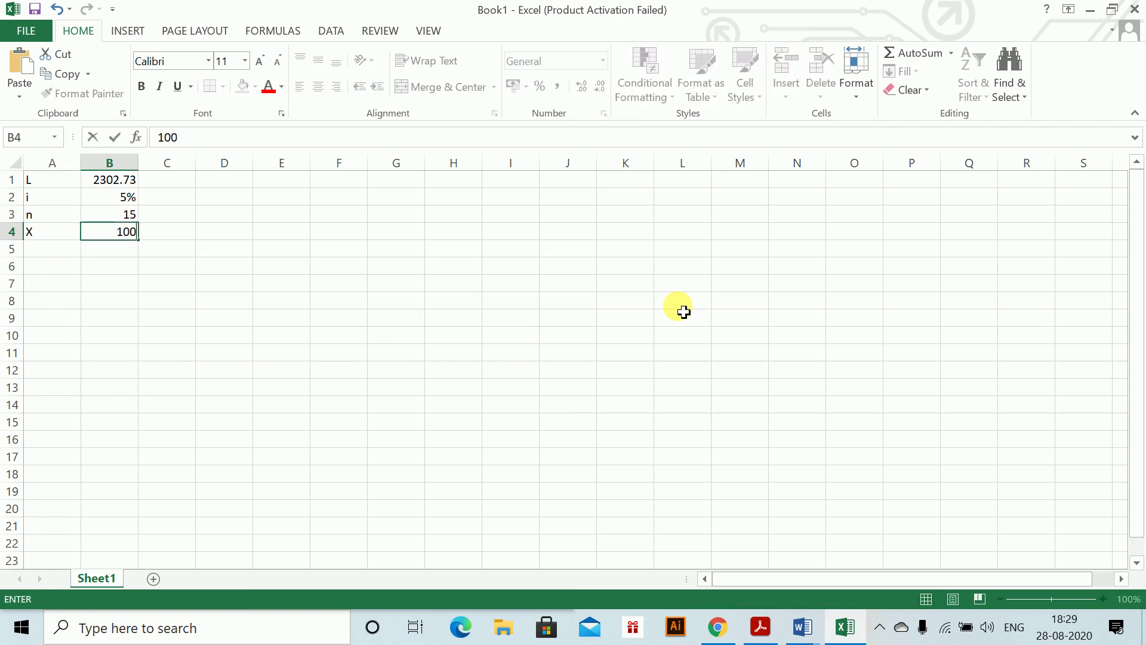
key("Return")
- Enter the schedule headings "Year" in A6, "Loan o/s at boy" in B6 and "Installmet" in C6
key("Down")
key("Left")
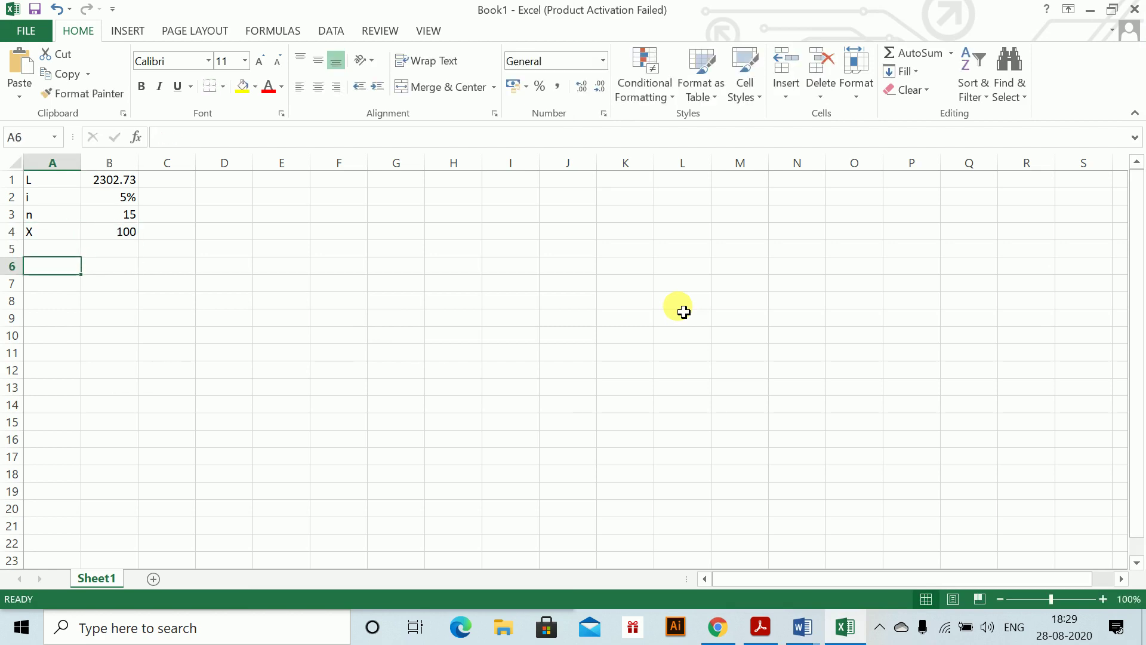
type("Year")
key("Tab")
type("P")
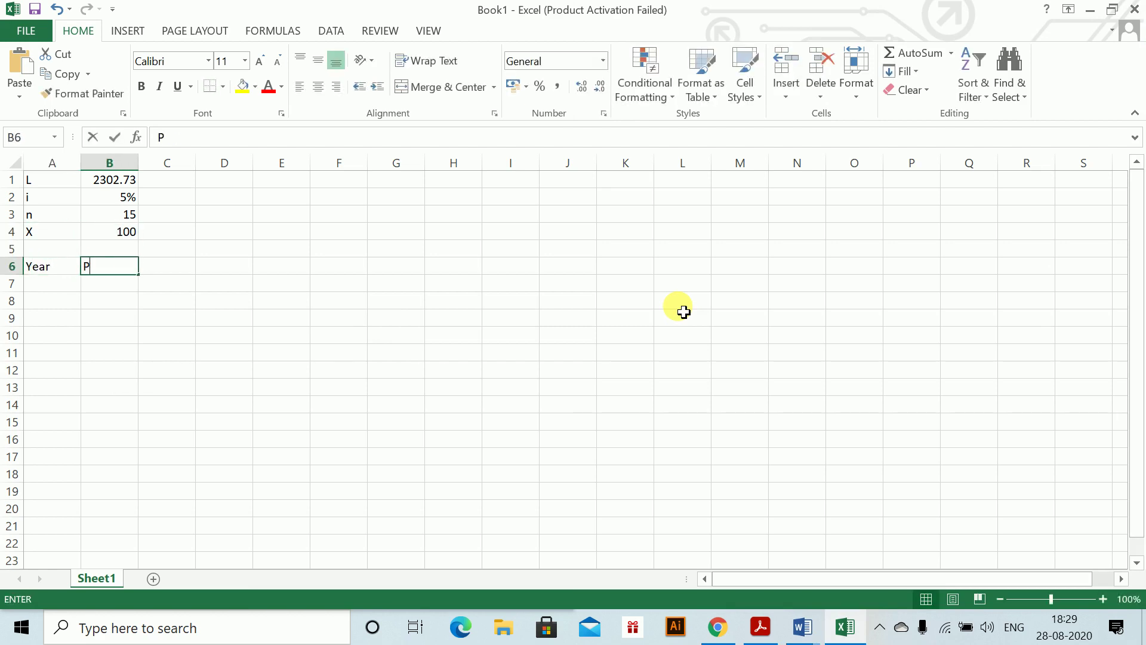
type("an o/s at")
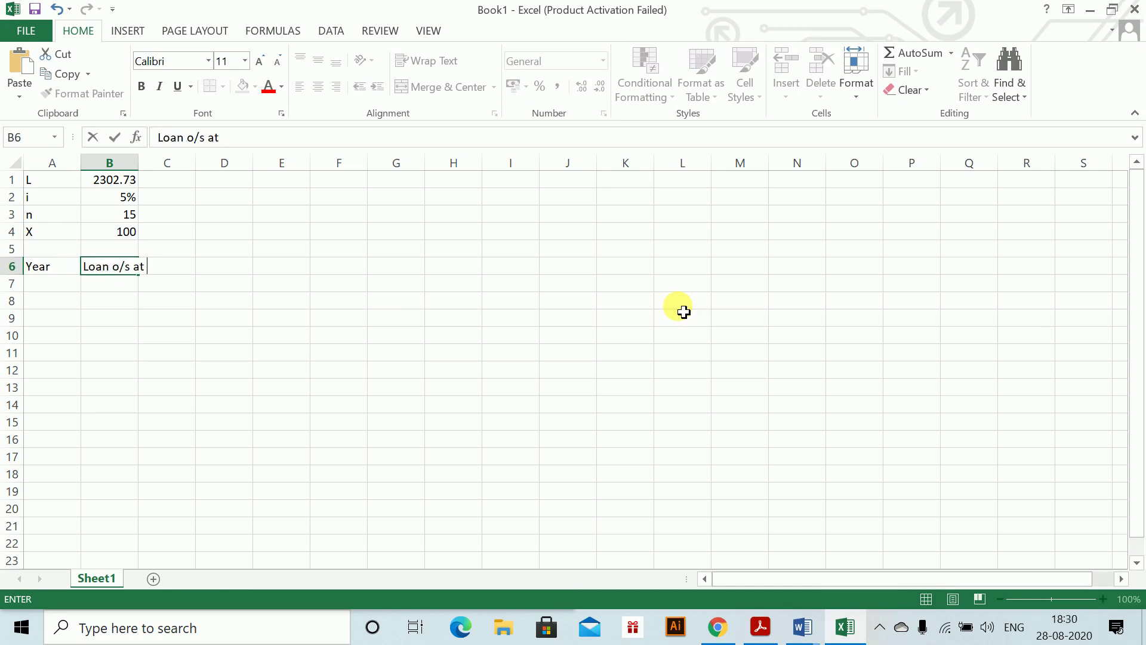
type("y")
key("Tab")
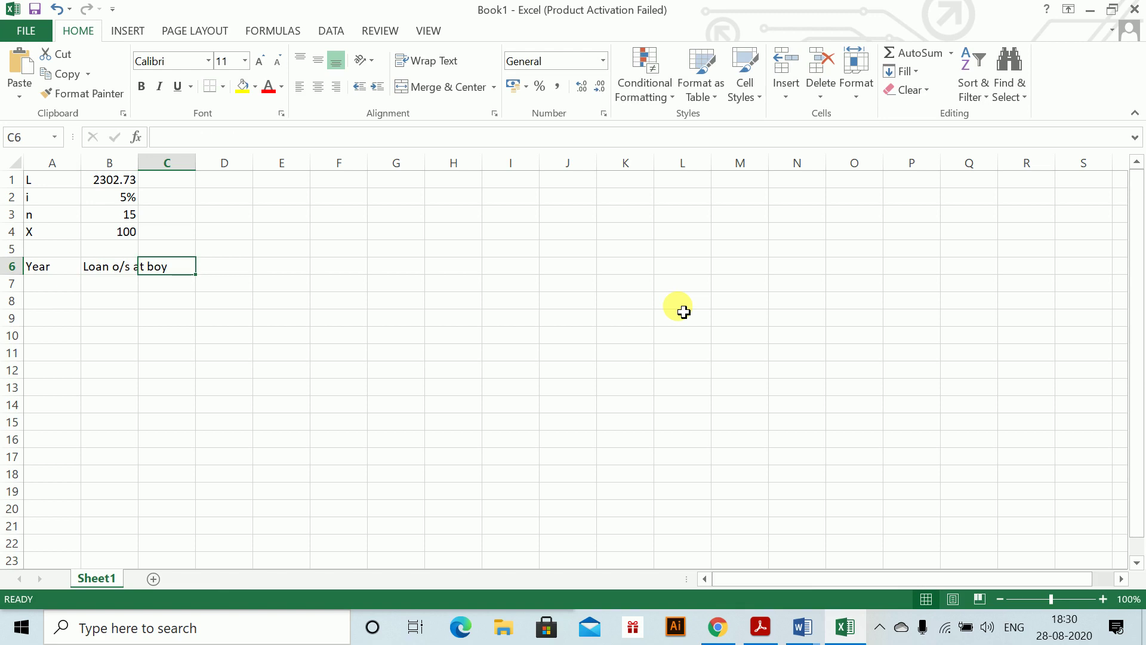
type("Installmet")
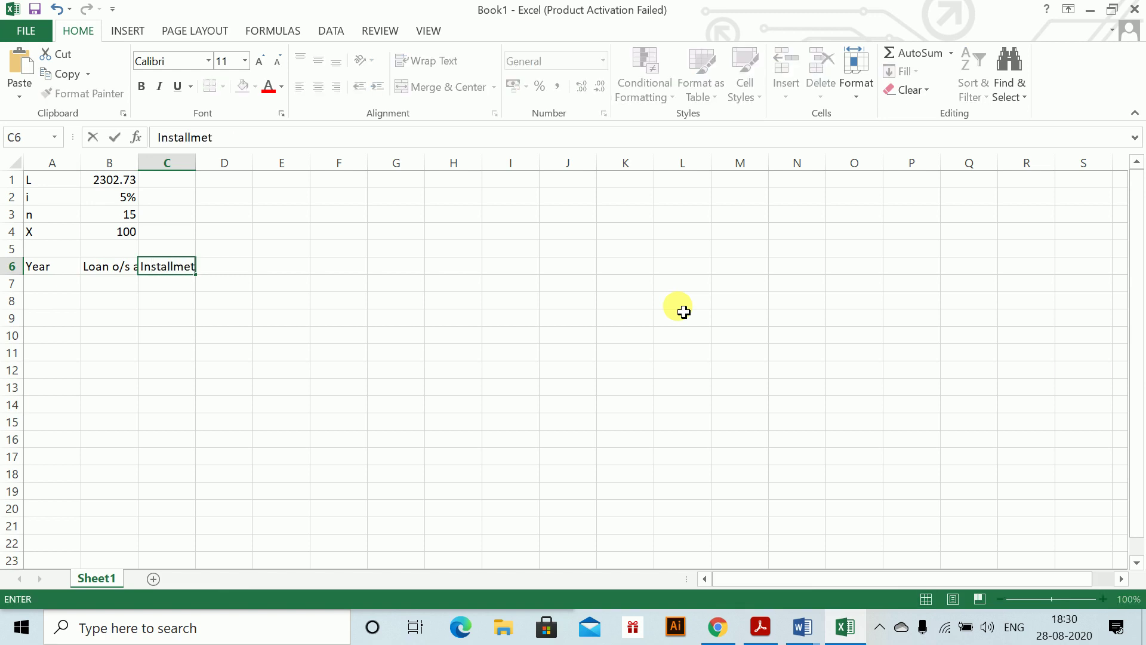
key("Tab")
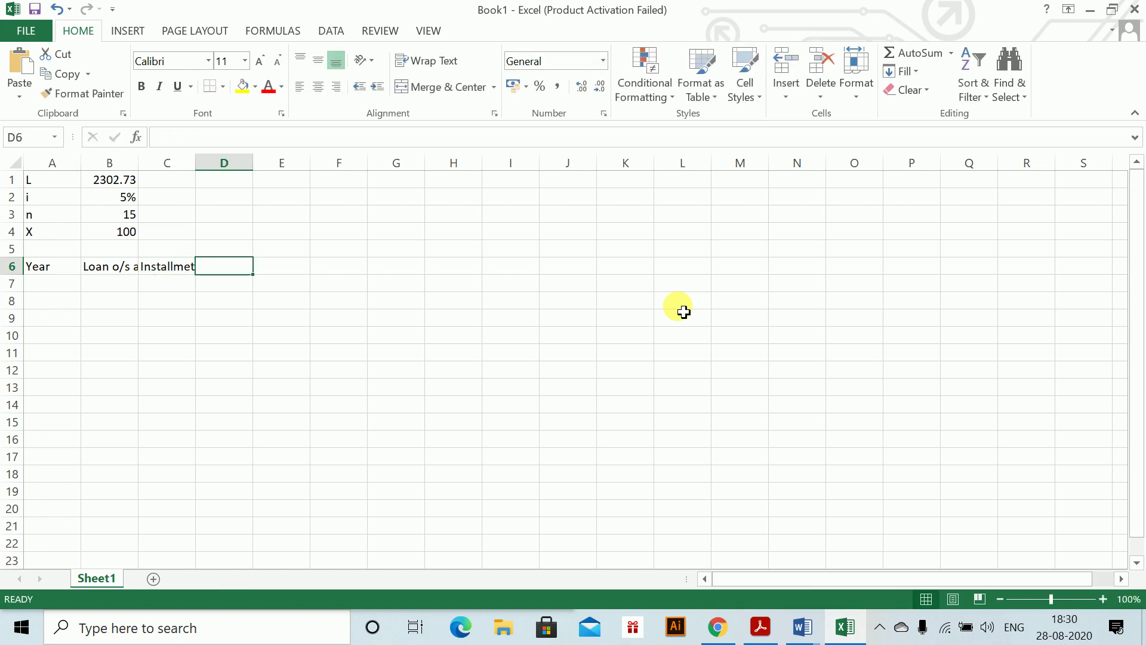
- Add the headings "Interest" in D6, "Capital repaid" in E6 and "Loan o/s at eoy" in F6
type("Interest")
key("Tab")
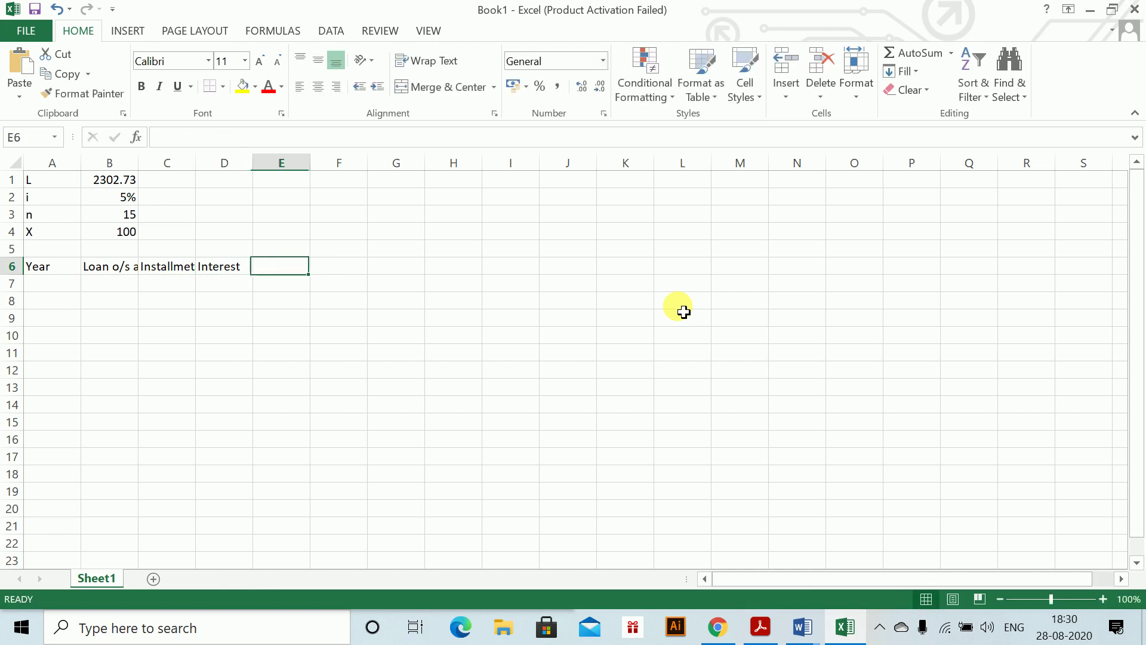
type("Capital repaid")
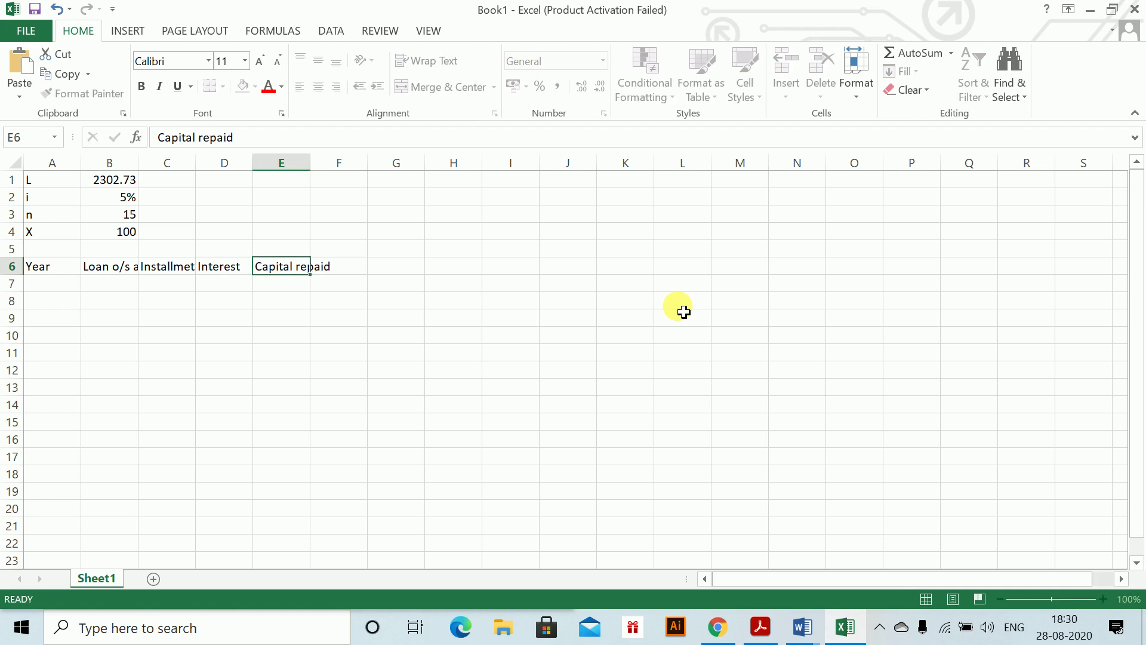
key("Tab")
type("Loa")
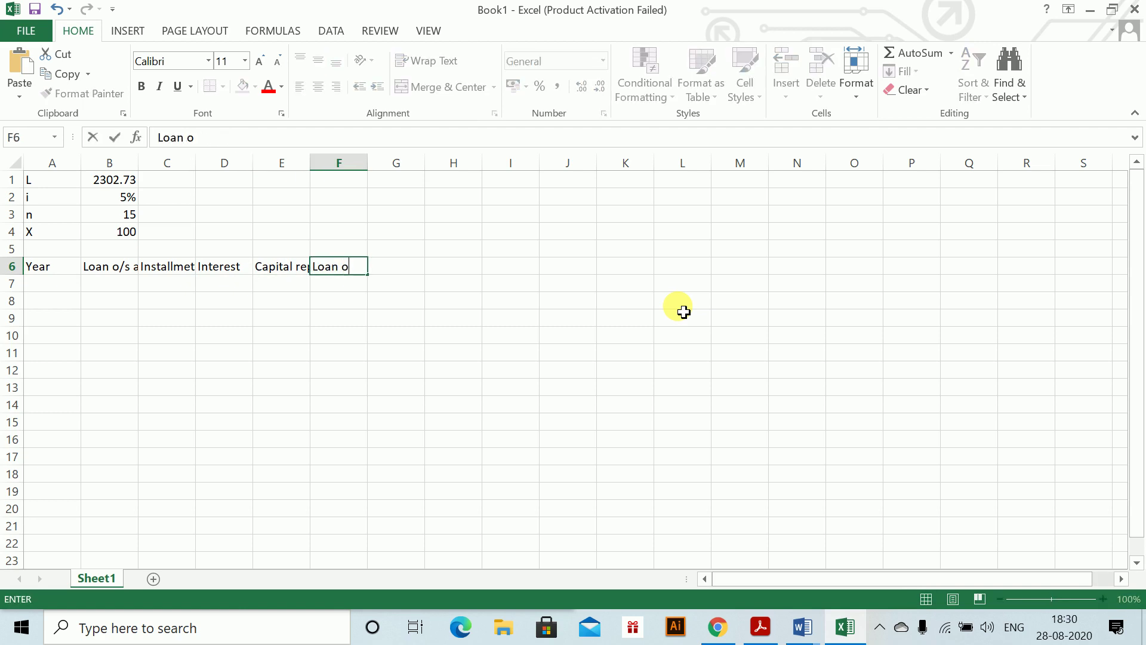
type("n o/s at eoy")
key("Return")
- Enter 1 in A7 and fill a linear series down the Year column in steps of 1 up to 15
type("1")
key("ctrl+Return")
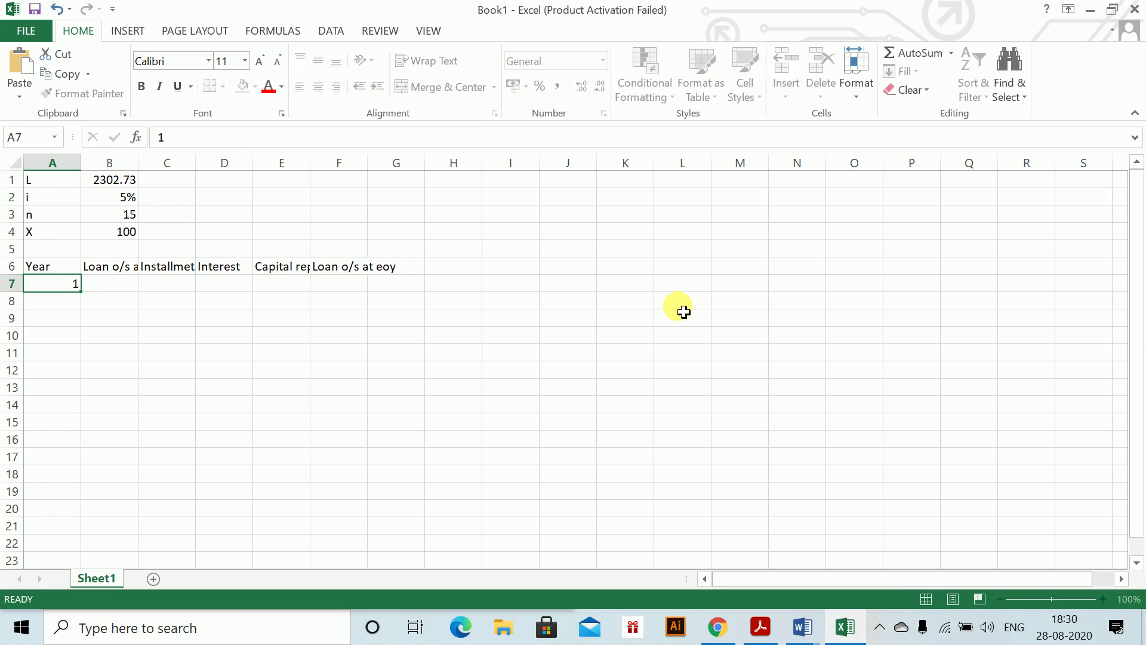
left_click(915, 73)
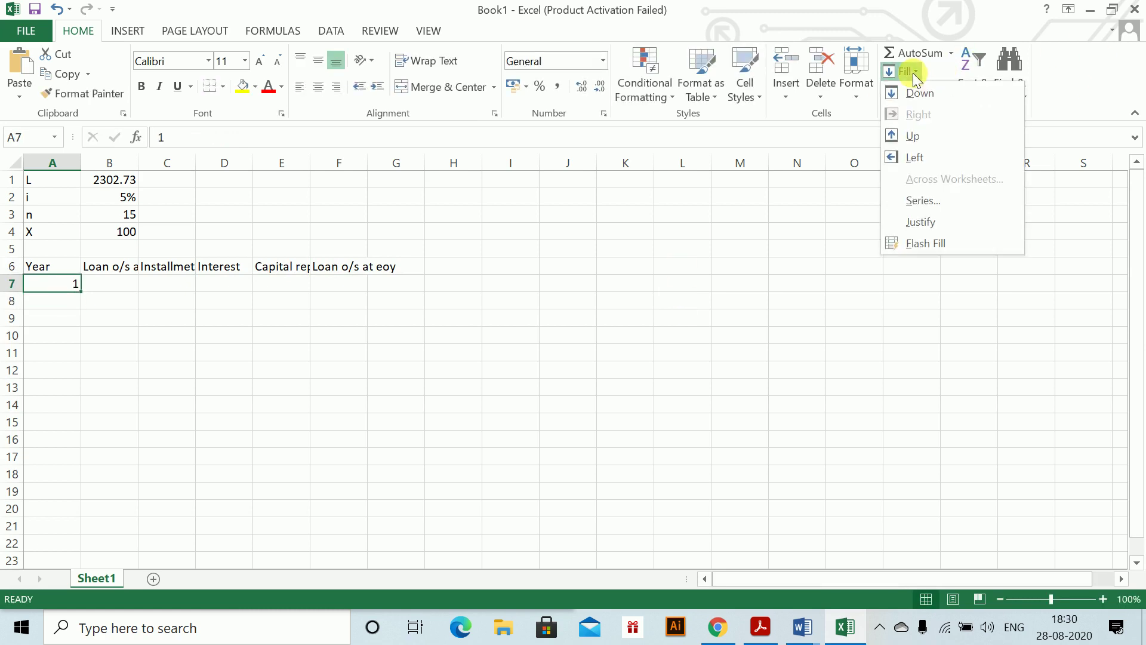
left_click(901, 199)
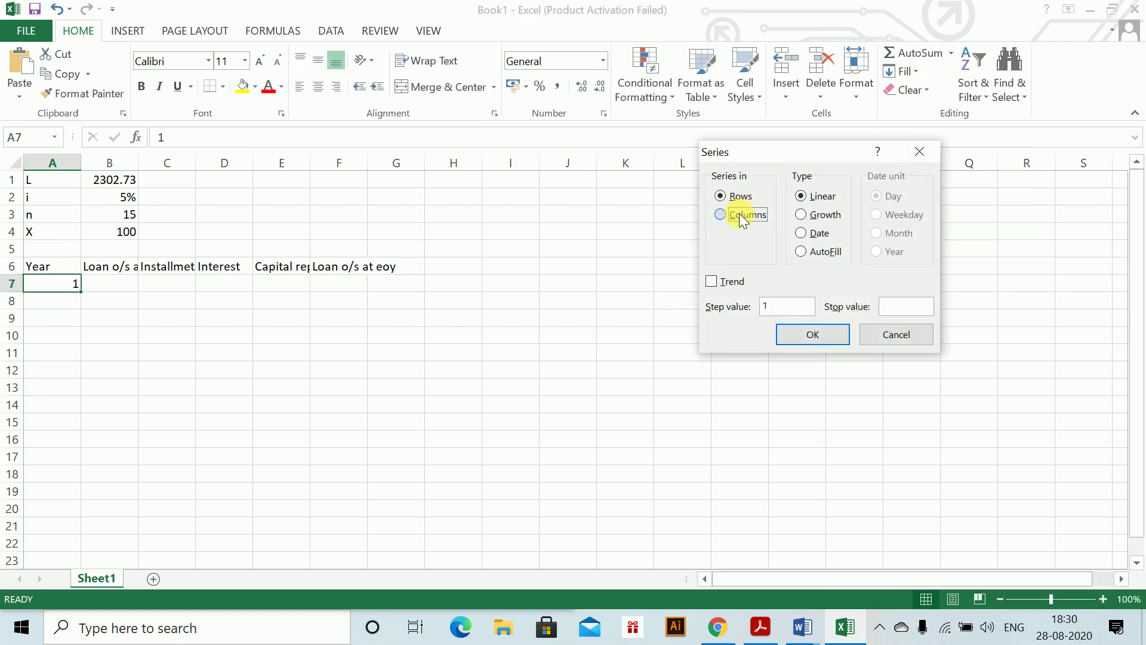
left_click(740, 214)
left_click(918, 316)
type("15")
key("Return")
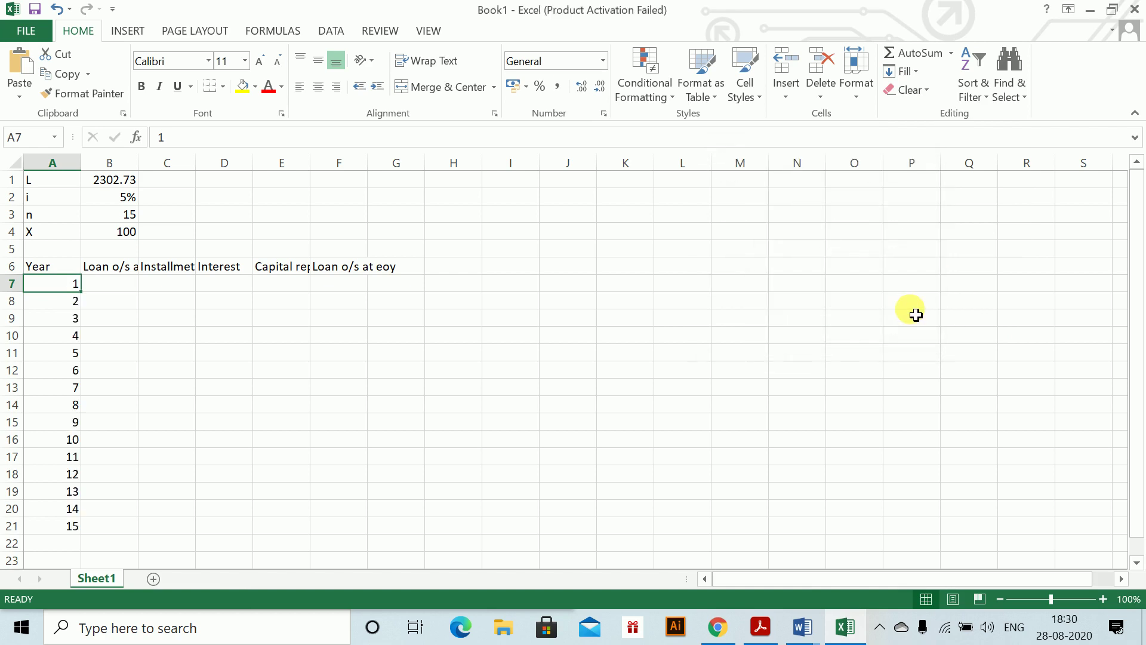
- Link the year 1 opening loan balance in B7 to the loan amount with the formula =B1
key("Up")
key("Right")
key("Down")
type("=")
key("Up")
key("Up")
key("Up")
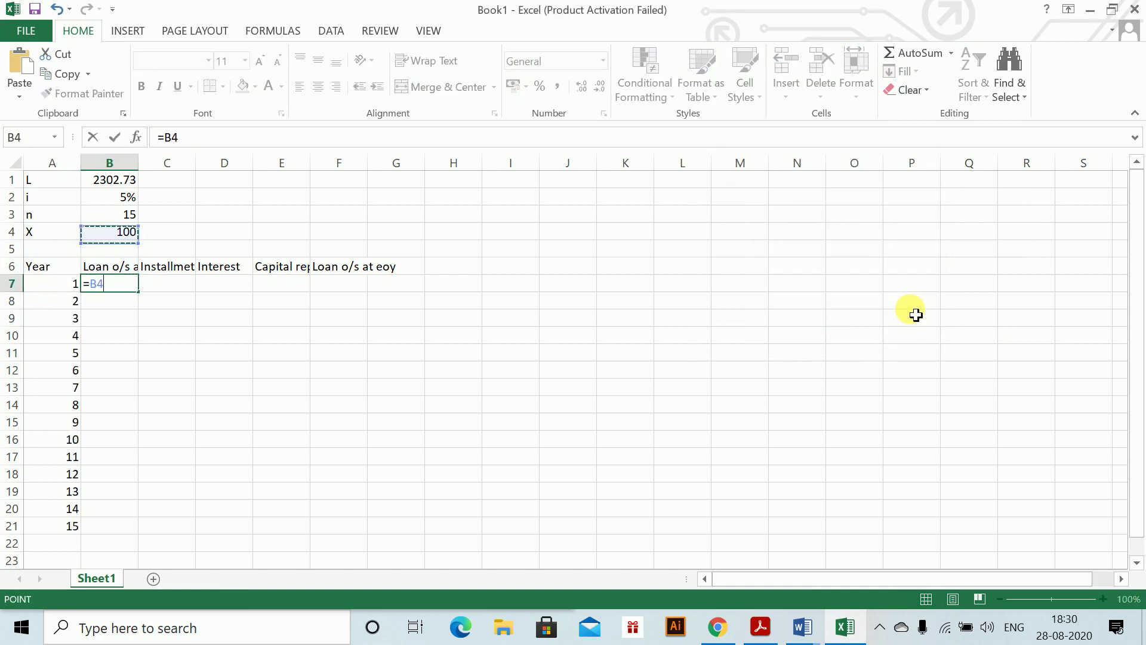
key("Up")
key("Up")
key("Up")
key("Return")
- Link the year 1 installment in C7 to X with the formula =B4
key("Up")
key("Right")
type("=")
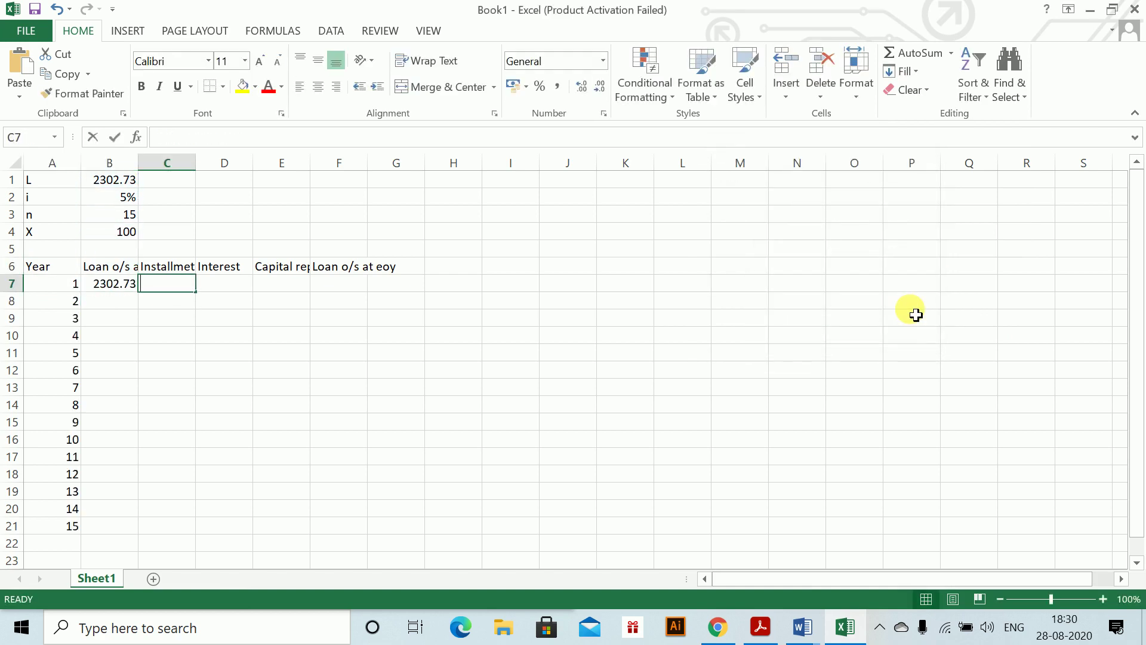
key("Up")
key("Up")
key("Up")
key("Left")
key("Return")
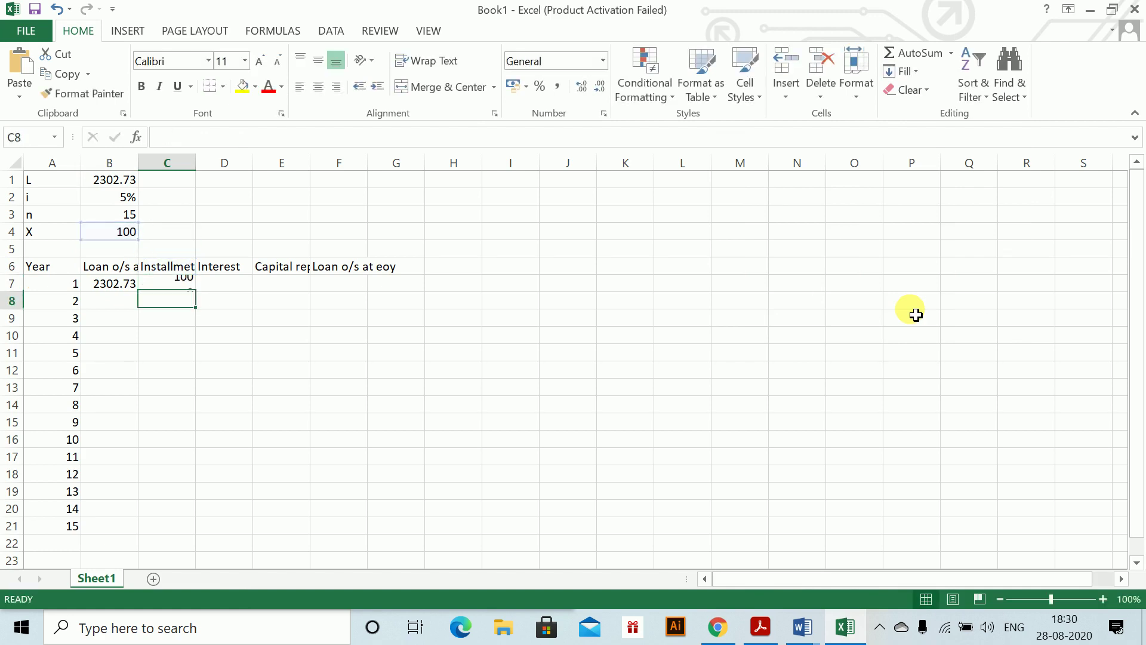
- Extend the installment formula in C7 to =$B$4 + 20*(A7-1), and select the year 1 interest cell D7
key("Up")
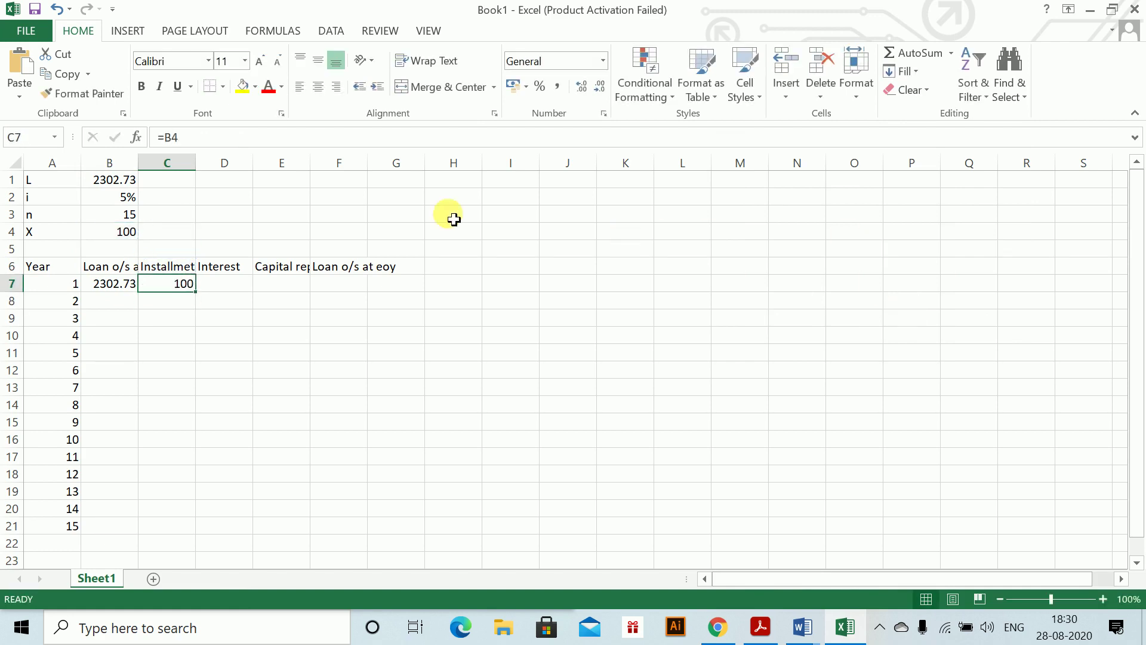
left_click(240, 146)
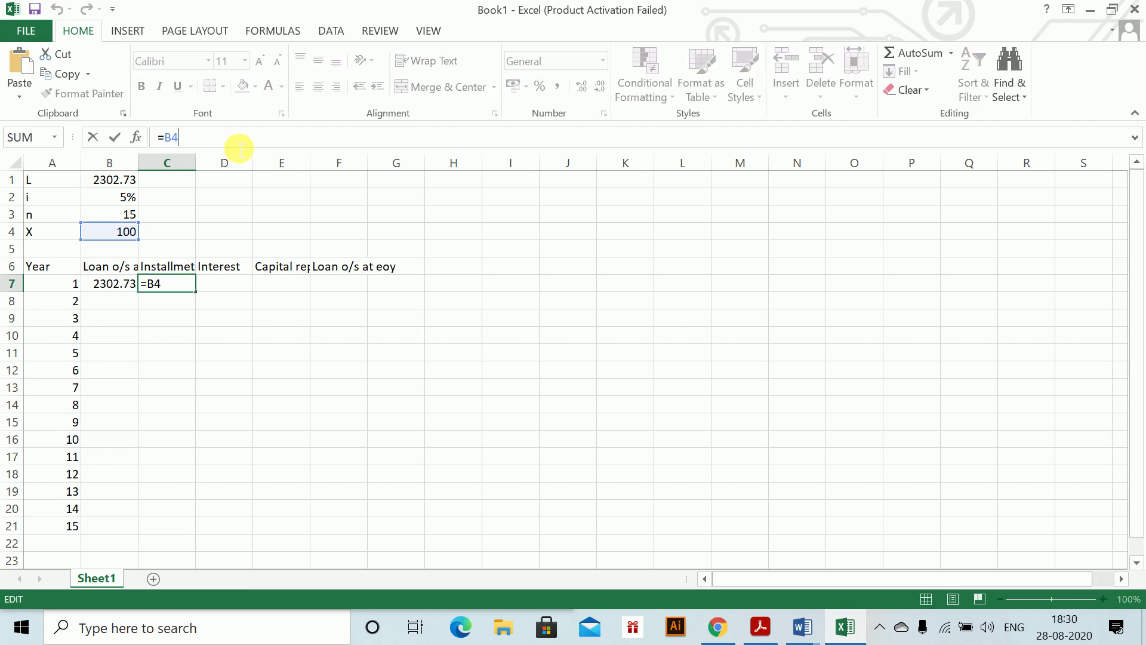
key("F4")
type("+ 20*")
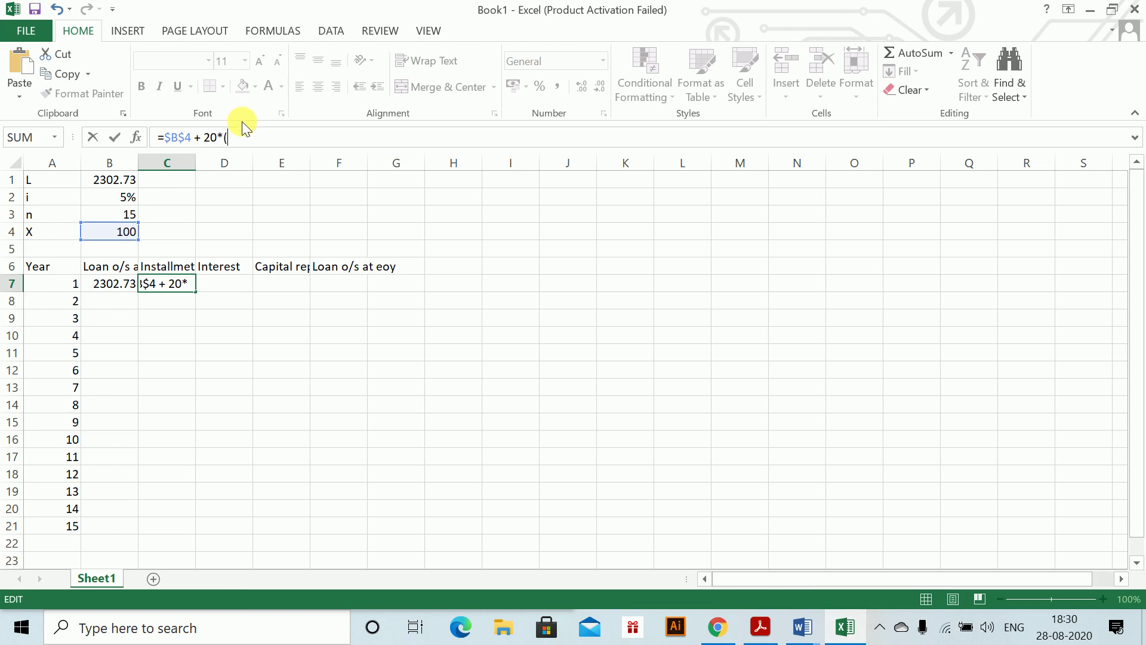
type("(")
left_click(75, 290)
type("-1")
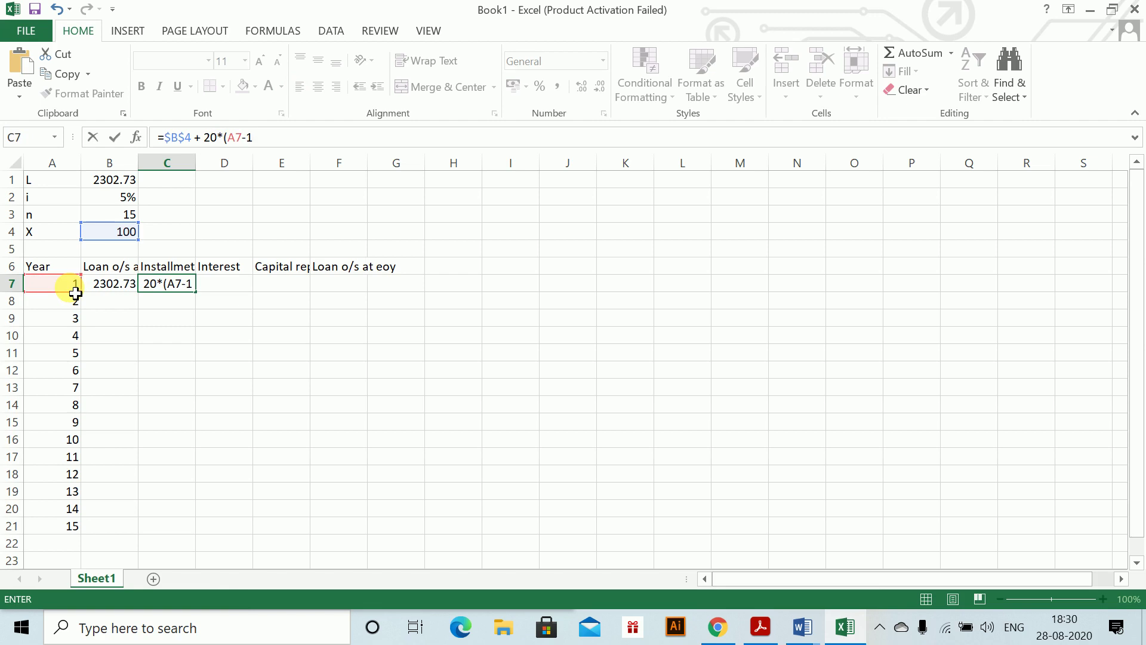
type(")")
key("Return")
key("Up")
key("Right")
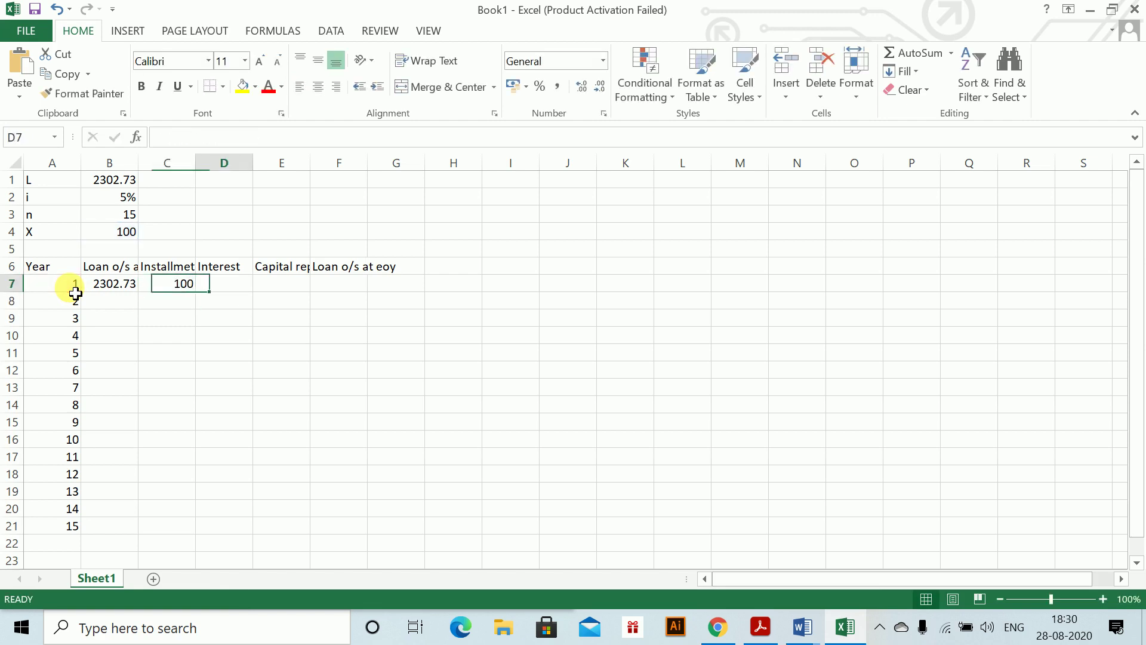
type("=")
key("Left")
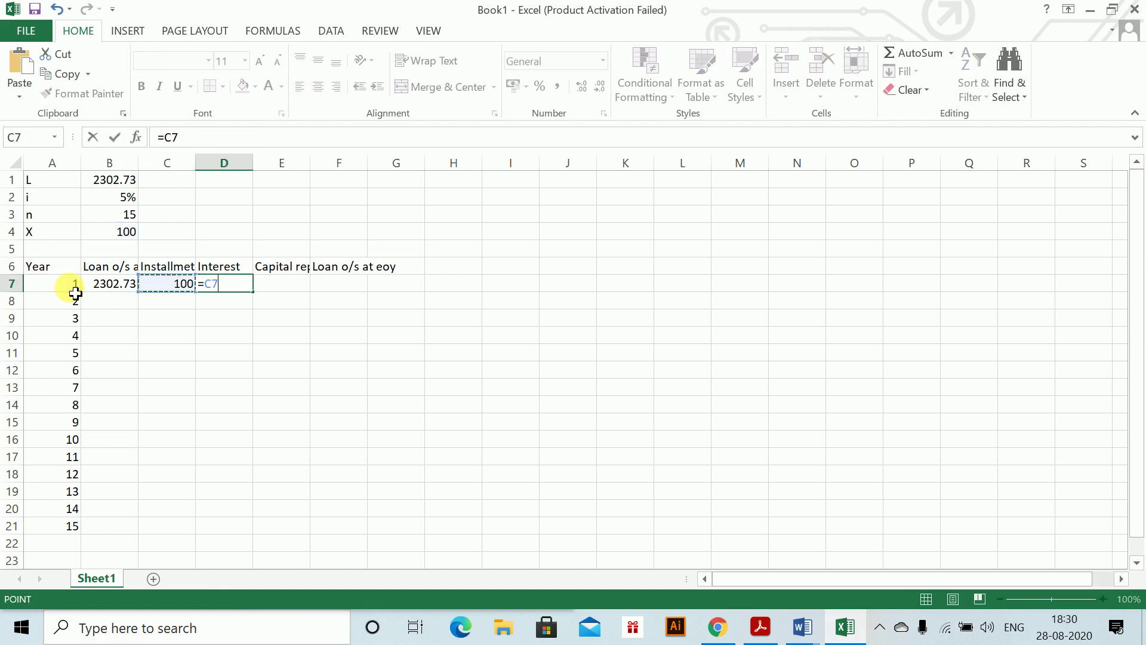
type("*")
key("Up")
key("Up")
key("Up")
key("Escape")
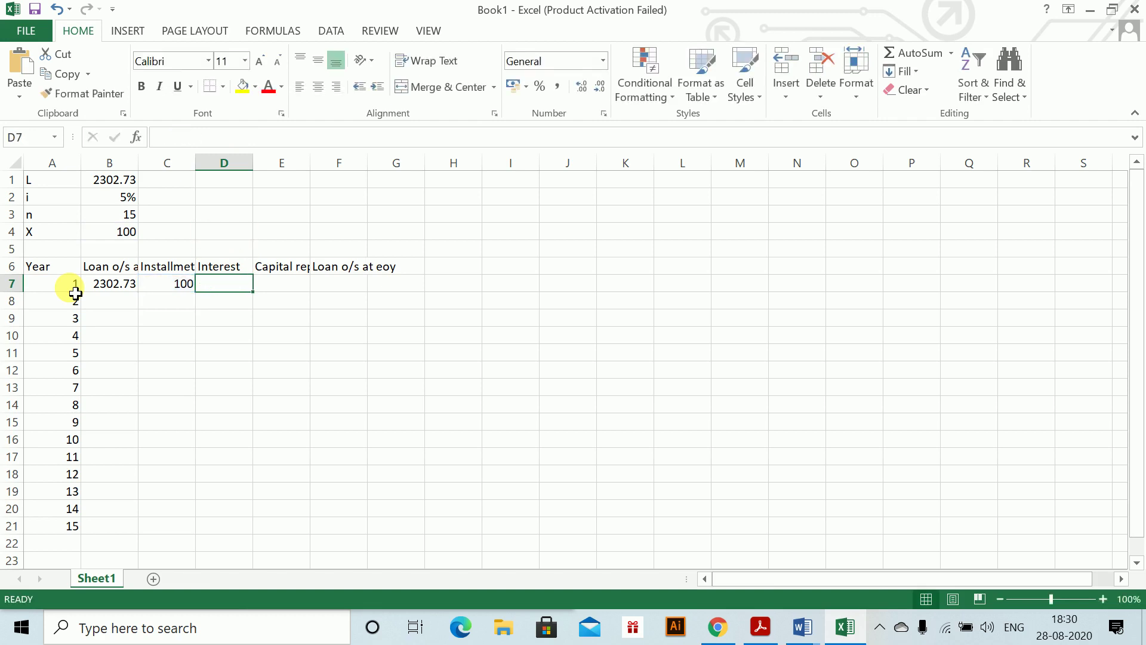
- Calculate the year 1 interest in D7 with the formula =B7*$B$2
type("=")
key("Left")
key("Left")
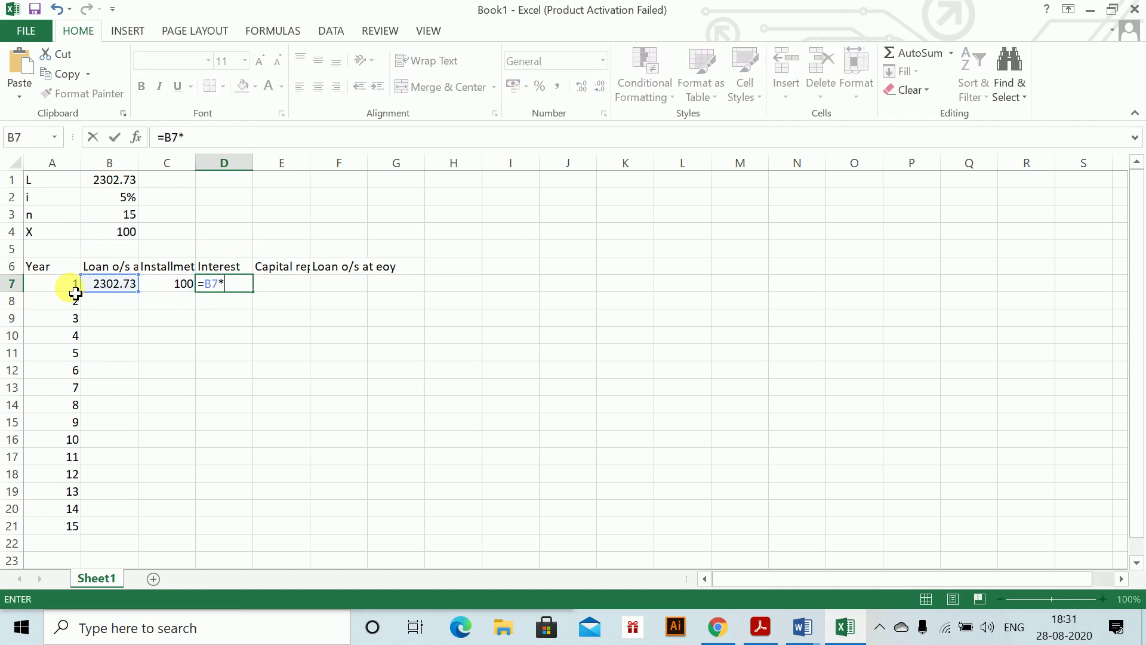
left_click(120, 200)
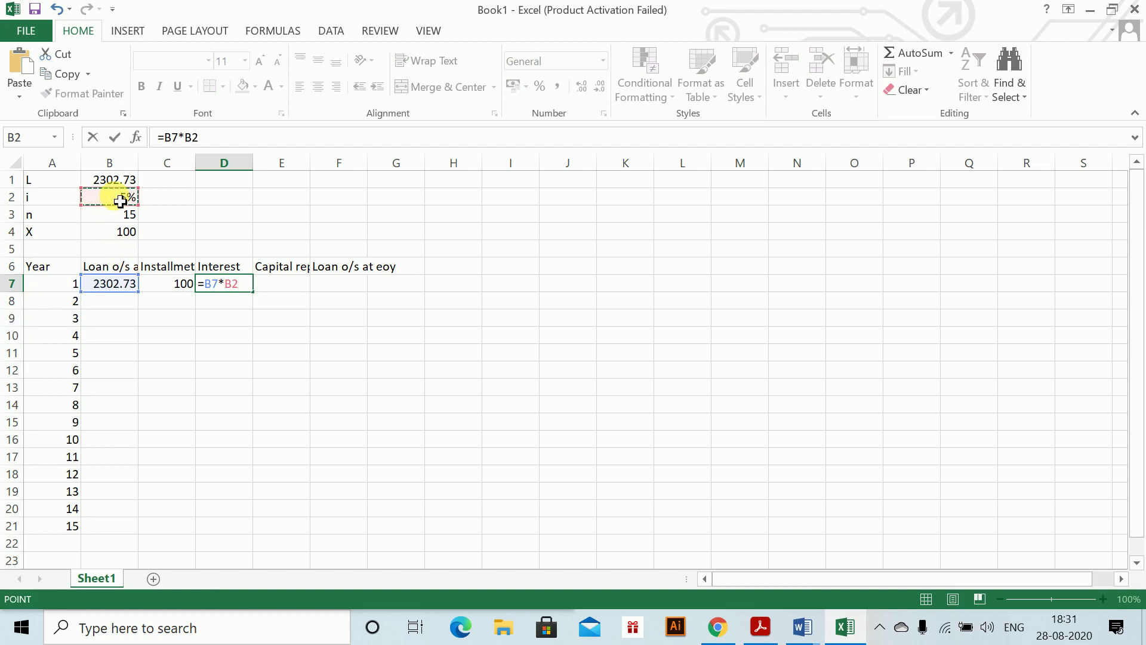
key("F5")
key("Escape")
key("F4")
key("Return")
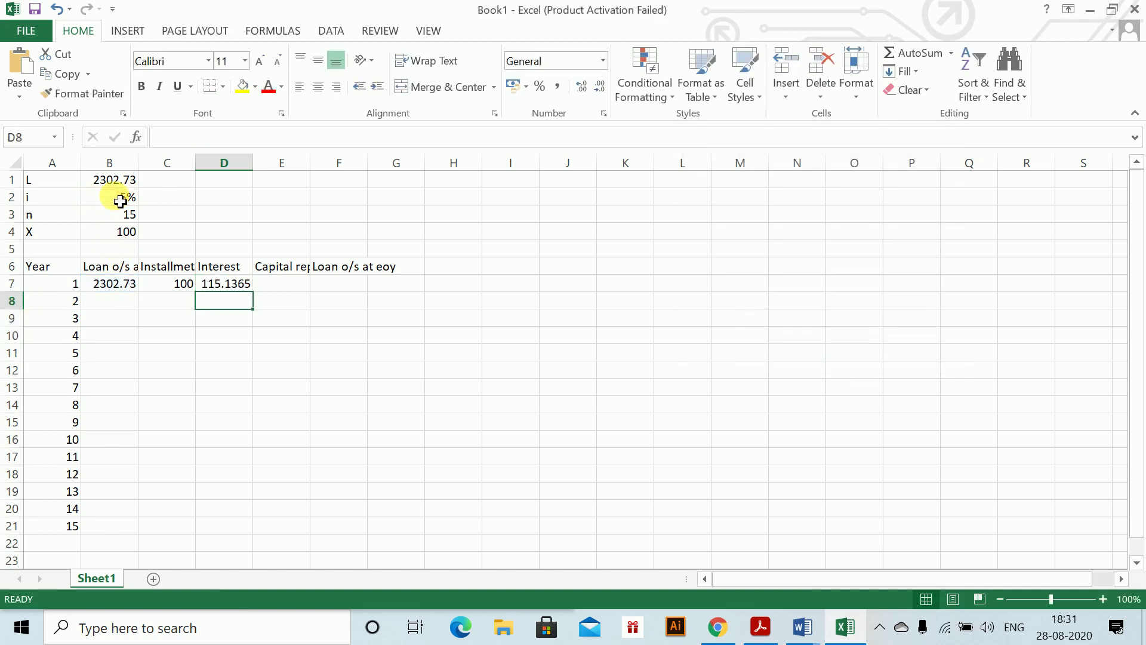
- Calculate the year 1 capital repayment in E7 as installment minus interest with the formula =C7-D7
key("Up")
key("Right")
type("=")
key("Left")
key("Left")
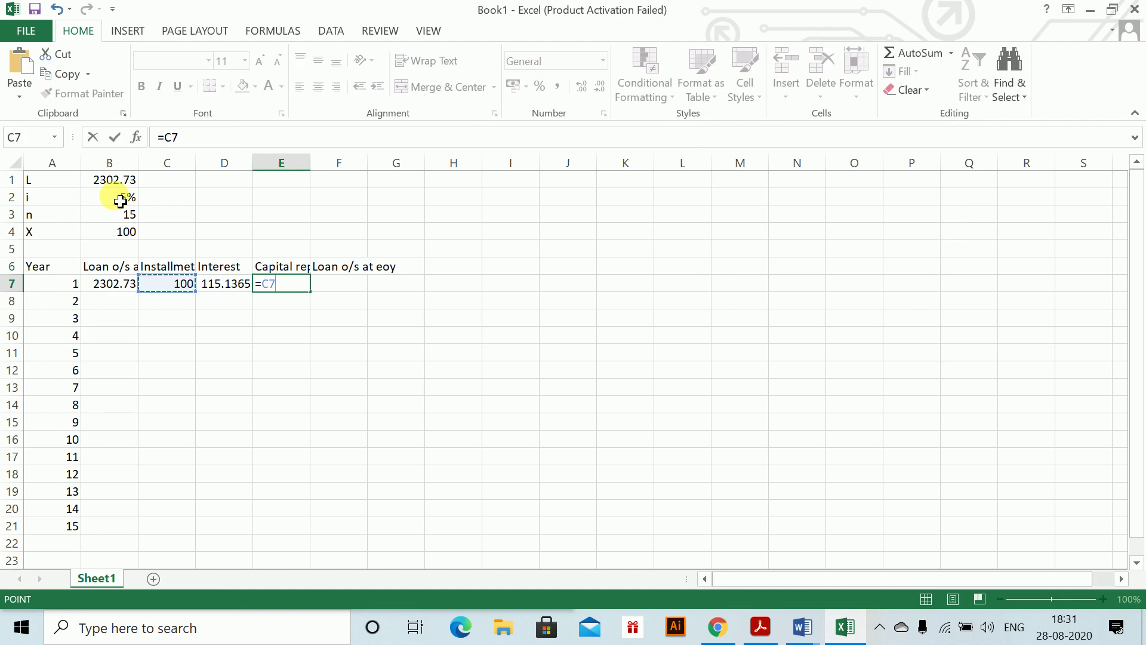
type("-")
key("Left")
key("Return")
- Calculate the year 1 closing loan balance in F7 with the formula =B7-E7
key("Up")
key("Right")
type("=")
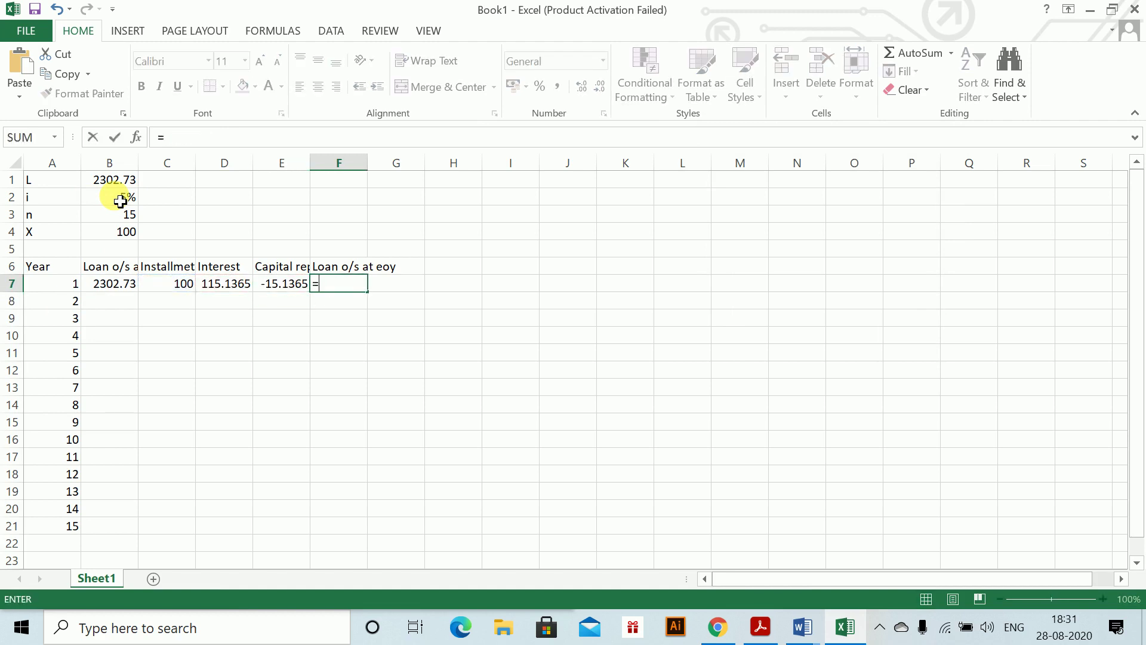
key("Left")
key("Left")
key("Left")
key("Left")
type("-")
key("Left")
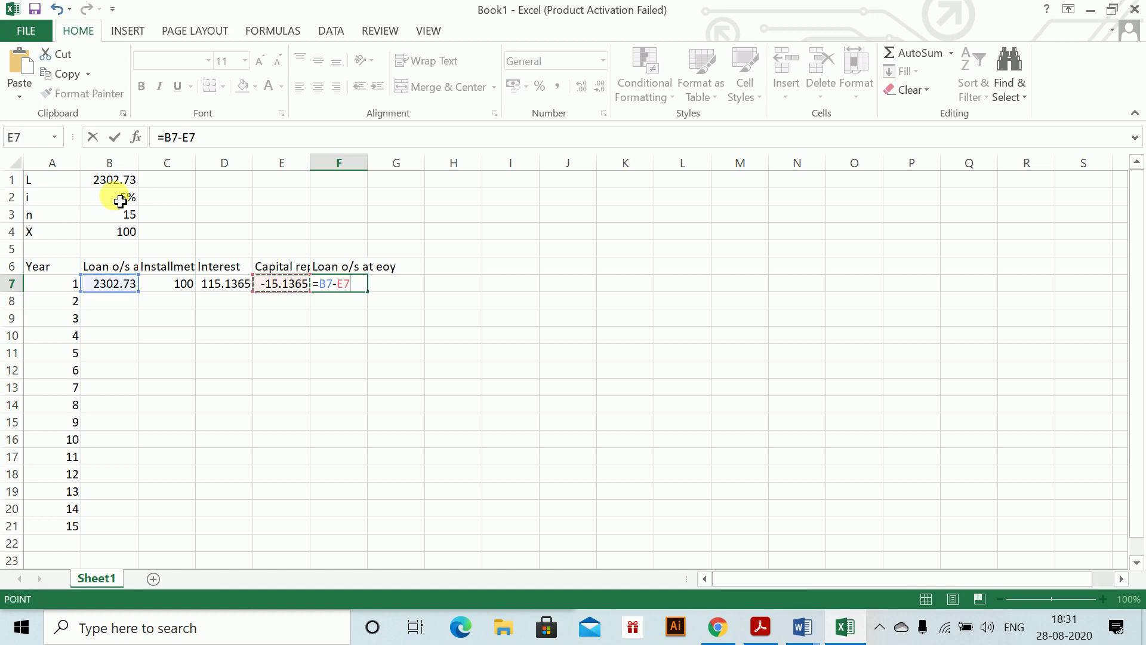
key("Return")
- Link the year 2 opening loan balance in B8 to the year 1 closing balance with the formula =F7
key("Up")
key("Left")
key("Left")
key("Left")
key("Left")
key("Down")
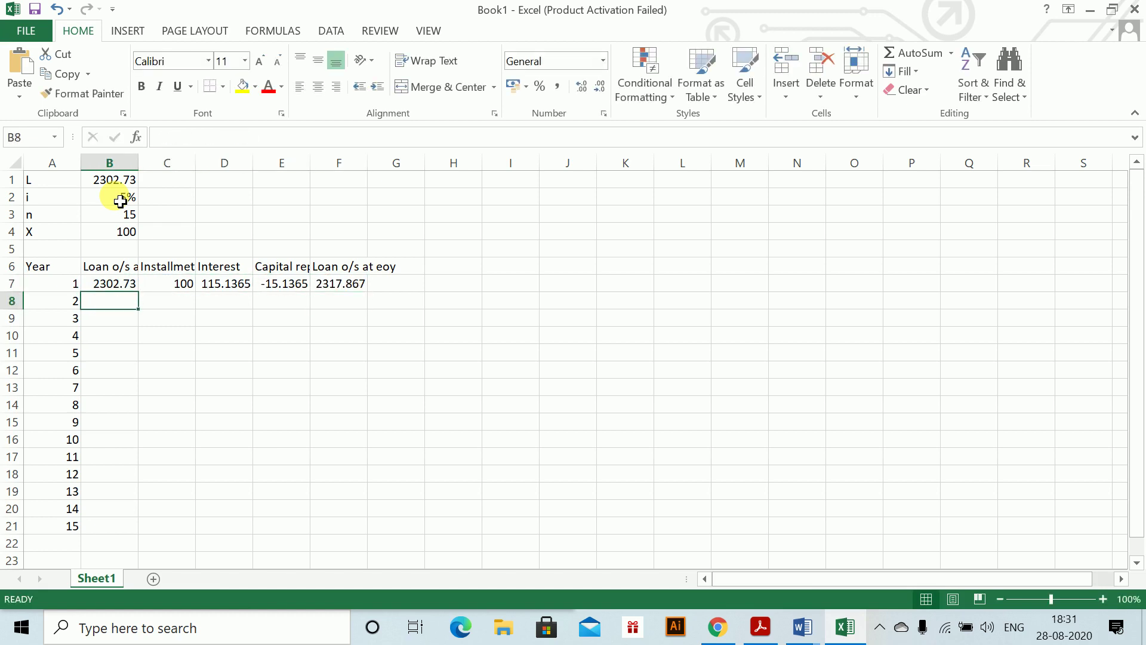
type("=")
key("Up")
key("Right")
key("Right")
key("Right")
key("Right")
key("Return")
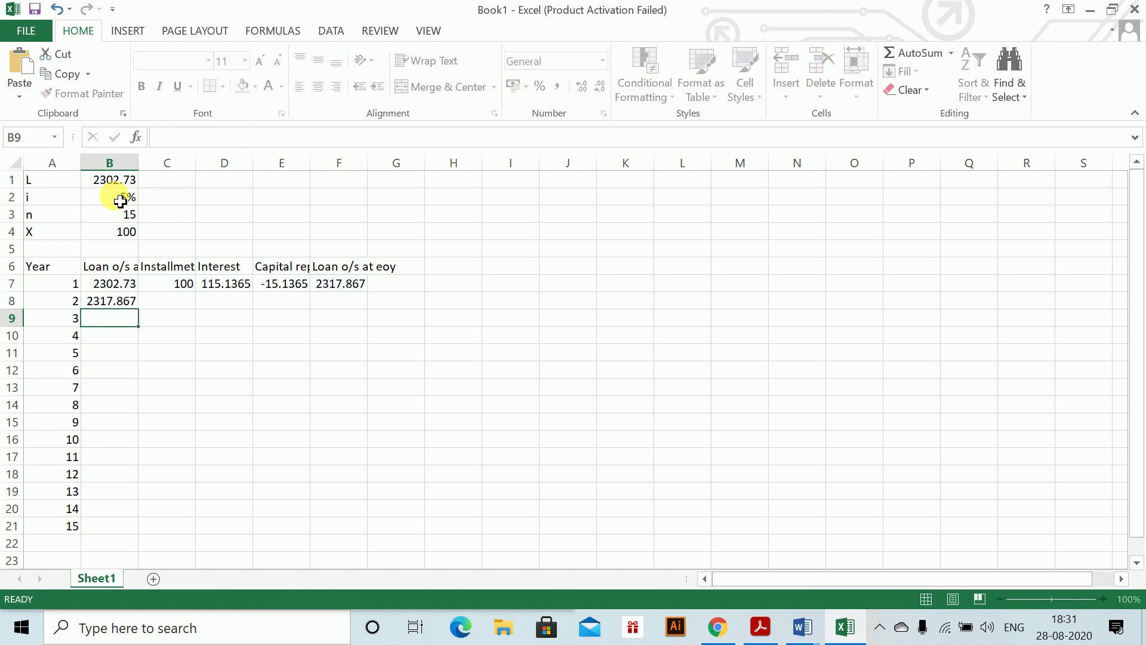
- Fill the opening balance formula from B8 down to year 15 in B21
key("Up")
key("Left")
key("ctrl+Down")
key("Right")
key("ctrl+shift+Up")
key("ctrl+d")
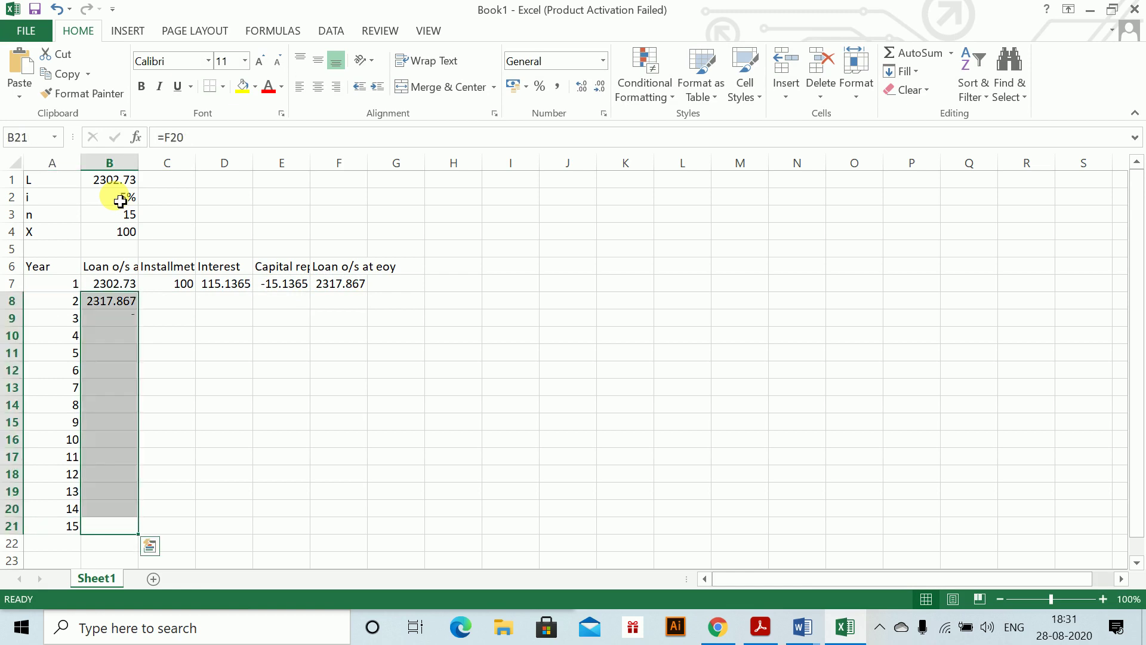
- Fill the installment and interest formulas from C7 and D7 down to row 21
key("Right")
key("ctrl+shift+Up")
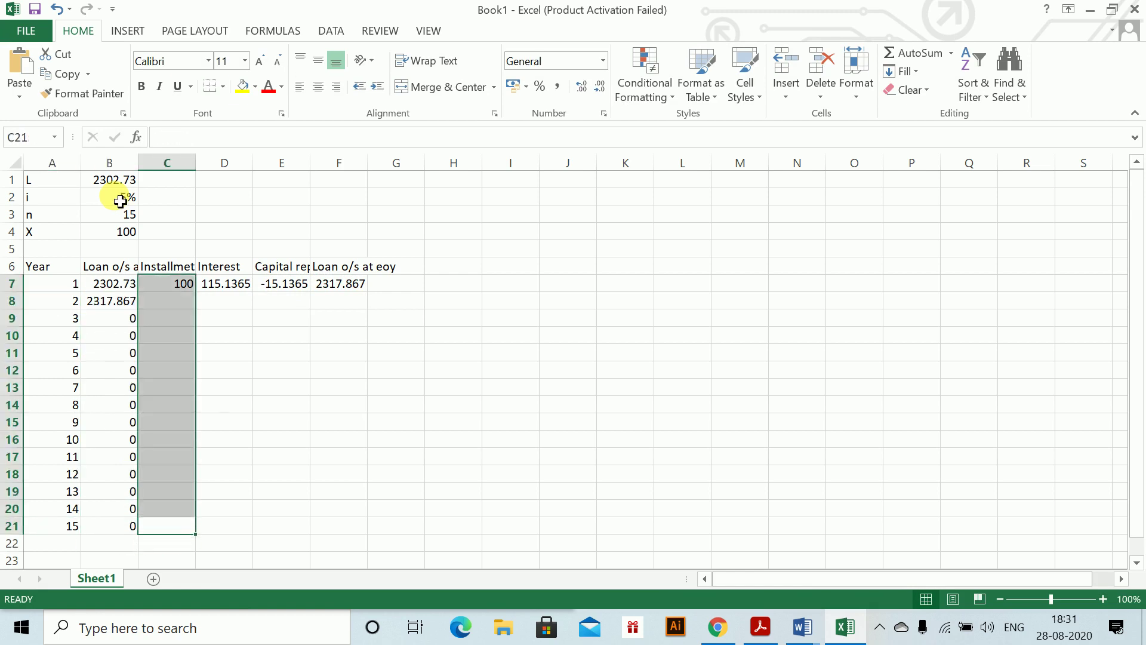
key("ctrl+d")
key("Right")
key("ctrl+shift+Up")
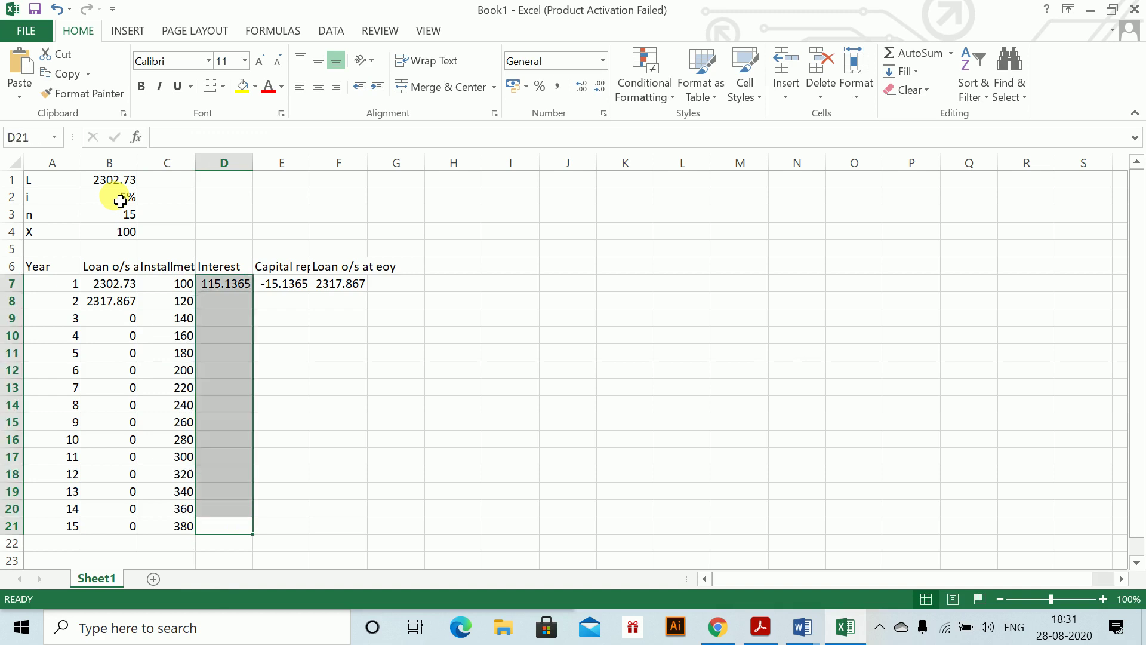
key("ctrl+d")
- Fill the capital repayment and closing balance formulas from E7 and F7 down to row 21
key("Right")
key("ctrl+shift+Up")
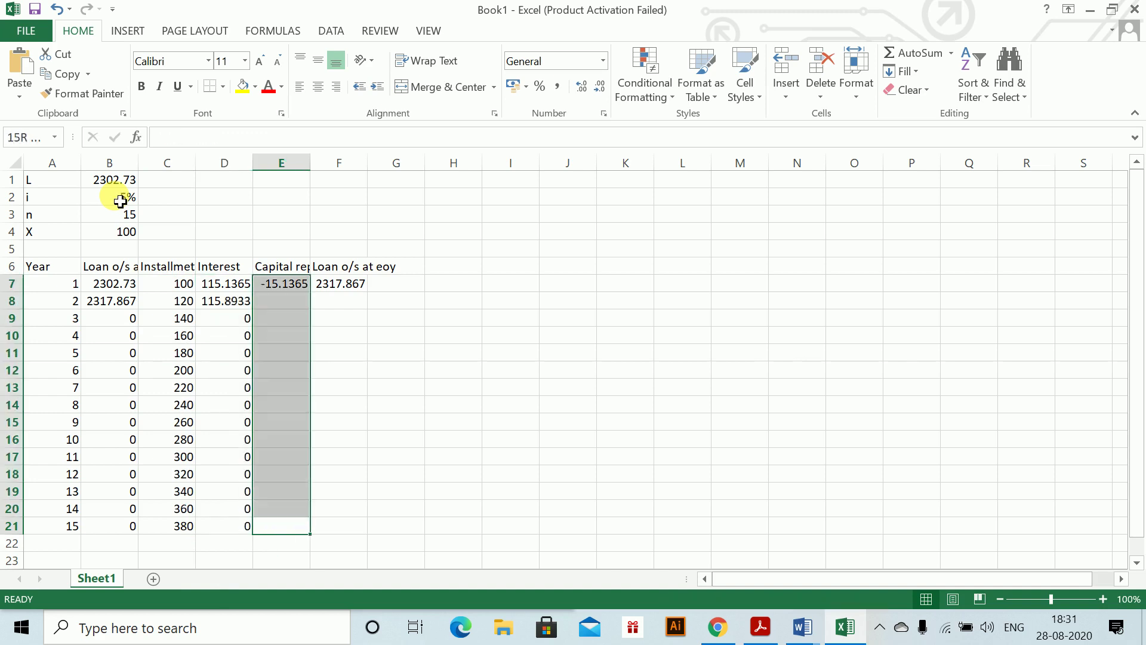
key("ctrl+d")
key("Right")
key("ctrl+shift+Up")
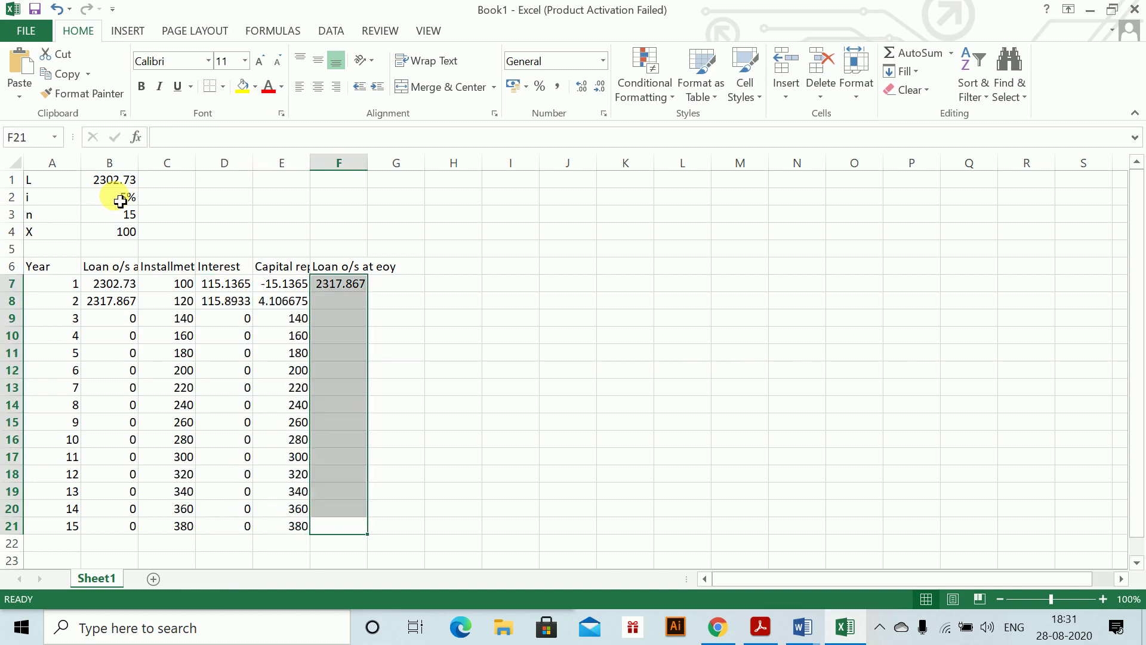
key("ctrl+d")
- Check the formulas in the schedule cells around years 4 to 6, ending at the year 5 closing balance in F11
left_click(238, 333)
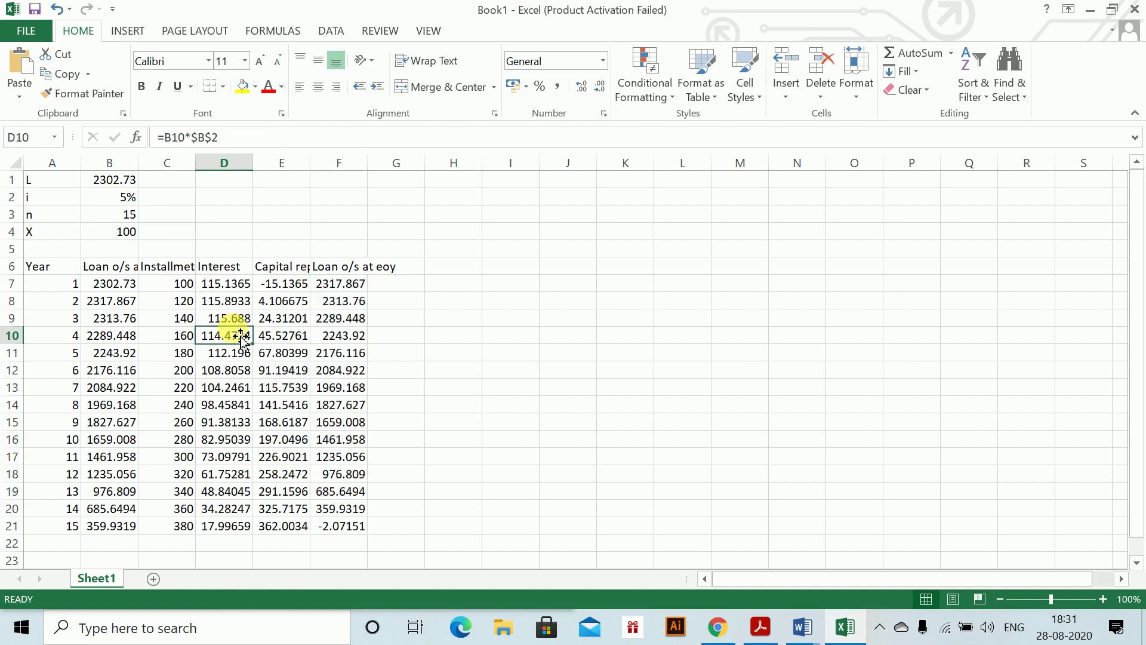
key("Down")
key("Down")
key("Left")
key("Left")
key("Up")
key("Right")
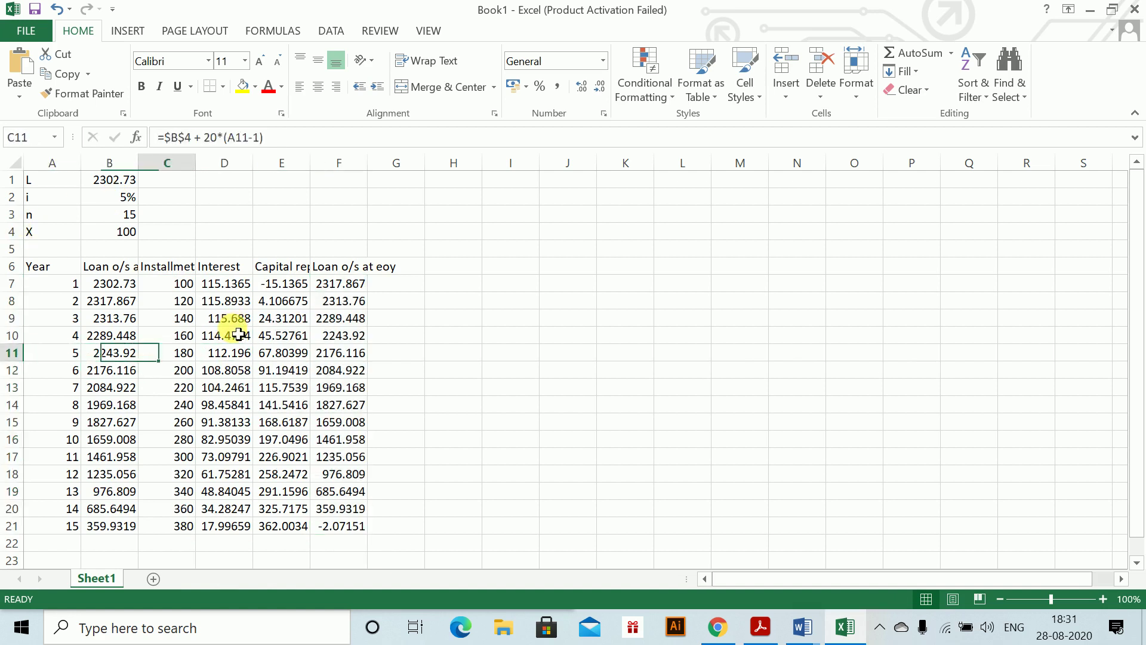
key("Right")
key("Right")
key("Right")
- Switch to the Word solution document and compare its part (ii) figures with the Excel schedule for years 5 to 7
key("super+Tab")
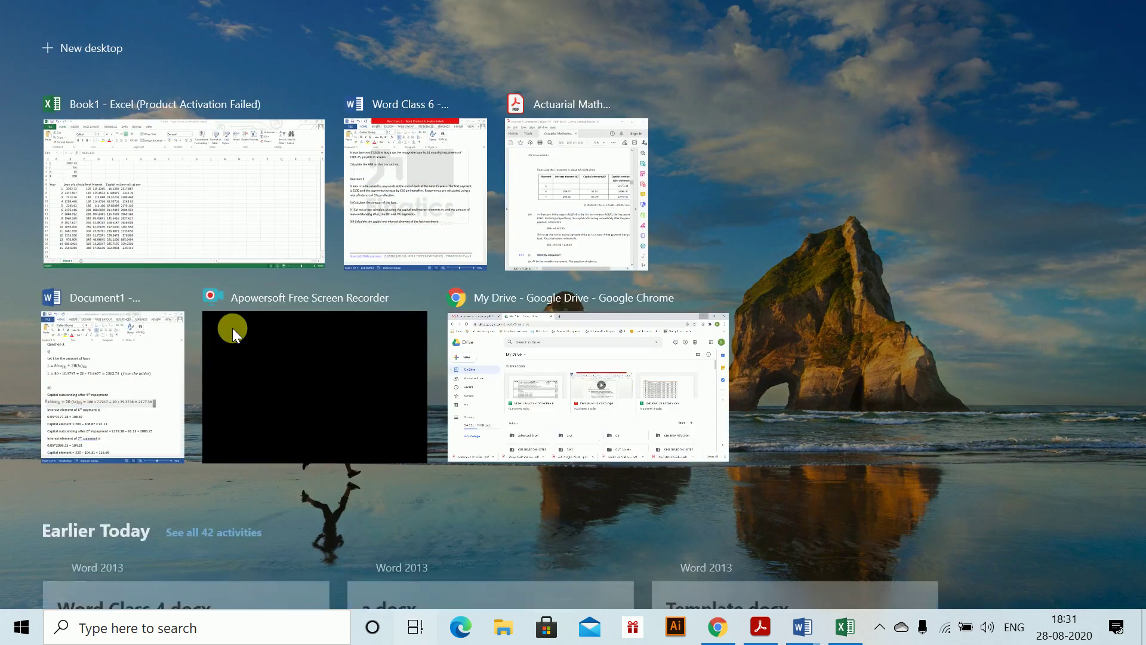
left_click(231, 329)
key("alt+Tab")
key("Tab")
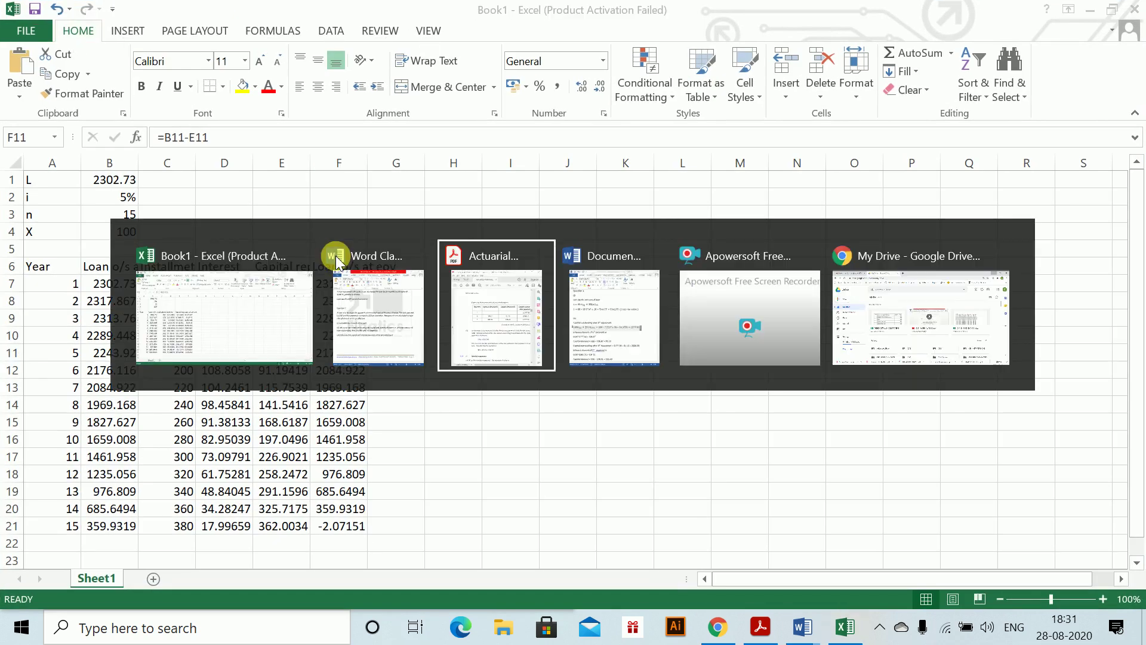
key("Tab")
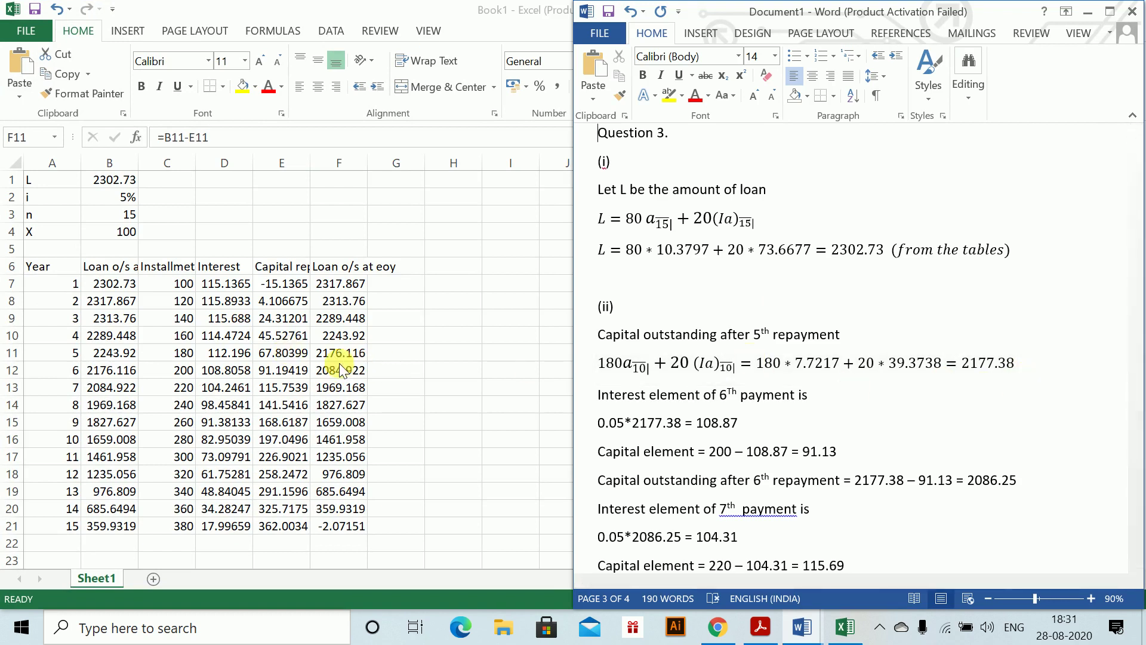
key("alt+Tab")
key("alt+Tab")
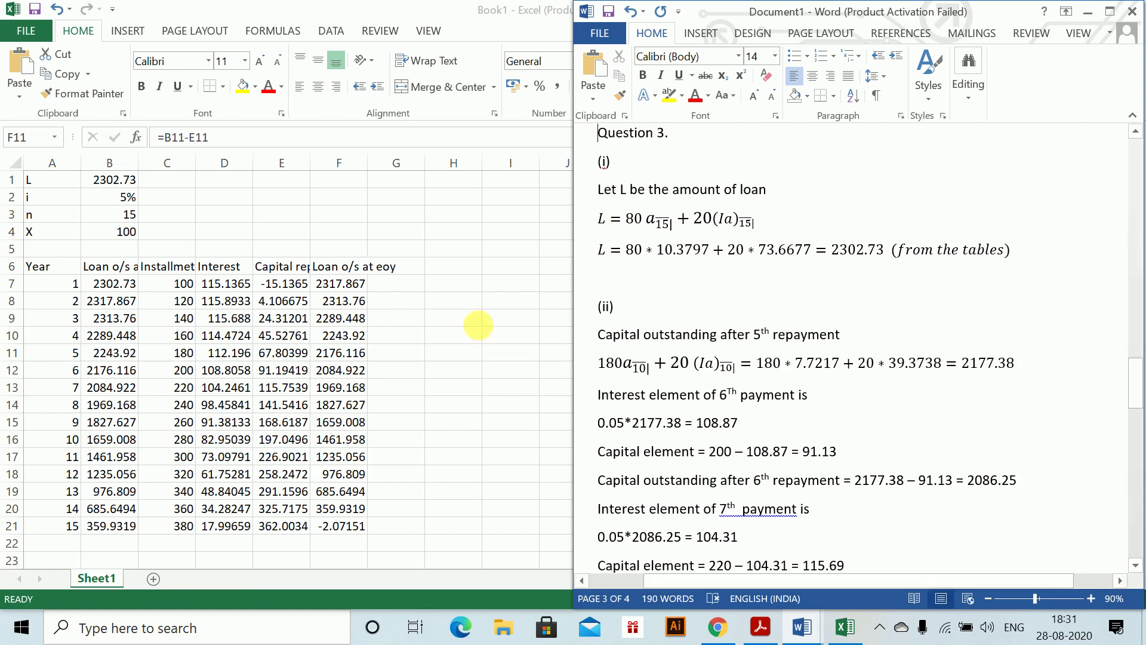
- Return to the Excel workbook and copy the schedule rows for years 5 to 7, A11:F13
key("super+Up")
left_click(79, 337)
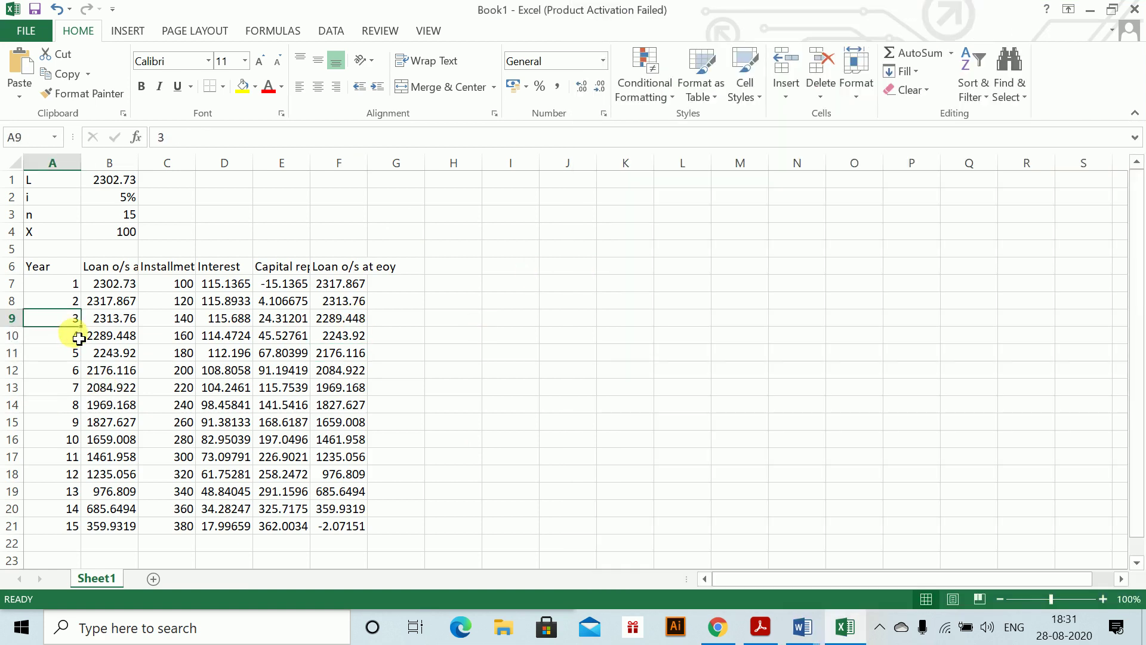
key("shift+Right")
key("shift+Right")
key("shift+Right")
key("shift+Right")
key("shift+Right")
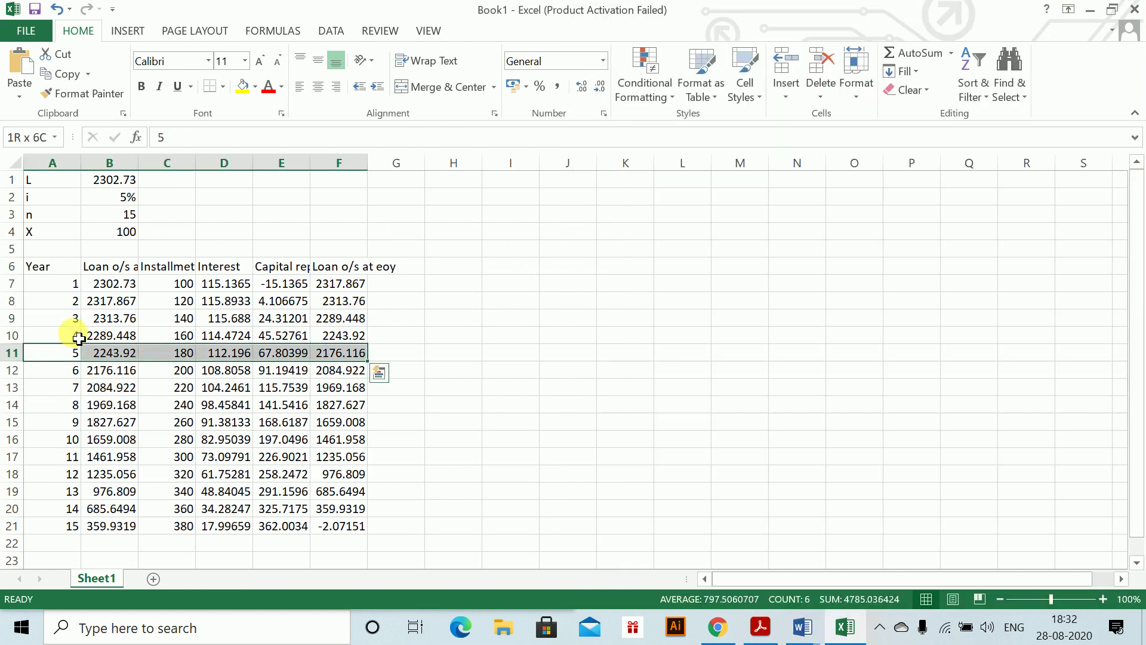
key("shift+Down")
key("shift+Down")
key("alt")
key("alt")
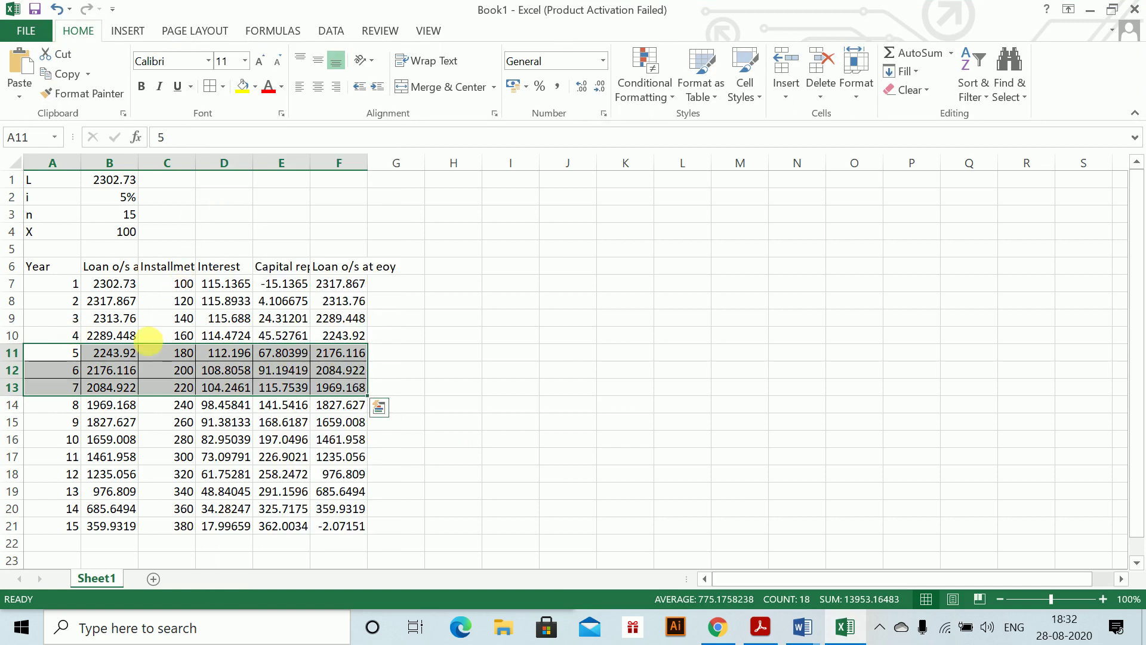
key("ctrl+c")
- Switch to Document1 in Word and paste the copied schedule rows on page 4, below the existing solution
key("alt+Tab")
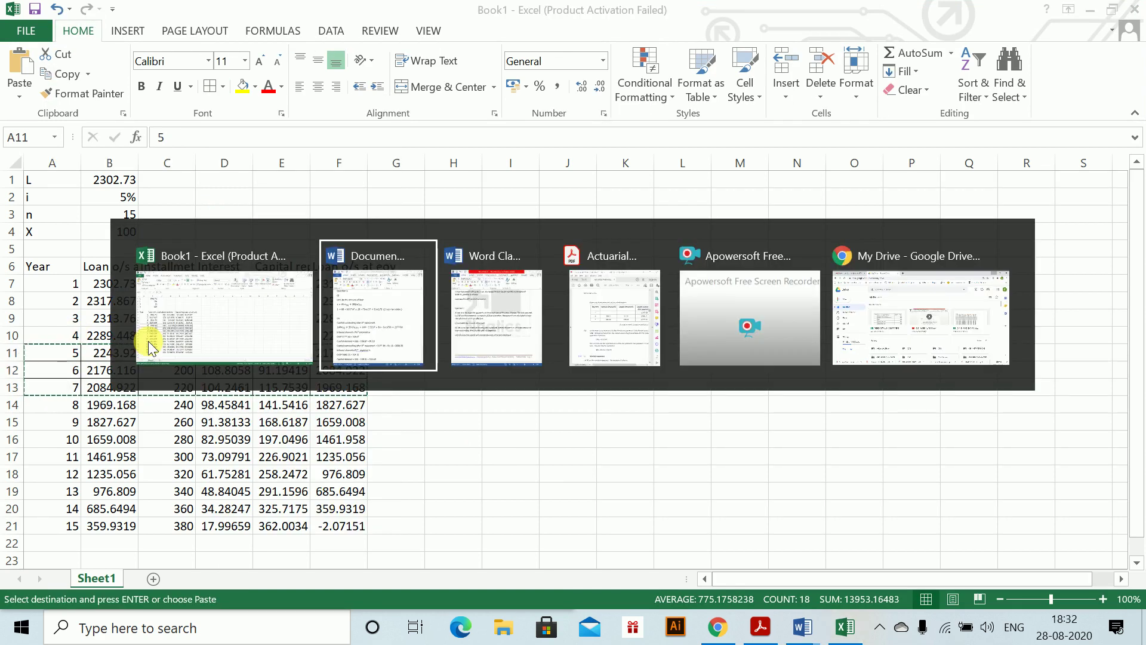
left_click(1137, 383)
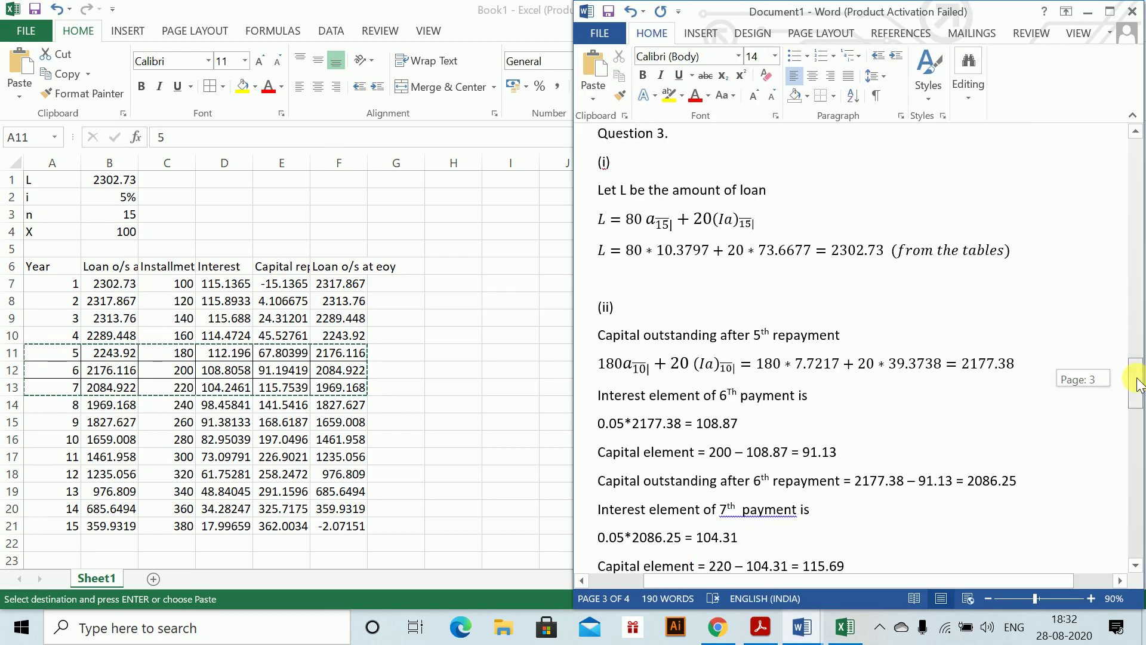
left_click_drag(1137, 383, 1113, 457)
left_click(670, 427)
key("ctrl+v")
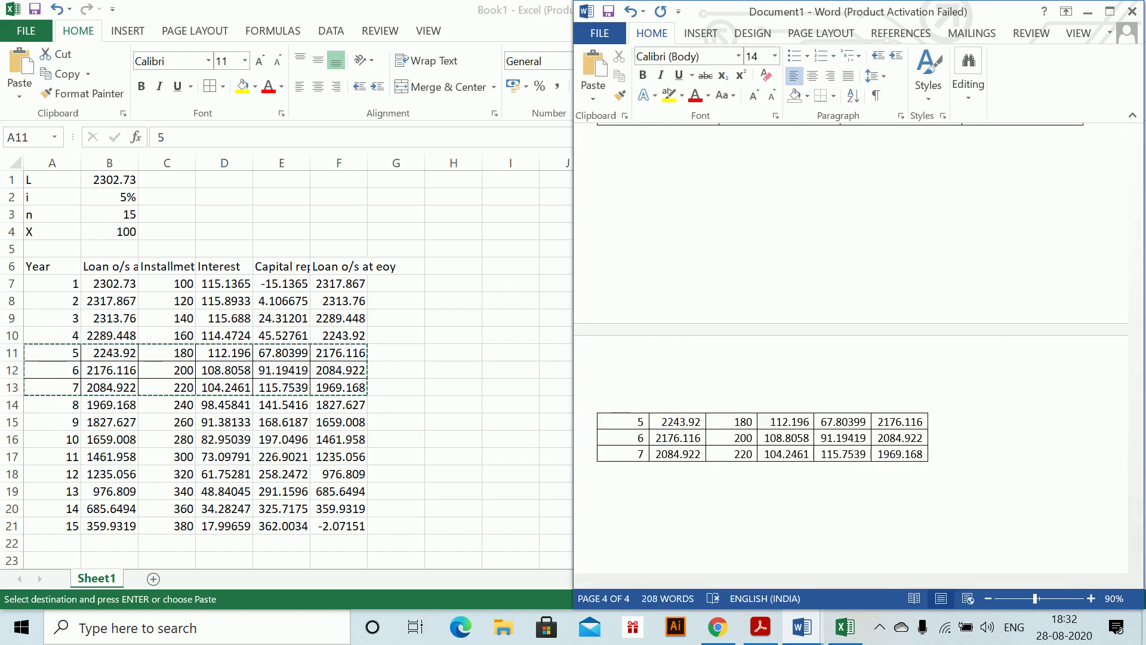
- Insert an empty row above the year 5 row of the pasted table
left_click(613, 425)
right_click(613, 425)
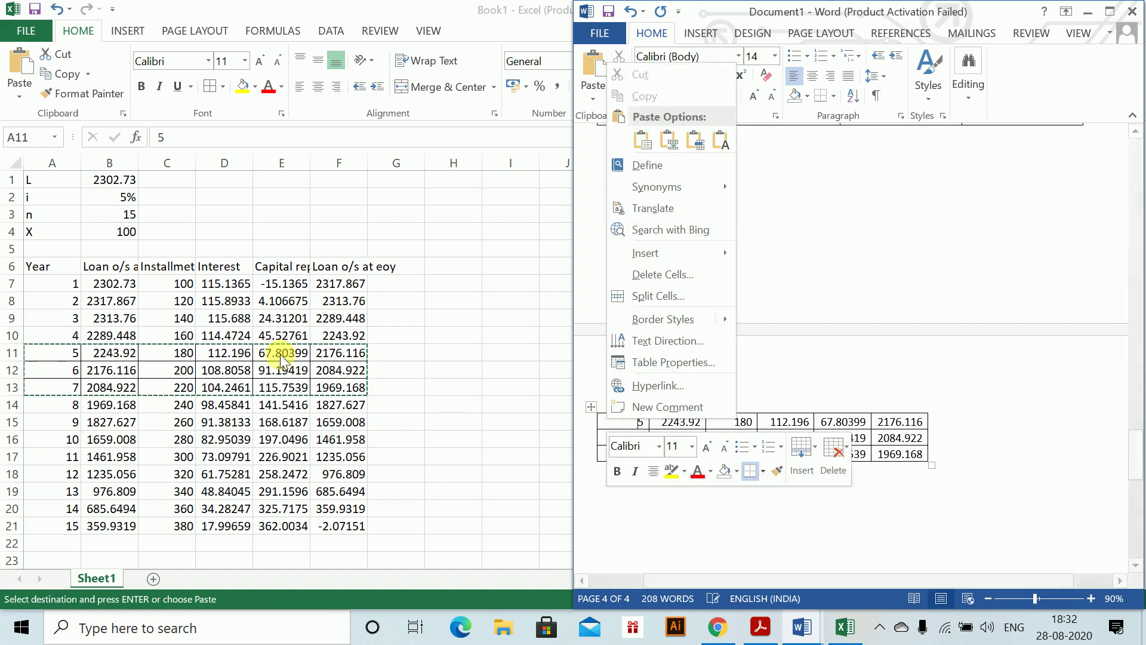
left_click(783, 446)
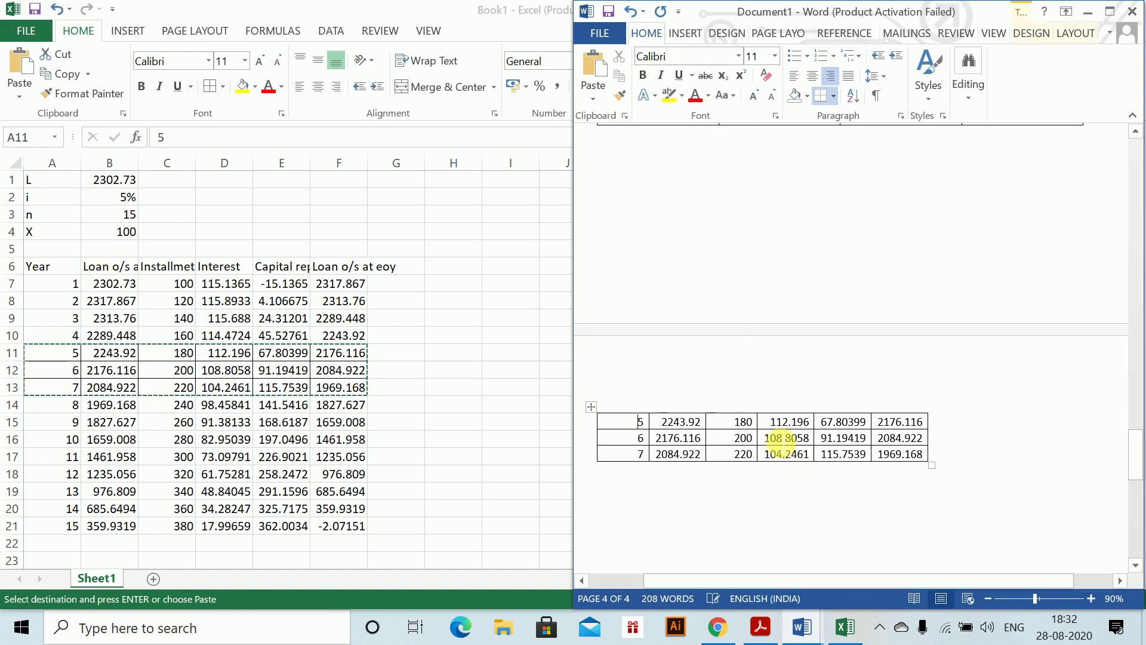
right_click(717, 421)
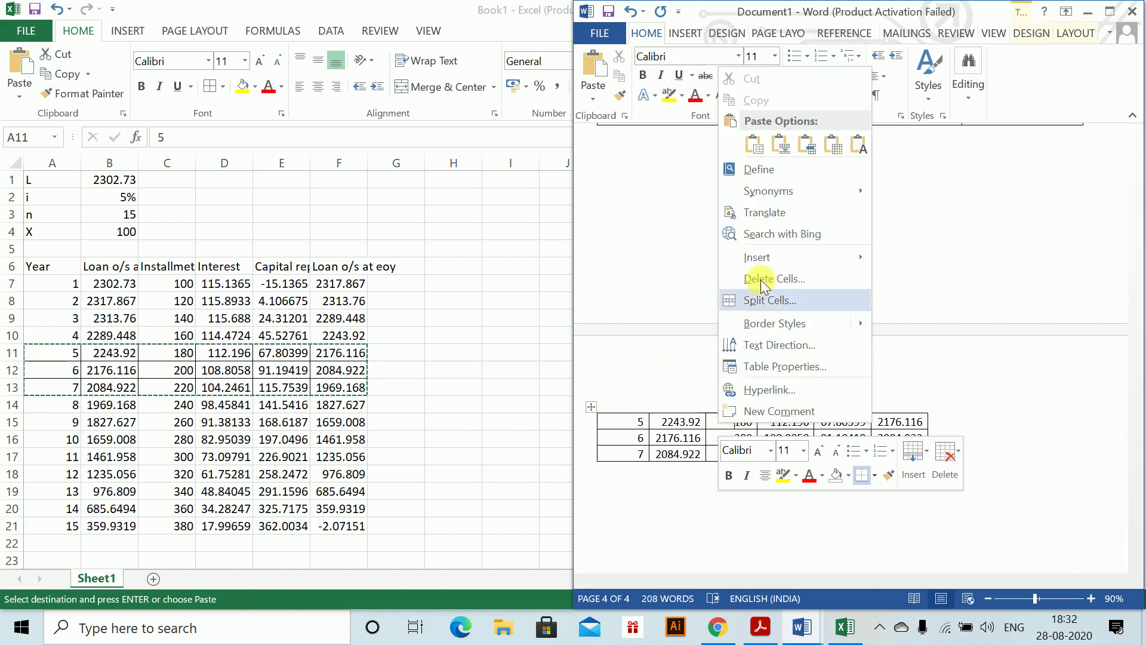
mouse_move(775, 255)
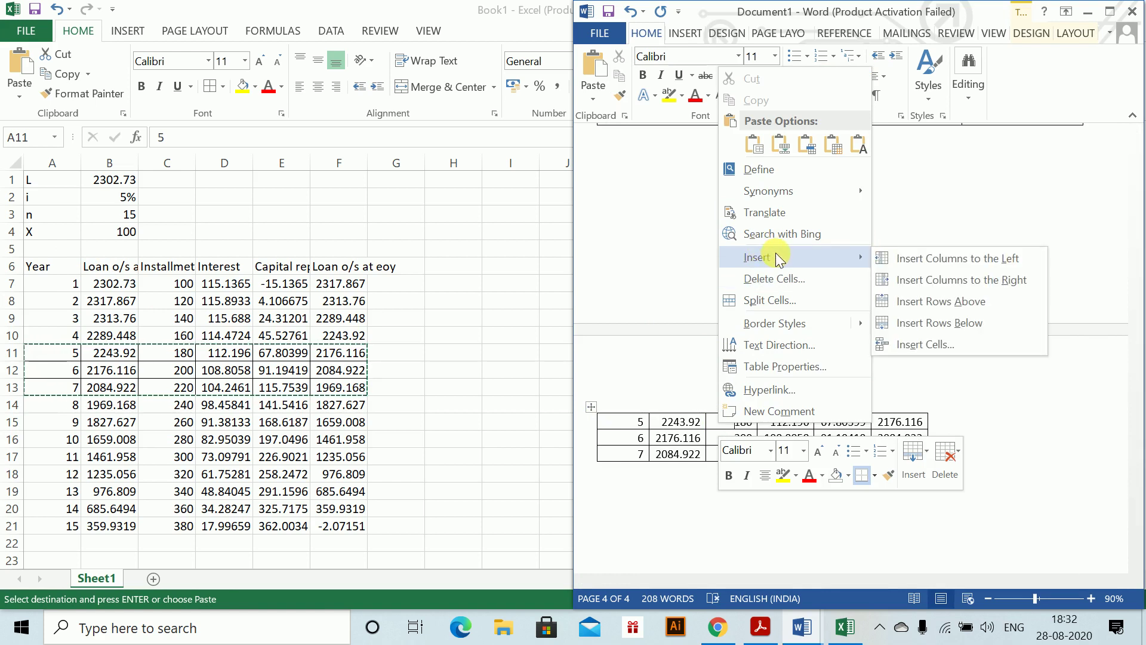
left_click(919, 299)
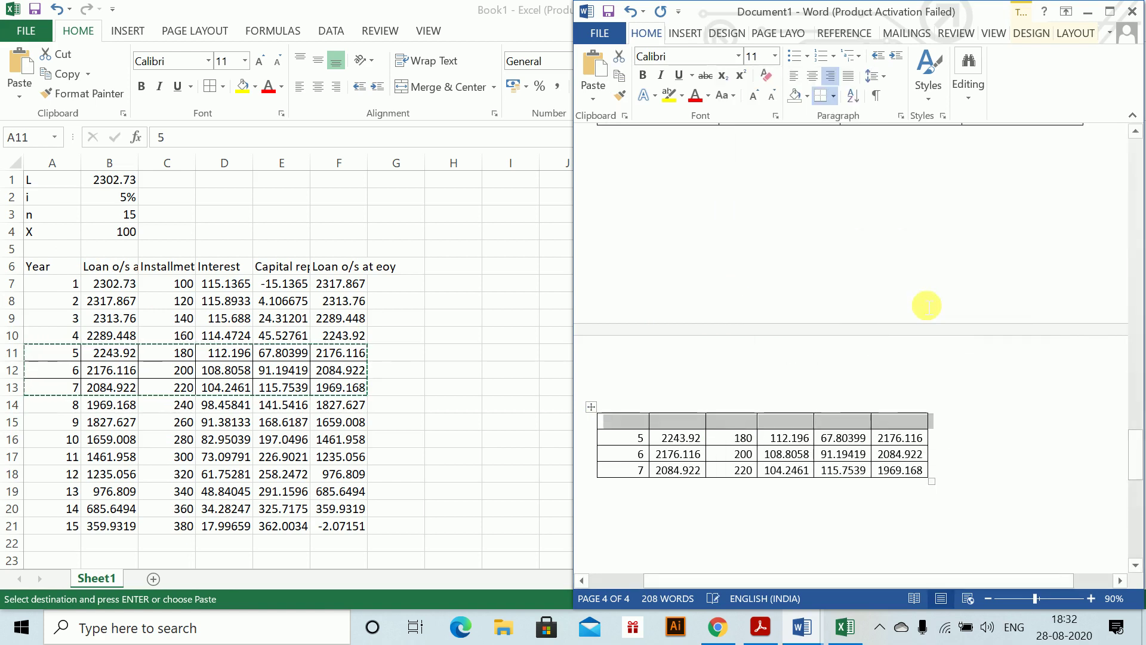
- Enter the headings "Year" and "Loan outstanding at BOY" in the first two cells of the table's new top row
left_click(623, 423)
type("Year")
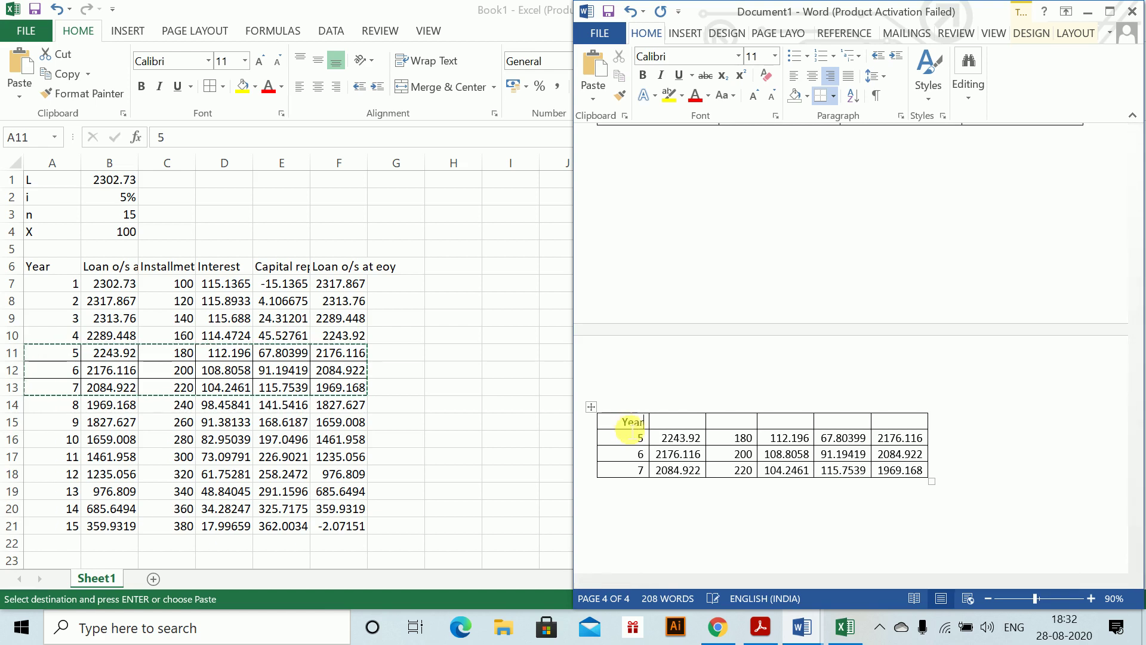
key("Tab")
type("Lo")
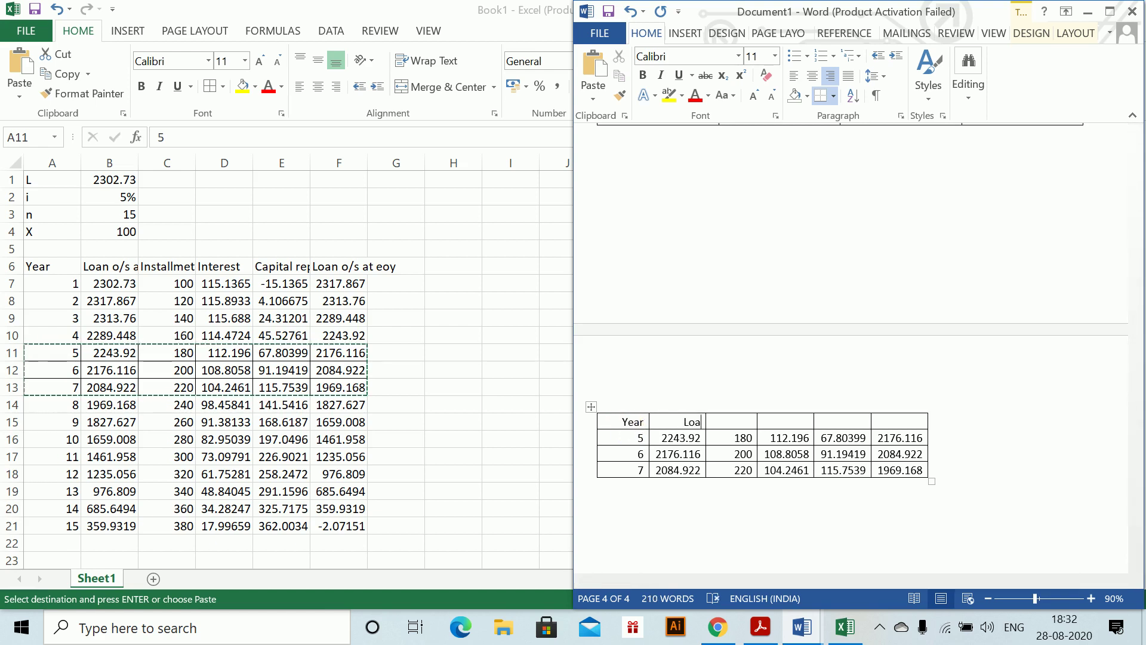
type("an o")
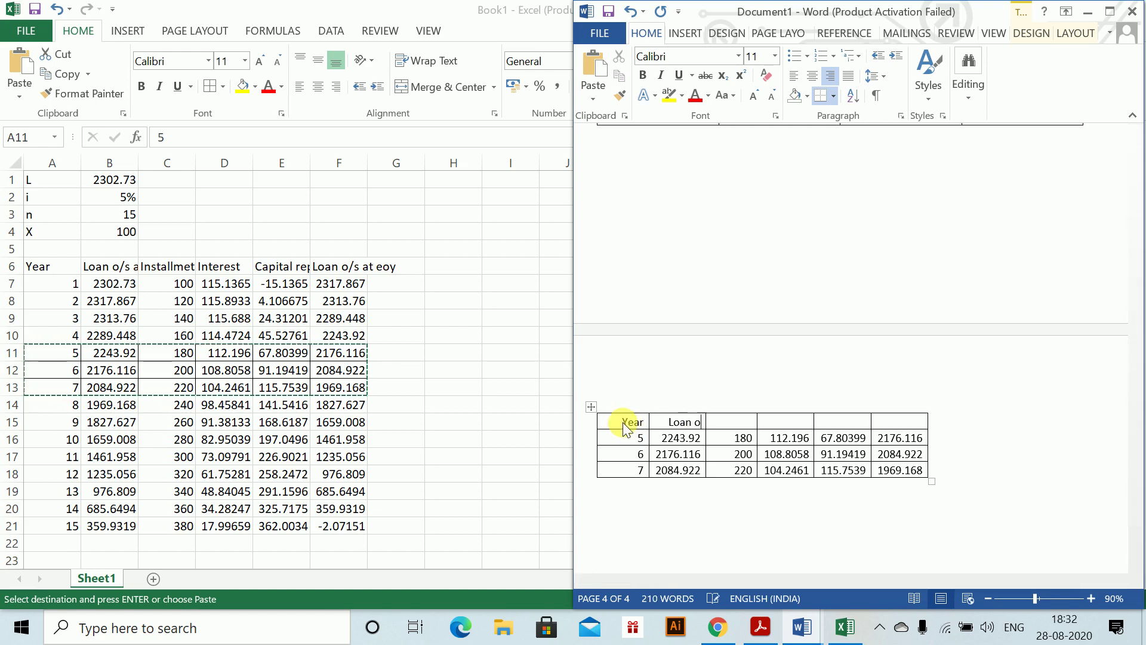
type("ustandi")
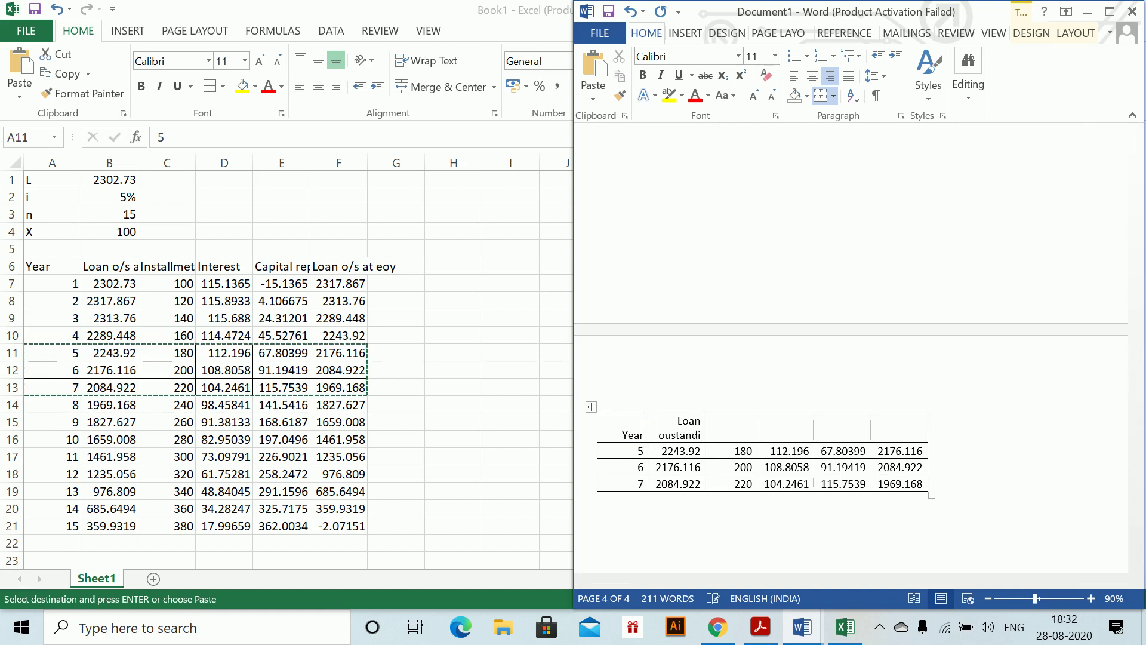
key("BackSpace")
key("BackSpace")
key("BackSpace")
key("BackSpace")
key("BackSpace")
key("BackSpace")
type("tstanding at BOY")
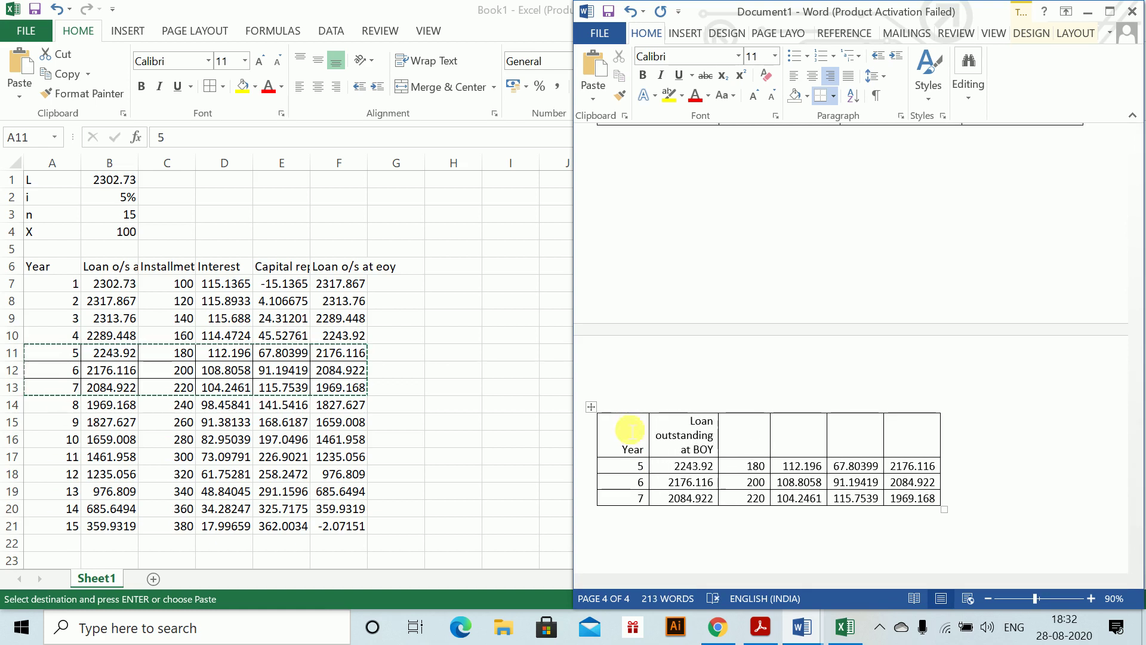
- Fill the remaining header cells of the years 5 to 7 table with "Installment", "Interest", "Capital" and "Loan O/s at eoy"
type("Installment")
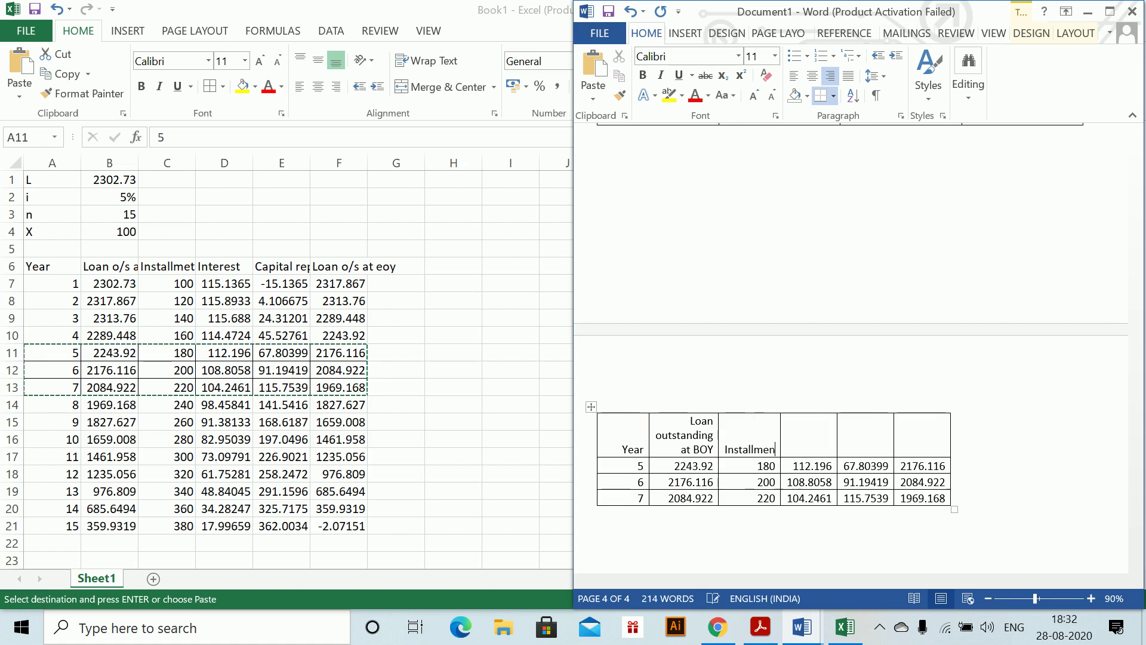
key("Tab")
type("Inet")
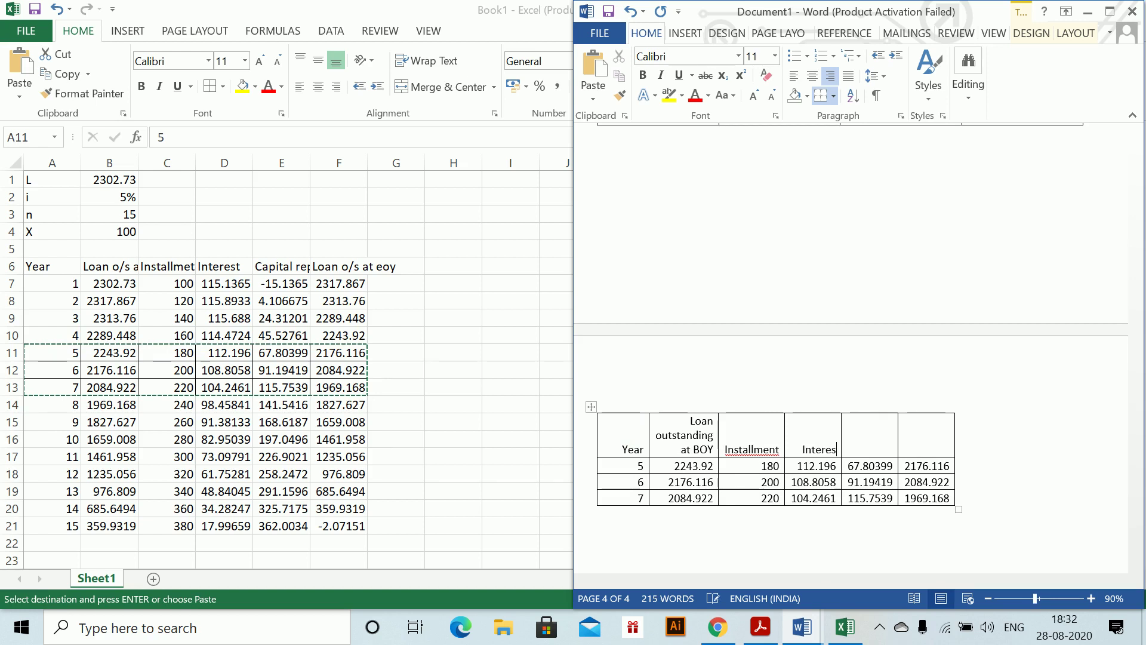
type("t")
key("Tab")
type("Capital")
key("Tab")
type("Loan O")
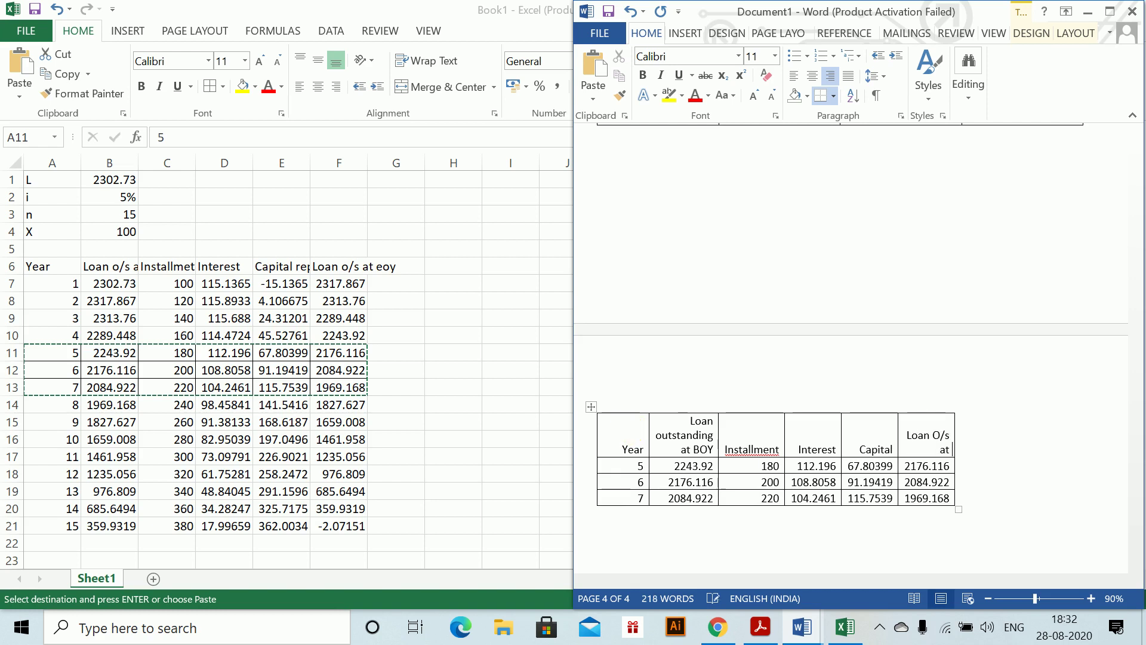
type("/s at eoy")
key("Return")
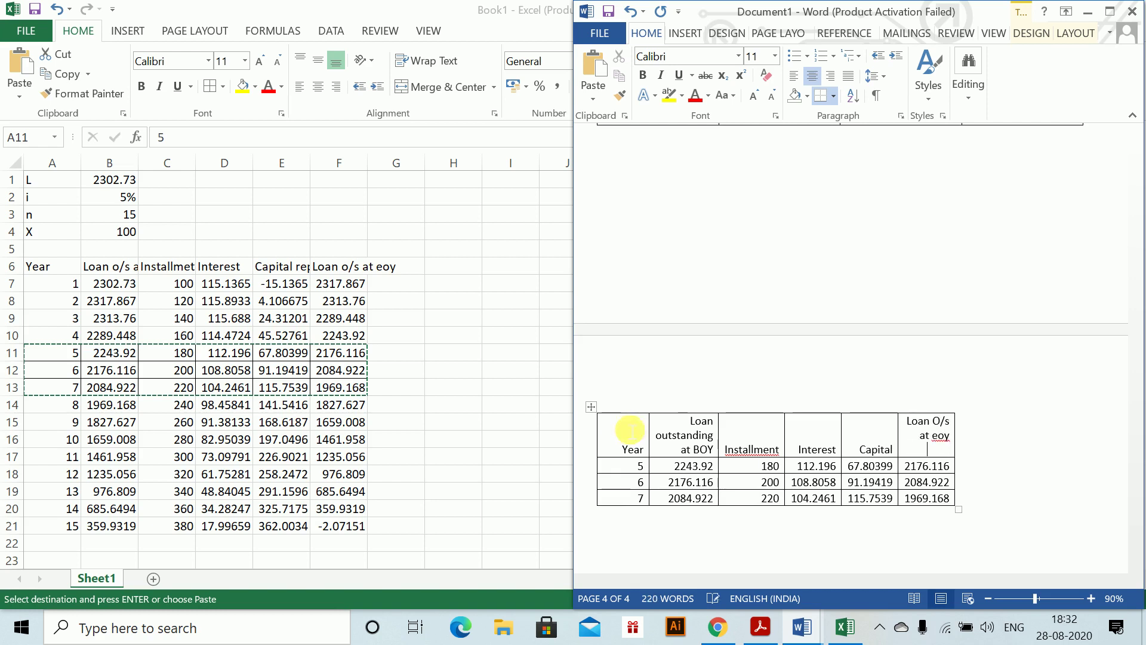
key("BackSpace")
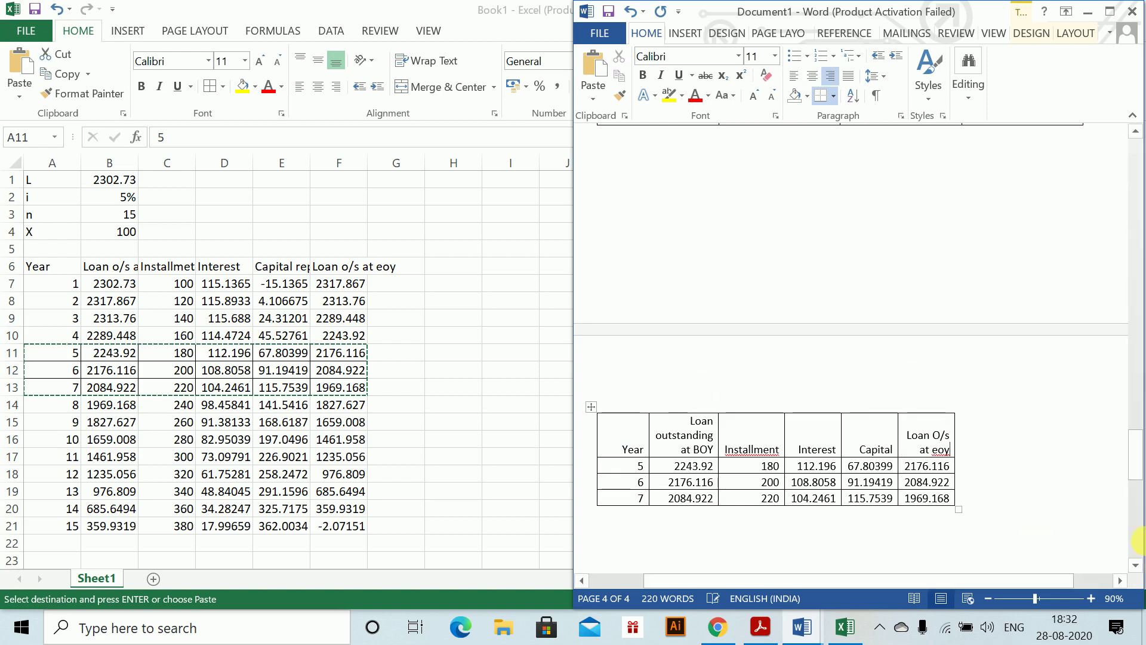
- Start a line reading "Loan o/s in year" below the years 5 to 7 table
left_click_drag(1136, 460, 1140, 470)
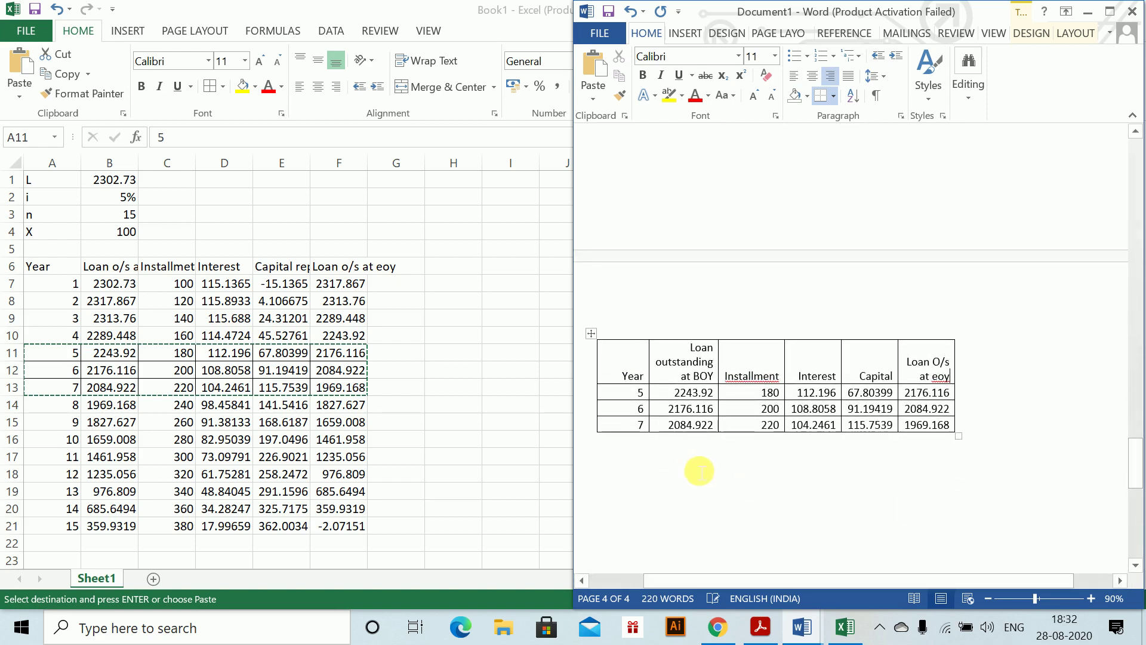
left_click(692, 465)
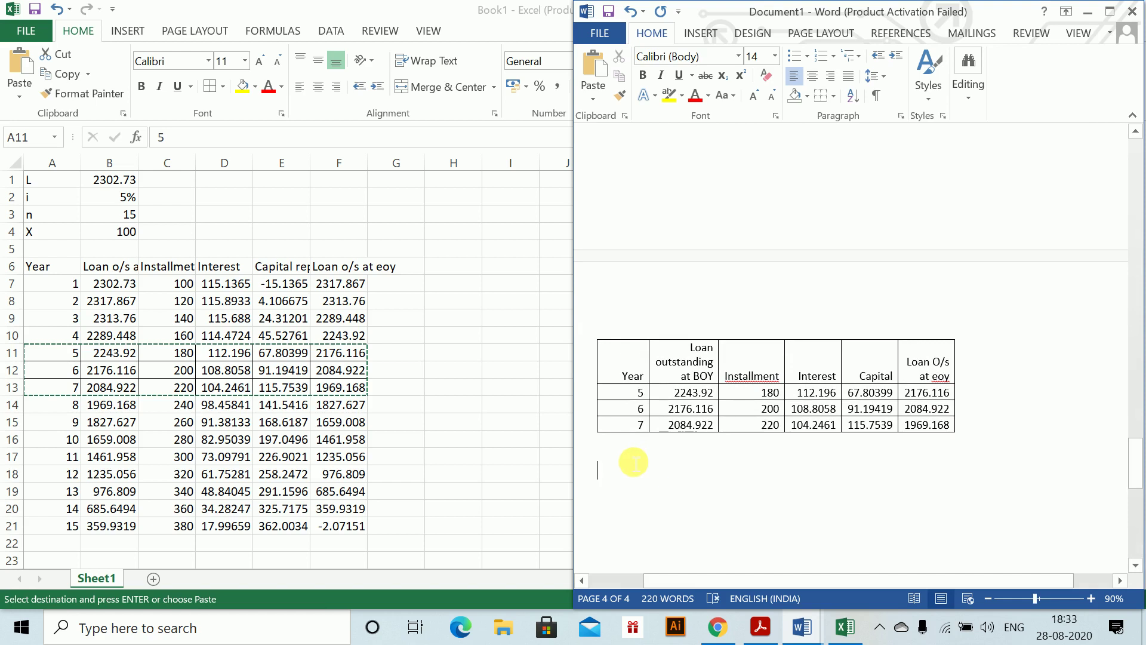
type("LOa")
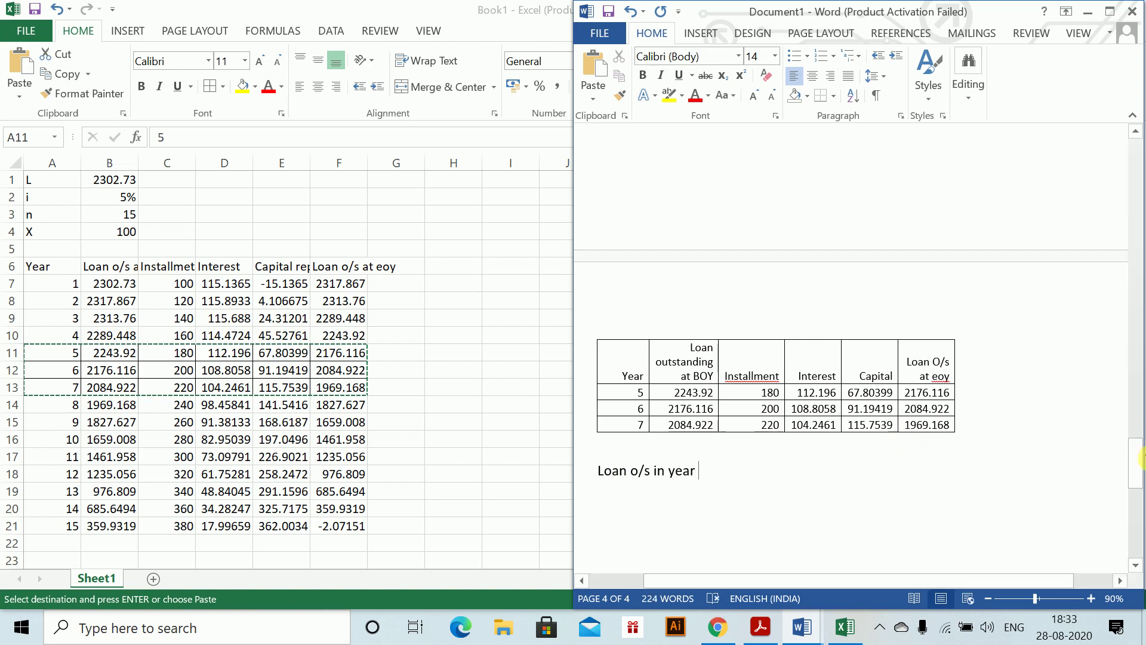
- Copy the annuity expression before the first equals sign in part (ii)'s formula for capital outstanding after the 5th repayment
mouse_move(1137, 472)
left_mouse_down()
mouse_move(1134, 396)
mouse_move(987, 309)
mouse_move(1138, 294)
mouse_move(1139, 376)
left_mouse_up()
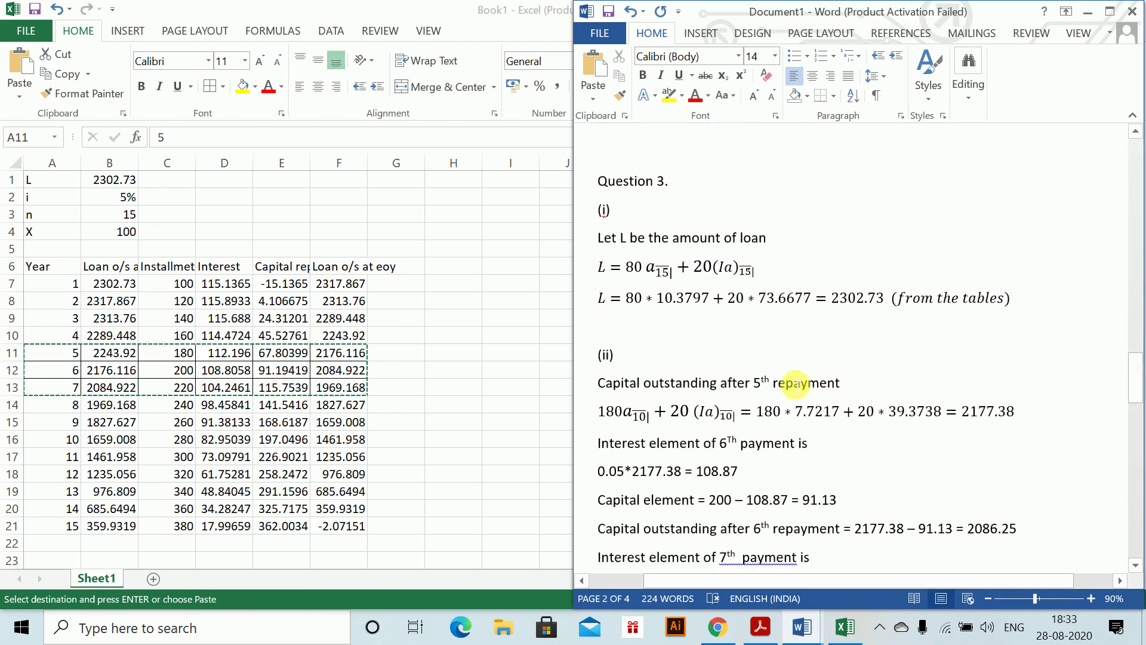
left_click(697, 418)
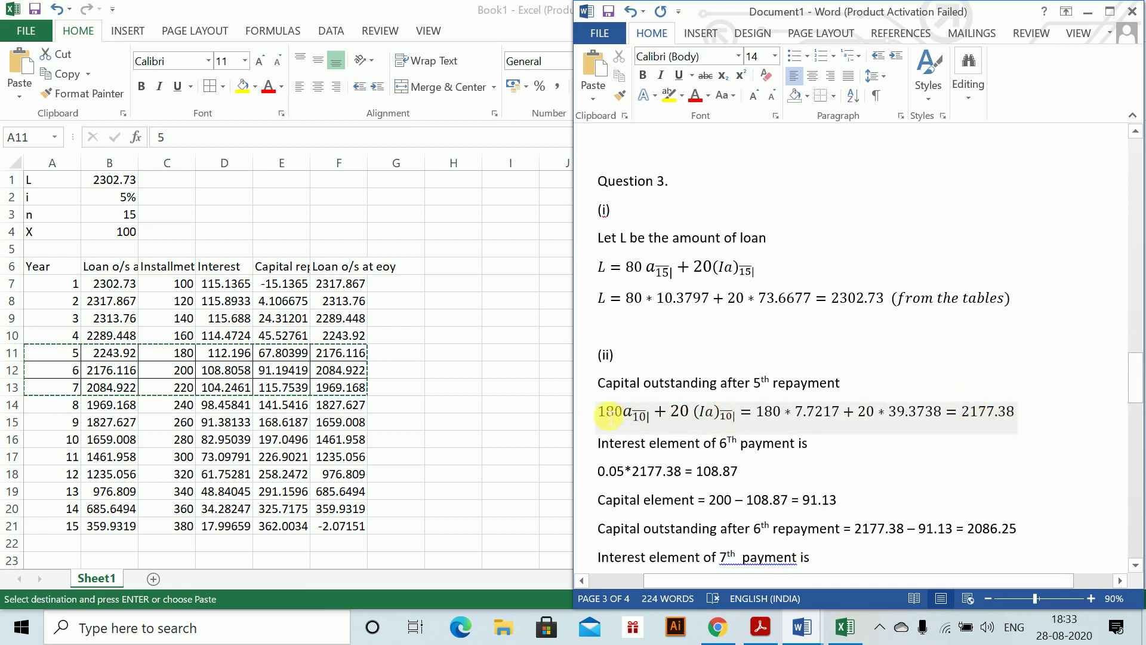
left_click_drag(598, 412, 749, 418)
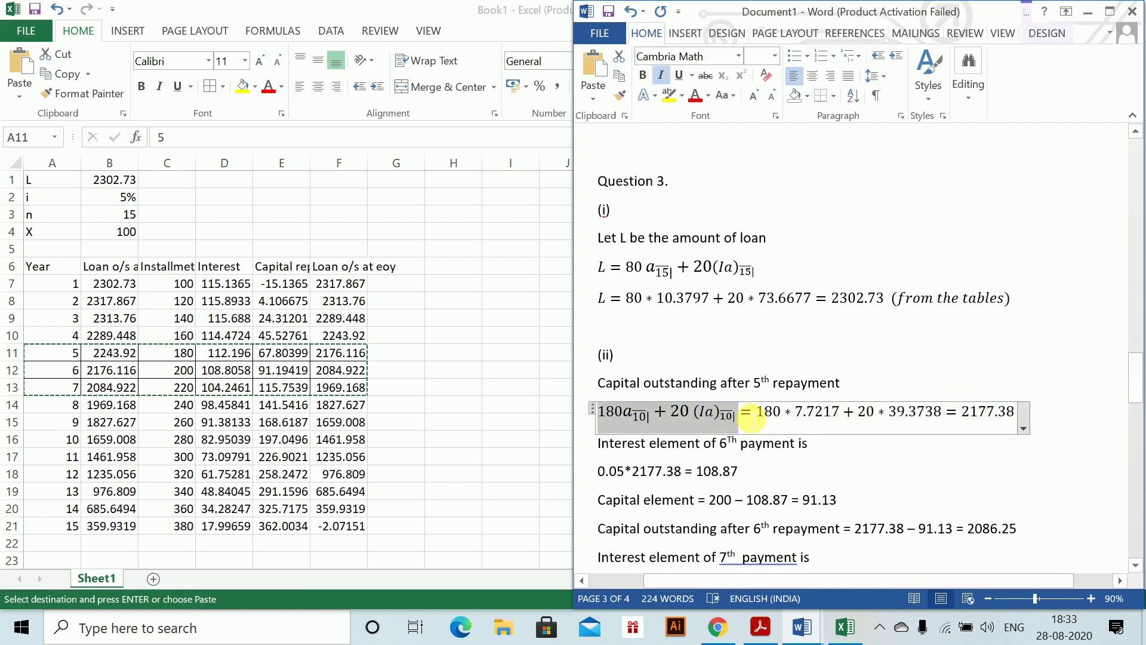
key("ctrl+c")
- Complete the "Loan o/s in year" line with "5 =", the copied annuity expression and "= 2176.116", and begin a new line
left_click(1140, 378)
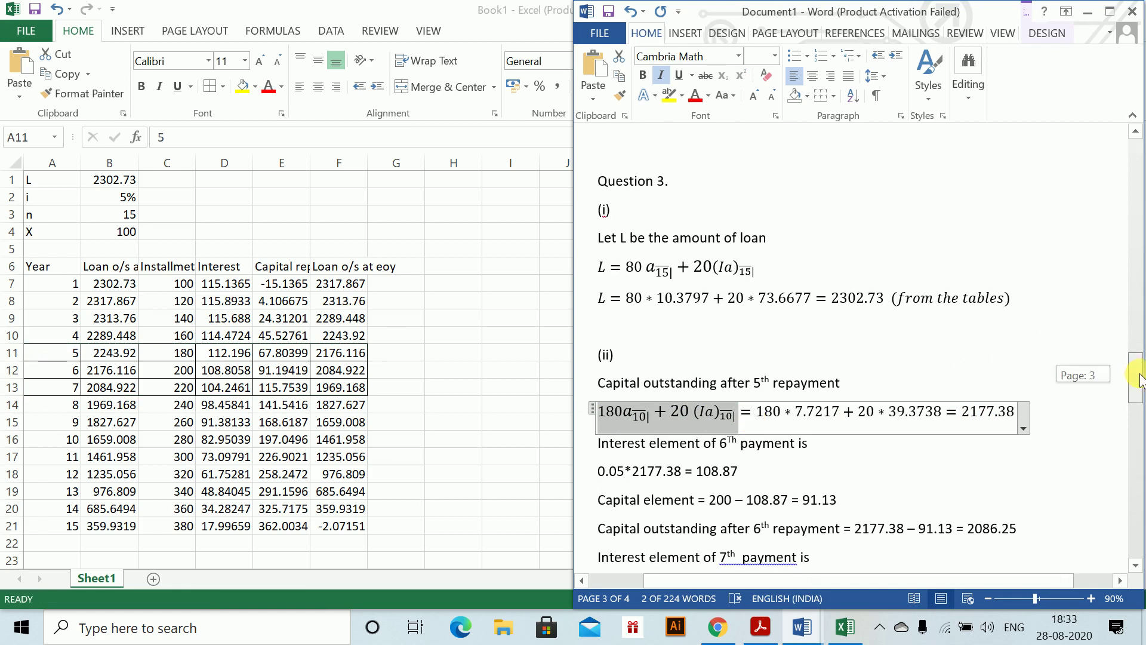
left_click_drag(1139, 378, 1139, 469)
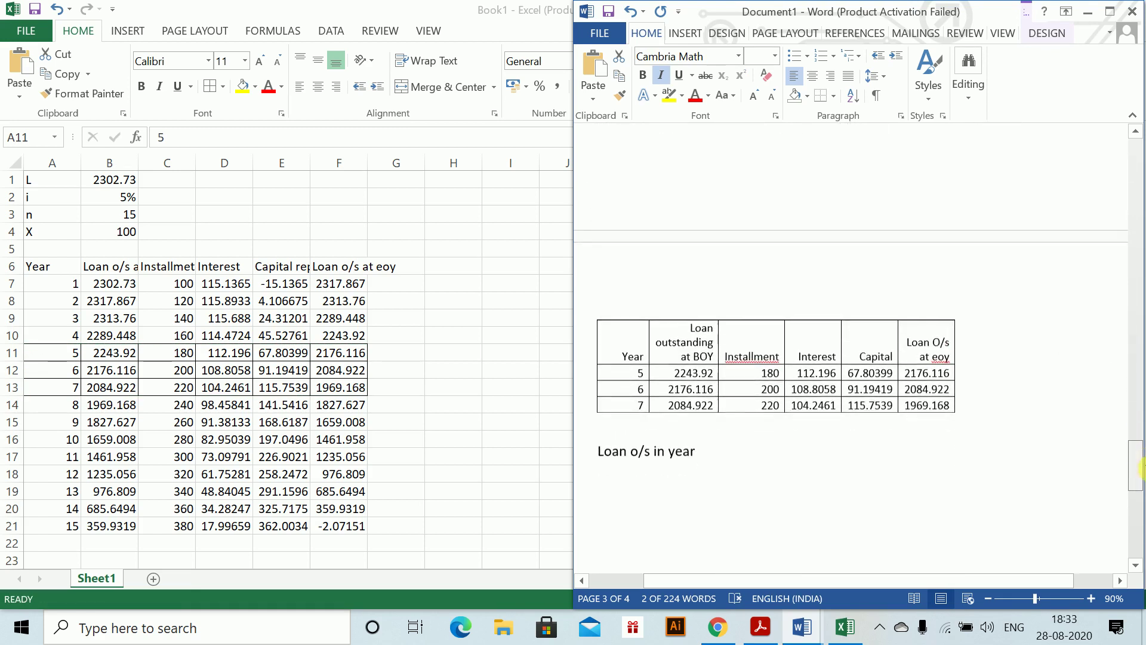
left_click(734, 437)
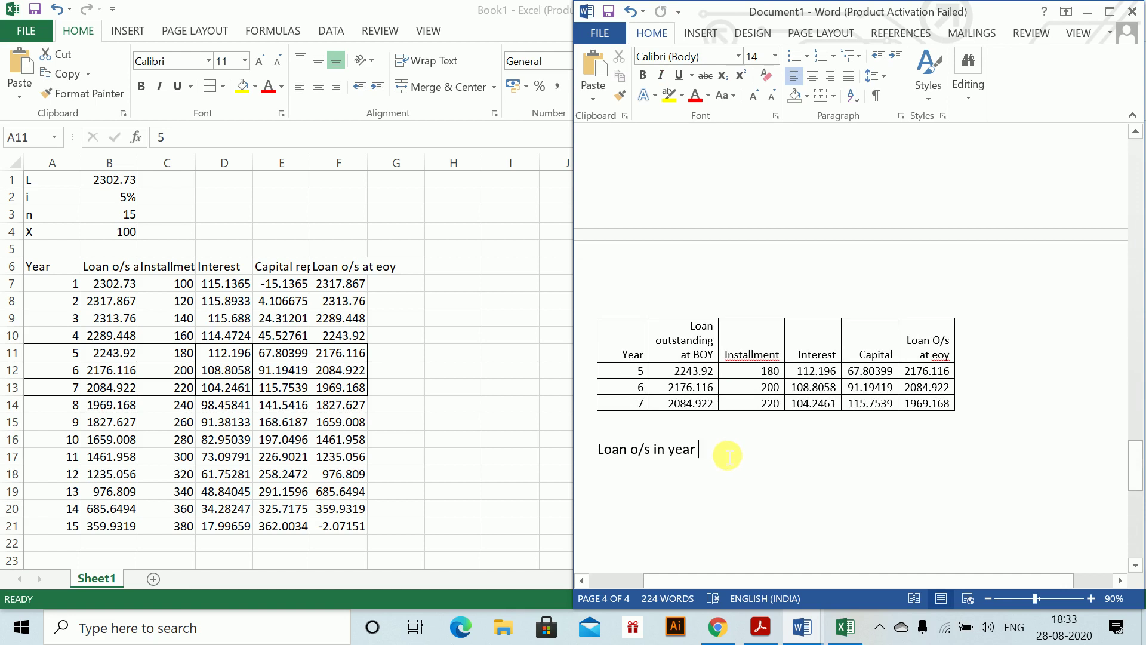
type("5 =")
key("ctrl+v")
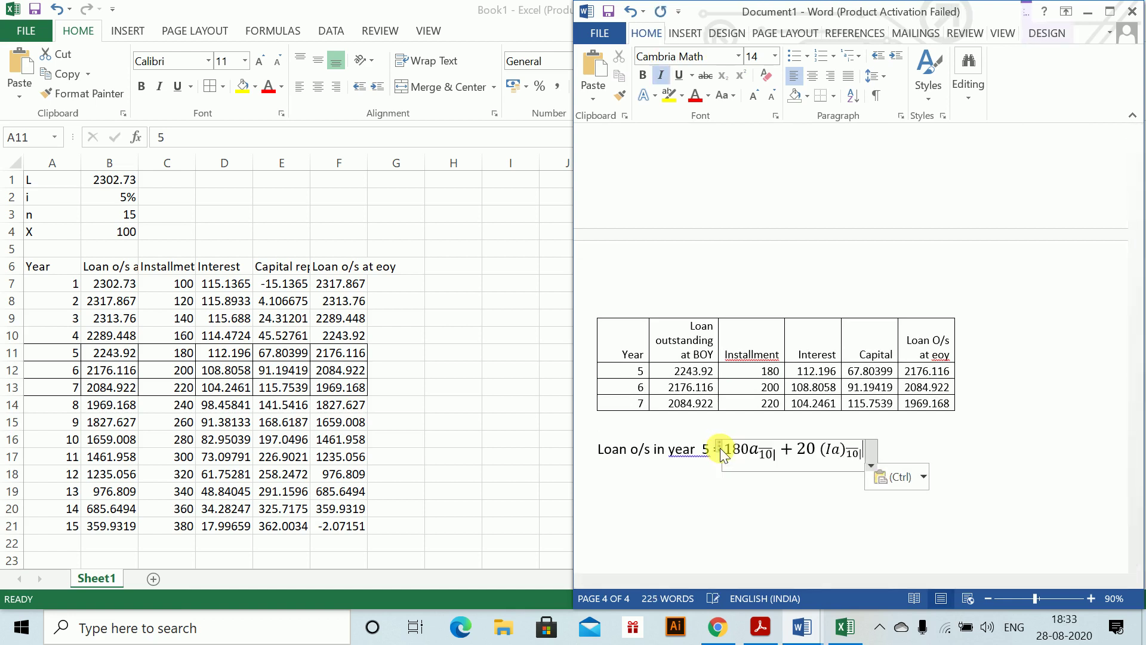
type("= 21")
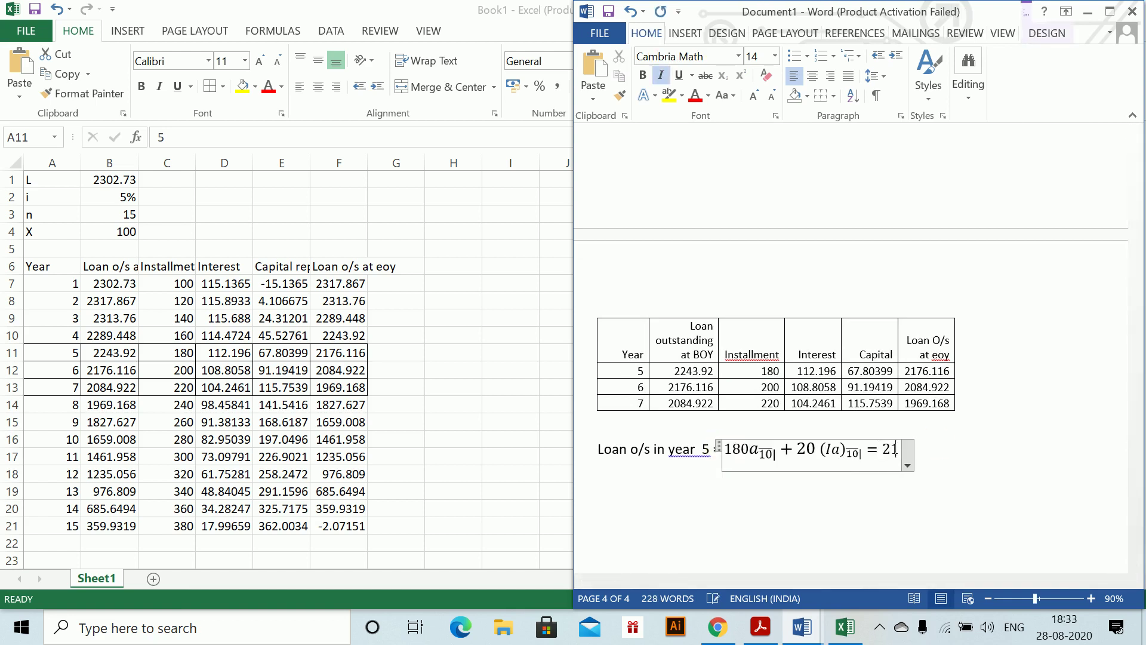
type("76.")
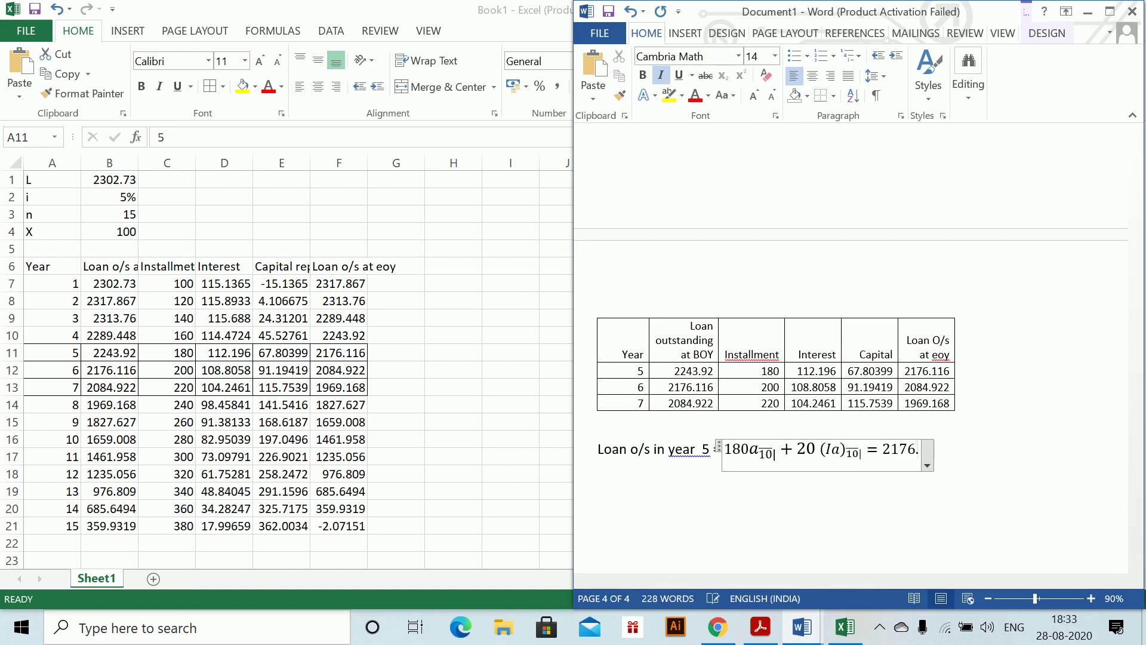
type("116")
key("Right")
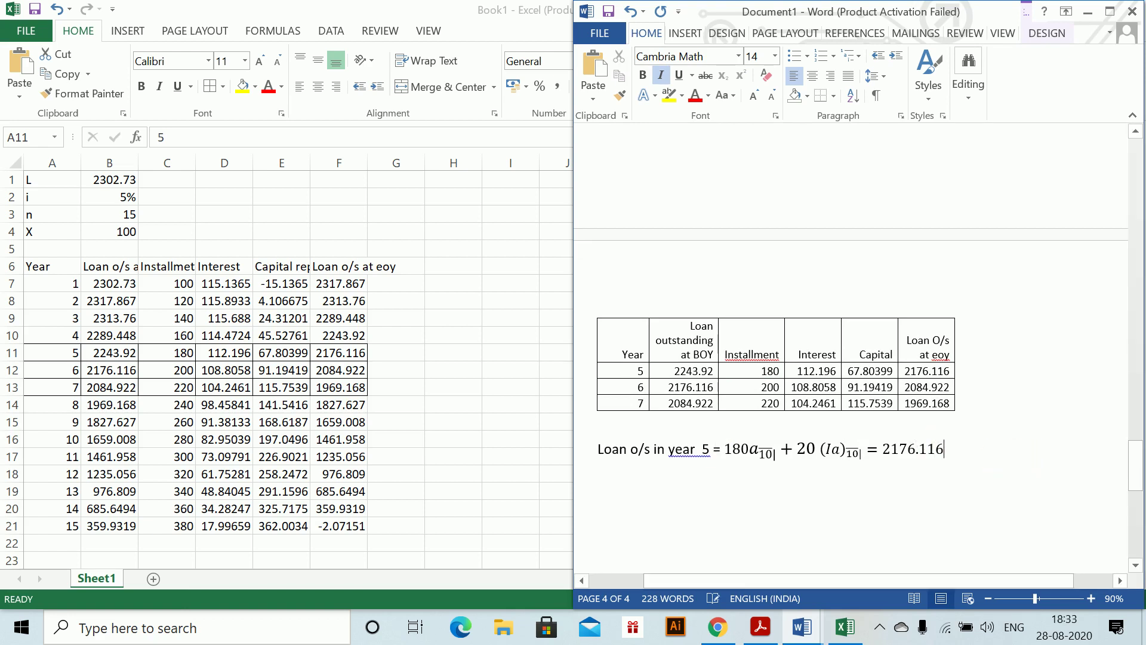
key("Return")
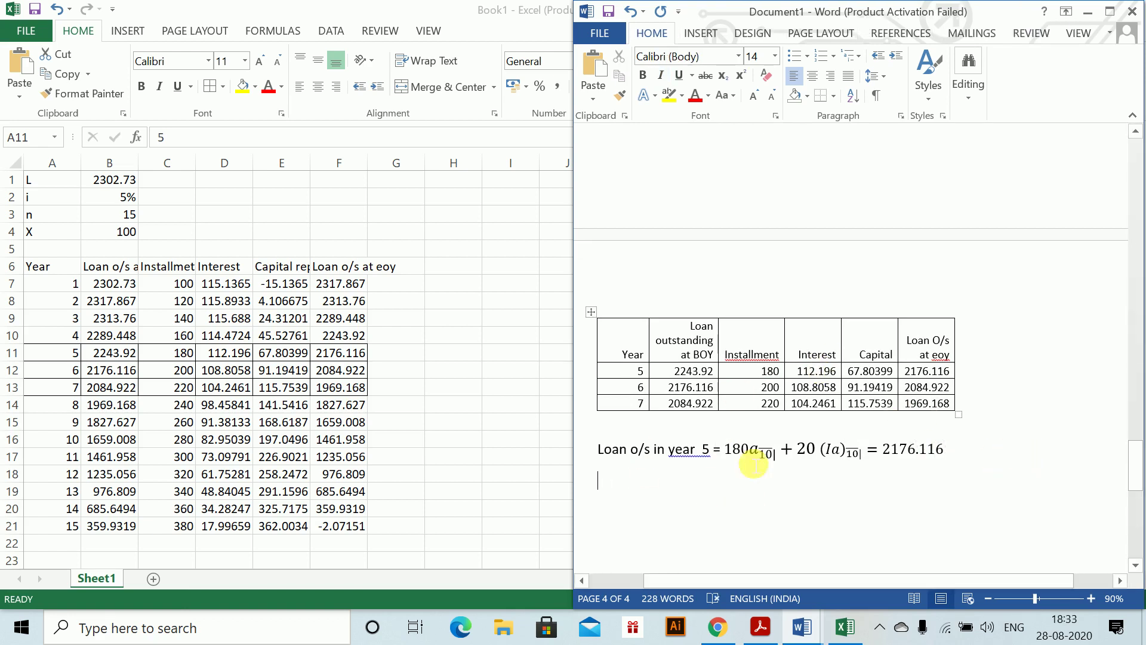
type("Intr")
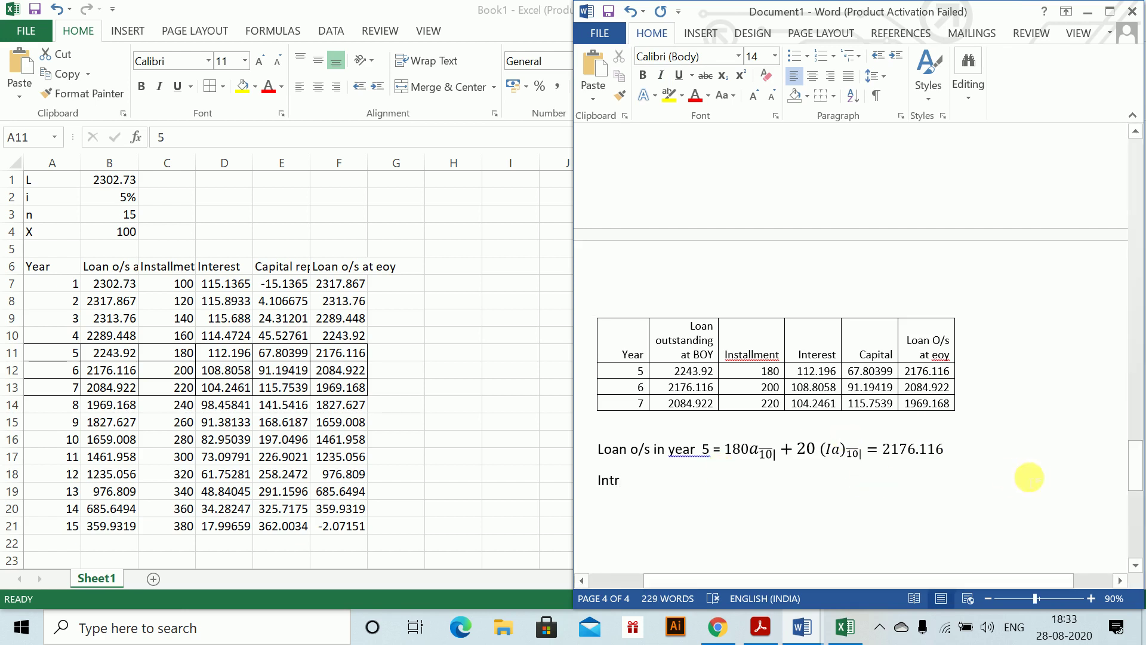
left_click_drag(1137, 469, 1137, 397)
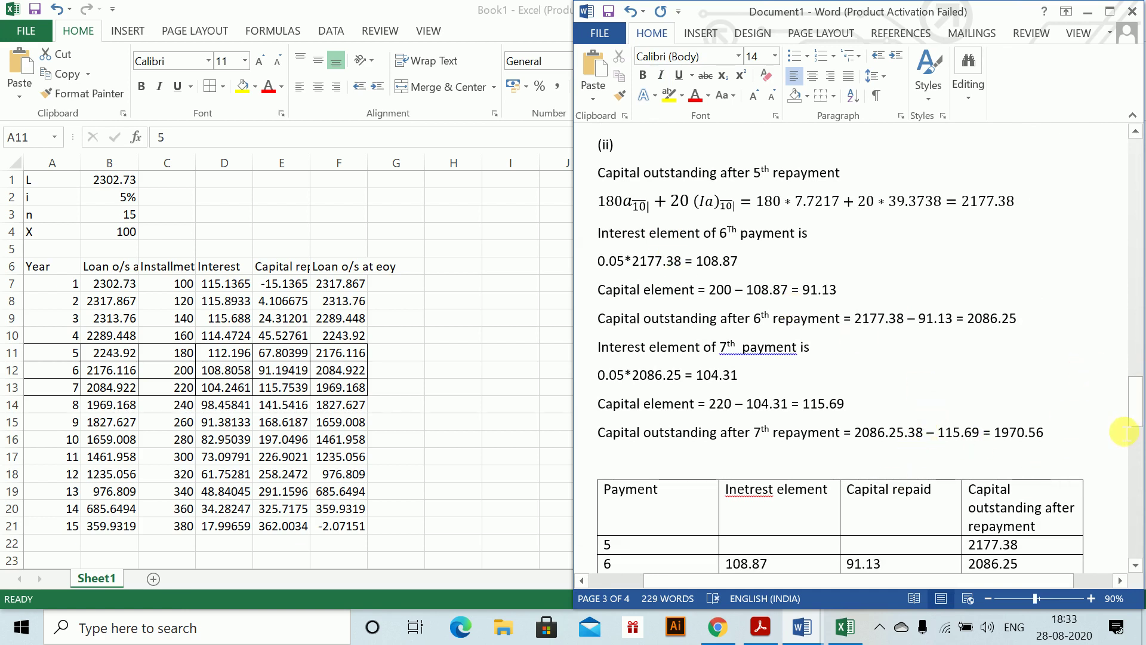
left_click_drag(1133, 432, 1134, 463)
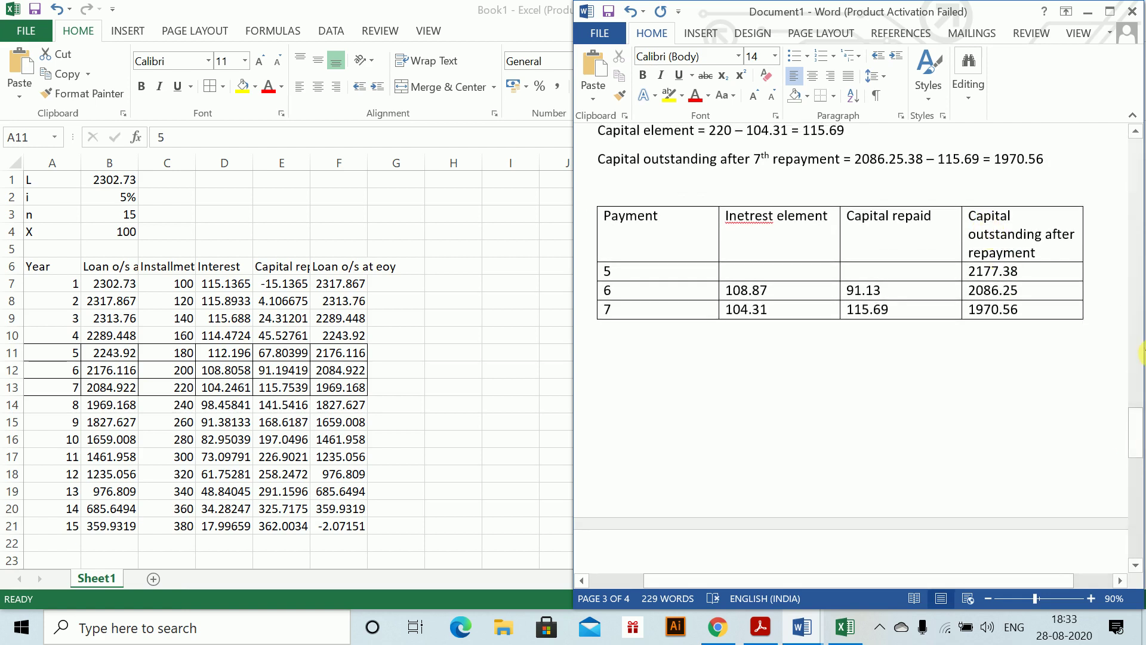
left_click_drag(1137, 446, 1134, 477)
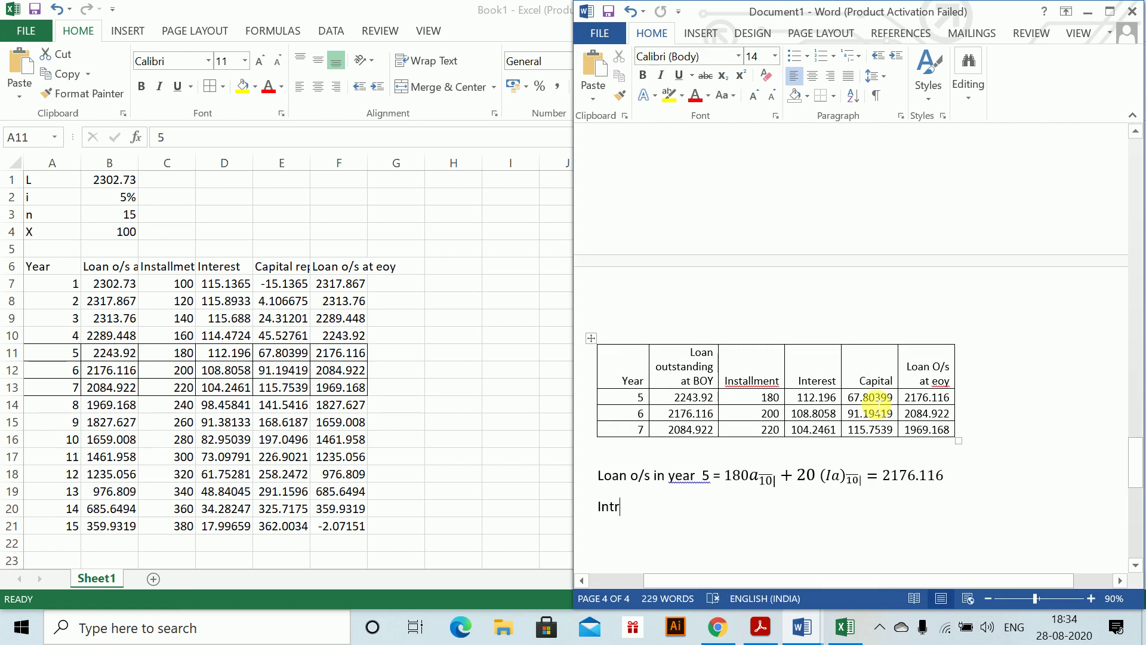
key("BackSpace")
key("BackSpace")
key("BackSpace")
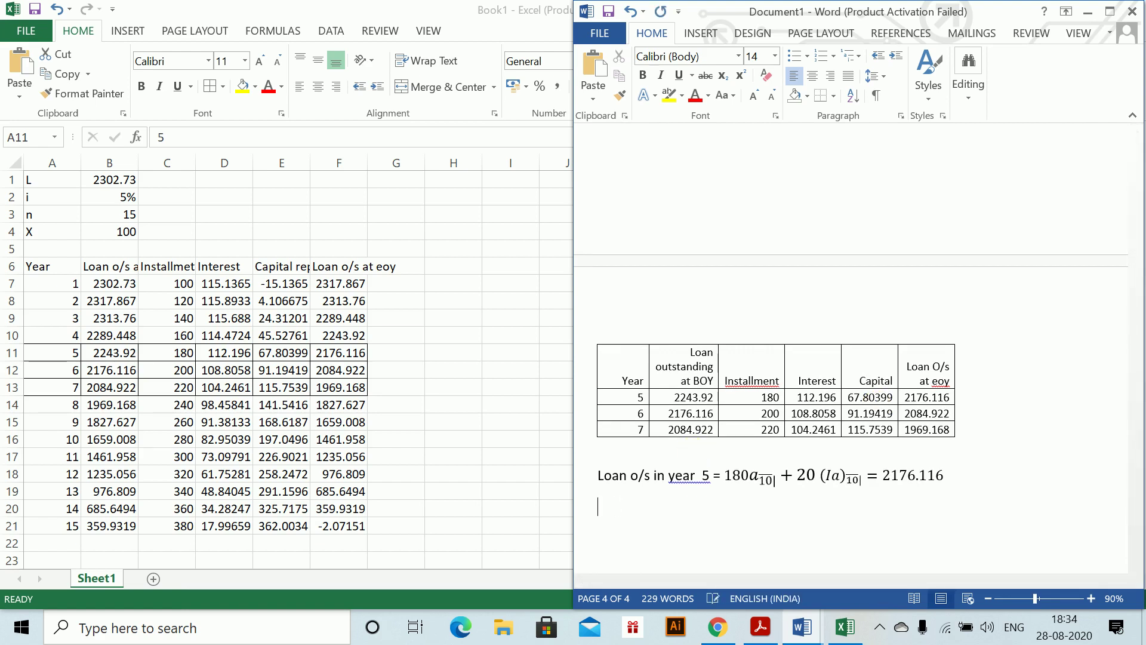
- Read Question 3 part (iii) in the Word Class 6 document and its worked solution in the Acrobat PDF
key("alt+Tab")
key("alt+Tab")
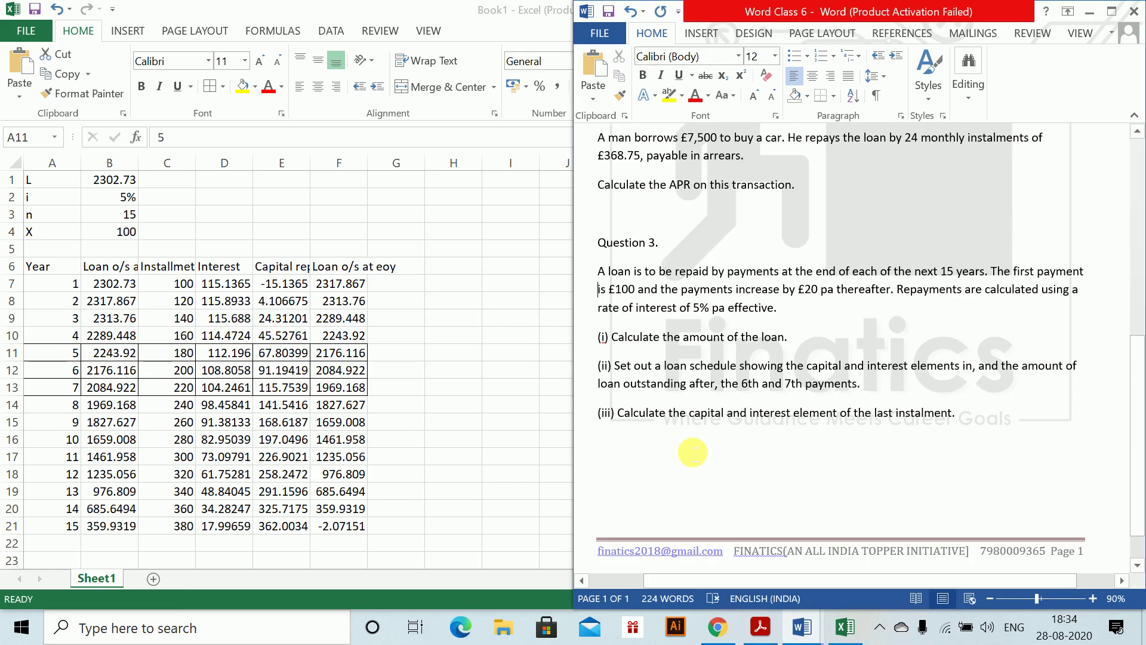
key("alt+Tab")
key("alt+Tab")
key("alt+Tab")
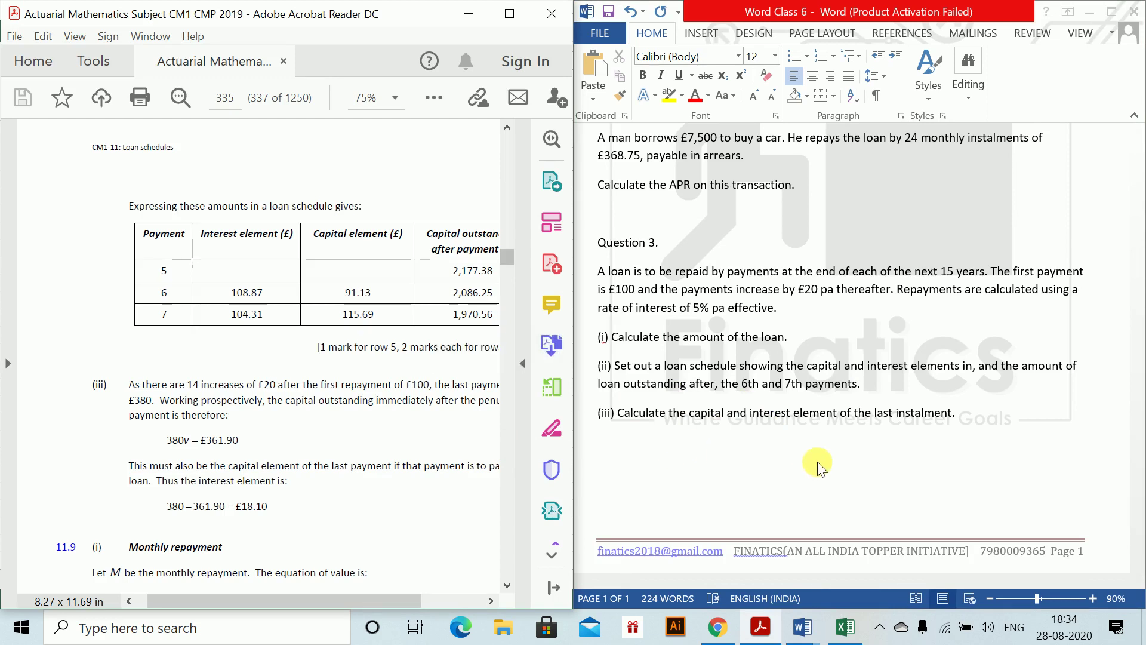
- Switch to the Excel workbook and inspect the year 15 row's opening loan and interest formulas in B21 and D21
key("alt+Tab")
key("Tab")
key("Tab")
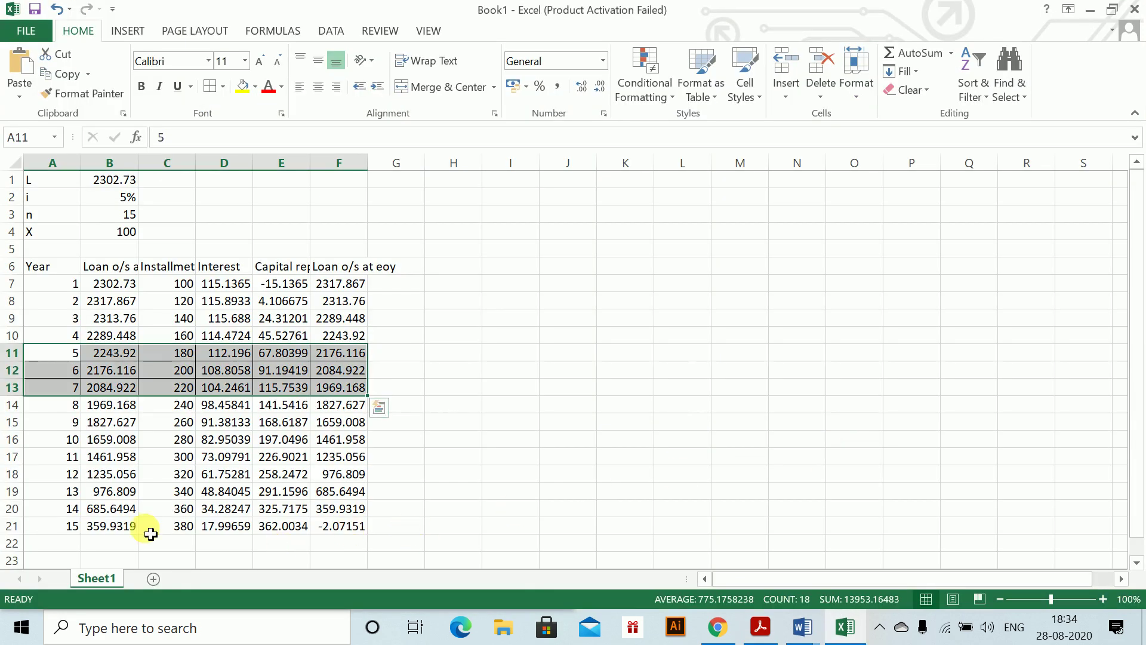
left_click(136, 533)
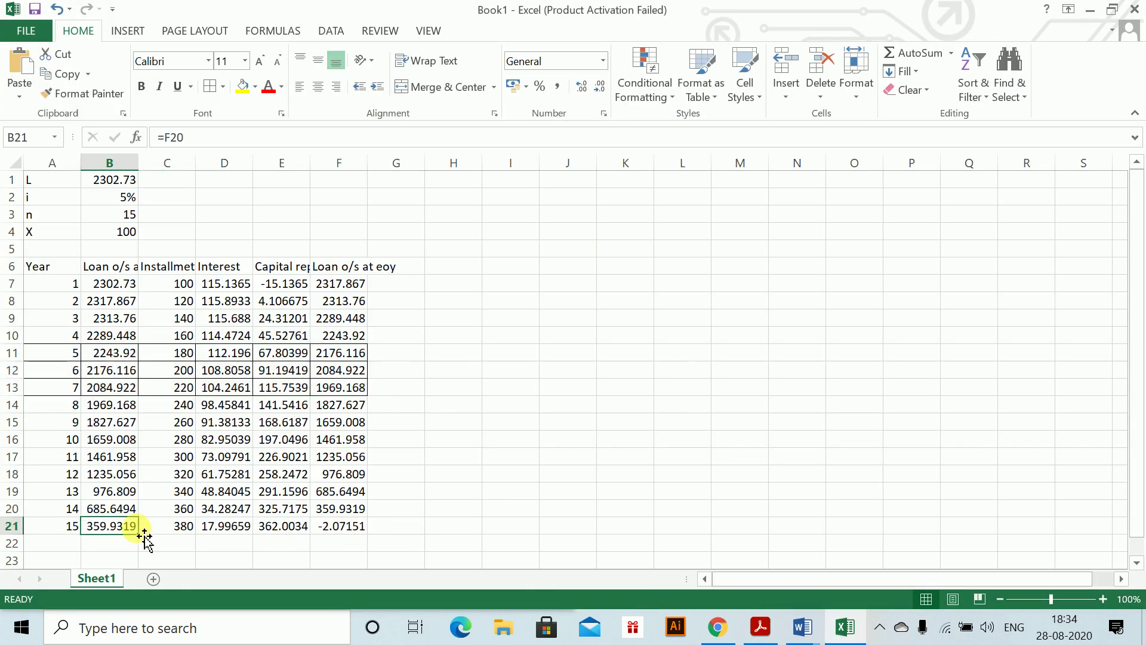
key("Down")
key("Right")
key("Right")
key("Up")
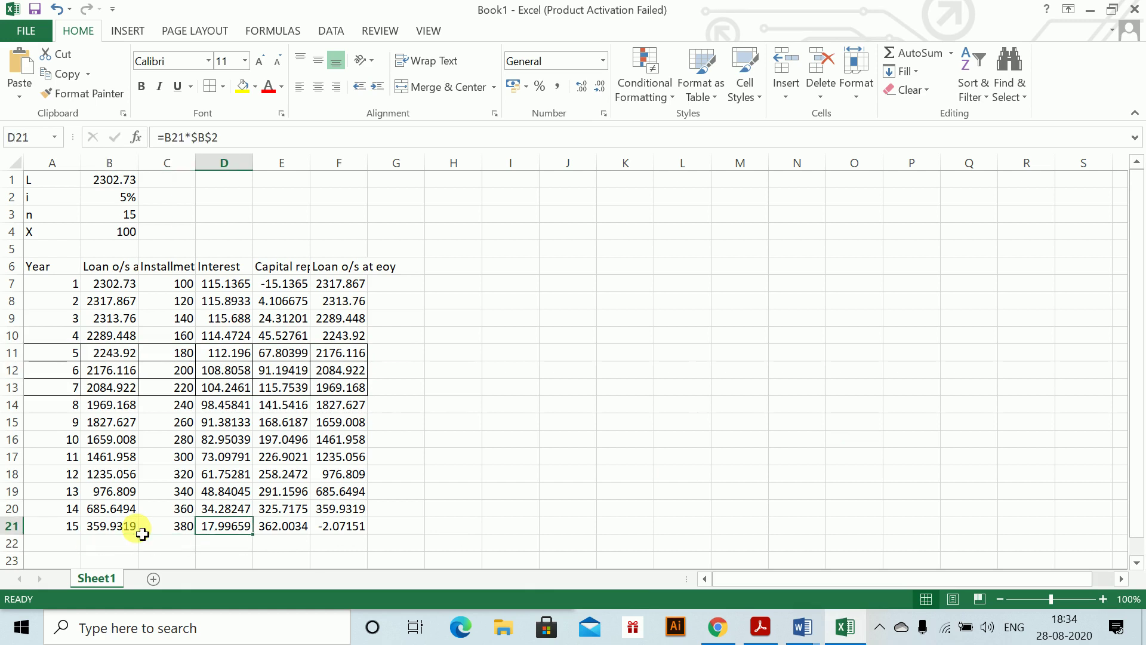
- Return to Document1, add "(iii)" and "Loan o/s at last year" below the year 5 line, and paste the annuity expression underneath
key("alt+Tab")
key("Tab")
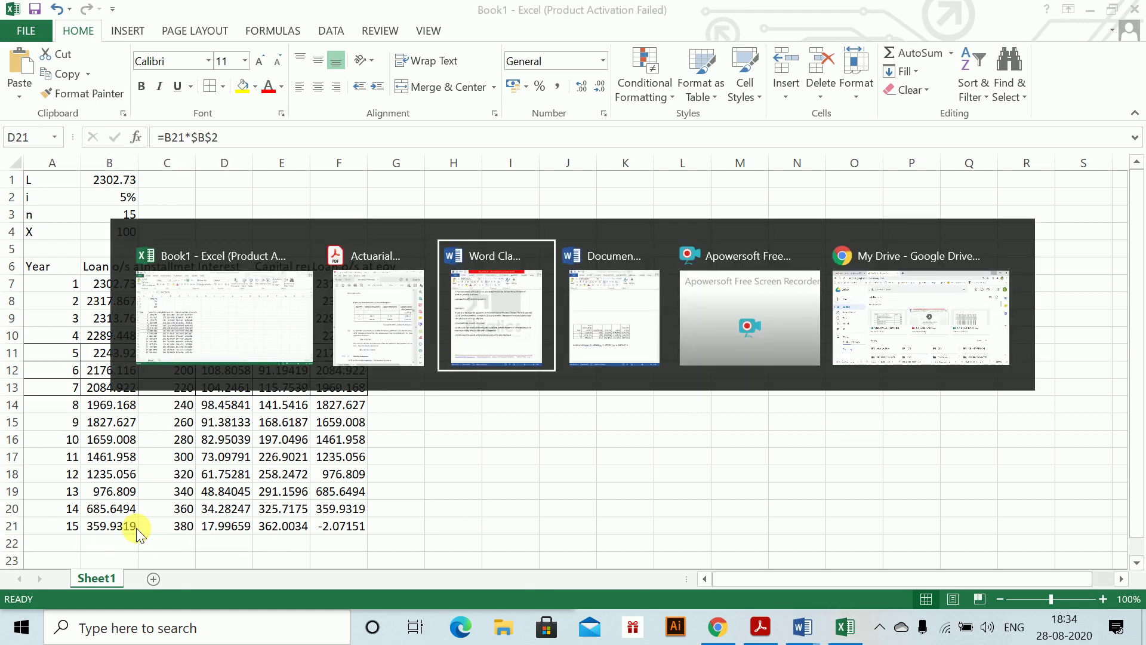
key("Tab")
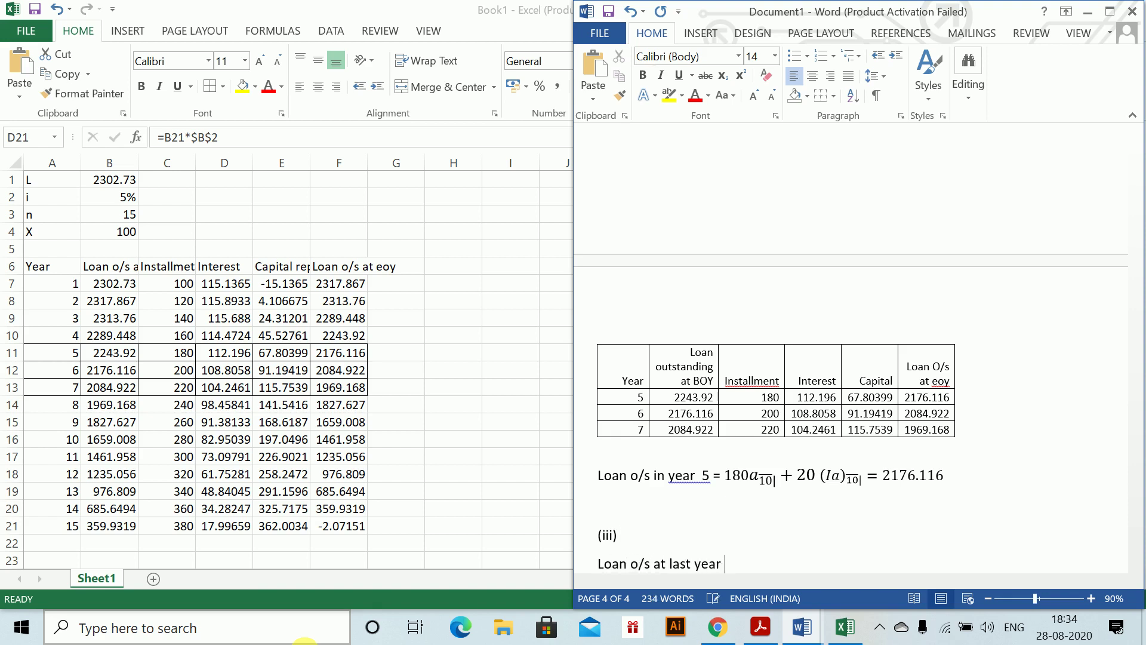
key("Return")
key("ctrl+v")
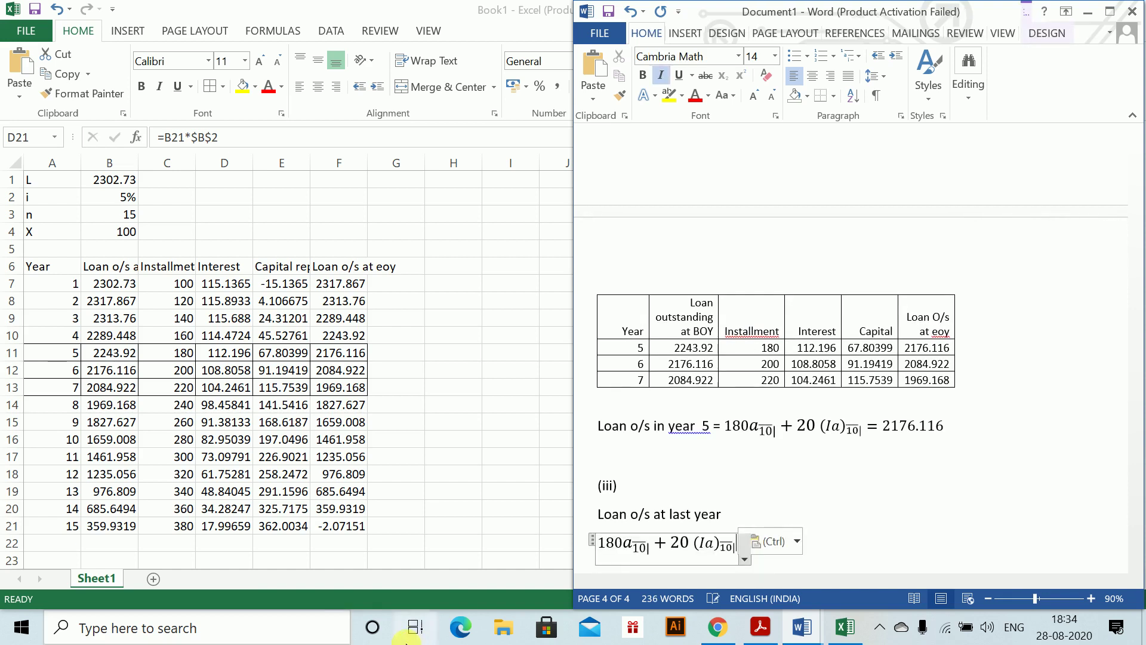
- Check the year 15 row in the Excel schedule, Question 3 in Word Class 6, and part (iii)'s worked solution in the Acrobat PDF
key("alt+Tab")
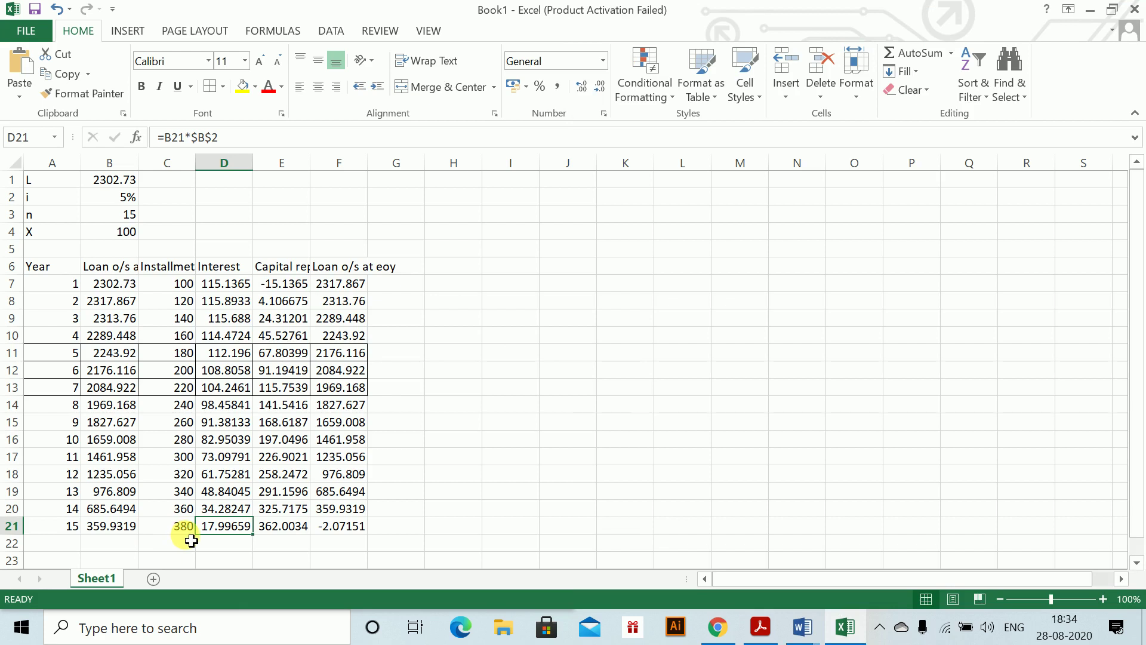
key("super+Left")
key("alt+Tab")
key("Tab")
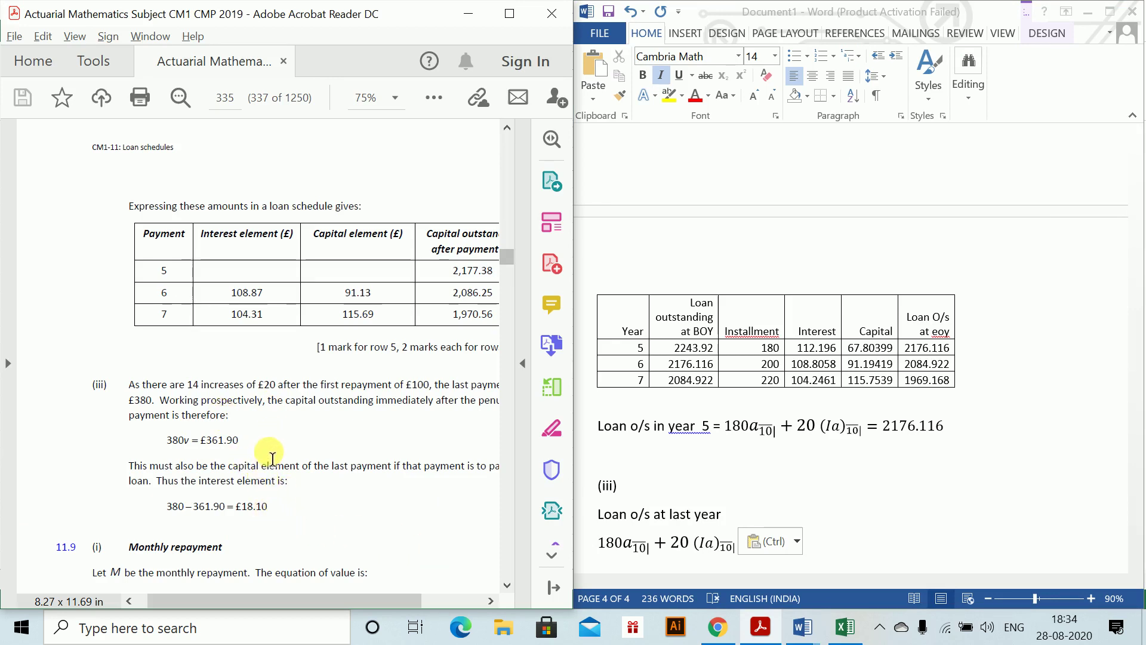
key("alt+Tab")
key("alt+Tab")
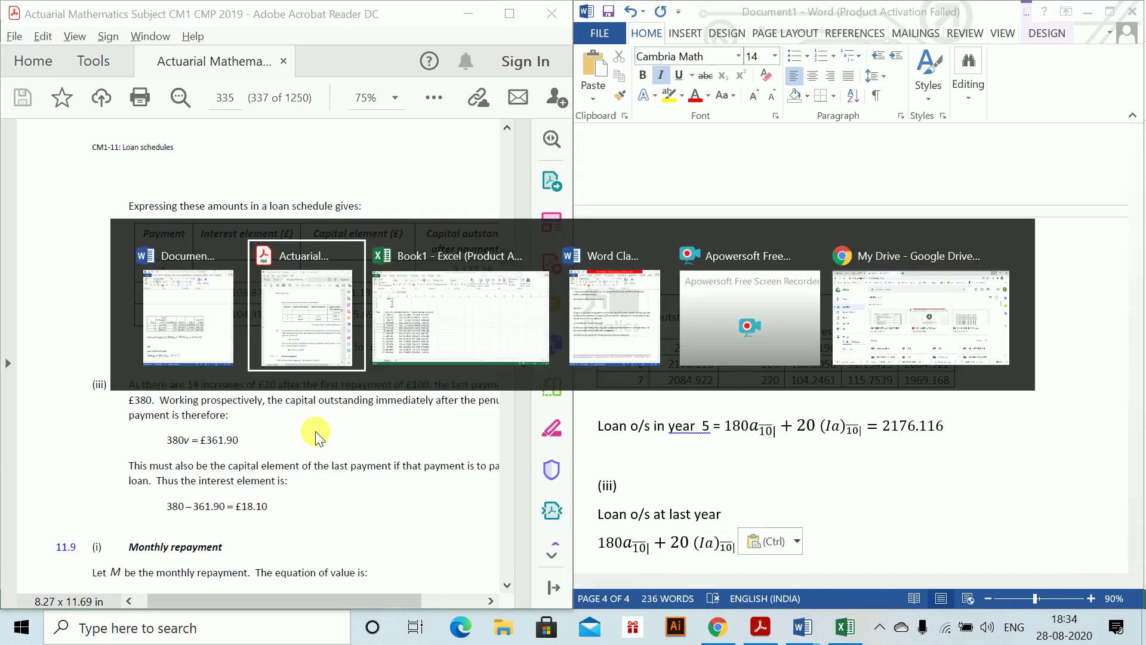
key("alt+Tab")
key("alt+shift+Tab")
key("alt+Tab")
key("alt+Tab")
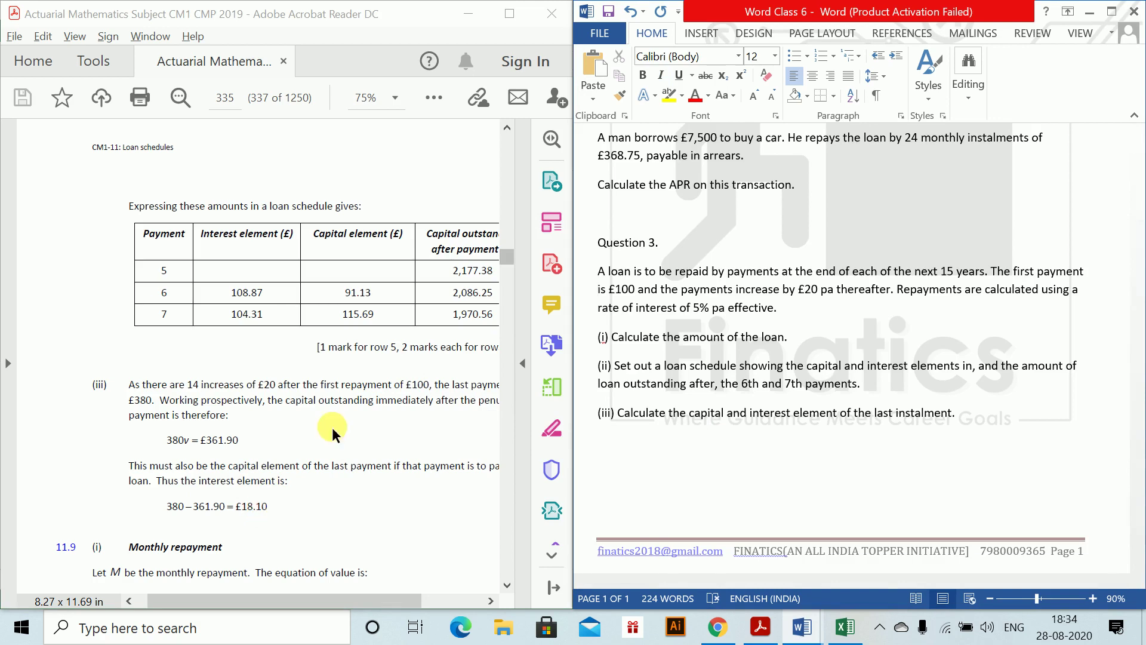
left_click(367, 480)
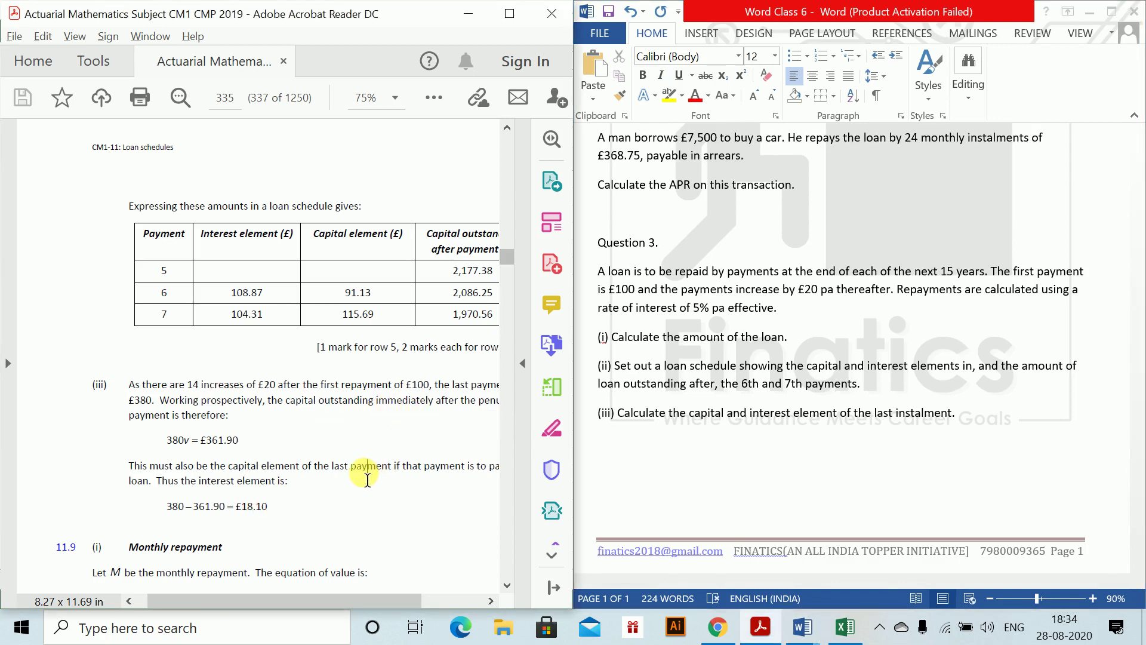
left_click_drag(256, 602, 288, 604)
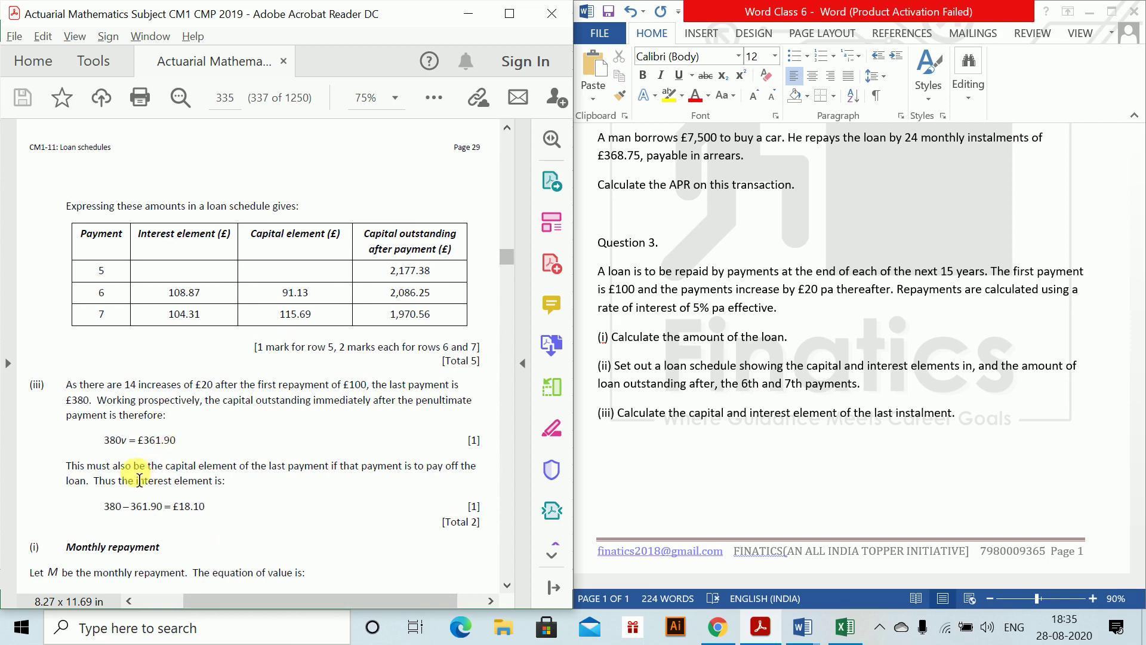
left_click(304, 467)
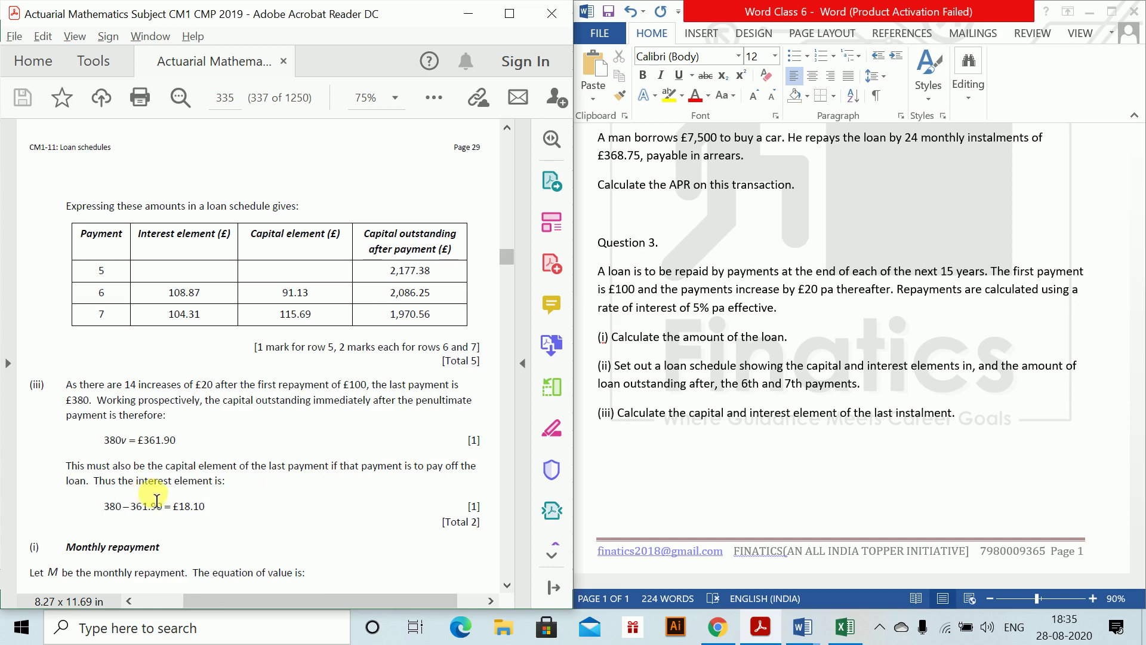
- Return to Document1 and replace the annuity expression under "Loan o/s at last year" with "380v = 361.90", followed by a new line
key("alt+Tab")
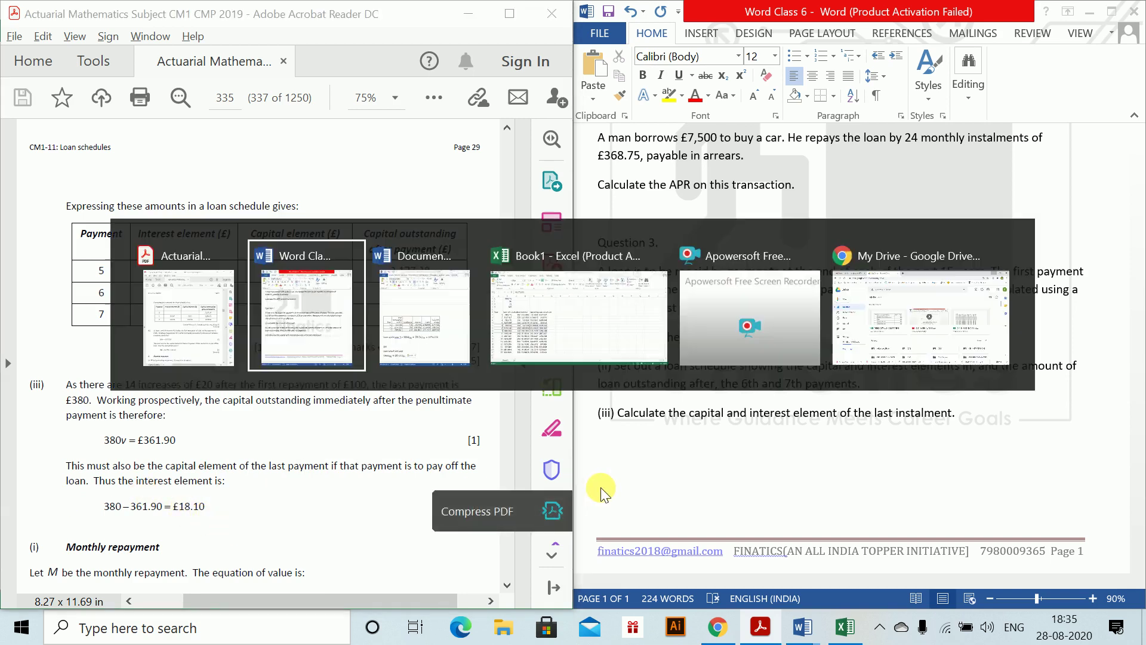
key("alt+Tab")
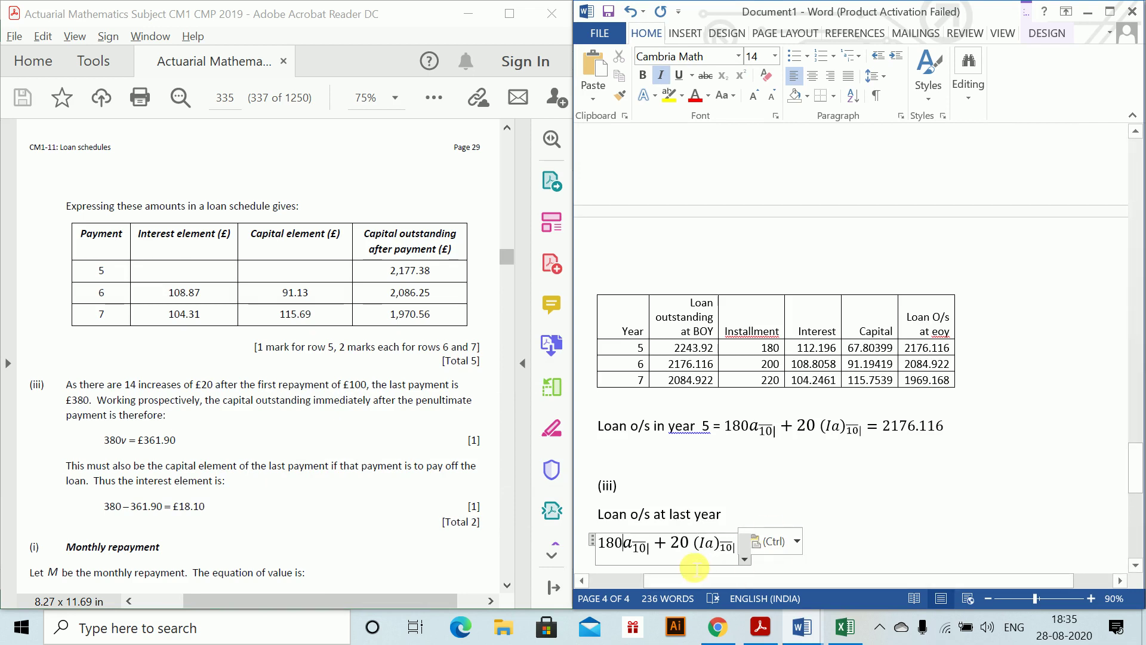
key("BackSpace")
key("BackSpace")
key("BackSpace")
left_click(696, 567)
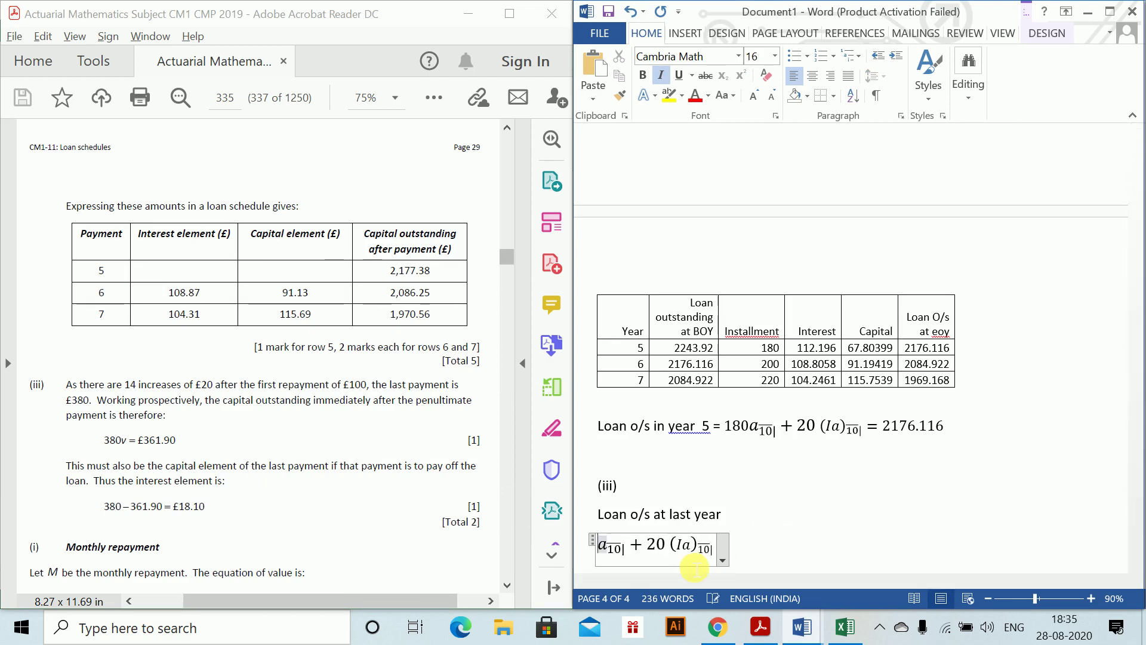
key("ctrl+z")
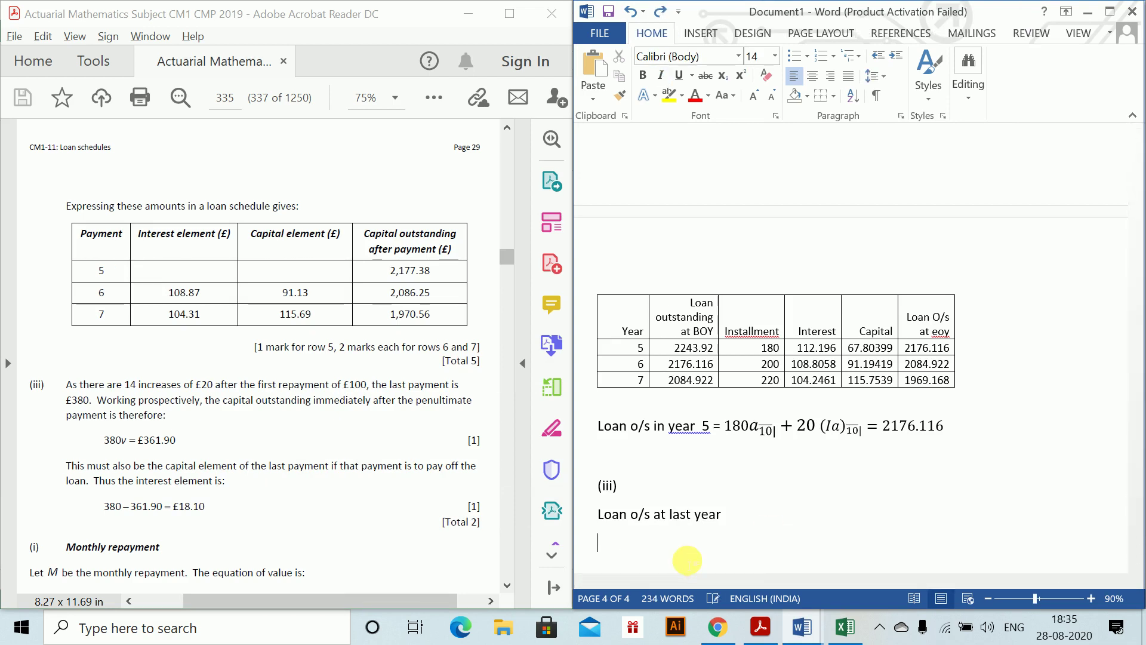
type("380")
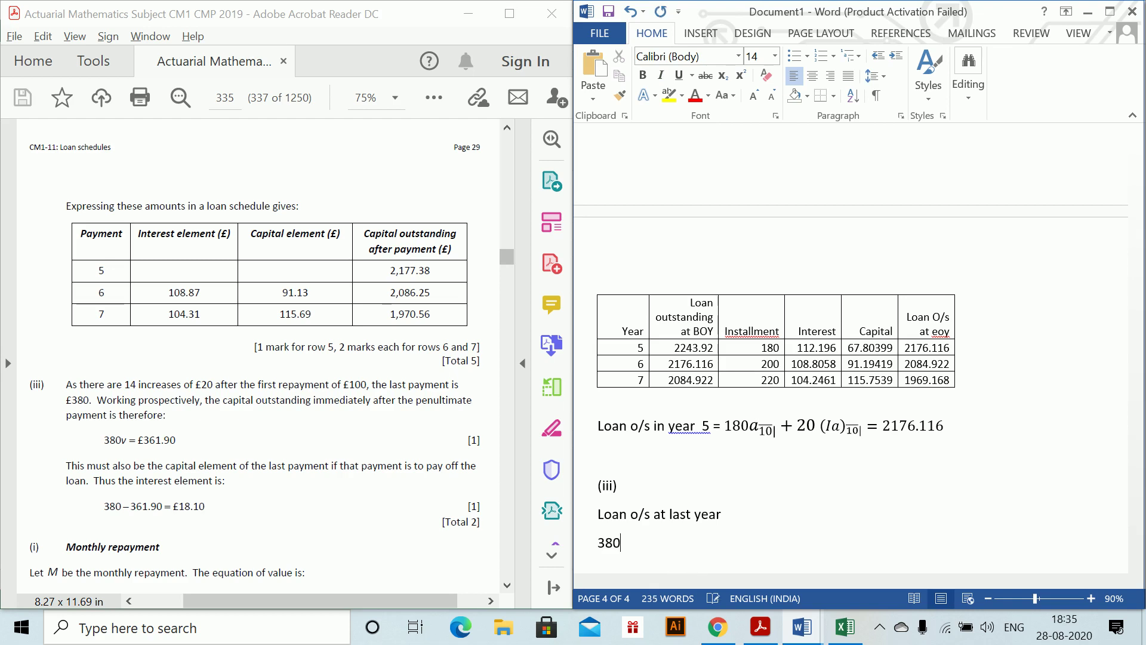
type("v = 361.90")
key("Return")
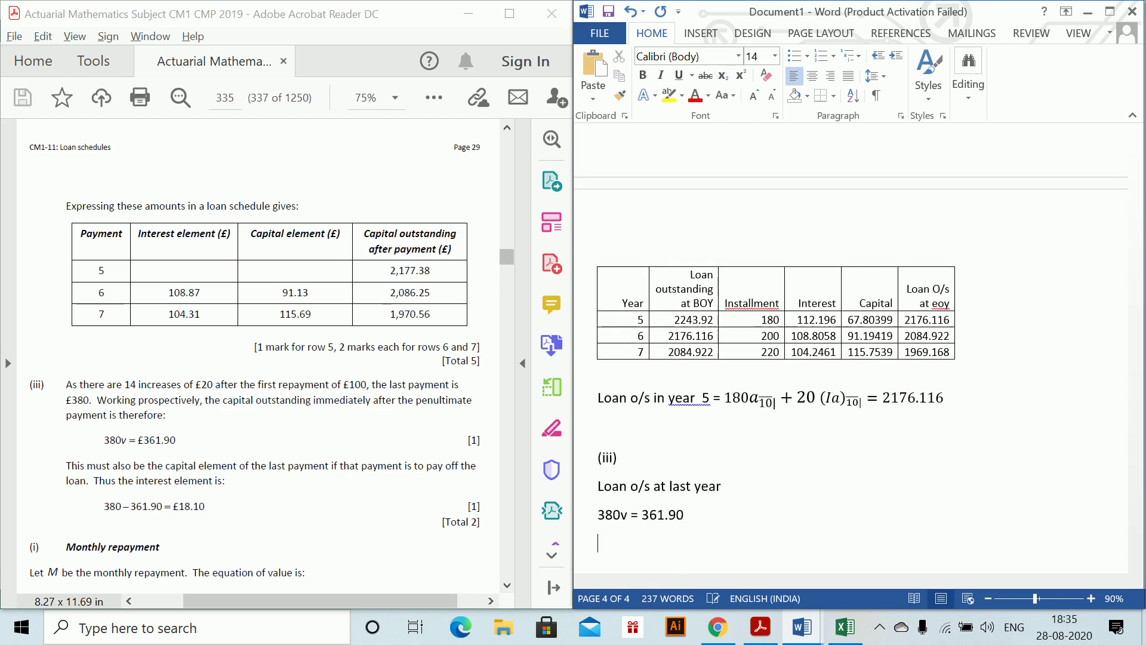
- Add the lines "Therefore the interest element = 380-361.90 = 18.10" and "Capital is 361.90" to complete part (iii)
type("Therefore the inetr")
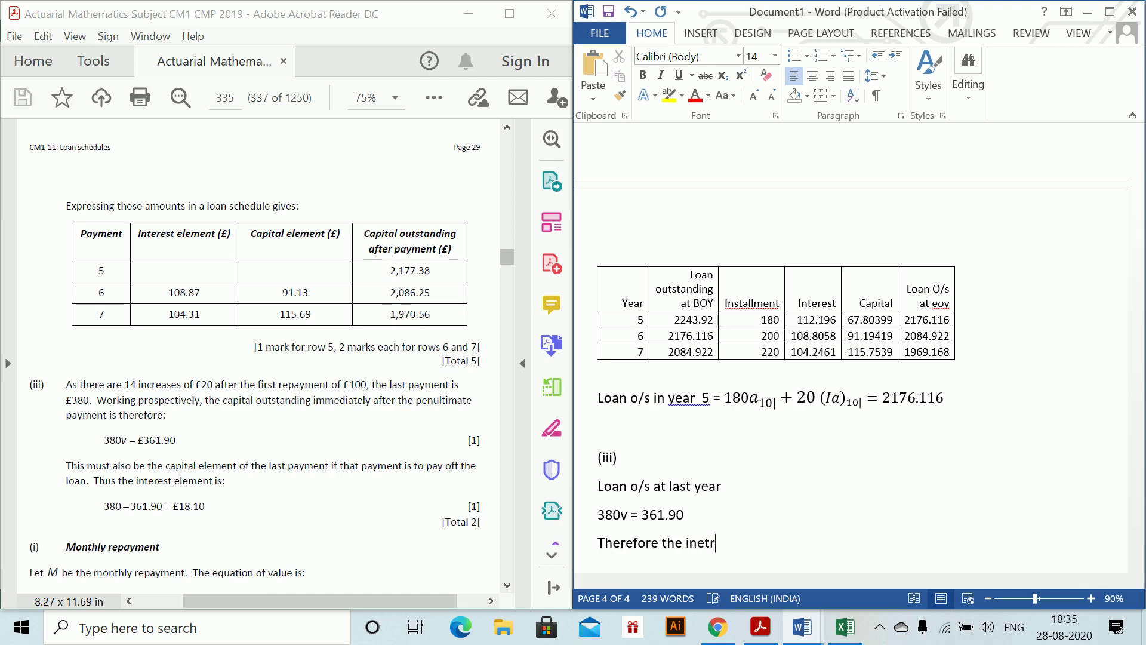
key("BackSpace")
key("BackSpace")
key("BackSpace")
type("terest element = ")
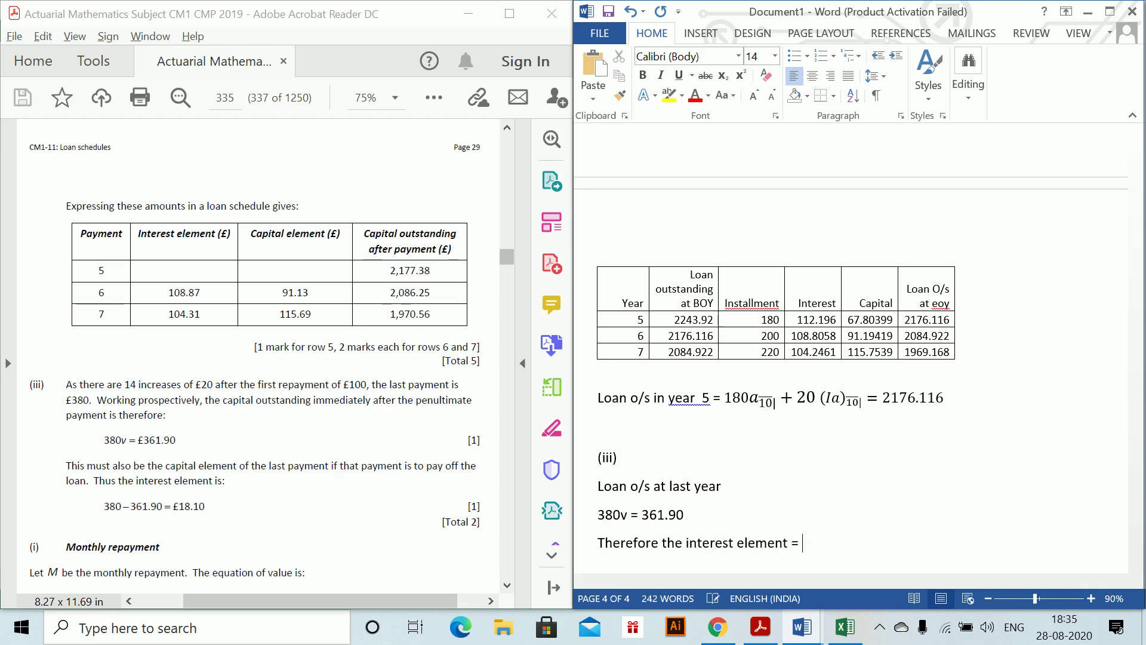
type("380-361.90 = 18.10")
key("Return")
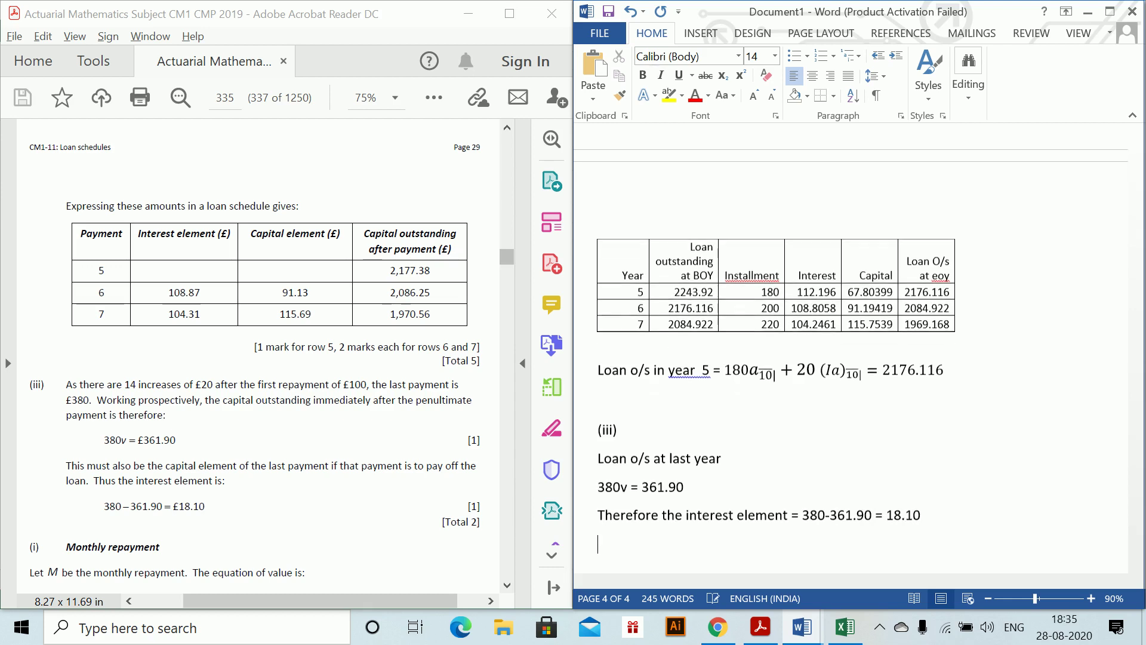
type("Capital ")
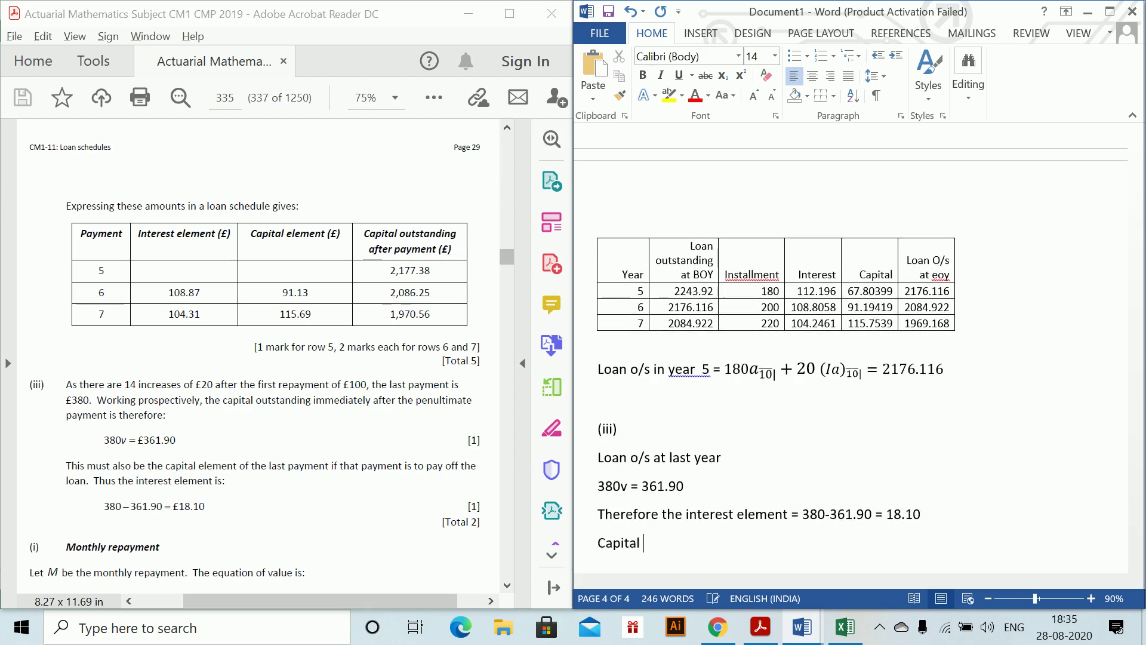
type("is 361.90")
- Compare the part (iii) answer with the year 15 interest and capital in the Excel schedule, and return to Document1
key("alt+Tab")
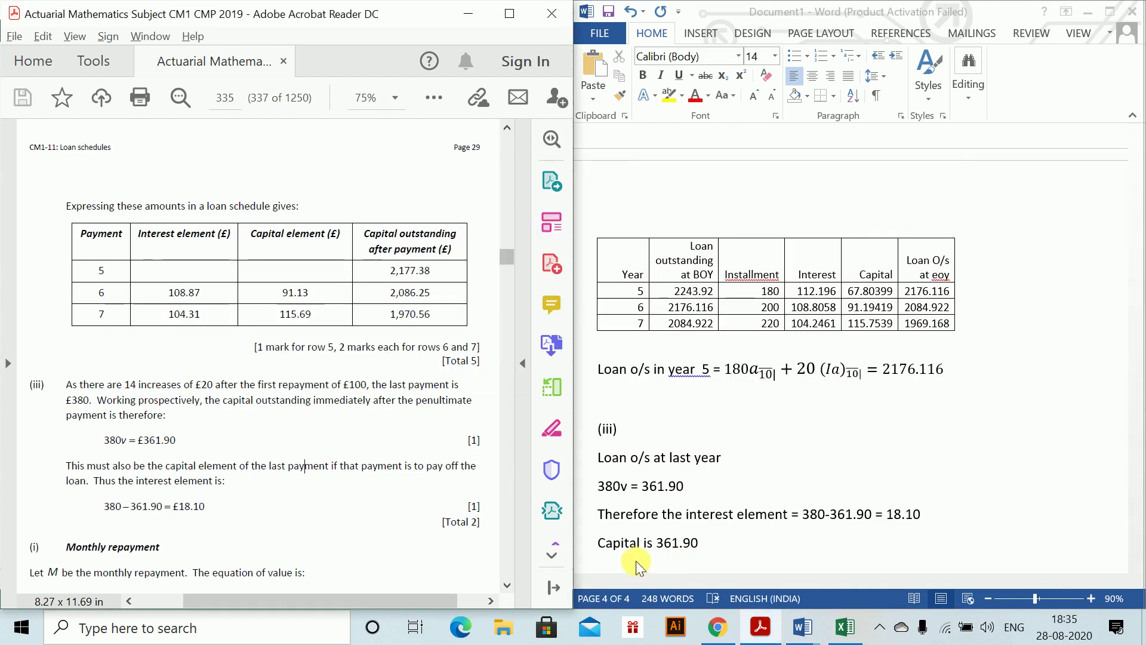
key("alt+Tab")
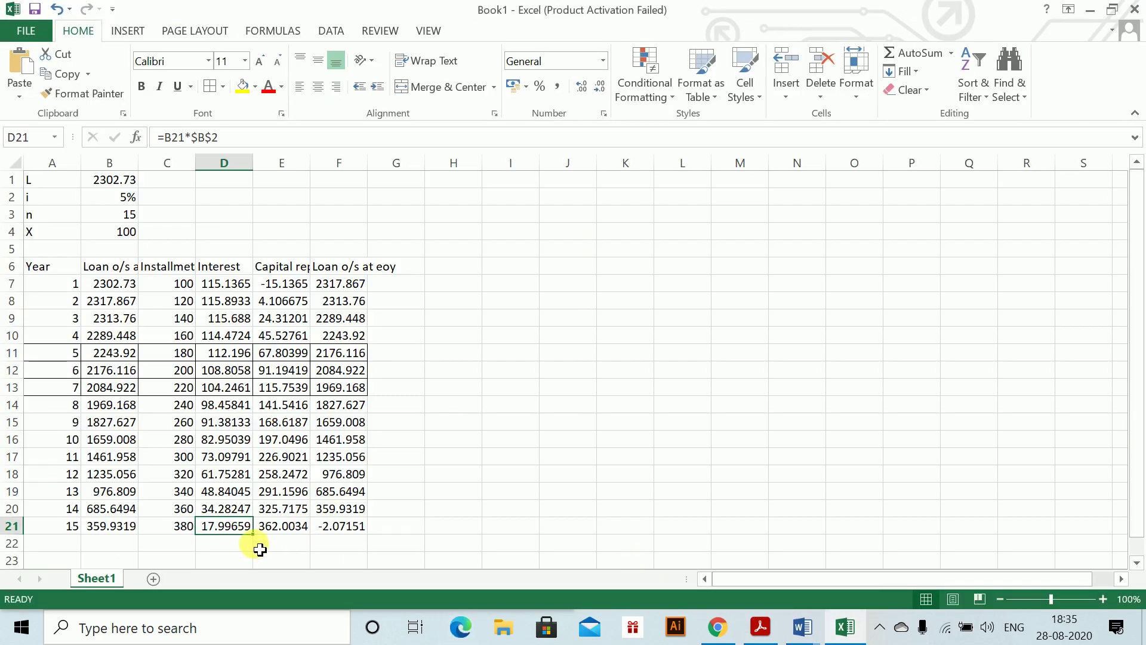
key("alt+Tab")
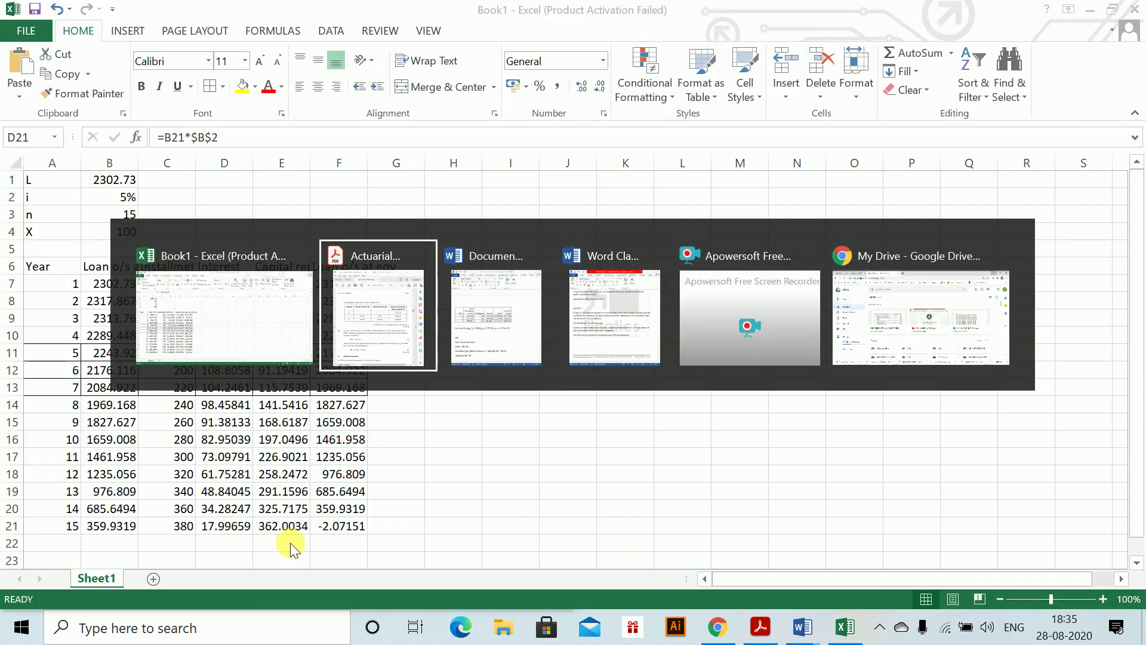
key("alt+Tab")
key("Tab")
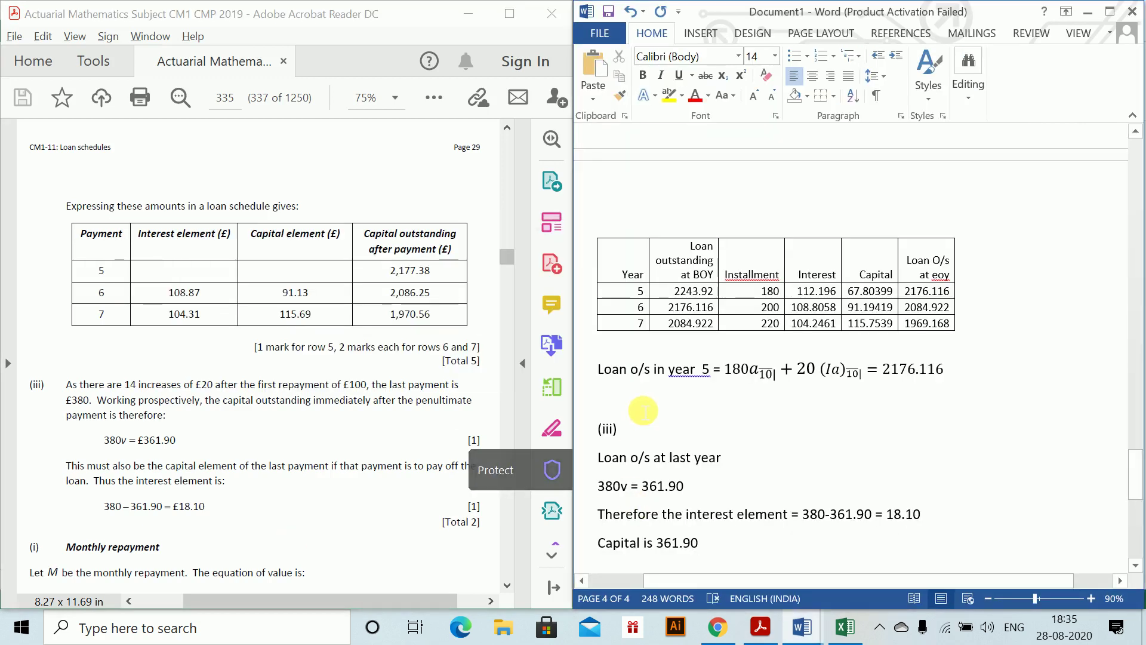